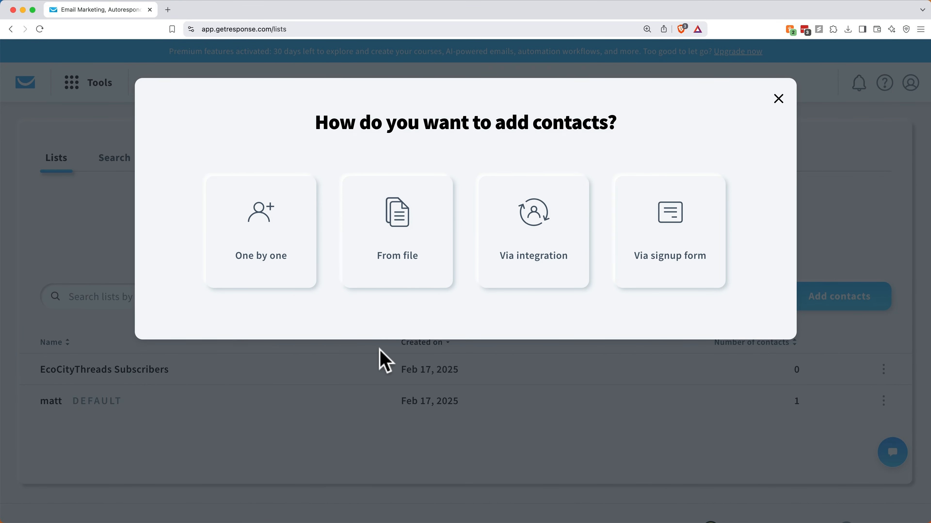
Step: Import contacts from a file into the EcoCityThreads Subscribers list
{"action": "left_click", "coordinate": [393, 271]}
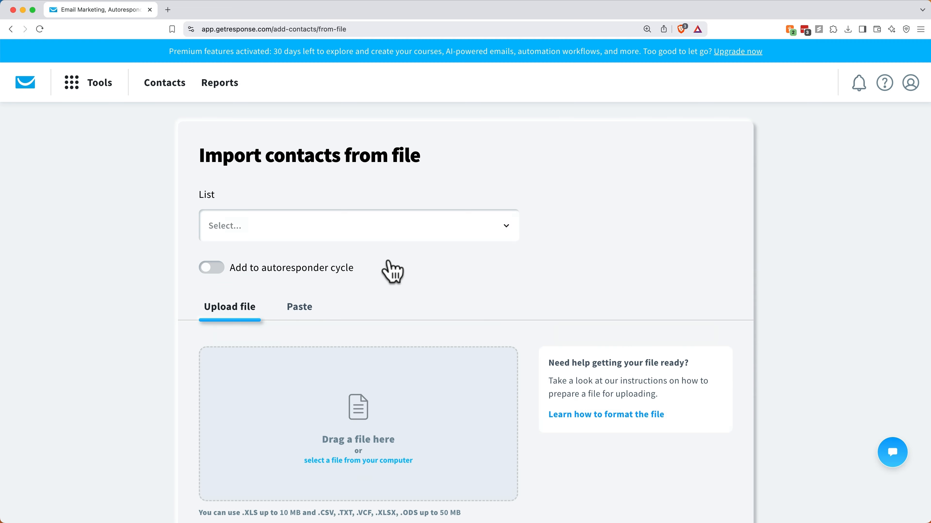
{"action": "left_click", "coordinate": [380, 235]}
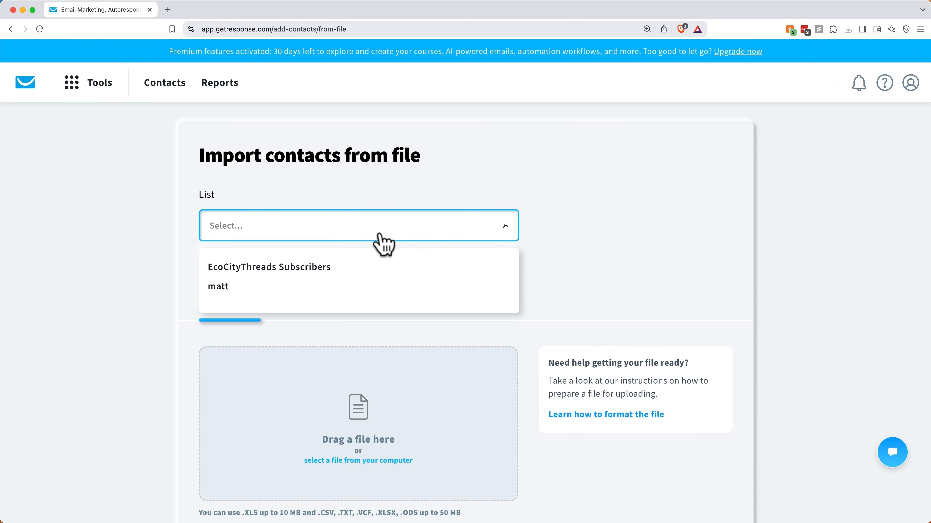
{"action": "left_click", "coordinate": [331, 273]}
{"action": "scroll", "coordinate": [436, 297], "scroll_direction": "down", "scroll_amount": 5}
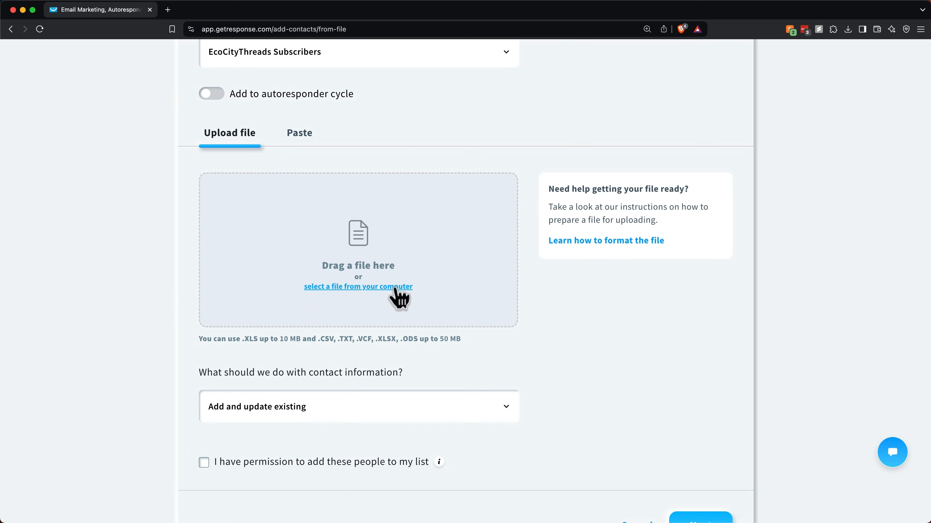
Step: Attach EcoCityThreads_contacts.csv for upload and check which source formats can be converted
{"action": "left_click", "coordinate": [397, 290]}
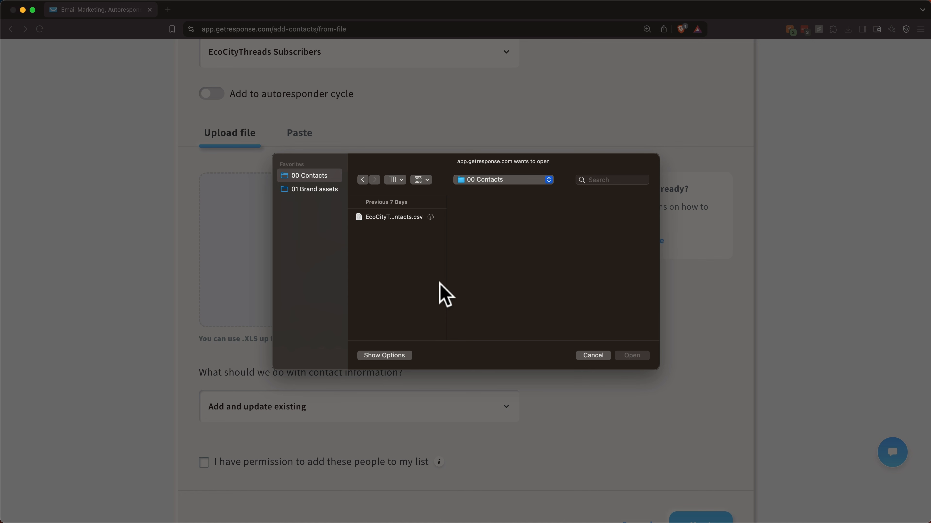
{"action": "left_click", "coordinate": [397, 217]}
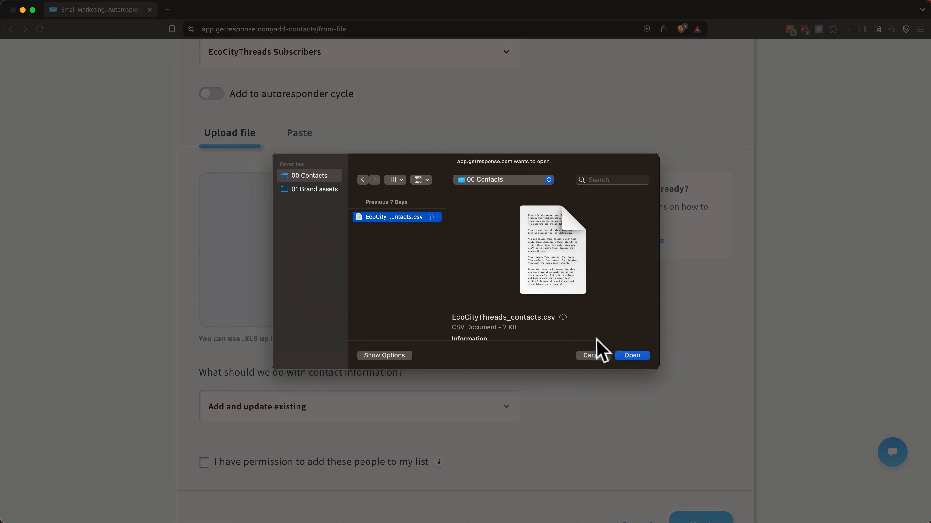
{"action": "left_click", "coordinate": [632, 356]}
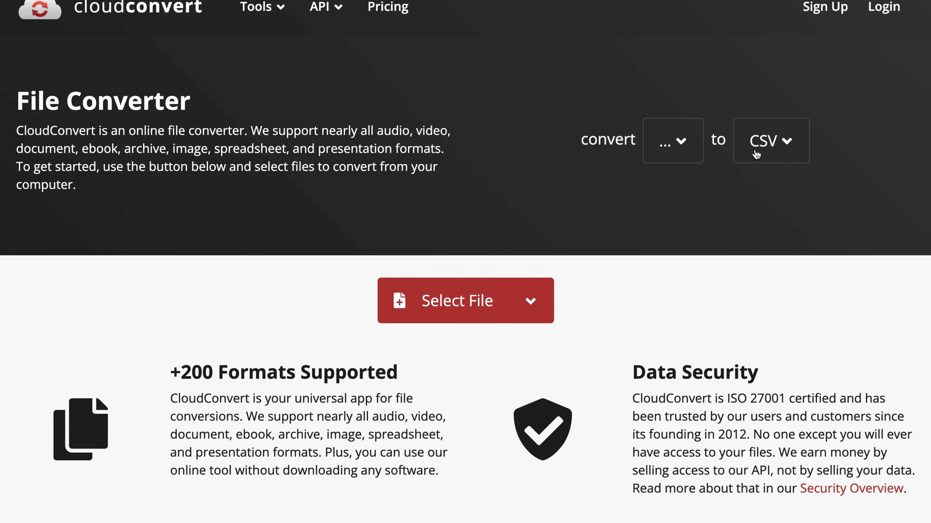
{"action": "left_click", "coordinate": [684, 146]}
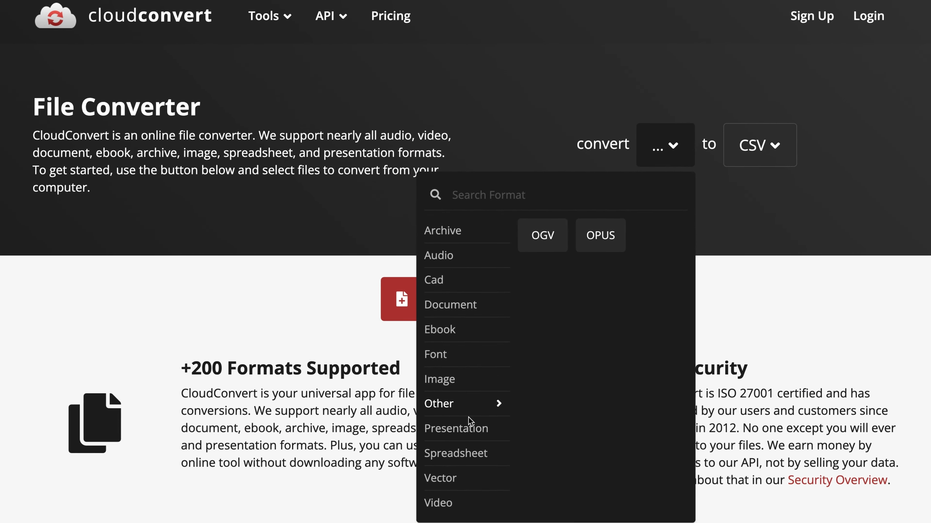
{"action": "left_click", "coordinate": [658, 165]}
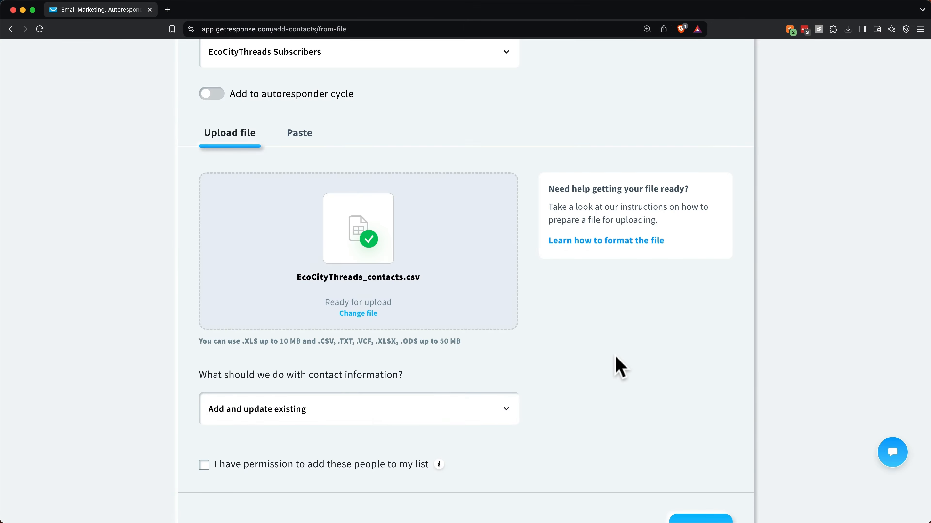
Step: Keep 'Add and update existing', confirm permission to add these people, and proceed to field matching
{"action": "scroll", "coordinate": [590, 360], "scroll_direction": "down", "scroll_amount": 1}
{"action": "scroll", "coordinate": [585, 361], "scroll_direction": "down", "scroll_amount": 3}
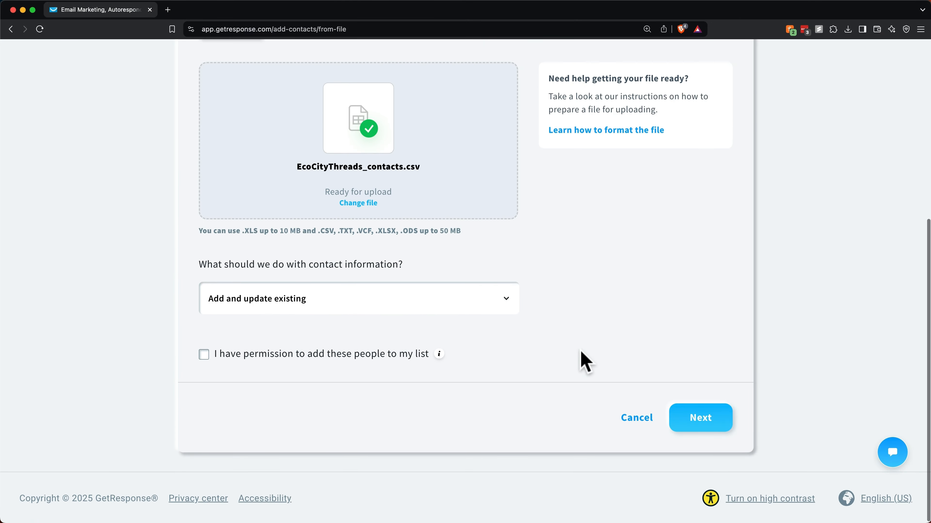
{"action": "left_click", "coordinate": [428, 311]}
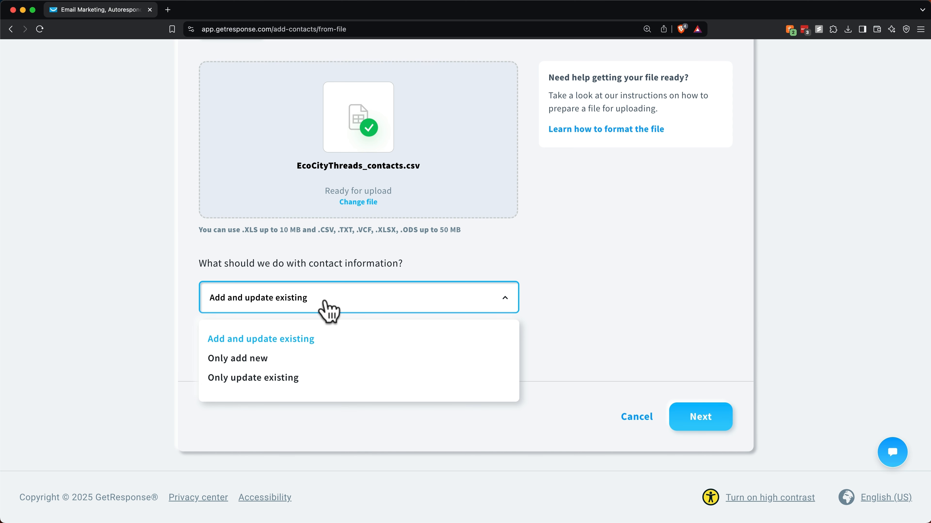
{"action": "left_click", "coordinate": [324, 301]}
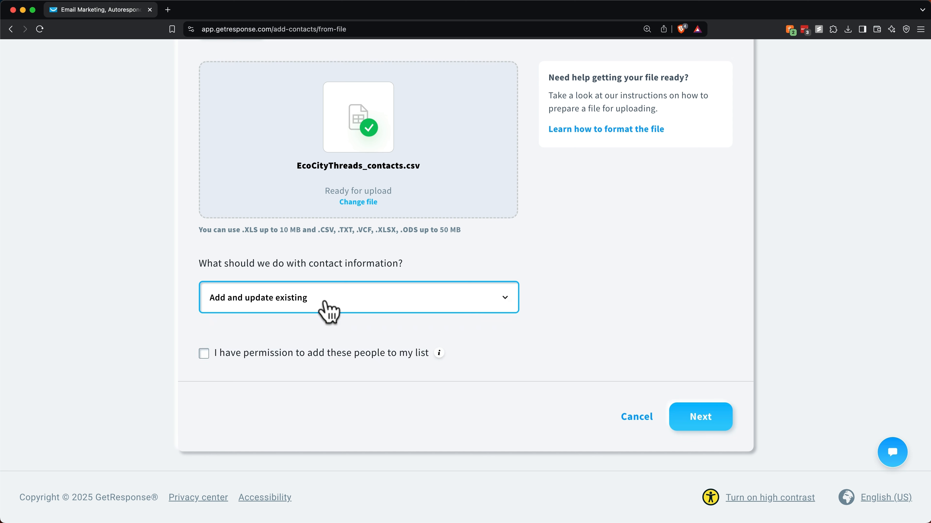
{"action": "left_click", "coordinate": [204, 354]}
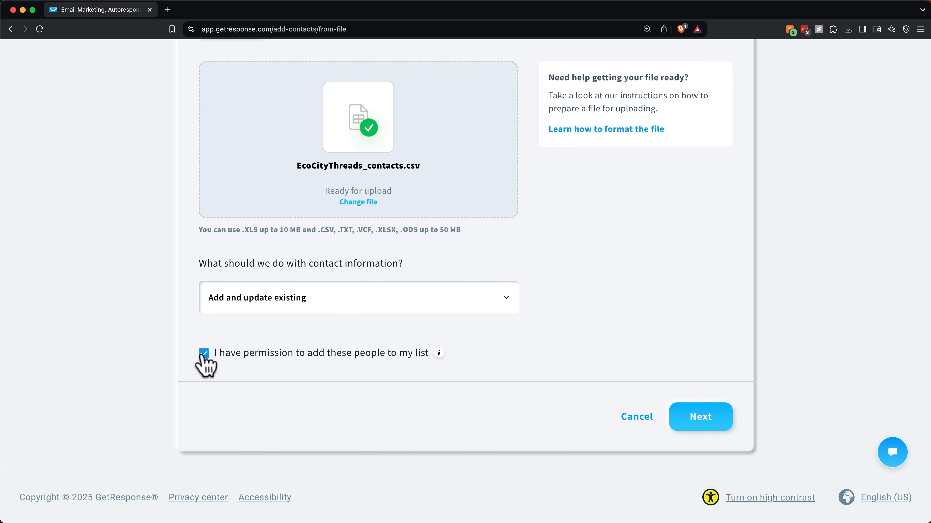
{"action": "left_click", "coordinate": [695, 421]}
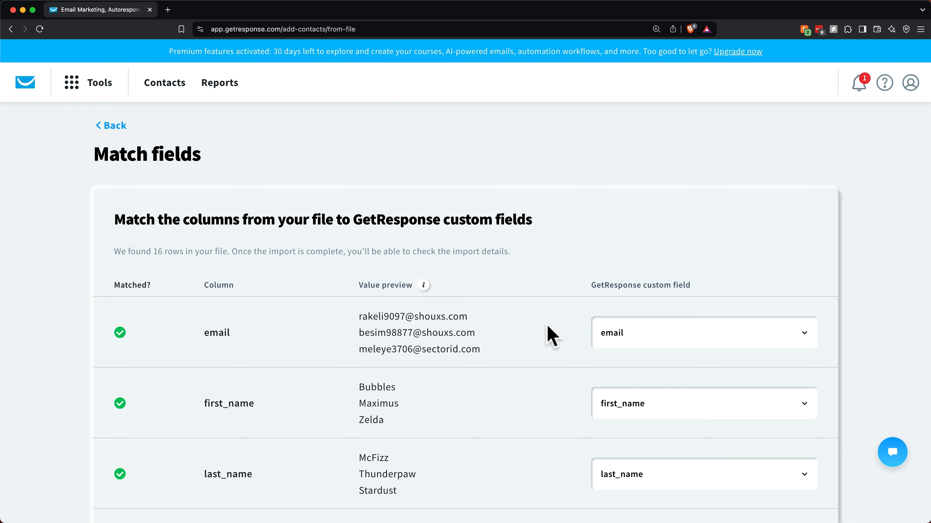
Step: Map the Job Title column to a new job_title custom field of type Text, line of text
{"action": "scroll", "coordinate": [550, 335], "scroll_direction": "down", "scroll_amount": 7}
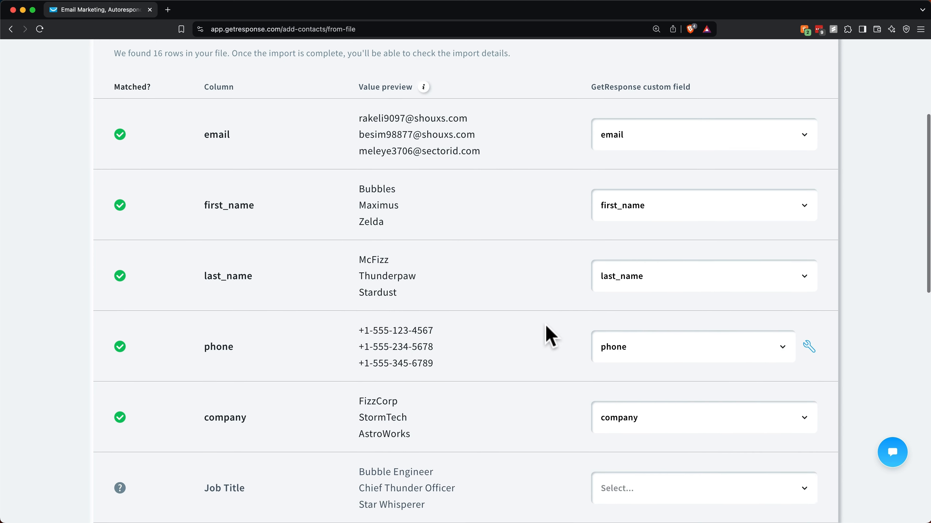
{"action": "scroll", "coordinate": [549, 336], "scroll_direction": "down", "scroll_amount": 6}
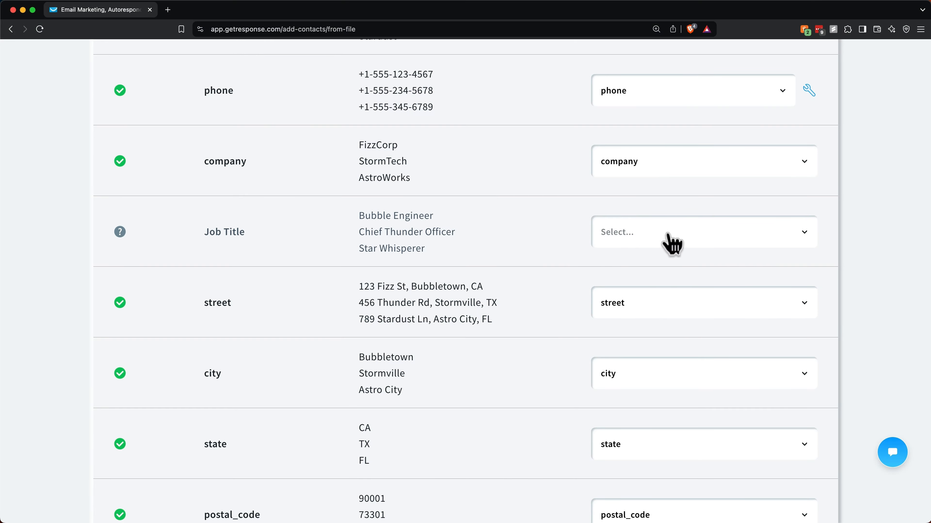
{"action": "left_click", "coordinate": [669, 236]}
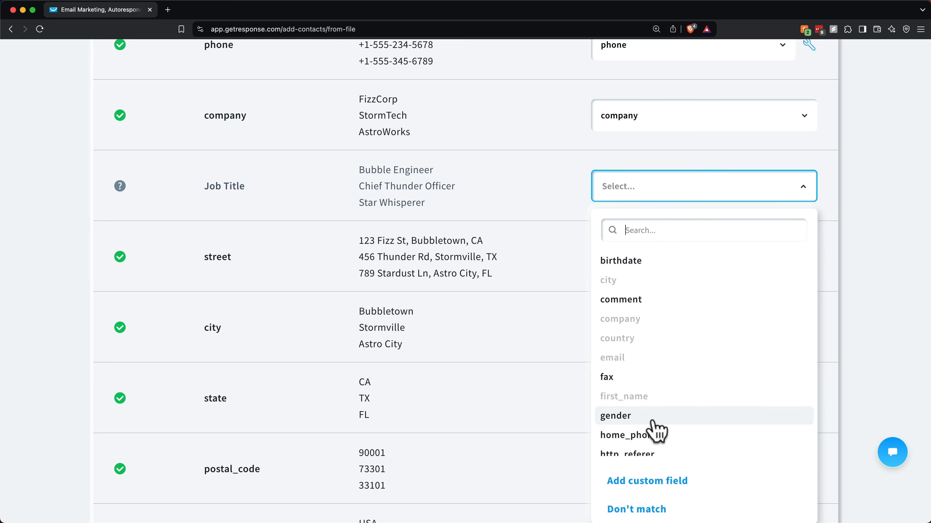
{"action": "left_click", "coordinate": [656, 483]}
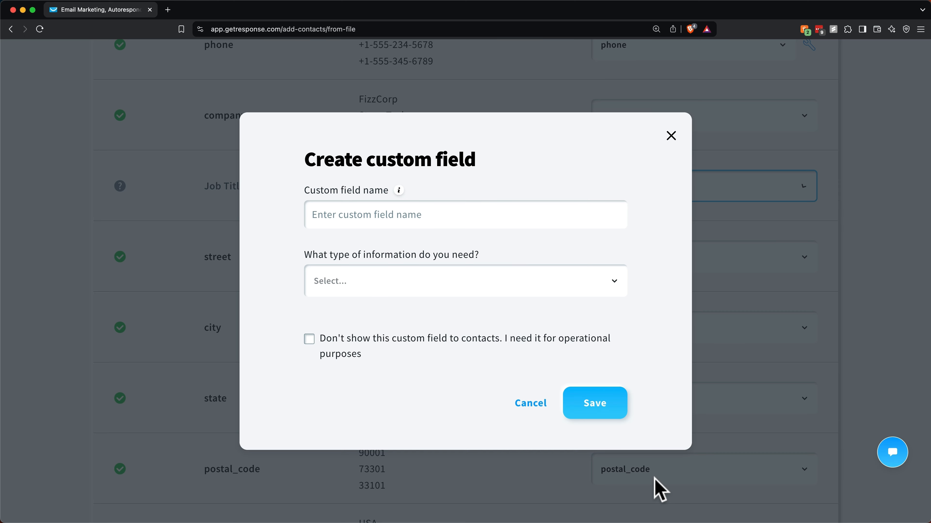
{"action": "left_click", "coordinate": [426, 220]}
{"action": "type", "text": "job_title"}
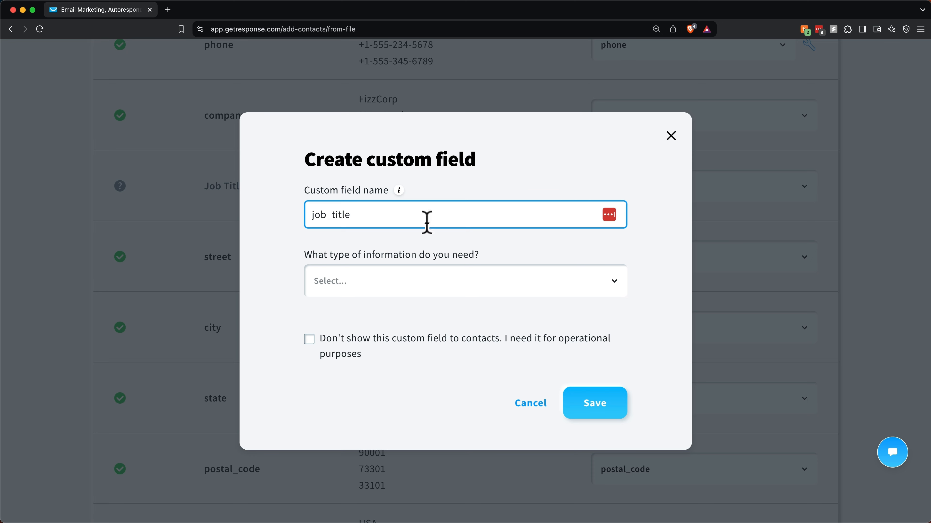
{"action": "left_click", "coordinate": [393, 284]}
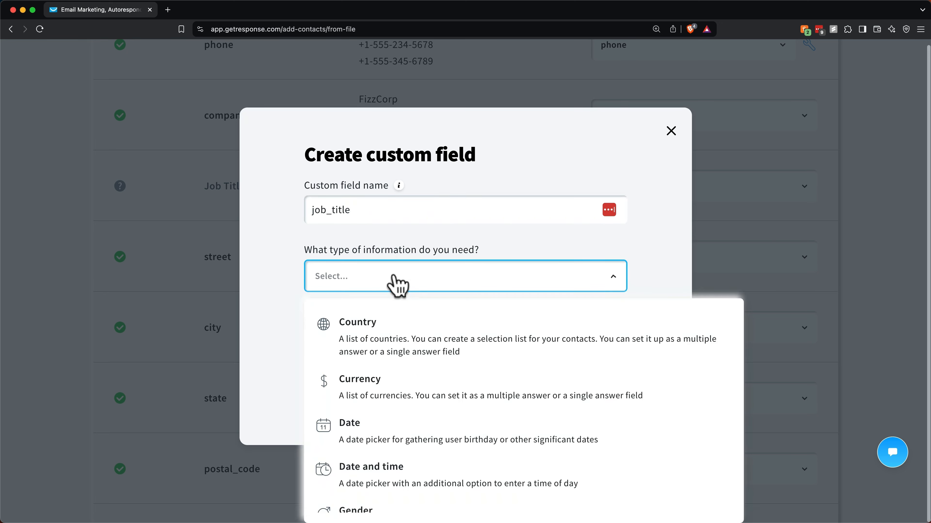
{"action": "scroll", "coordinate": [400, 431], "scroll_direction": "down", "scroll_amount": 5}
{"action": "scroll", "coordinate": [399, 433], "scroll_direction": "down", "scroll_amount": 3}
{"action": "left_click", "coordinate": [395, 452]}
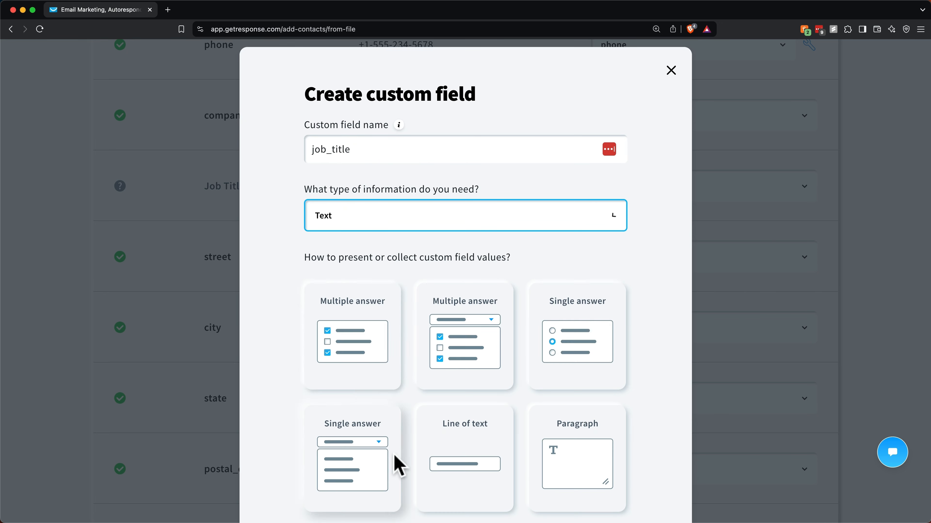
{"action": "scroll", "coordinate": [407, 376], "scroll_direction": "down", "scroll_amount": 5}
{"action": "scroll", "coordinate": [465, 370], "scroll_direction": "down", "scroll_amount": 2}
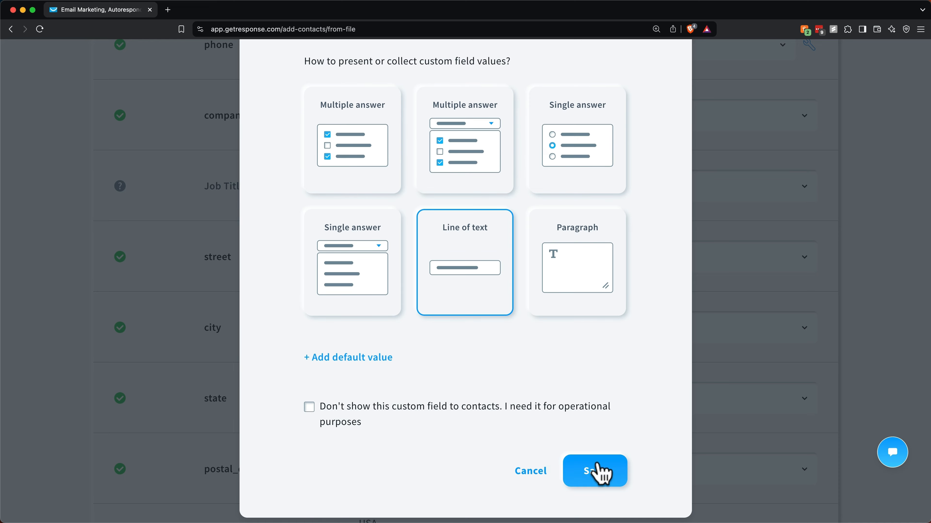
{"action": "left_click", "coordinate": [597, 473]}
{"action": "scroll", "coordinate": [485, 371], "scroll_direction": "down", "scroll_amount": 5}
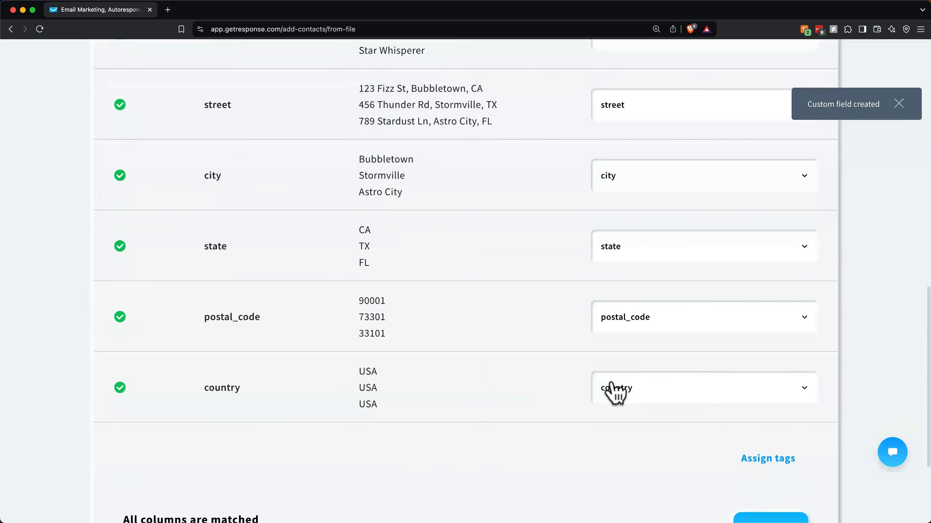
Step: Keep country matched to the country field, start the import, and dismiss the import notice
{"action": "left_click", "coordinate": [615, 389]}
{"action": "left_click", "coordinate": [654, 187]}
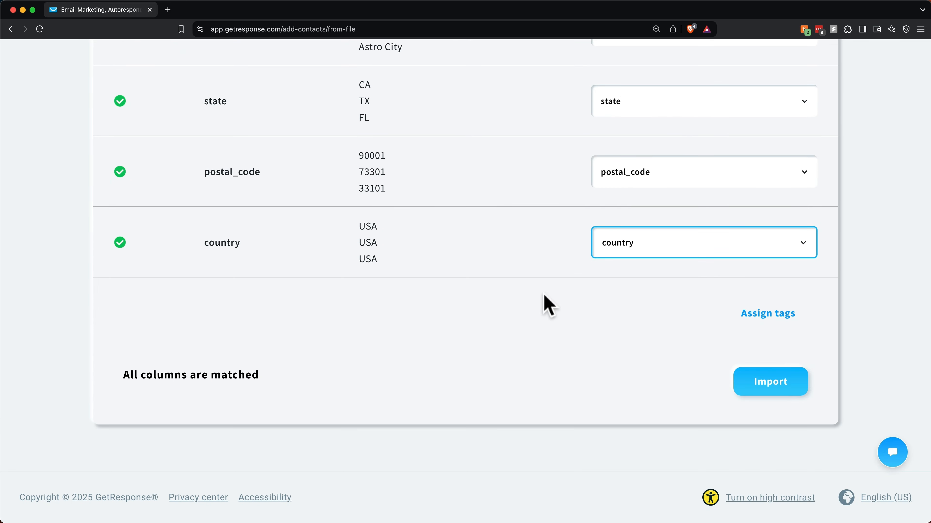
{"action": "left_click", "coordinate": [780, 396]}
{"action": "left_click", "coordinate": [778, 389]}
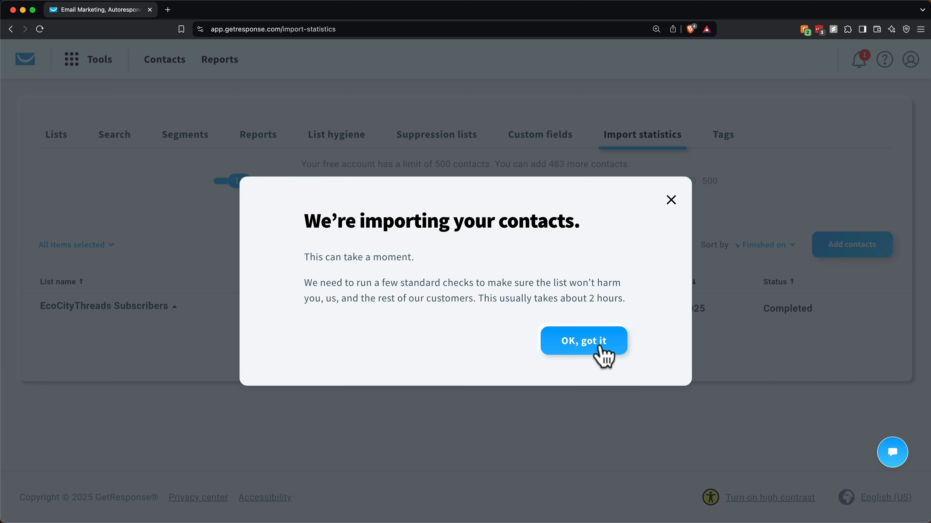
{"action": "left_click", "coordinate": [602, 354]}
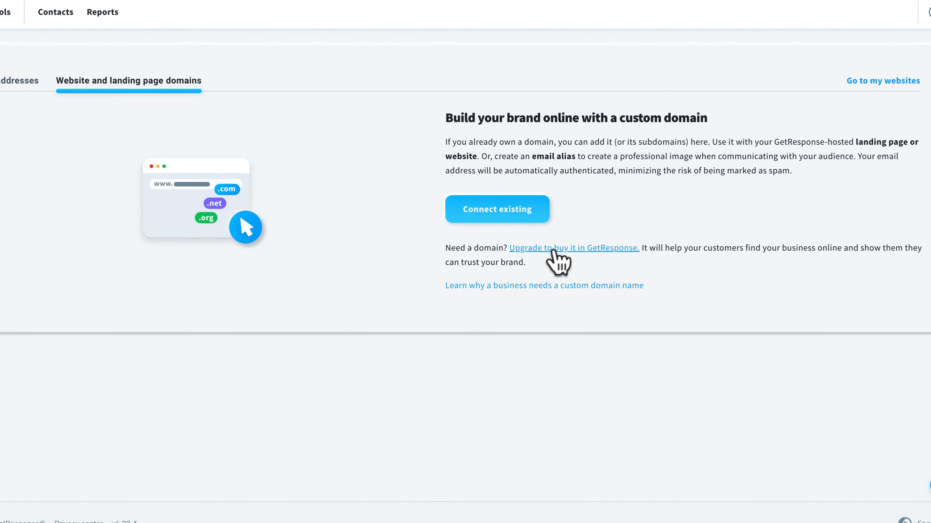
Step: Review the upgrade pricing plans offered for buying a domain
{"action": "left_click", "coordinate": [551, 251]}
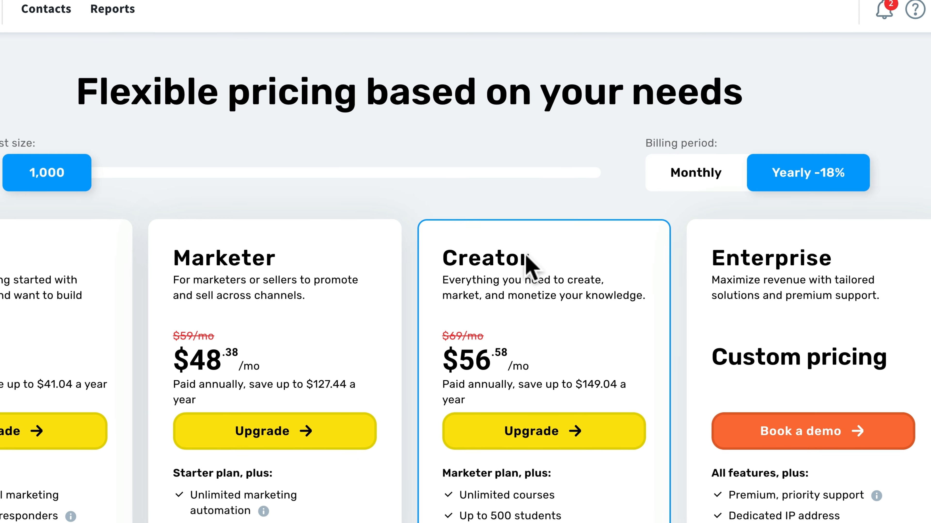
{"action": "scroll", "coordinate": [509, 266], "scroll_direction": "down", "scroll_amount": 4}
{"action": "left_click_drag", "start_coordinate": [532, 108], "coordinate": [425, 100]}
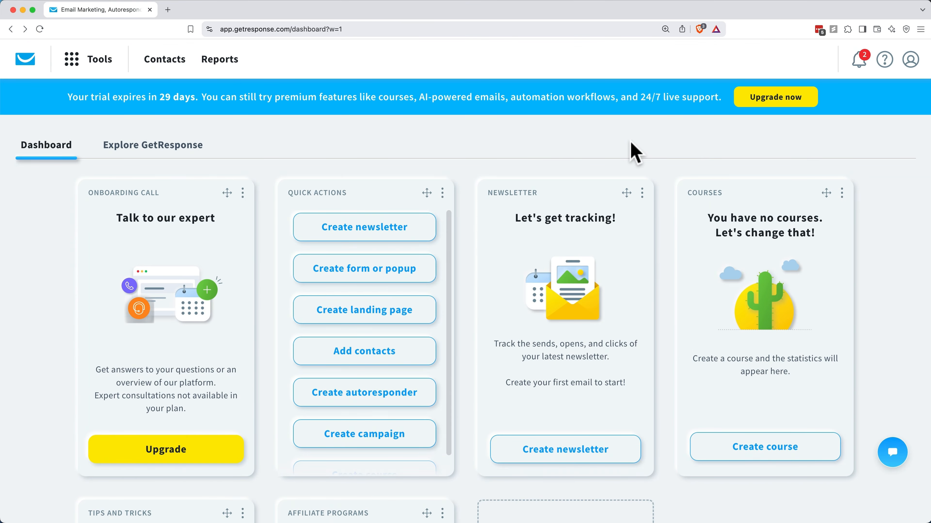
Step: Go to the Emails and domains page from the account menu
{"action": "left_click", "coordinate": [908, 62]}
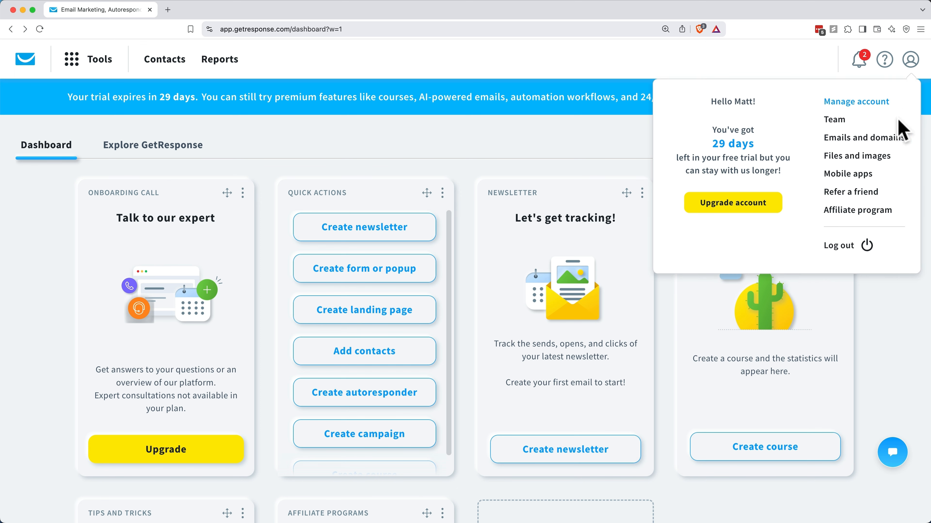
{"action": "left_click", "coordinate": [884, 139]}
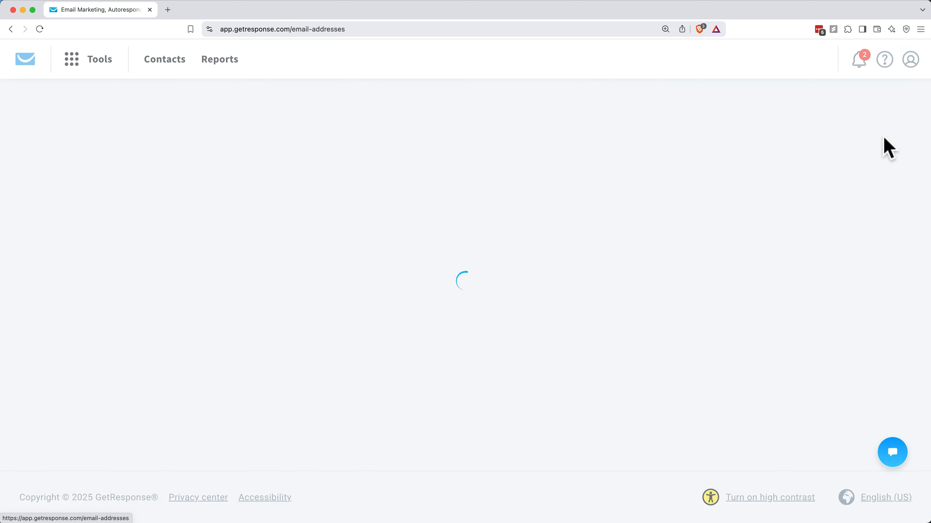
{"action": "scroll", "coordinate": [821, 230], "scroll_direction": "down", "scroll_amount": 4}
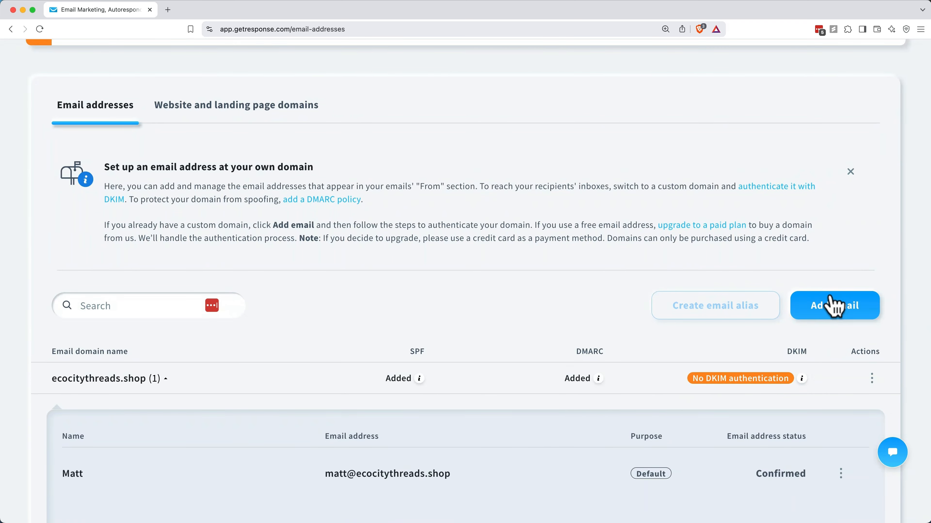
Step: Add a 'Marketing Email' sender with the marketing address on ecocitythreads.shop and dismiss the verification reminder
{"action": "left_click", "coordinate": [836, 315]}
{"action": "type", "text": "M"}
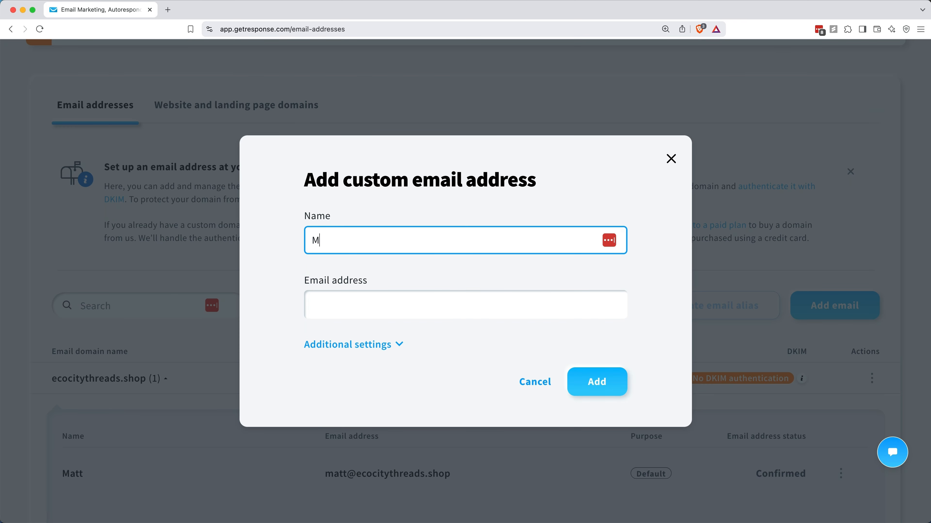
{"action": "type", "text": "arketing Email"}
{"action": "key", "text": "Tab"}
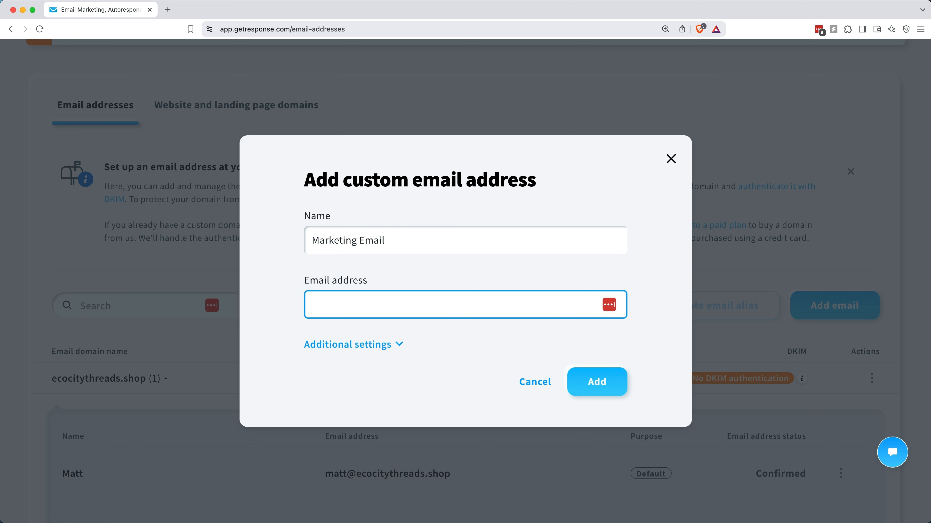
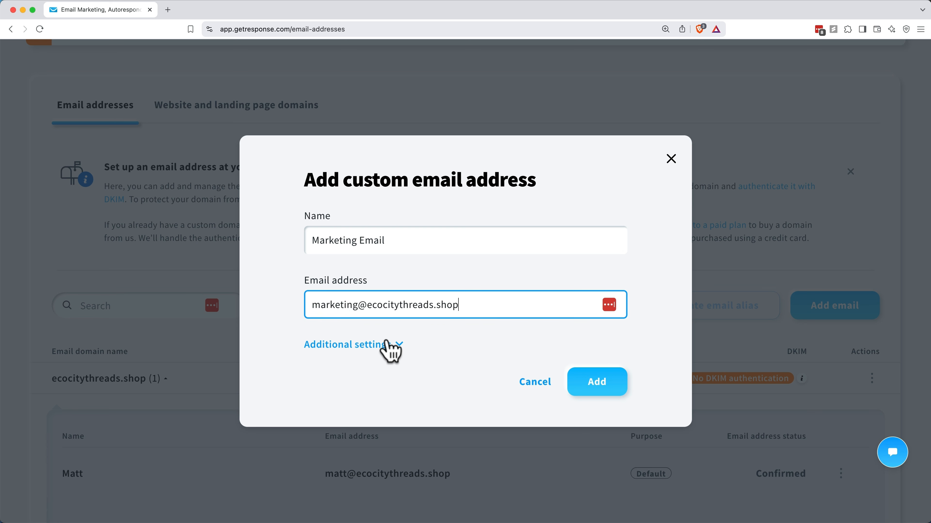
{"action": "left_click", "coordinate": [390, 347]}
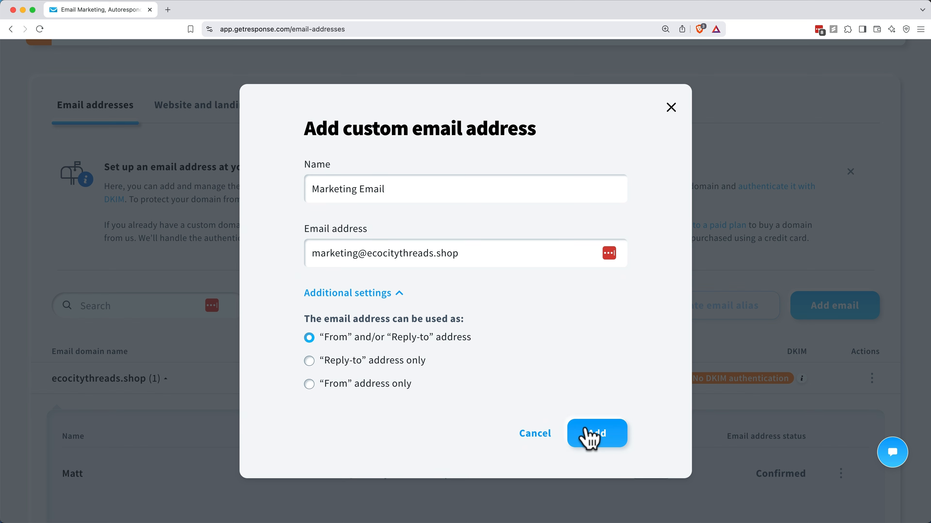
{"action": "left_click", "coordinate": [590, 436]}
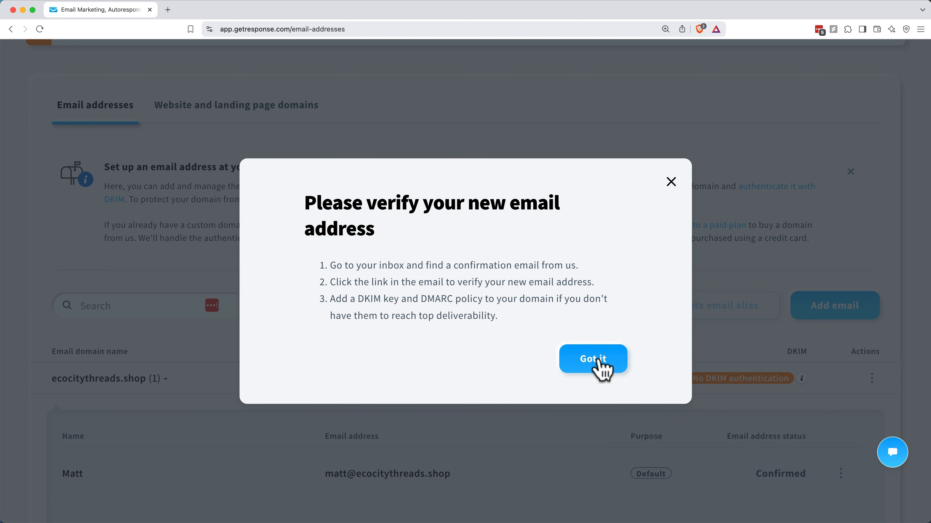
{"action": "left_click", "coordinate": [601, 368]}
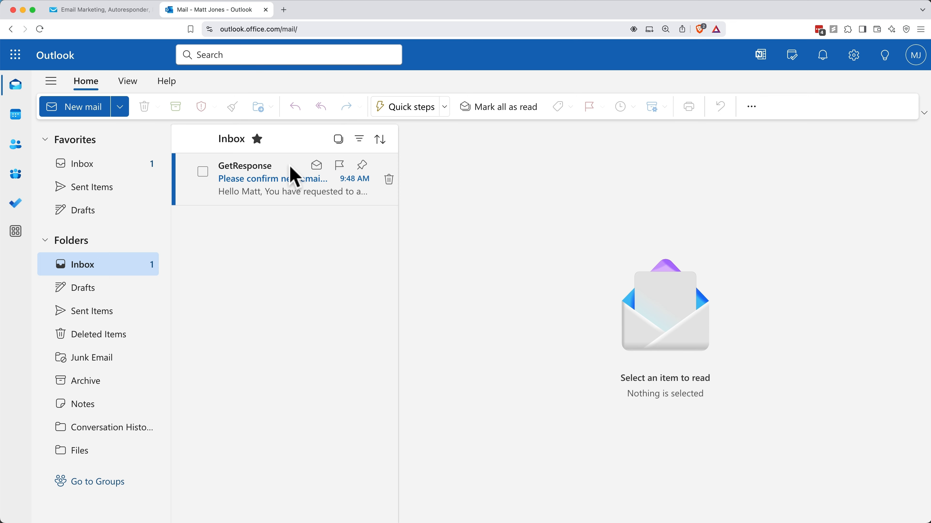
Step: Open the 'Please confirm new email address' message in Outlook and confirm the address
{"action": "left_click", "coordinate": [290, 171]}
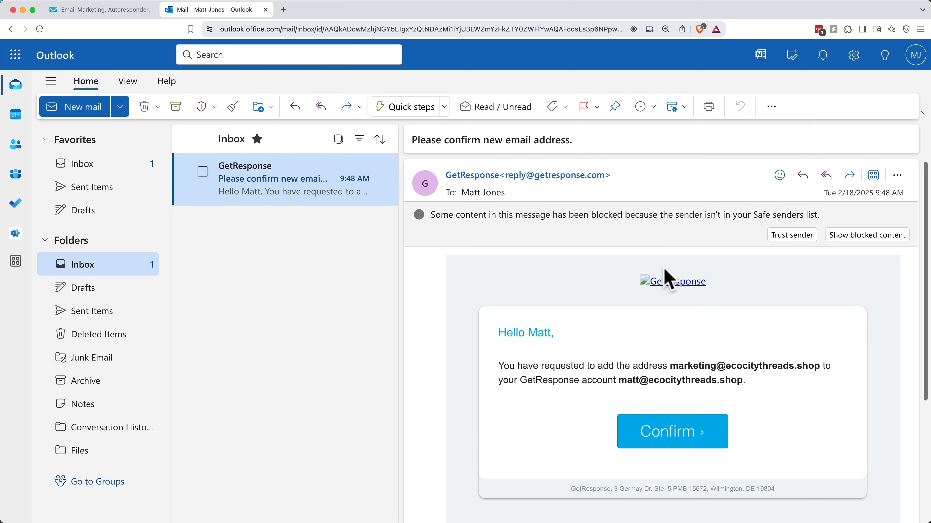
{"action": "scroll", "coordinate": [664, 297], "scroll_direction": "down", "scroll_amount": 1}
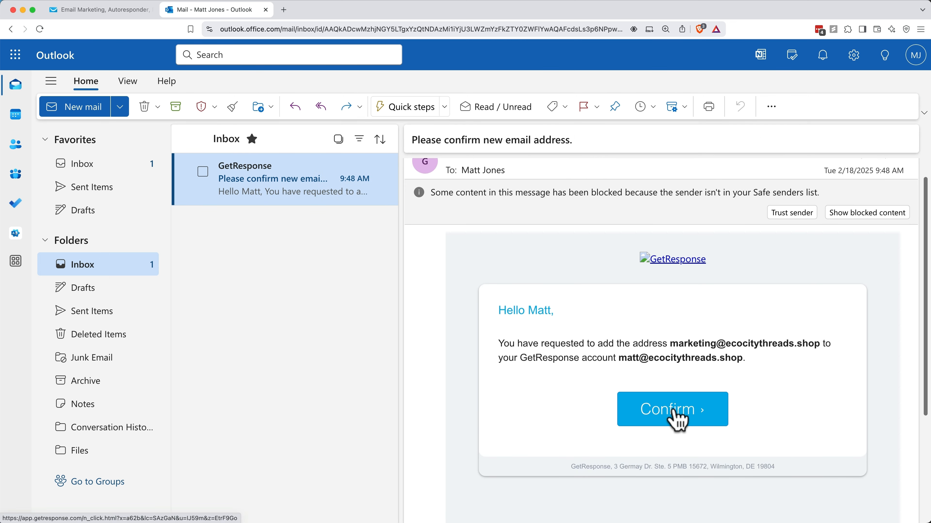
{"action": "left_click", "coordinate": [675, 419]}
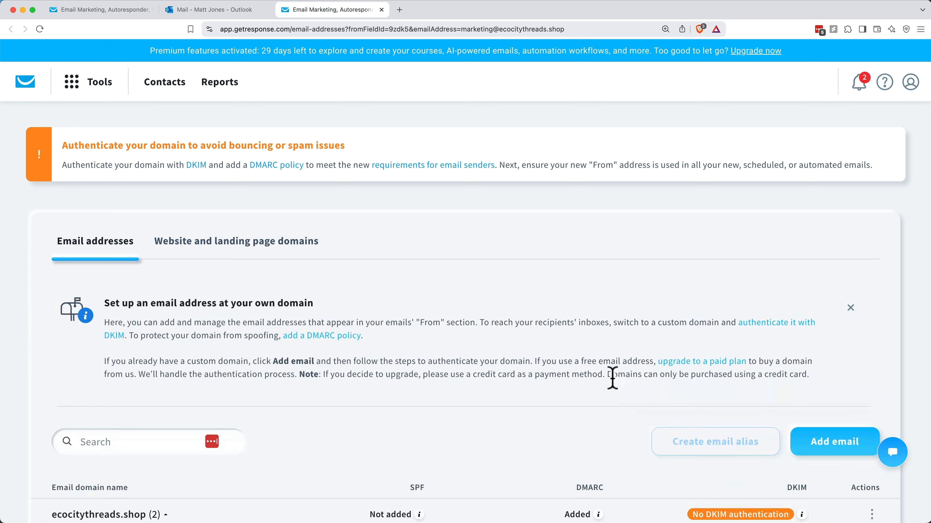
Step: Choose Authenticate from the ecocitythreads.shop domain's actions menu
{"action": "scroll", "coordinate": [598, 383], "scroll_direction": "down", "scroll_amount": 8}
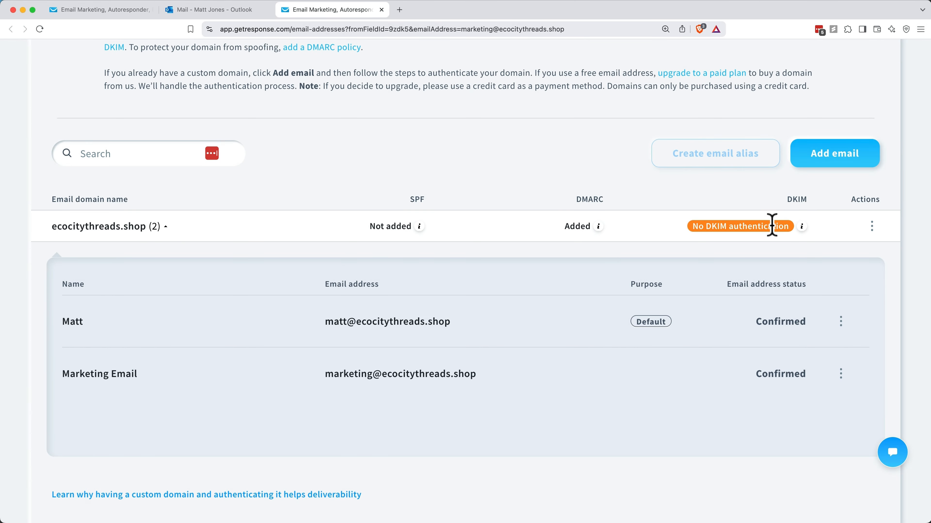
{"action": "left_click", "coordinate": [872, 226]}
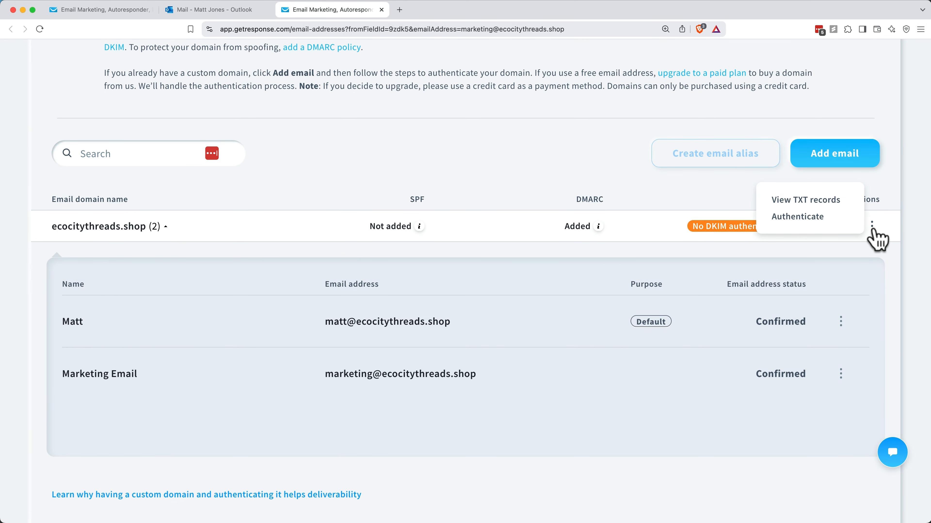
{"action": "left_click", "coordinate": [798, 216]}
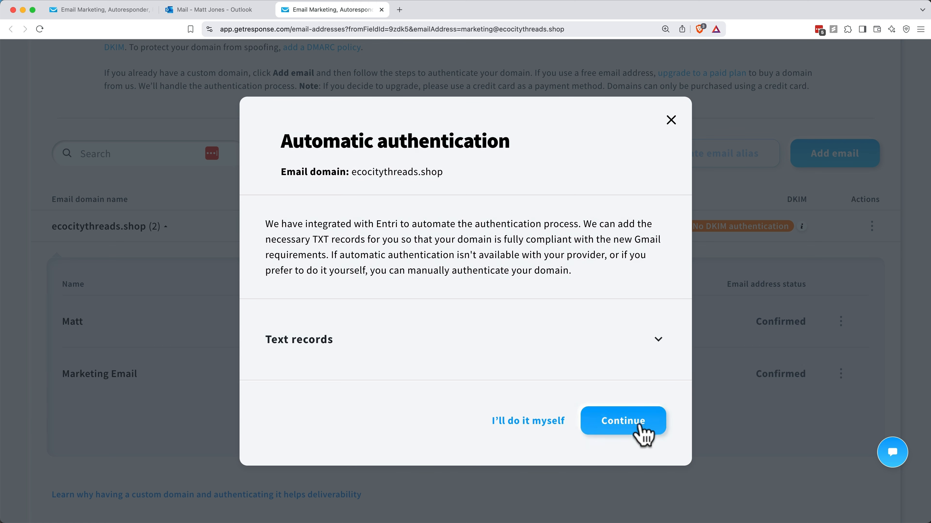
Step: Authenticate the domain automatically through Entri by signing in to the DNS provider with its login and password
{"action": "left_click", "coordinate": [641, 433]}
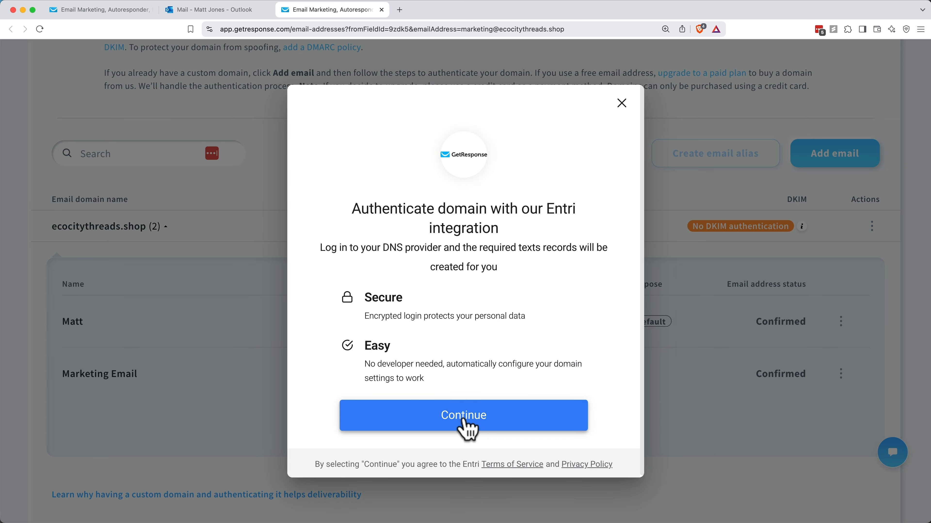
{"action": "left_click", "coordinate": [464, 418]}
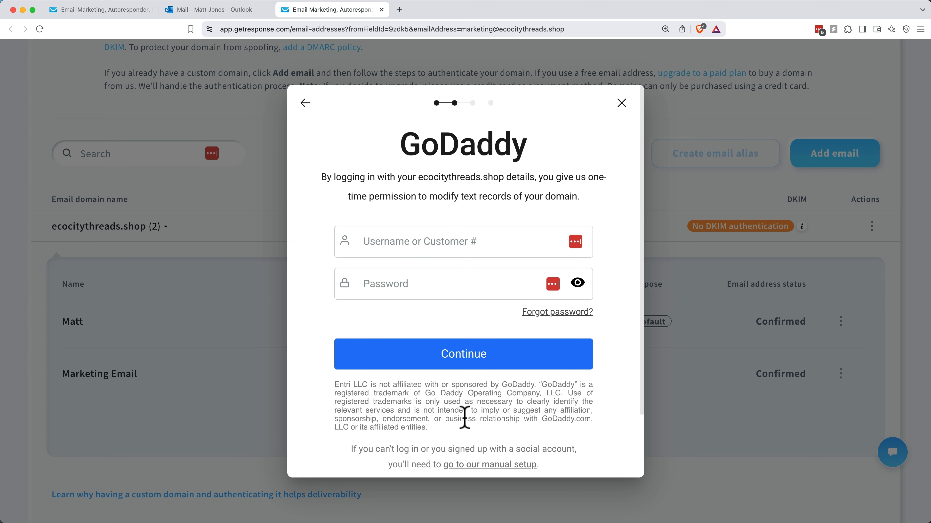
{"action": "left_click", "coordinate": [425, 242]}
{"action": "type", "text": "[blurred email]"}
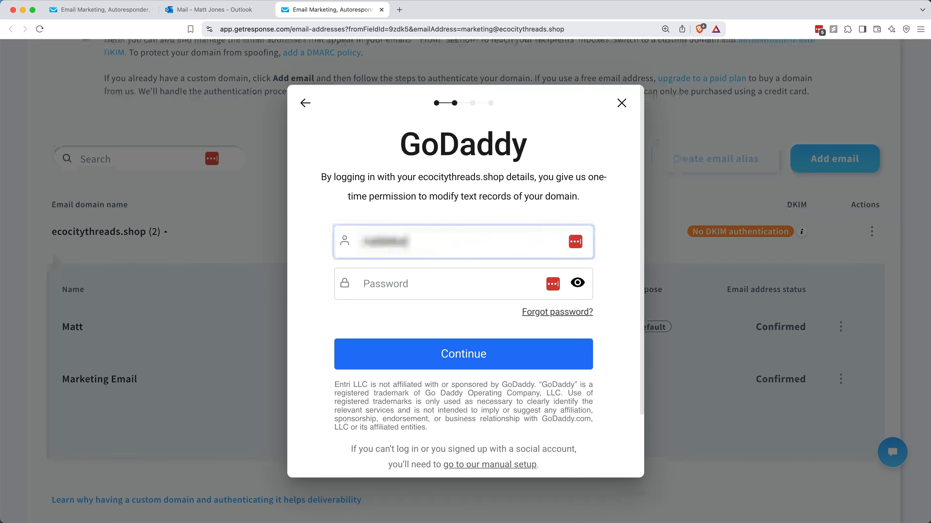
{"action": "key", "text": "Tab"}
{"action": "type", "text": "••••••••••••••••"}
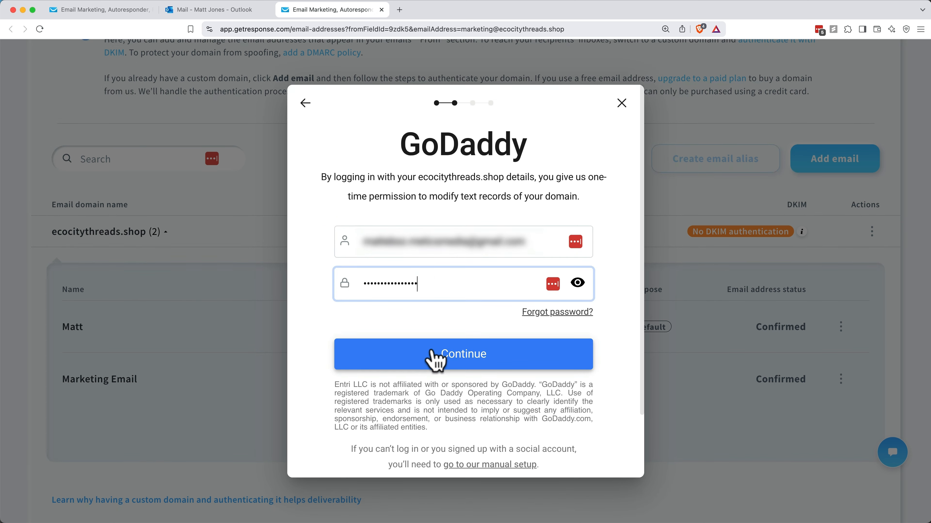
{"action": "left_click", "coordinate": [434, 360]}
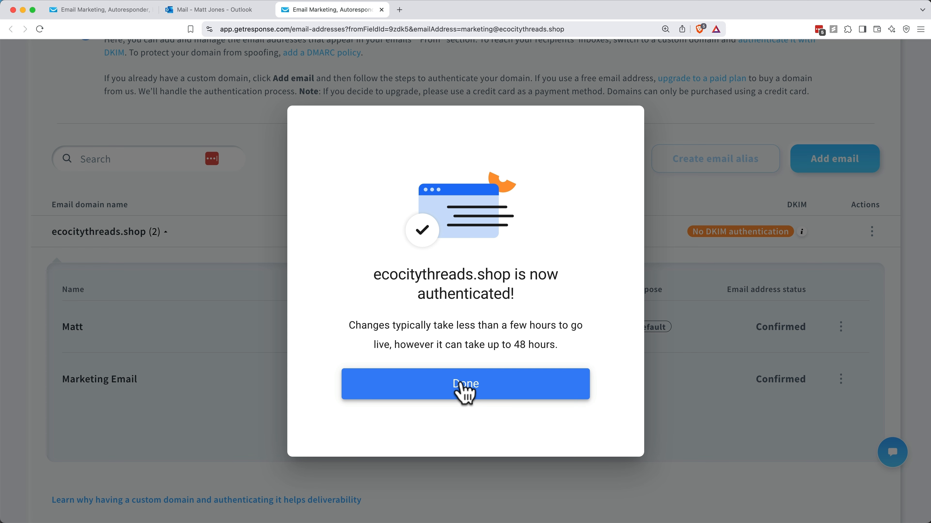
{"action": "left_click", "coordinate": [465, 385]}
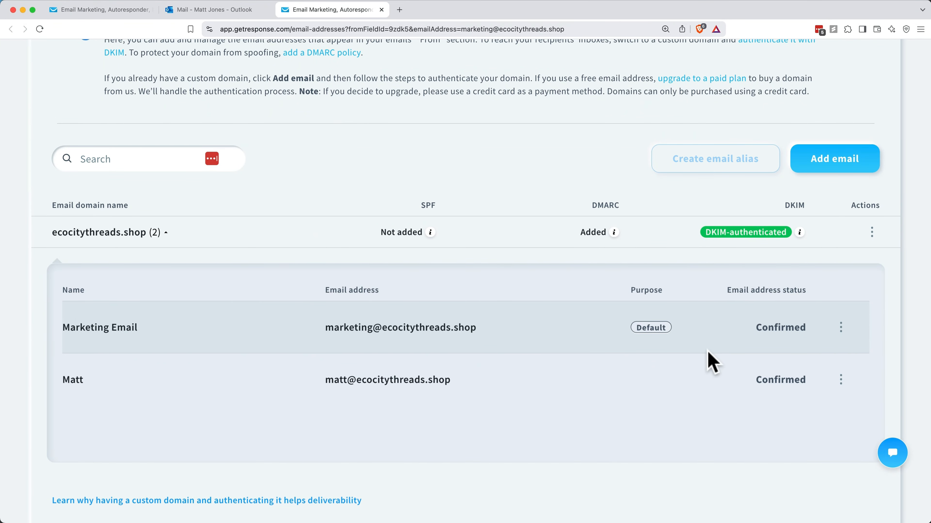
{"action": "key", "text": "super+t"}
Step: Run a TXT record lookup for ecocitythreads.shop on dnschecker.org
{"action": "left_click", "coordinate": [288, 31]}
{"action": "type", "text": "dns"}
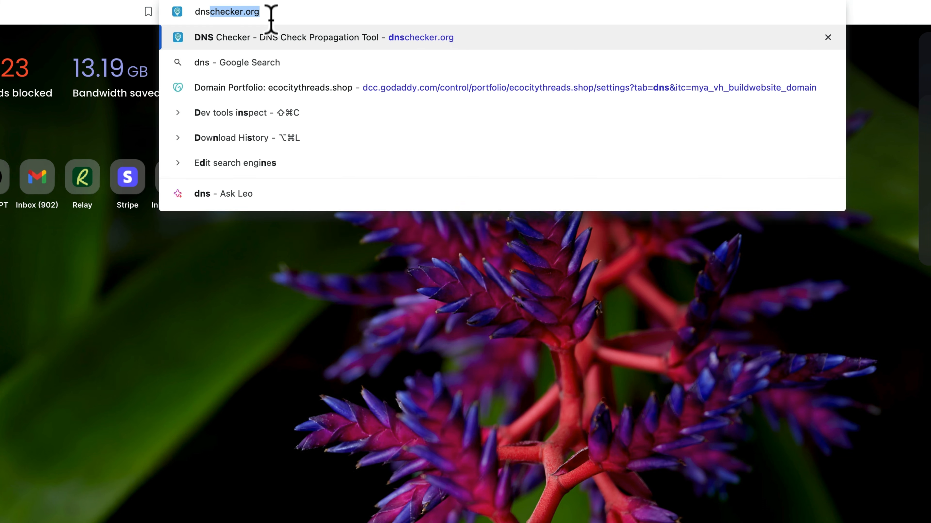
{"action": "type", "text": "checker.or"}
{"action": "key", "text": "Return"}
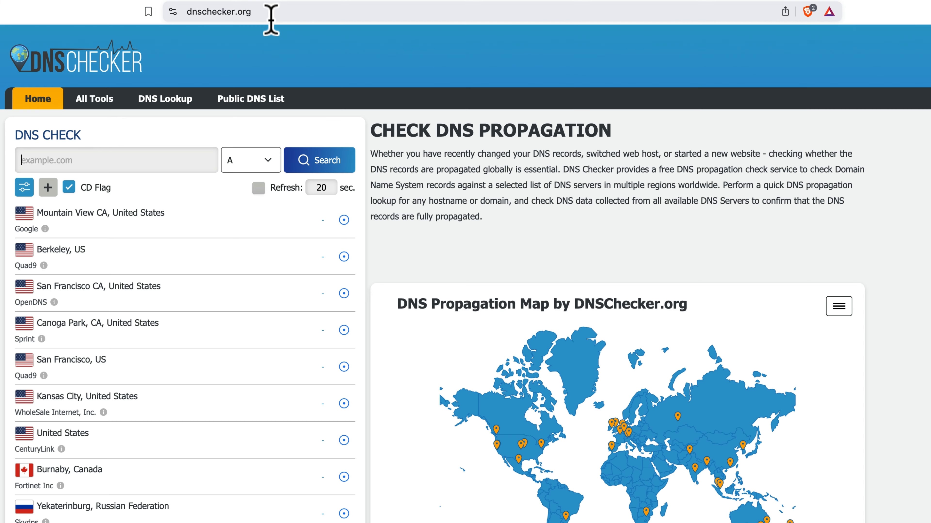
{"action": "left_click", "coordinate": [162, 154]}
{"action": "type", "text": "ecocitythreads.shop"}
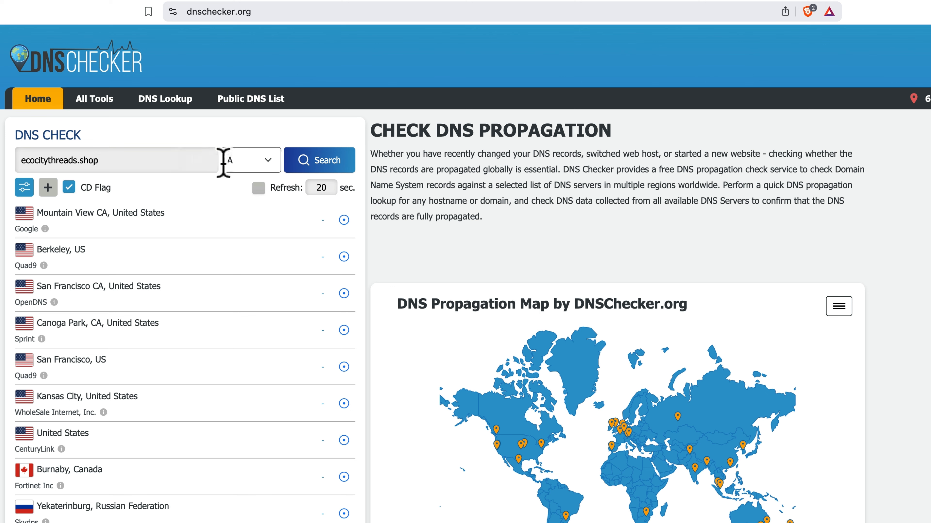
{"action": "left_click", "coordinate": [236, 162]}
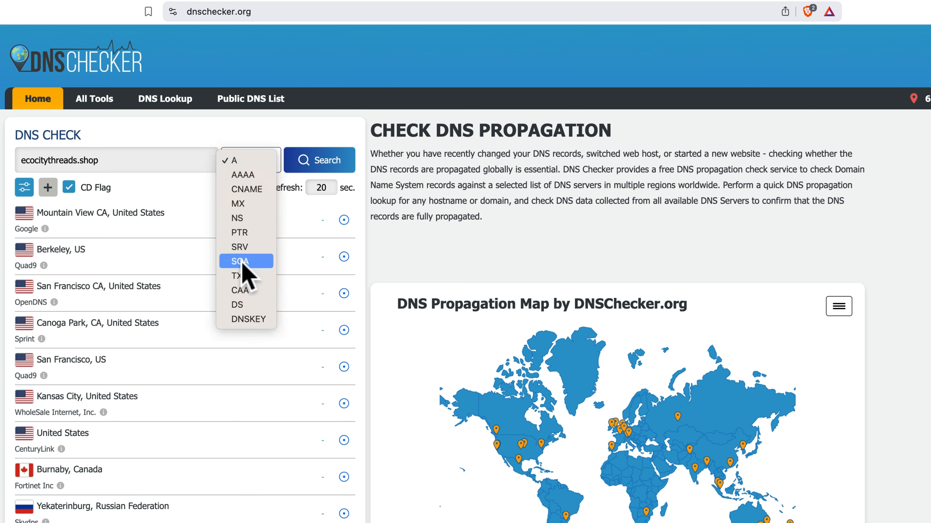
{"action": "left_click", "coordinate": [246, 277]}
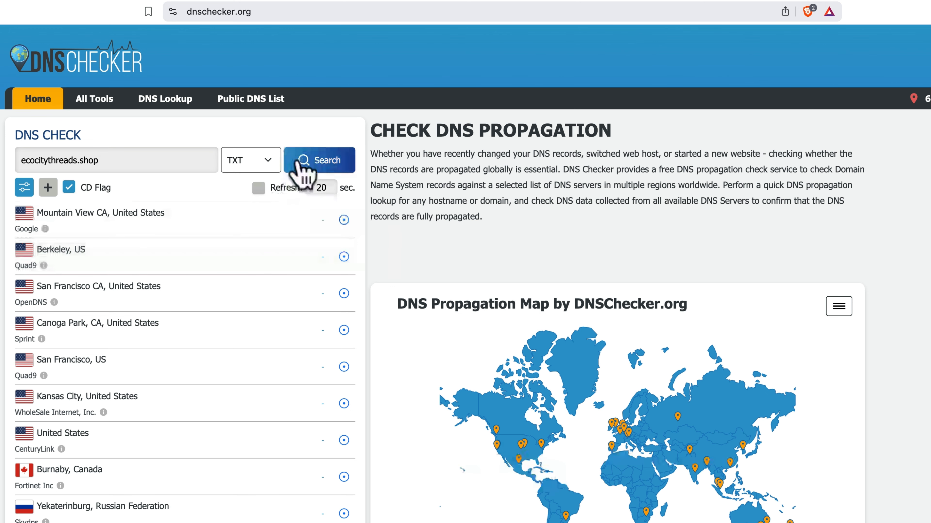
{"action": "left_click", "coordinate": [302, 166]}
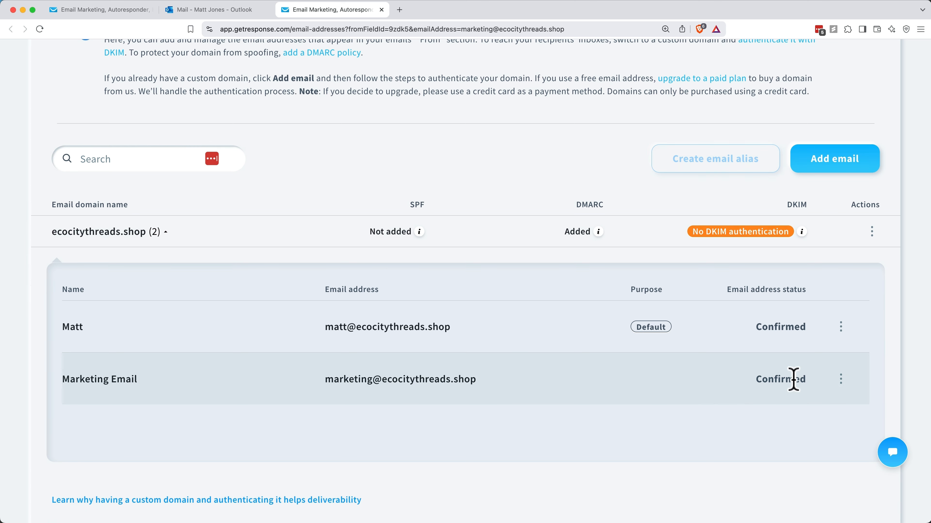
Step: Set the Marketing Email address as the domain's default sender
{"action": "left_click", "coordinate": [841, 379]}
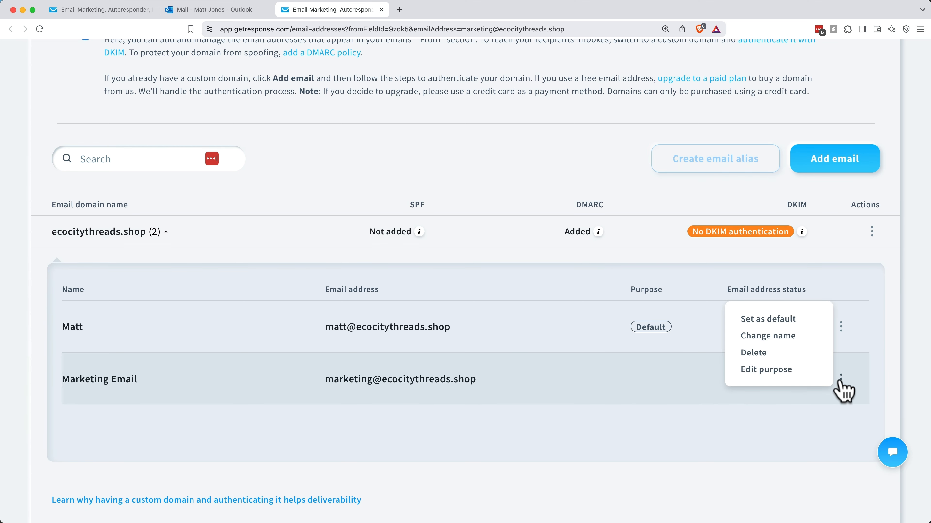
{"action": "left_click", "coordinate": [780, 321]}
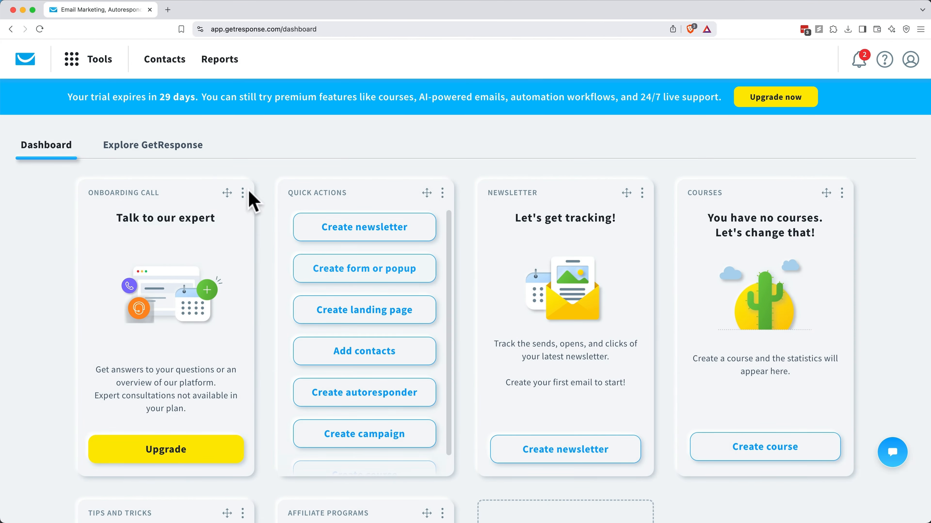
Step: Go to Tools > AI campaigns and start creating a new campaign
{"action": "left_click", "coordinate": [92, 61]}
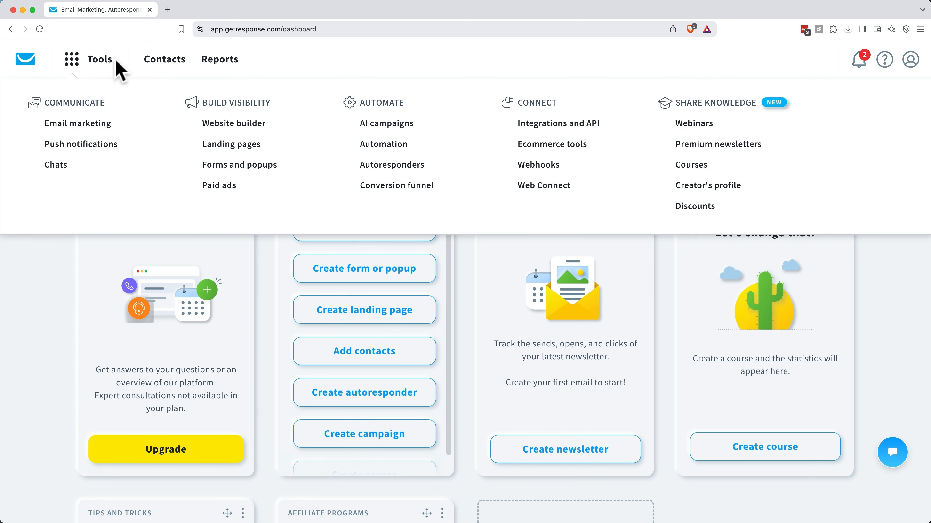
{"action": "left_click", "coordinate": [387, 126]}
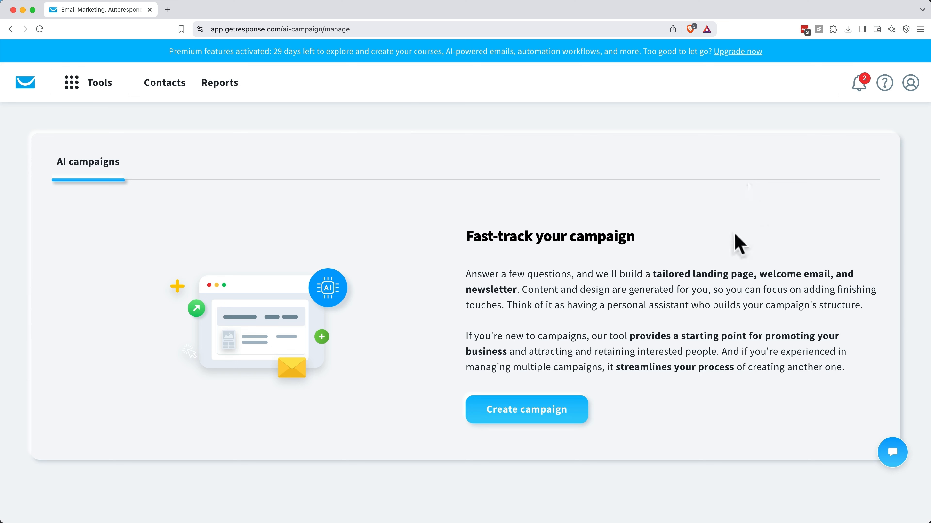
{"action": "left_click", "coordinate": [572, 410]}
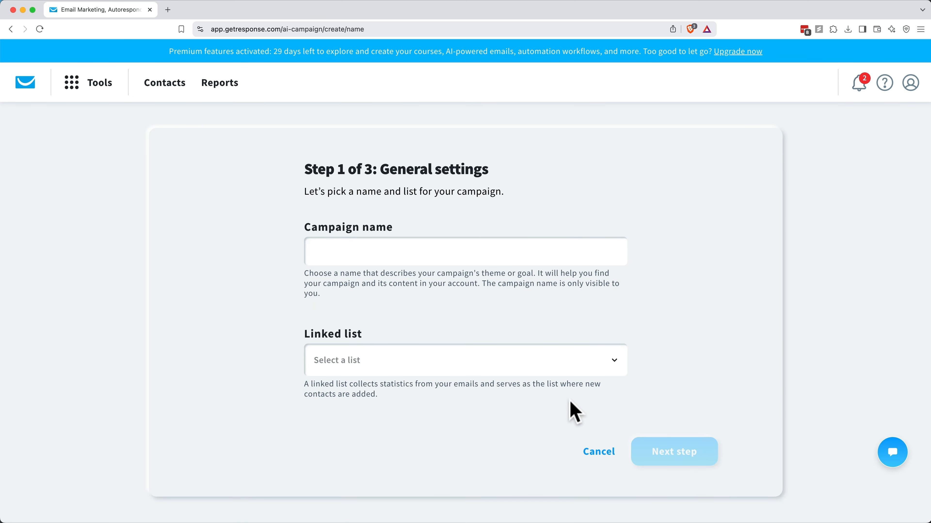
Step: Name the campaign 'Cat Sweaters', link the EcoCityThreads Subscribers list, and continue to step 2
{"action": "left_click", "coordinate": [470, 246]}
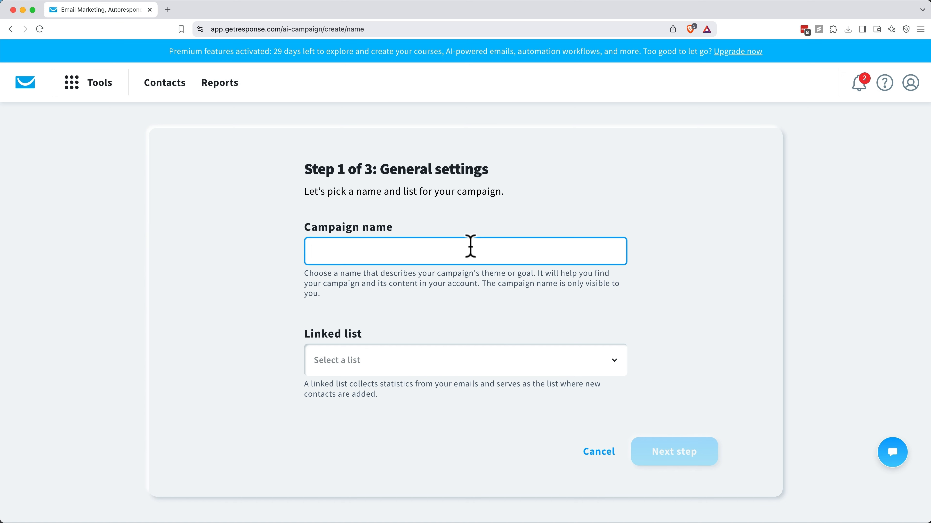
{"action": "type", "text": "eaters"}
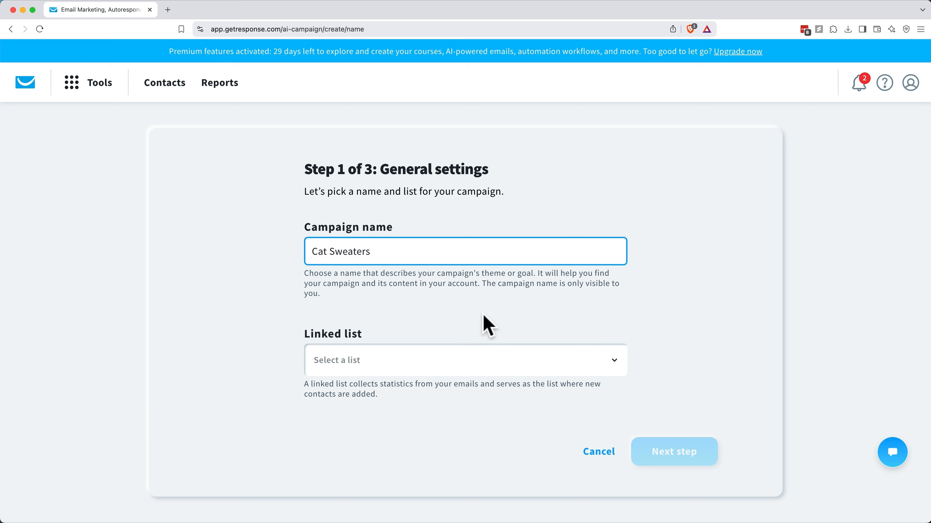
{"action": "left_click", "coordinate": [479, 359]}
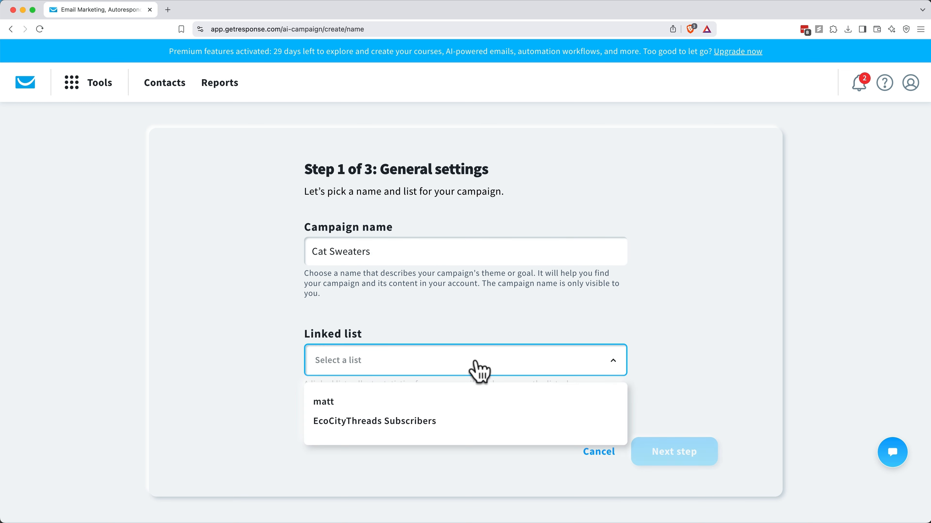
{"action": "left_click", "coordinate": [462, 421]}
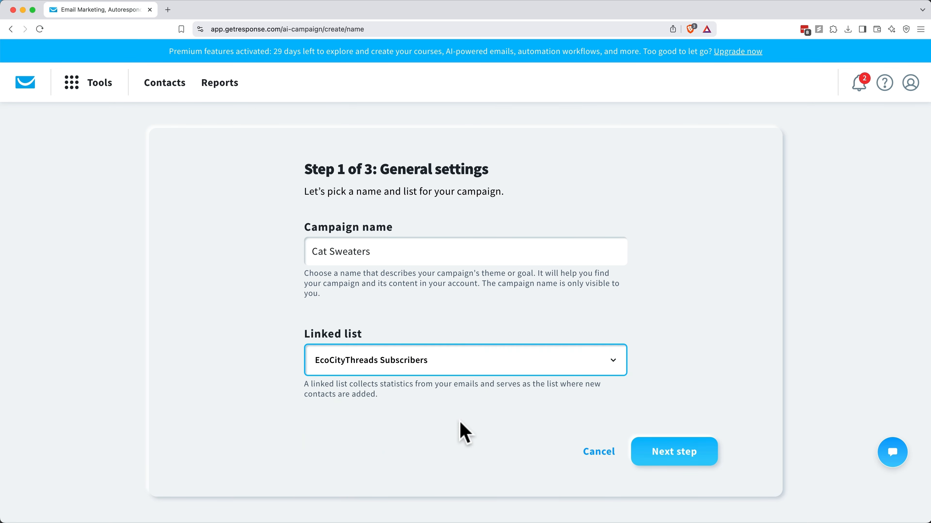
{"action": "left_click", "coordinate": [642, 449]}
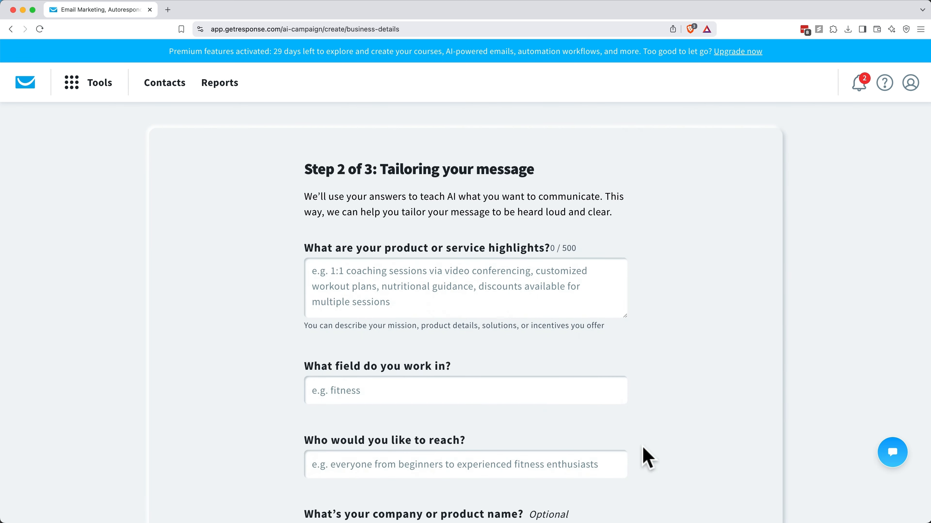
Step: Describe the product highlights: soft, breathable eco-friendly cat sweaters made from recycled materials
{"action": "scroll", "coordinate": [647, 459], "scroll_direction": "down", "scroll_amount": 3}
{"action": "scroll", "coordinate": [648, 458], "scroll_direction": "down", "scroll_amount": 1}
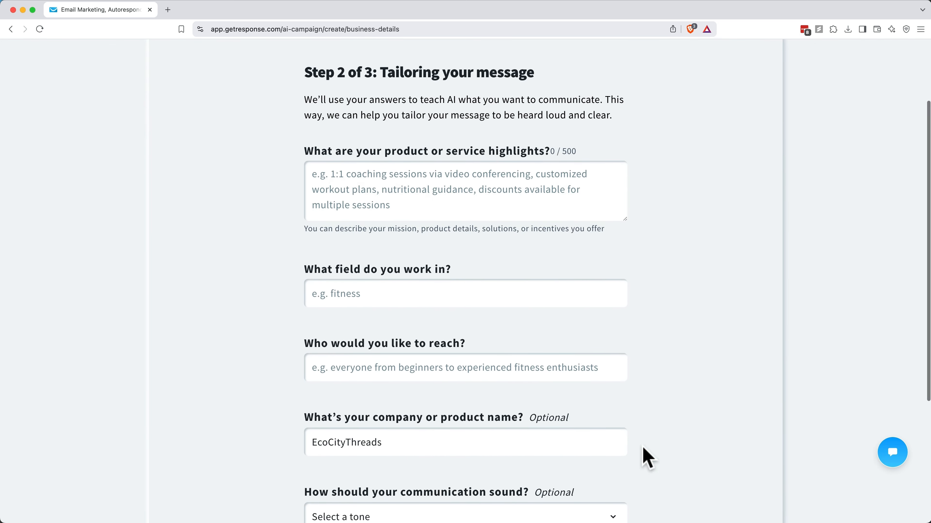
{"action": "left_click", "coordinate": [383, 202]}
{"action": "type", "text": "Our e"}
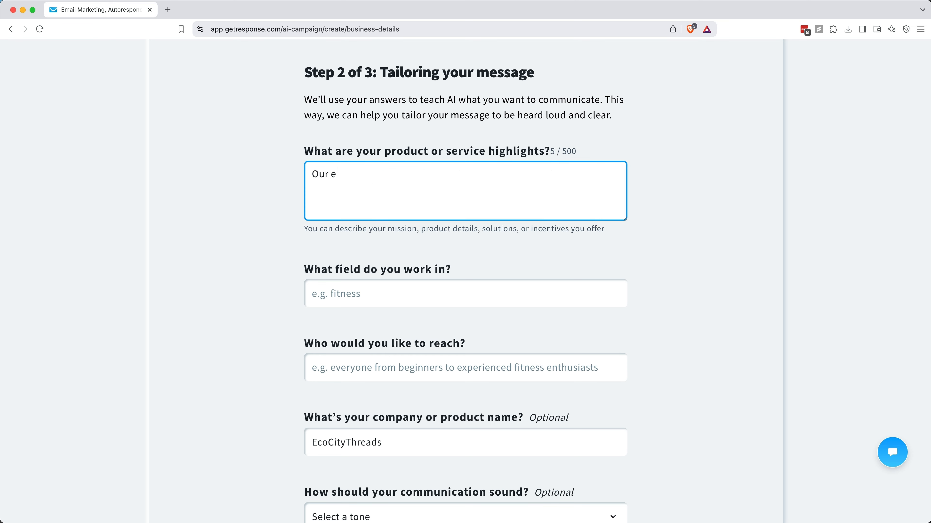
{"action": "type", "text": "co-friendly cat sweaters are soft, breathable, and made from recycled materials, keeping cats cozy while red"}
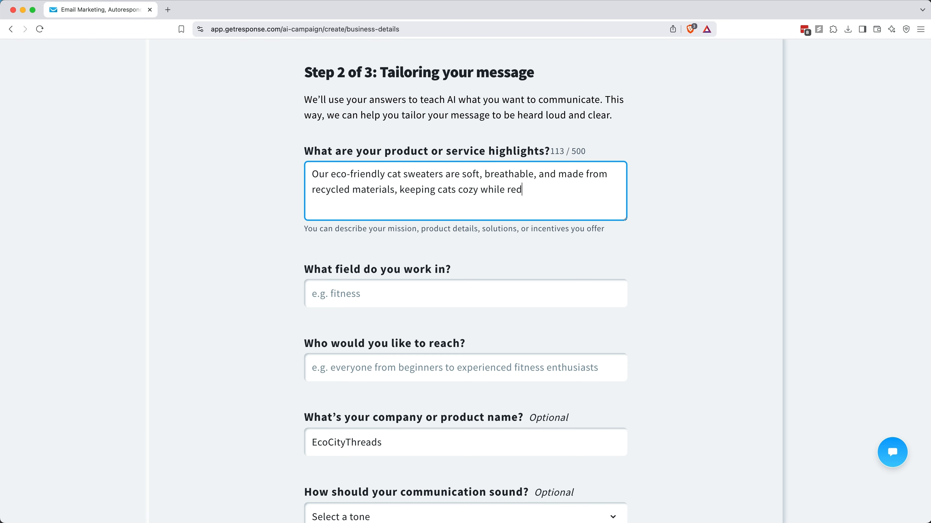
{"action": "type", "text": "ucing environmental impact. With adorable designs and a snug yet comfy fit, they're perfect for fashion forward felines. Plus, a portion of each purchase supports animal shelters and eco-conscious initiatives!"}
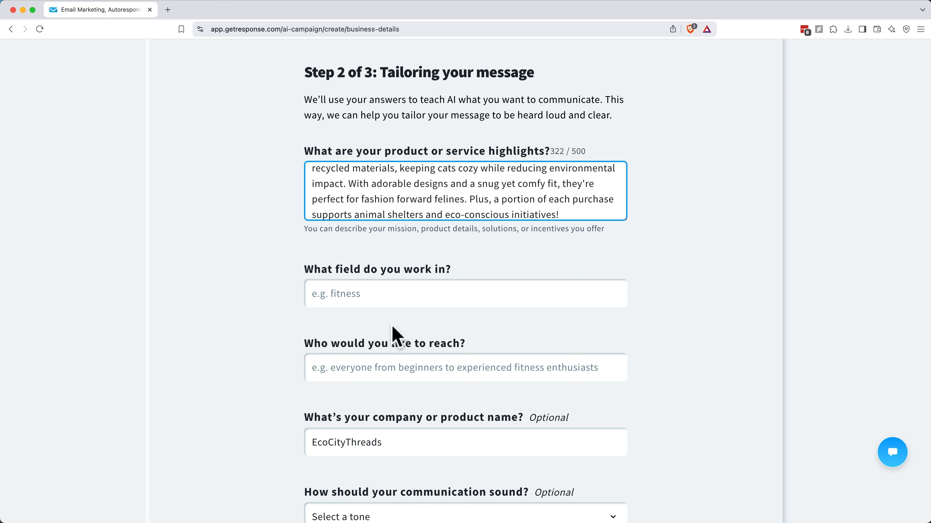
Step: Enter 'eco-friendly clothing' as the field and begin the audience answer: cat owners who spoil their cats
{"action": "left_click", "coordinate": [370, 291]}
{"action": "type", "text": "eco-"}
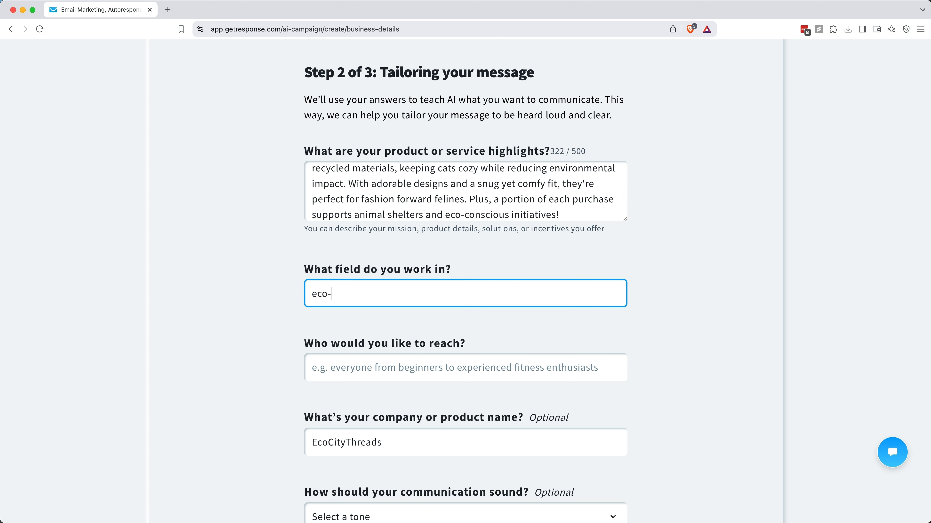
{"action": "type", "text": "friendly clothing"}
{"action": "key", "text": "Tab"}
{"action": "type", "text": "Cat owners who spoil their cats and"}
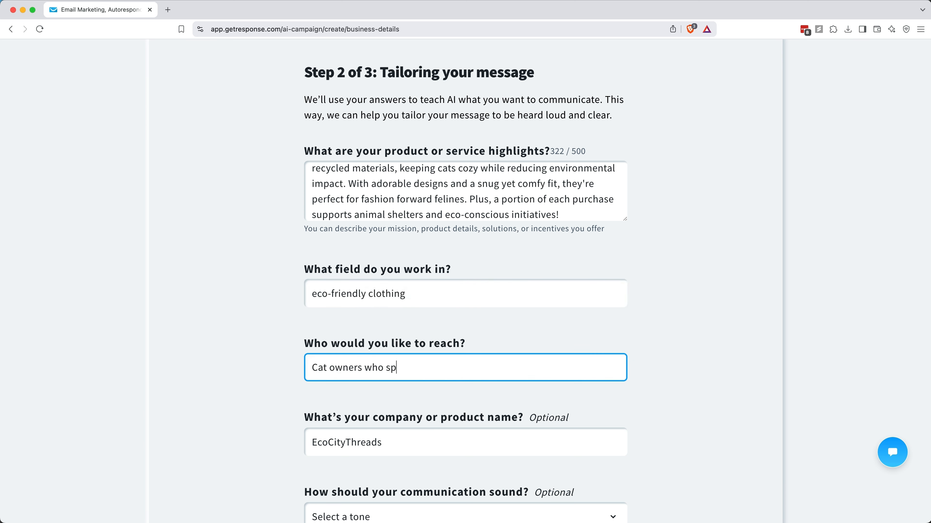
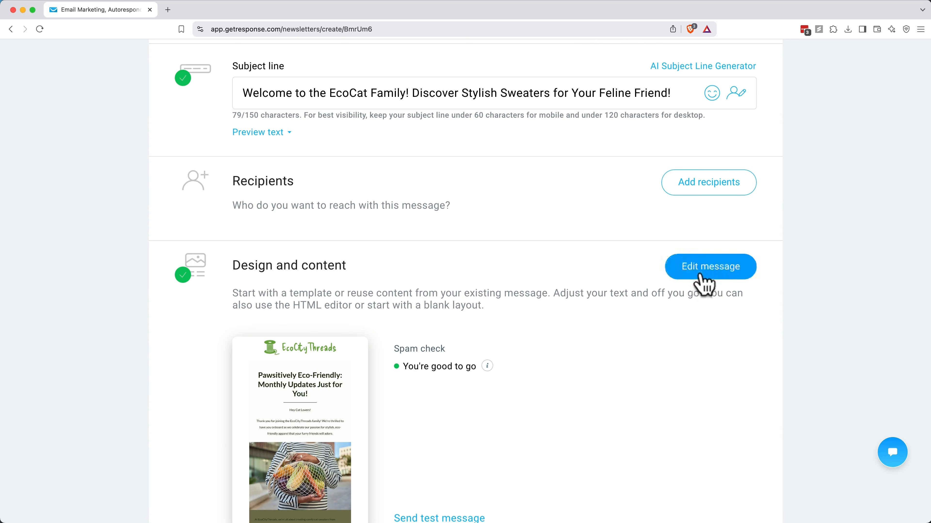
Step: Open the EcoCityThreads email in the design editor and select its photo section
{"action": "left_click", "coordinate": [701, 276]}
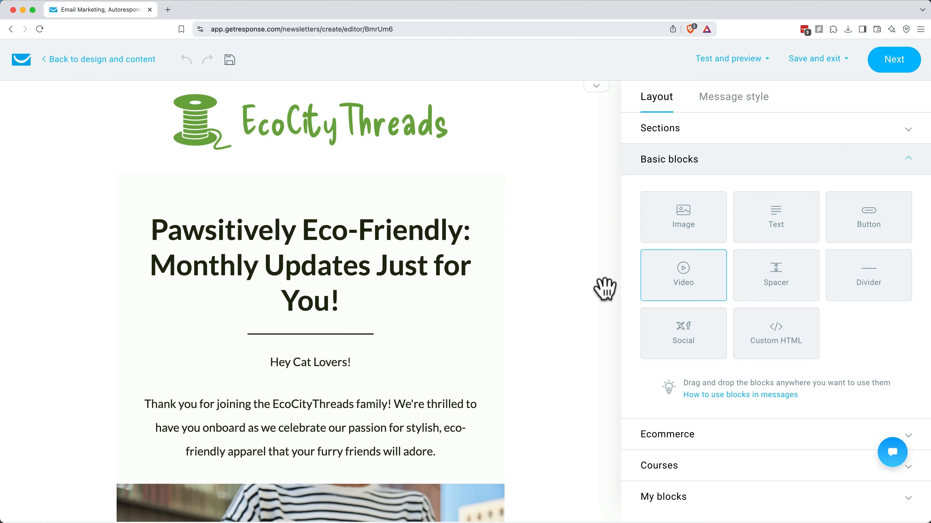
{"action": "scroll", "coordinate": [557, 301], "scroll_direction": "down", "scroll_amount": 3}
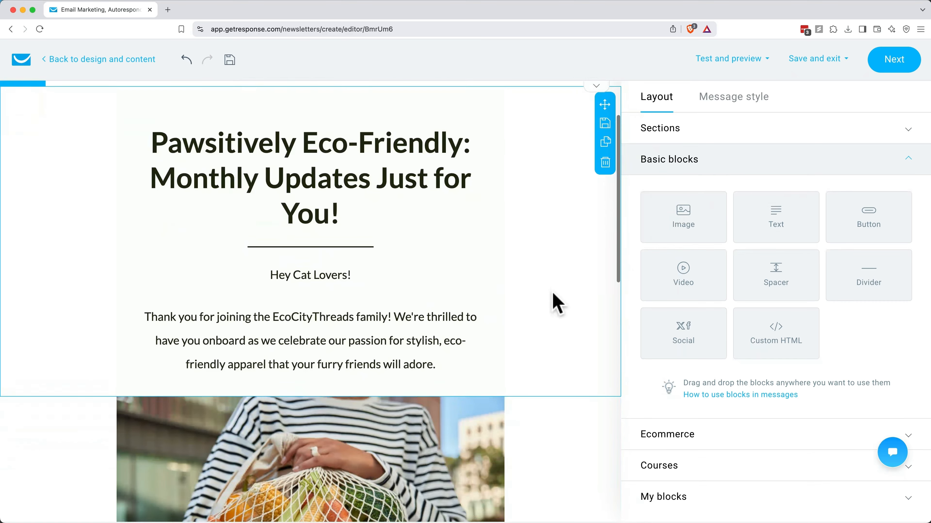
{"action": "scroll", "coordinate": [557, 302], "scroll_direction": "down", "scroll_amount": 6}
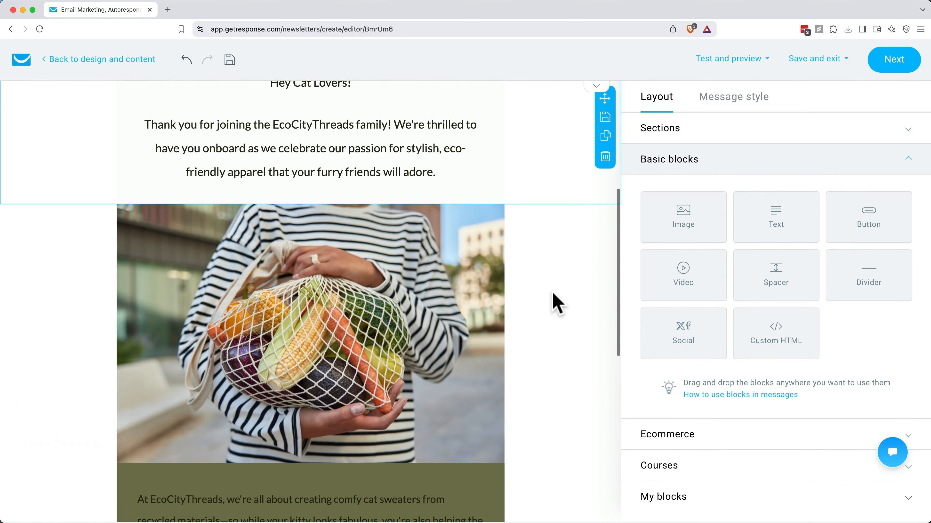
{"action": "scroll", "coordinate": [557, 303], "scroll_direction": "down", "scroll_amount": 3}
{"action": "left_click", "coordinate": [517, 288]}
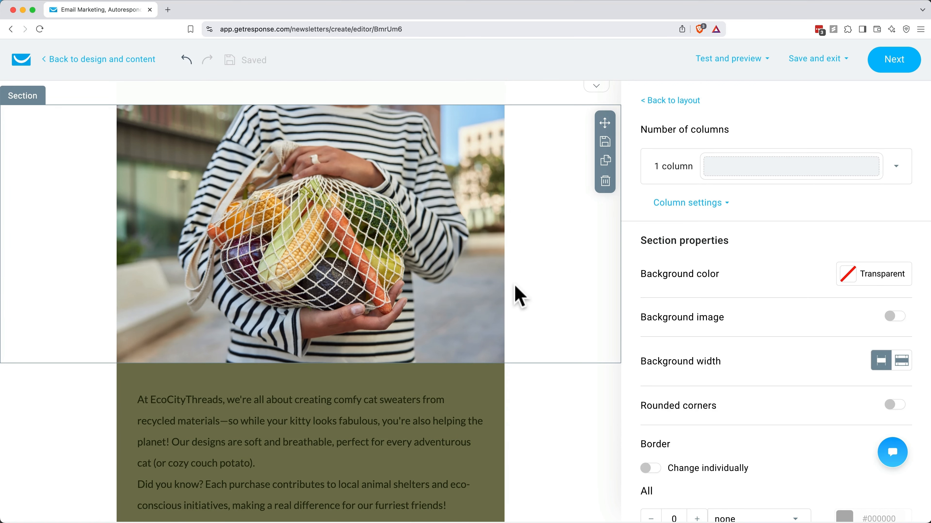
Step: Return to the content blocks list and start dragging an image block toward the email
{"action": "scroll", "coordinate": [520, 297], "scroll_direction": "up", "scroll_amount": 8}
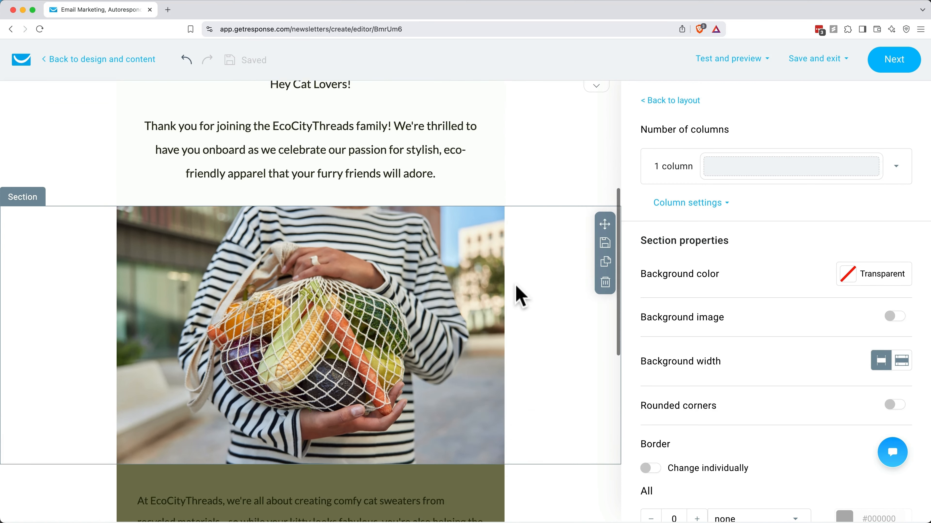
{"action": "scroll", "coordinate": [520, 297], "scroll_direction": "up", "scroll_amount": 3}
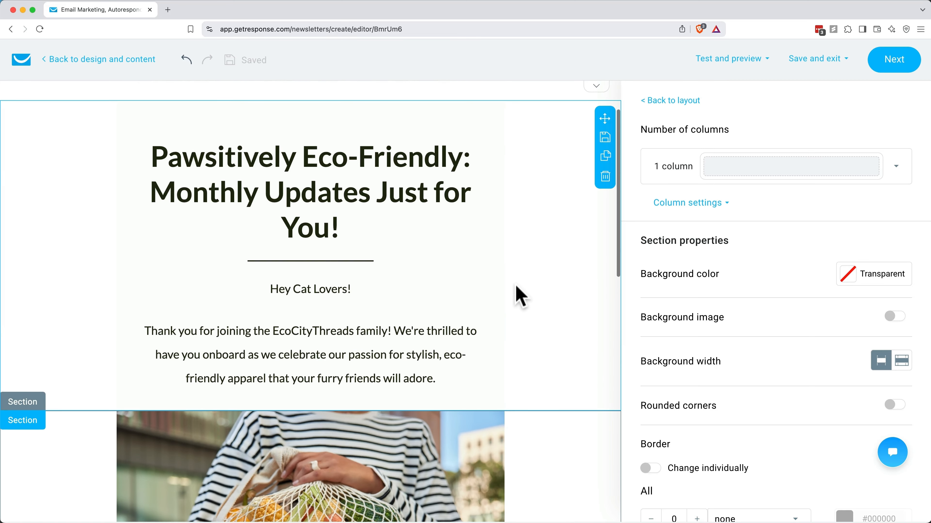
{"action": "left_click", "coordinate": [663, 102]}
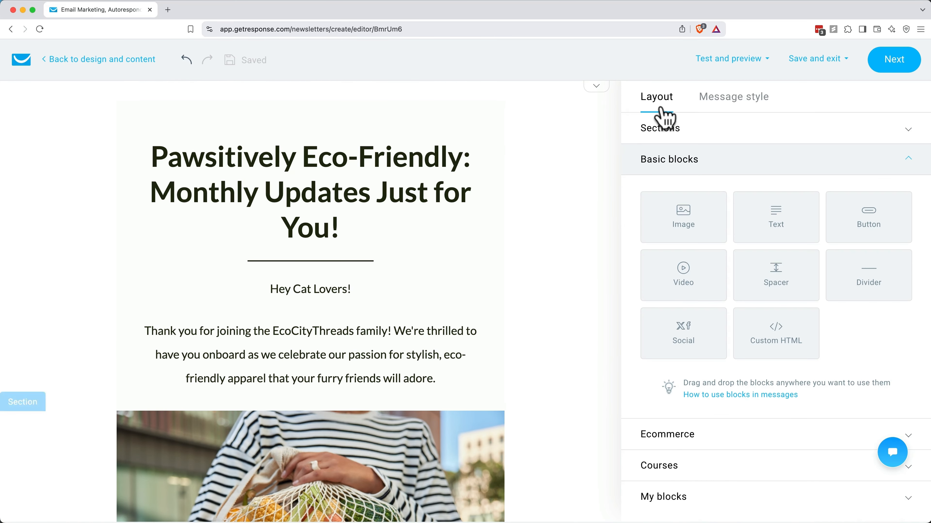
{"action": "left_click_drag", "start_coordinate": [645, 228], "coordinate": [637, 259]}
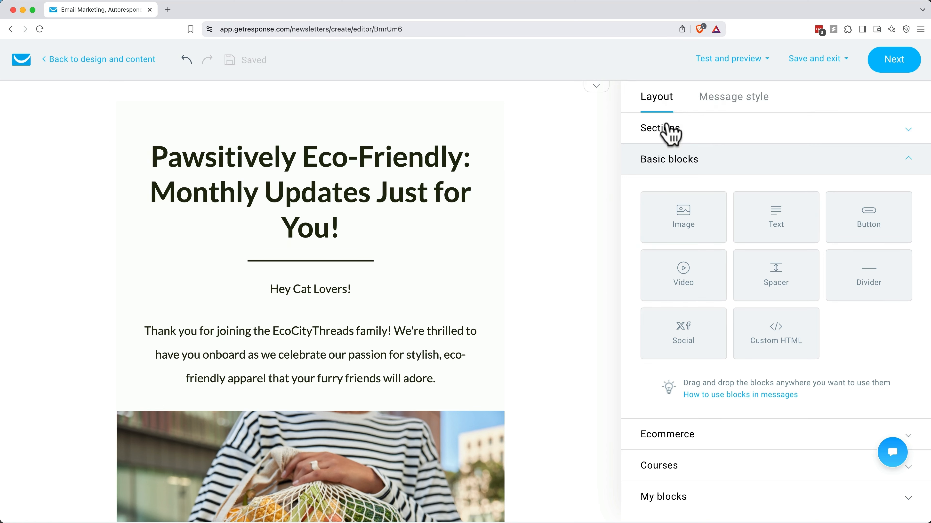
Step: Browse the column section layouts and the Basic blocks category
{"action": "left_click", "coordinate": [700, 136]}
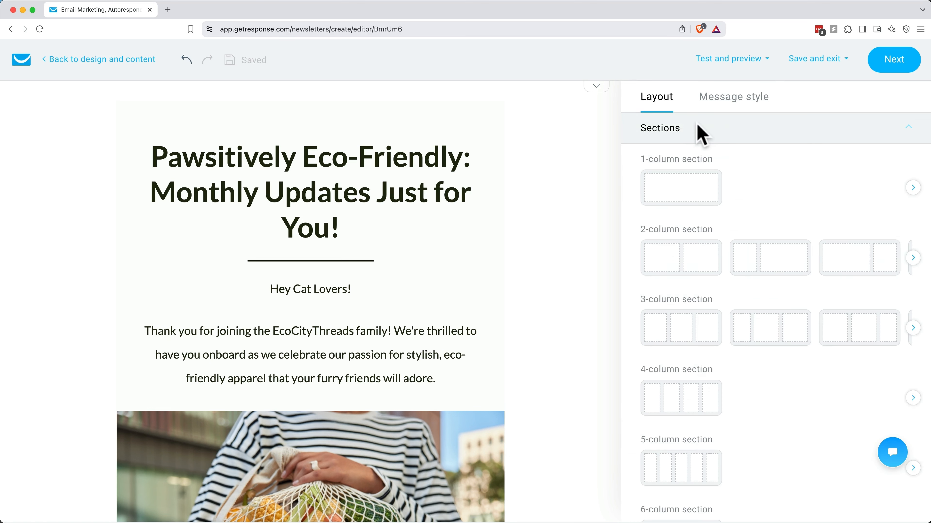
{"action": "scroll", "coordinate": [775, 240], "scroll_direction": "down", "scroll_amount": 2}
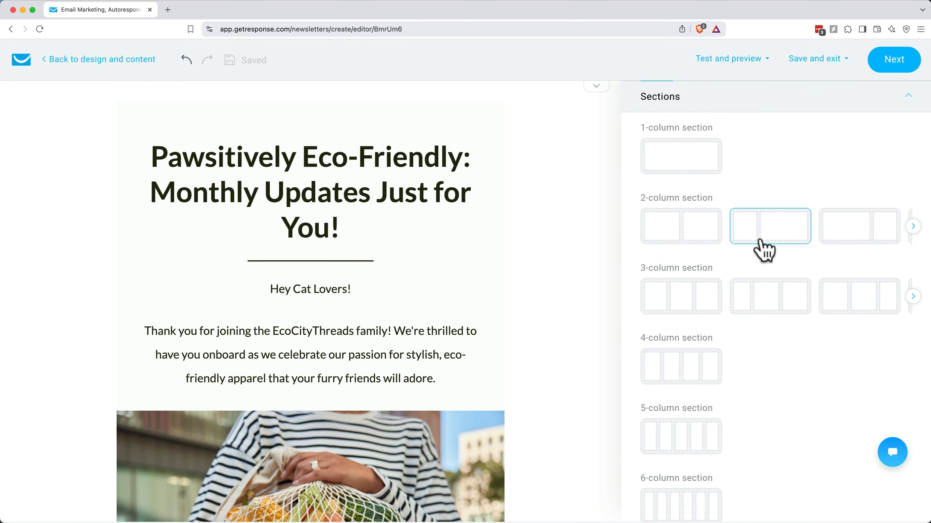
{"action": "scroll", "coordinate": [762, 248], "scroll_direction": "down", "scroll_amount": 1}
{"action": "scroll", "coordinate": [764, 250], "scroll_direction": "down", "scroll_amount": 1}
{"action": "scroll", "coordinate": [766, 260], "scroll_direction": "down", "scroll_amount": 4}
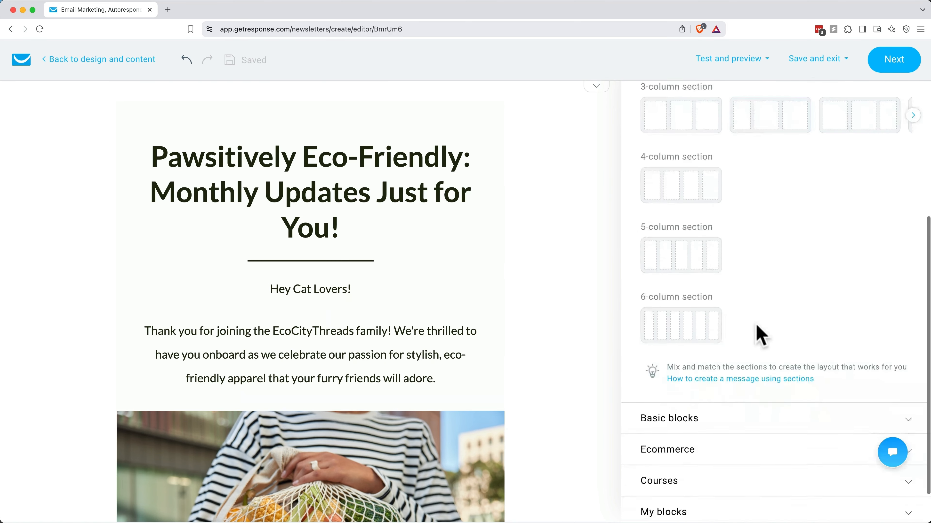
{"action": "left_click", "coordinate": [685, 405]}
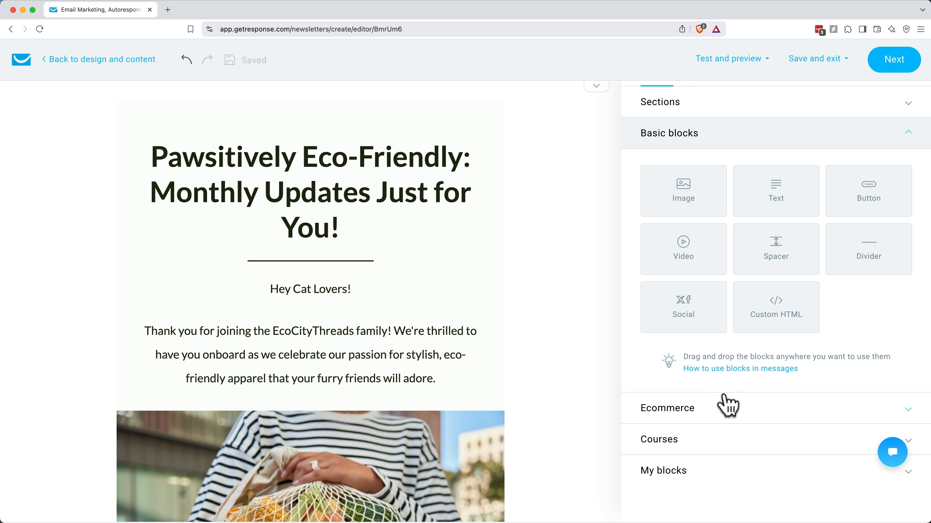
Step: Look through the Ecommerce, Courses and My blocks categories, then view the Message style settings
{"action": "left_click", "coordinate": [687, 411]}
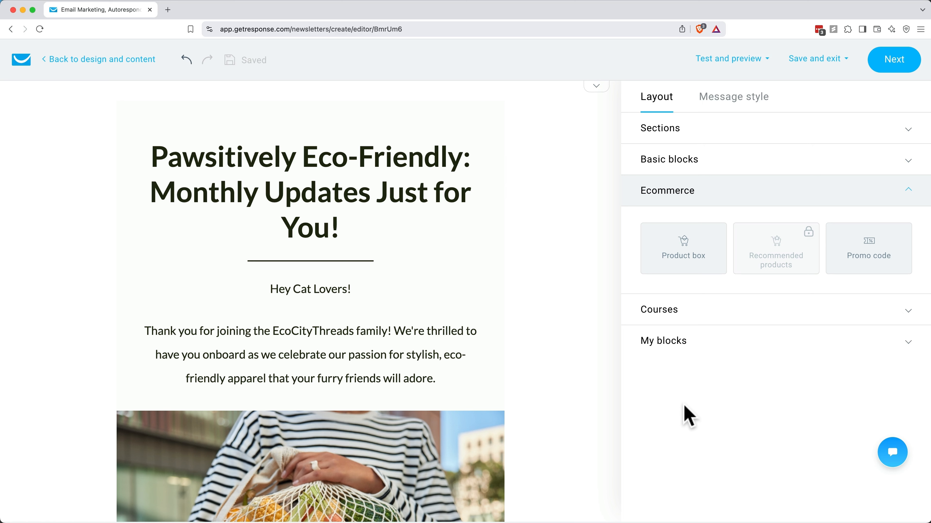
{"action": "left_click", "coordinate": [665, 323]}
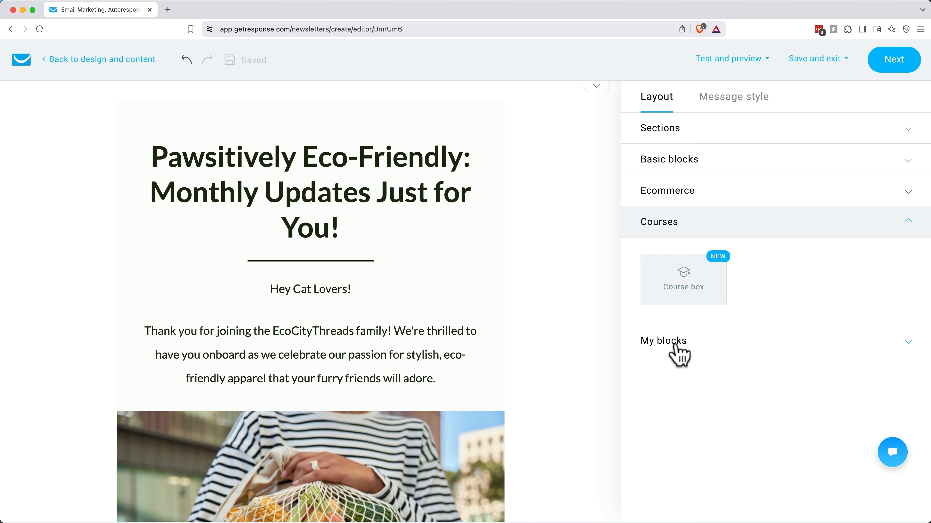
{"action": "left_click", "coordinate": [680, 352]}
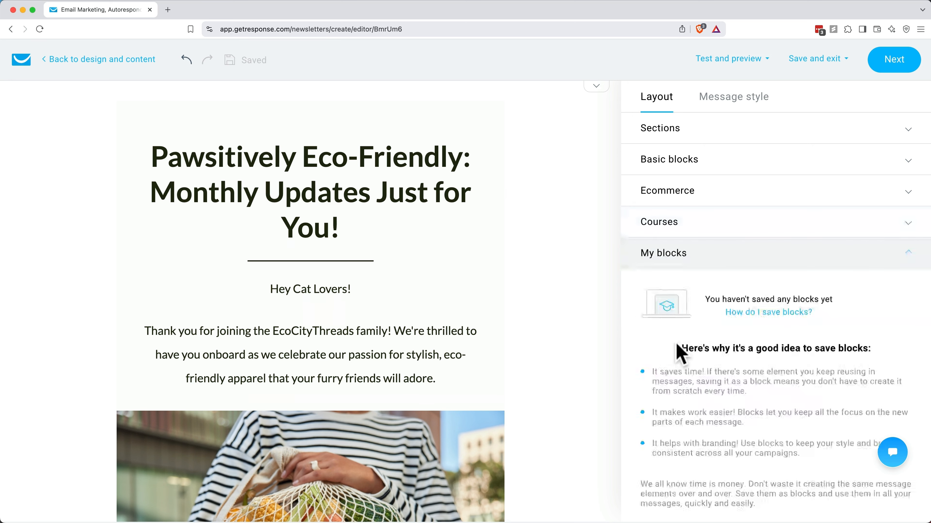
{"action": "scroll", "coordinate": [687, 375], "scroll_direction": "down", "scroll_amount": 1}
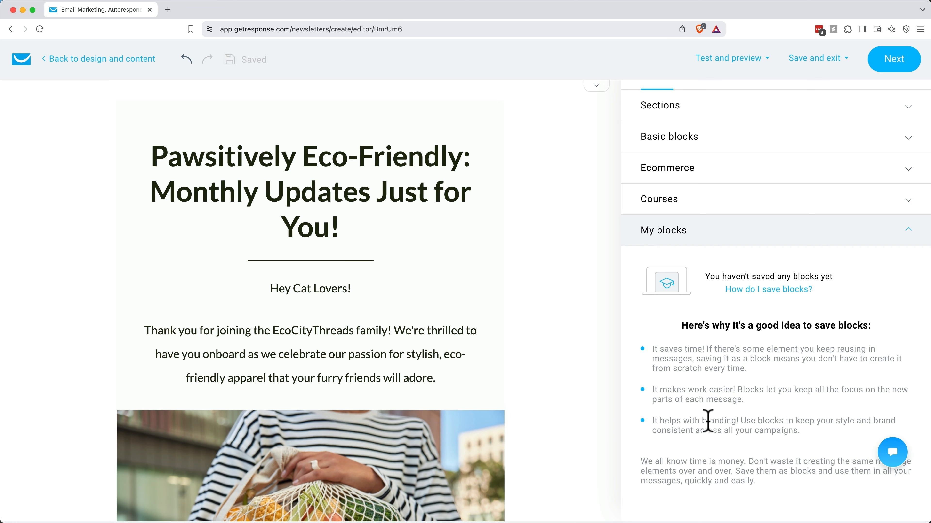
{"action": "scroll", "coordinate": [707, 266], "scroll_direction": "up", "scroll_amount": 1}
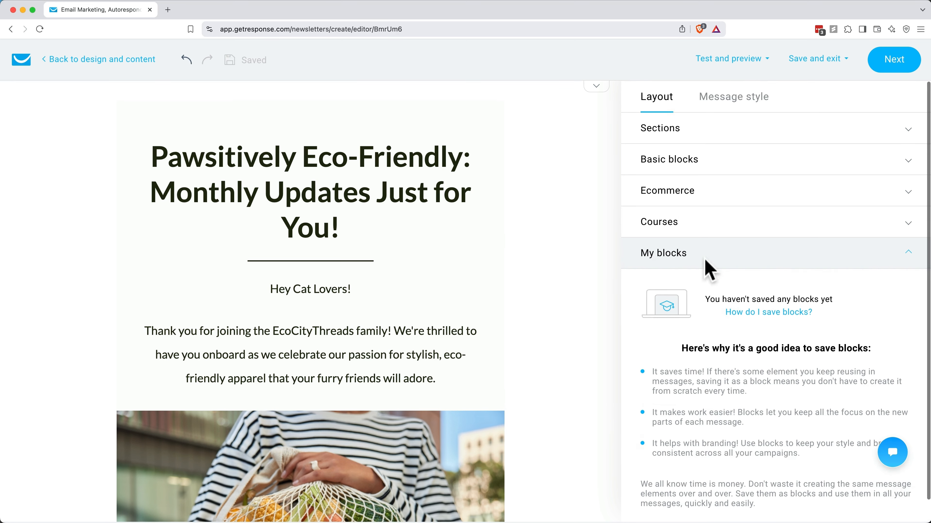
{"action": "left_click", "coordinate": [737, 110]}
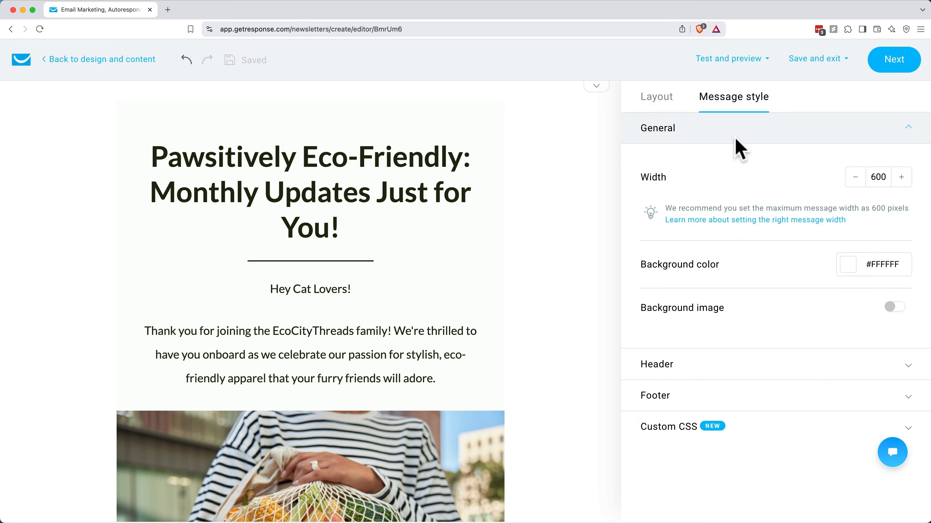
Step: Narrow the email width to 510, then widen it back to 600 px
{"action": "left_click", "coordinate": [855, 176]}
{"action": "left_click", "coordinate": [854, 176]}
{"action": "left_click", "coordinate": [855, 176]}
{"action": "left_click", "coordinate": [855, 176]}
{"action": "left_click", "coordinate": [854, 175]}
{"action": "left_click", "coordinate": [854, 176]}
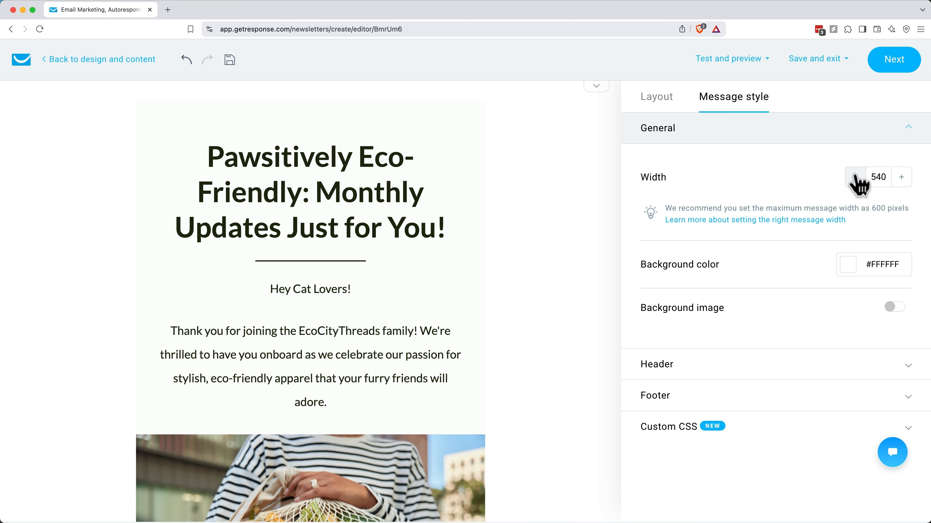
{"action": "left_click", "coordinate": [855, 176]}
{"action": "left_click", "coordinate": [855, 176]}
{"action": "double_click", "coordinate": [901, 178]}
{"action": "left_click", "coordinate": [901, 178]}
{"action": "double_click", "coordinate": [901, 178]}
{"action": "left_click", "coordinate": [901, 178]}
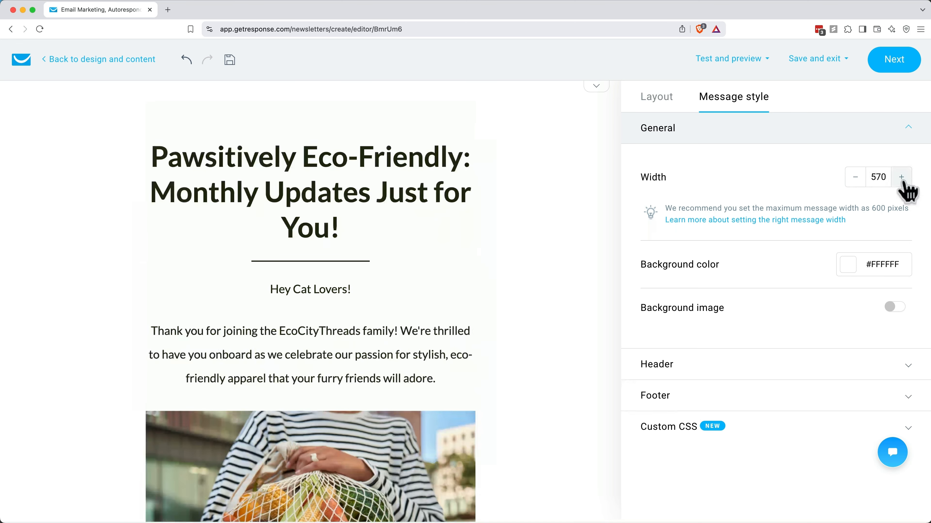
{"action": "double_click", "coordinate": [901, 177]}
{"action": "left_click", "coordinate": [901, 178]}
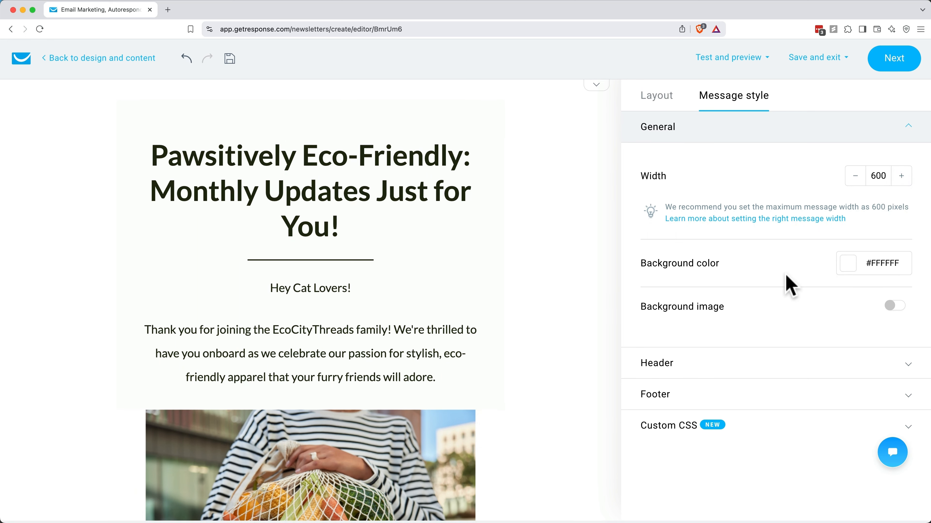
Step: Expand the Header section to view the logo settings (430 × 89, 30 bottom padding)
{"action": "left_click", "coordinate": [678, 365]}
{"action": "scroll", "coordinate": [680, 359], "scroll_direction": "down", "scroll_amount": 7}
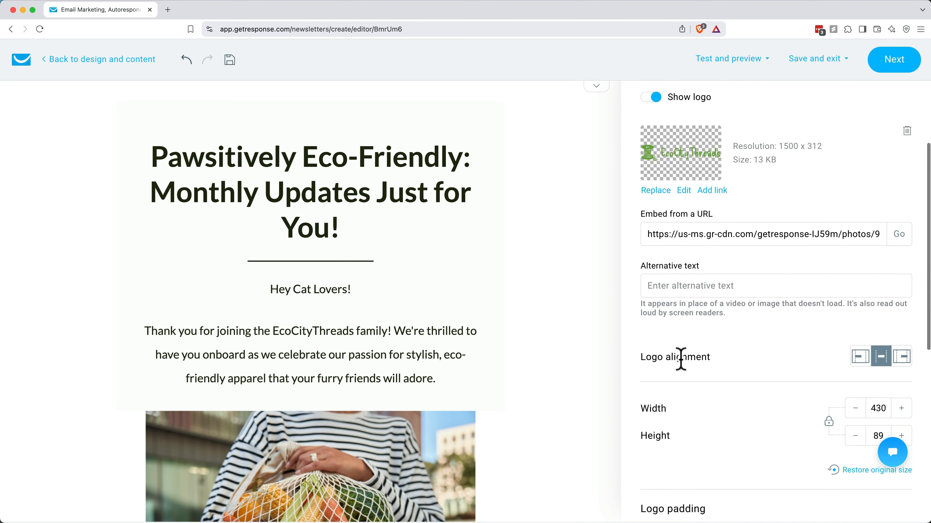
{"action": "scroll", "coordinate": [682, 395], "scroll_direction": "down", "scroll_amount": 5}
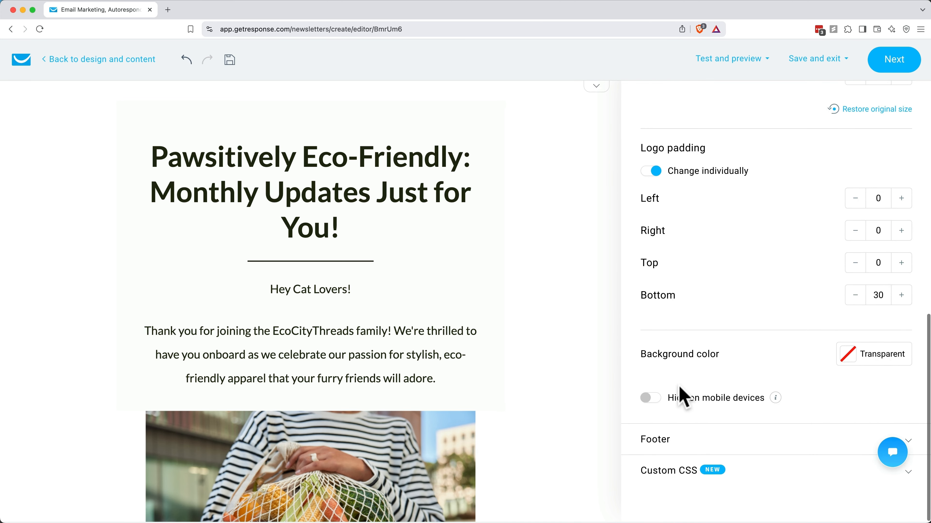
{"action": "scroll", "coordinate": [676, 444], "scroll_direction": "up", "scroll_amount": 12}
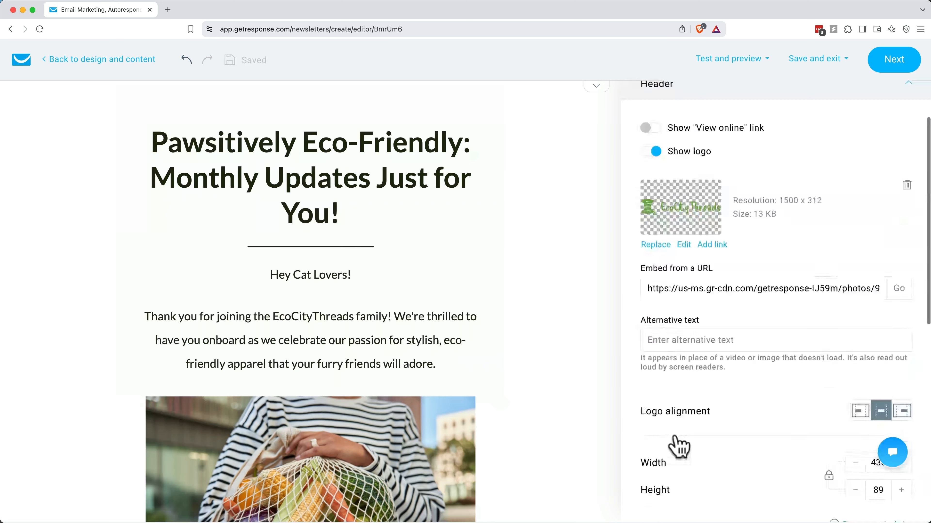
Step: Drag a 20 px Spacer block from Basic blocks in below the email headline
{"action": "left_click", "coordinate": [654, 103]}
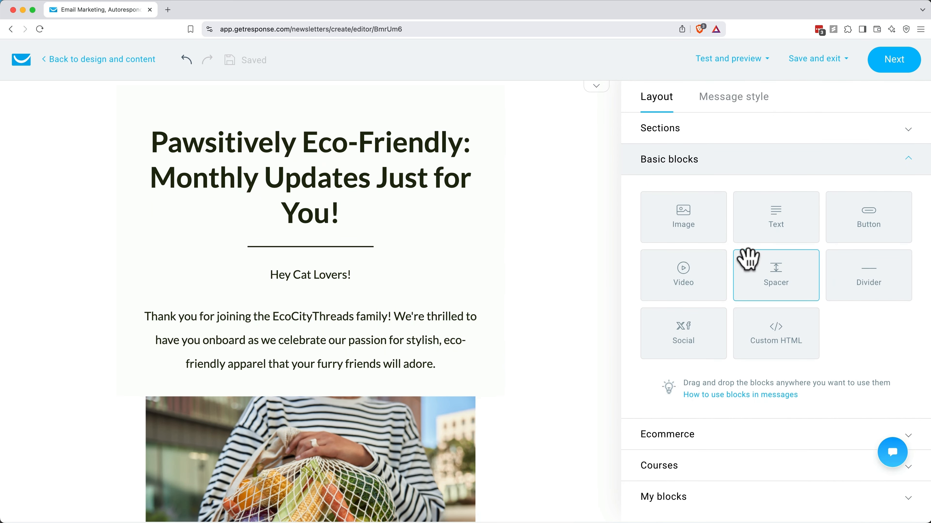
{"action": "left_click_drag", "start_coordinate": [764, 269], "coordinate": [317, 268]}
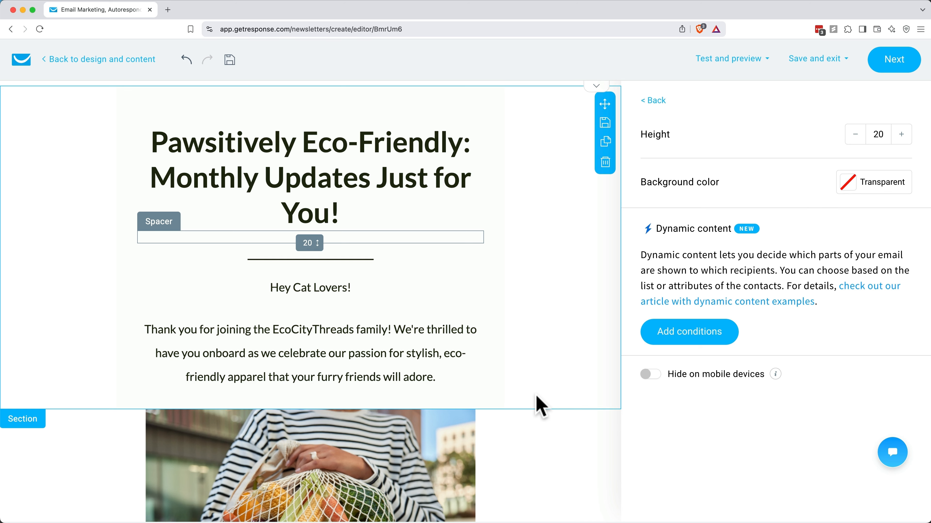
{"action": "left_click", "coordinate": [373, 332]}
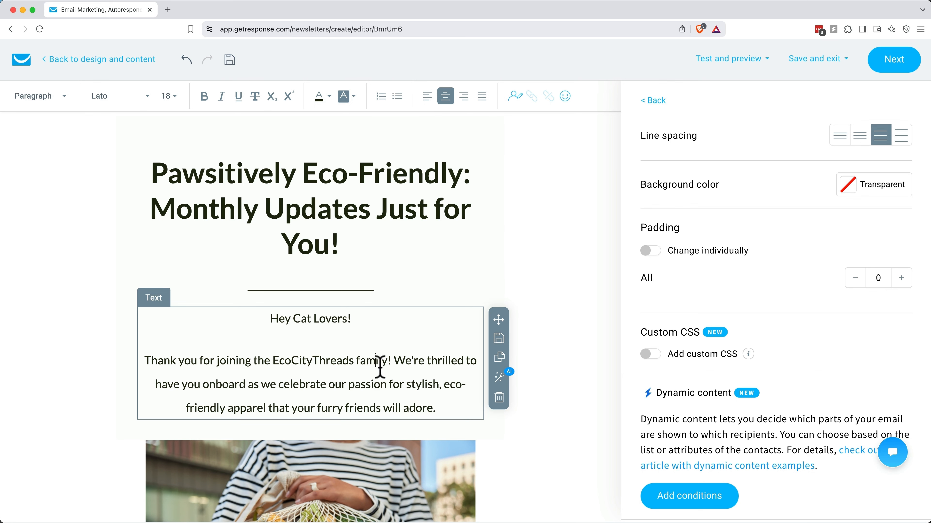
Step: Replace 'eco-friendly' with 'environmentally friendly' in the welcome paragraph, fixing the typo
{"action": "left_click_drag", "start_coordinate": [444, 385], "coordinate": [225, 409]}
{"action": "type", "text": "enviornmentally friendly"}
{"action": "left_click", "coordinate": [176, 409]}
{"action": "key", "text": "BackSpace"}
{"action": "key", "text": "BackSpace"}
{"action": "type", "text": "ro"}
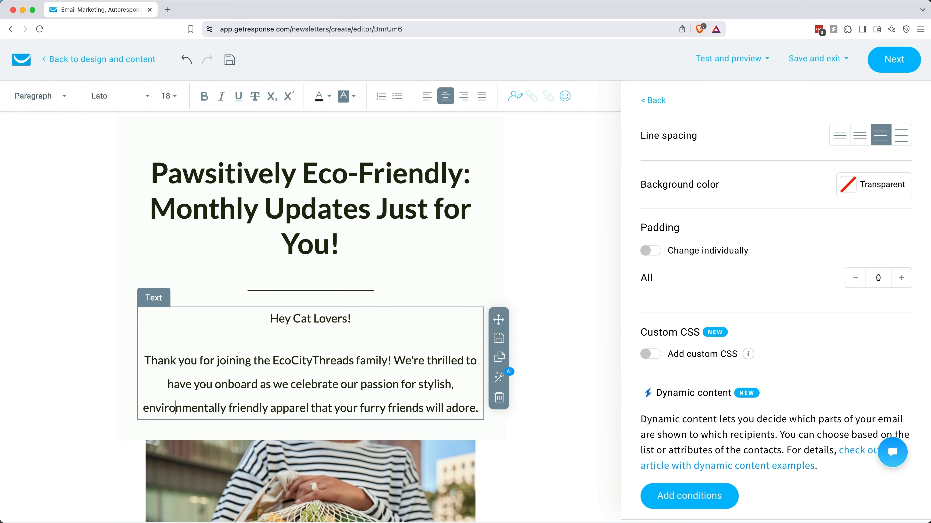
Step: Bold the 'Hey Cat Lovers!' greeting, then select the whole headline text
{"action": "triple_click", "coordinate": [322, 318]}
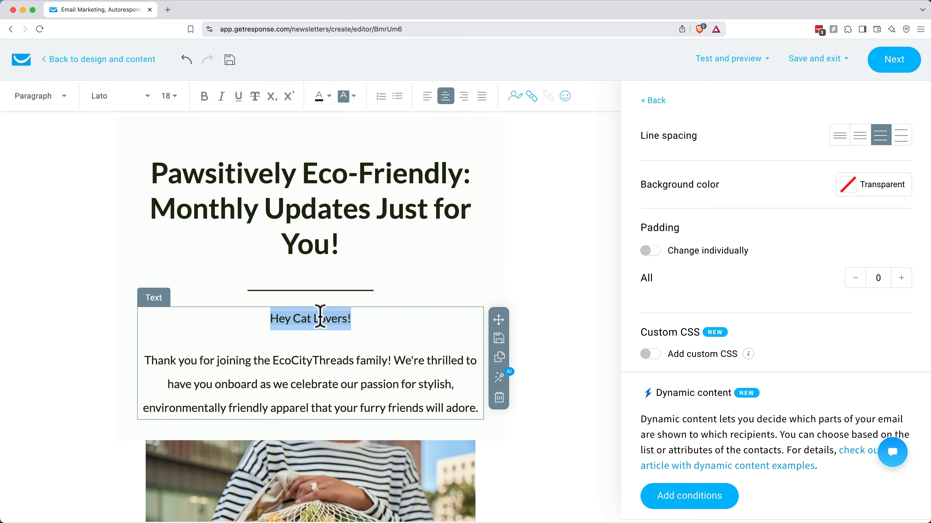
{"action": "left_click", "coordinate": [208, 103]}
{"action": "left_click", "coordinate": [273, 360]}
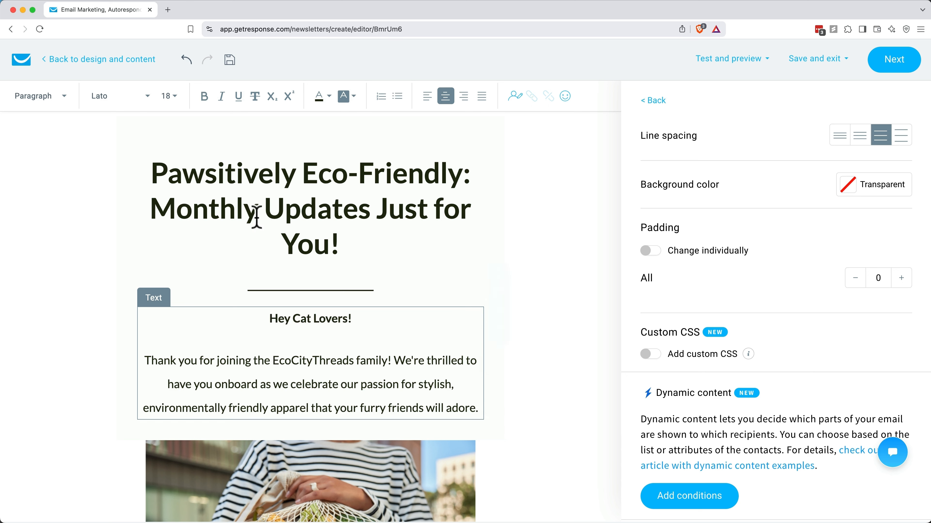
{"action": "left_click", "coordinate": [262, 198]}
{"action": "triple_click", "coordinate": [264, 194]}
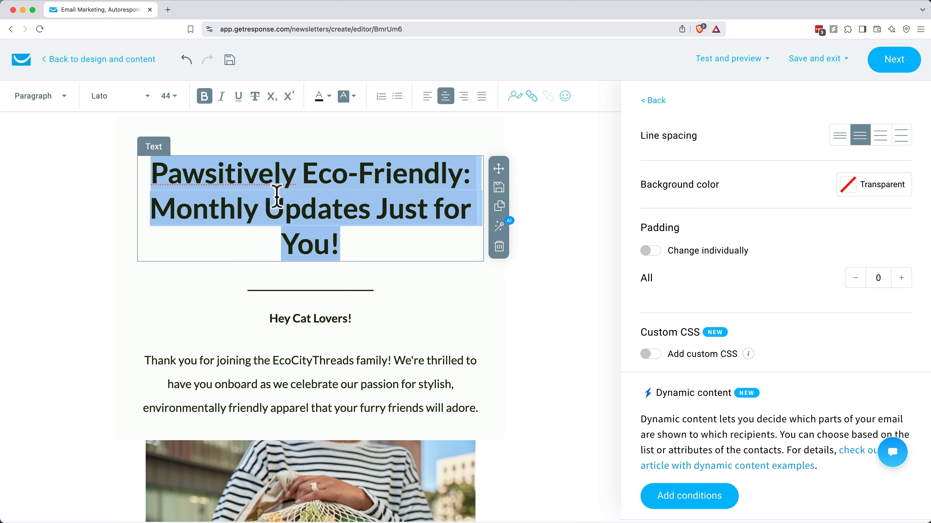
Step: Have the AI assistant shorten the headline and regenerate suggestions with another change type
{"action": "left_click", "coordinate": [499, 227]}
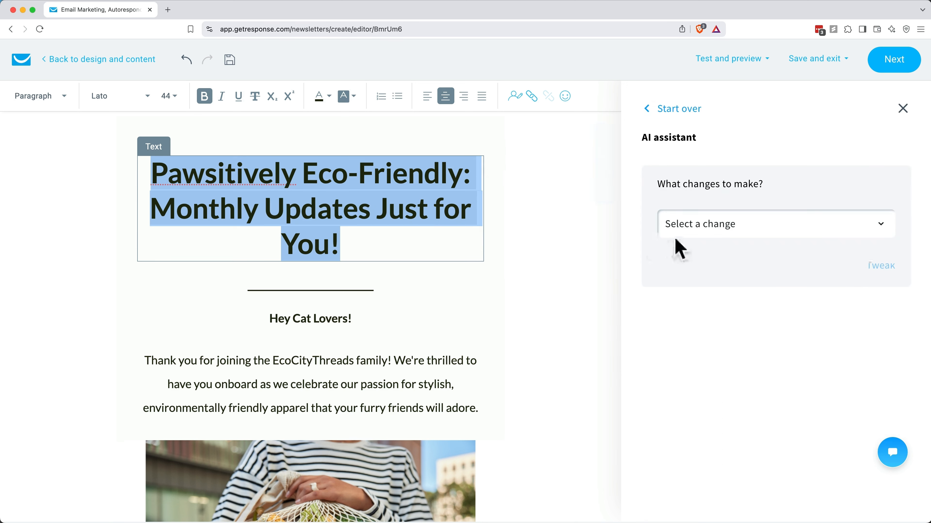
{"action": "left_click", "coordinate": [684, 234]}
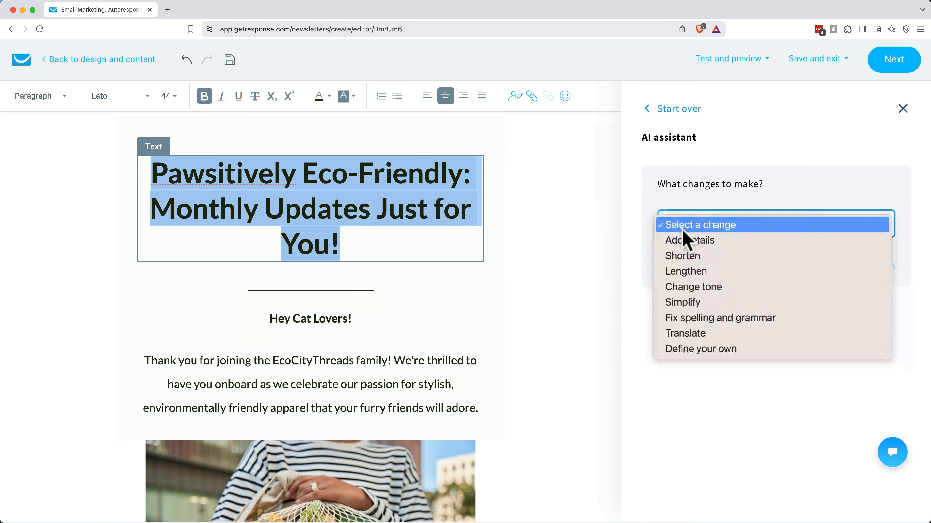
{"action": "left_click", "coordinate": [682, 258]}
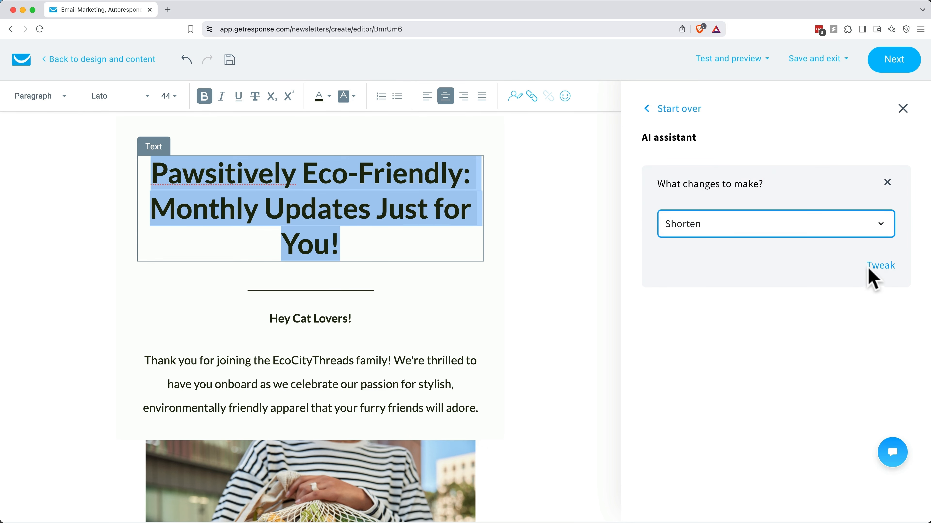
{"action": "left_click", "coordinate": [879, 270]}
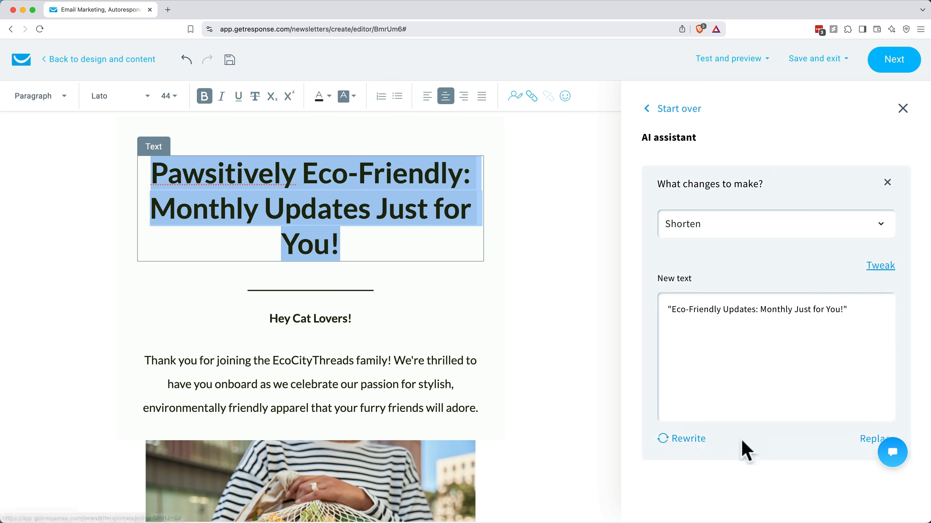
{"action": "left_click", "coordinate": [684, 439]}
{"action": "left_click", "coordinate": [706, 224]}
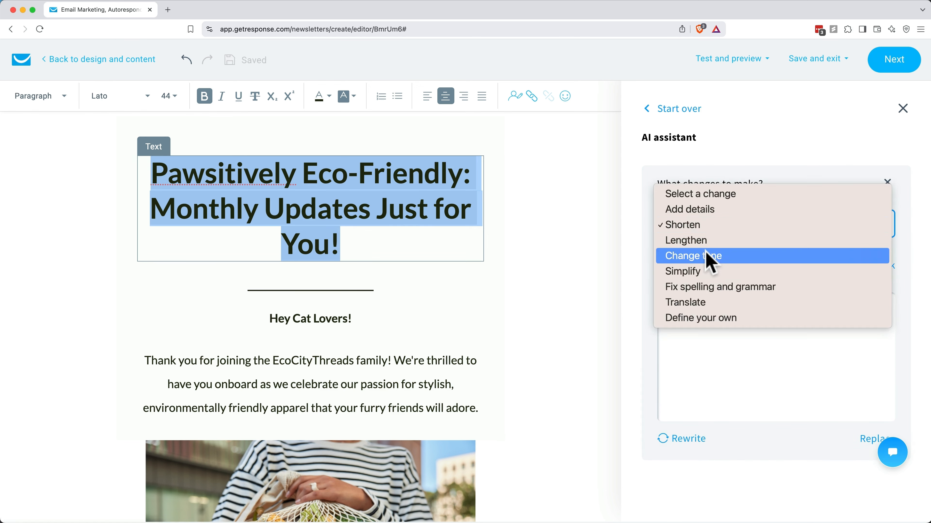
{"action": "left_click", "coordinate": [704, 272]}
{"action": "left_click", "coordinate": [702, 438]}
Step: Give the AI a custom prompt about the new cat sweaters and insert its headline
{"action": "left_click", "coordinate": [740, 224]}
{"action": "left_click", "coordinate": [729, 178]}
{"action": "left_click", "coordinate": [714, 224]}
{"action": "left_click", "coordinate": [707, 318]}
{"action": "type", "text": "Shorten and make the he"}
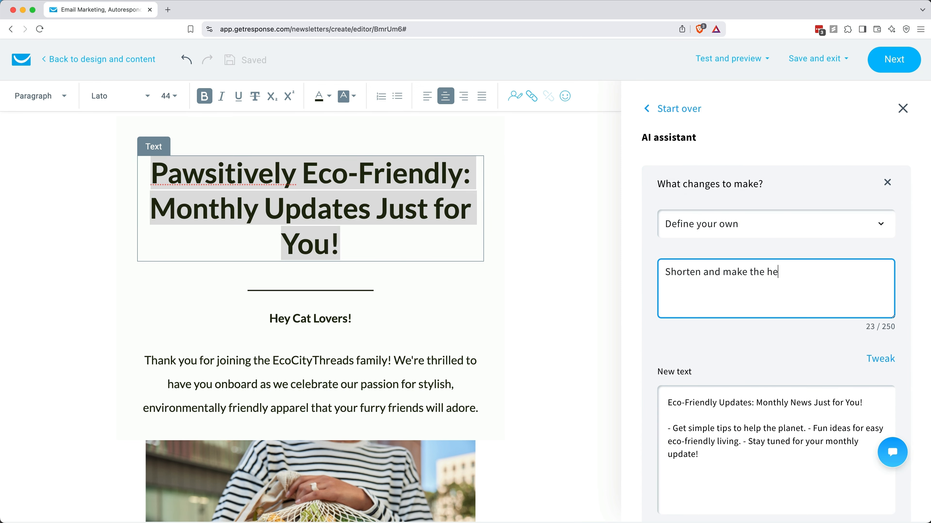
{"action": "type", "text": "adline about our new cat sweaters product. This email is announcing the new product."}
{"action": "left_click", "coordinate": [880, 358]}
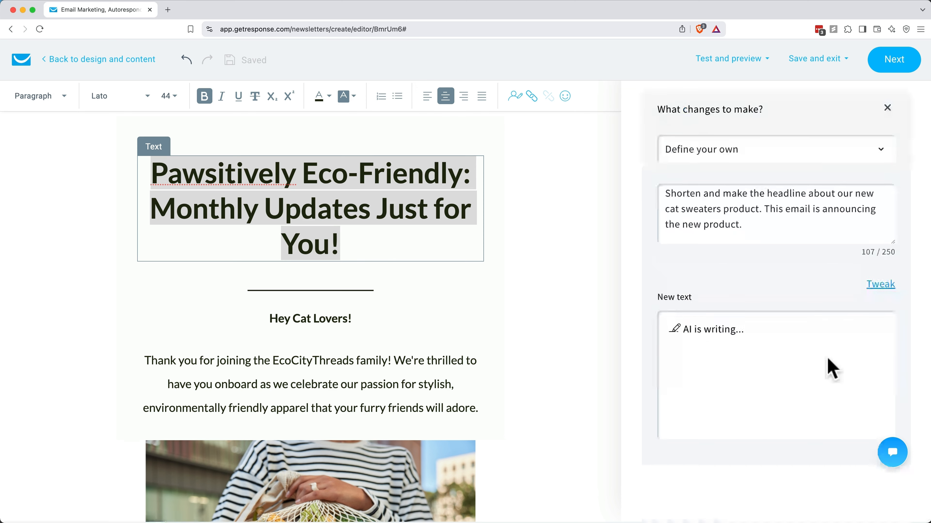
{"action": "left_click", "coordinate": [868, 456]}
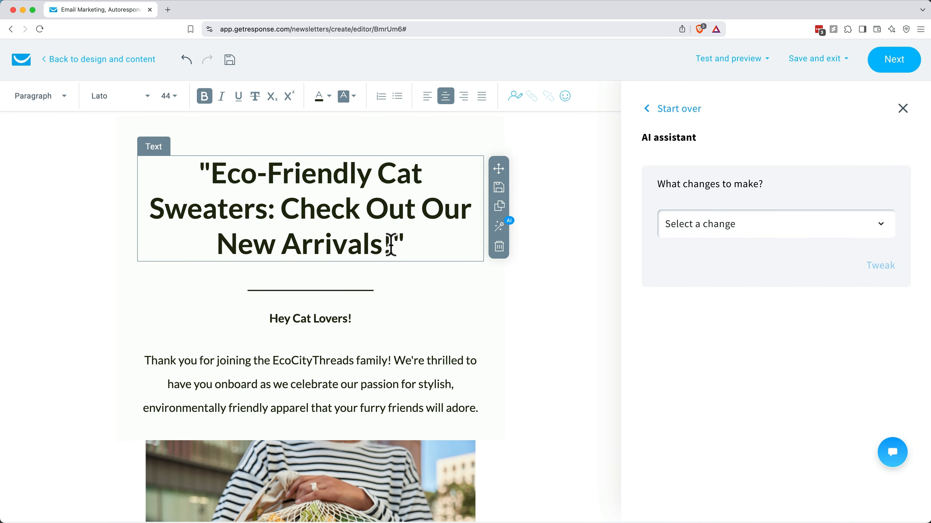
{"action": "left_click", "coordinate": [391, 244]}
Step: Undo the AI headline to restore the original and select its text
{"action": "left_click_drag", "start_coordinate": [391, 233], "coordinate": [222, 181]}
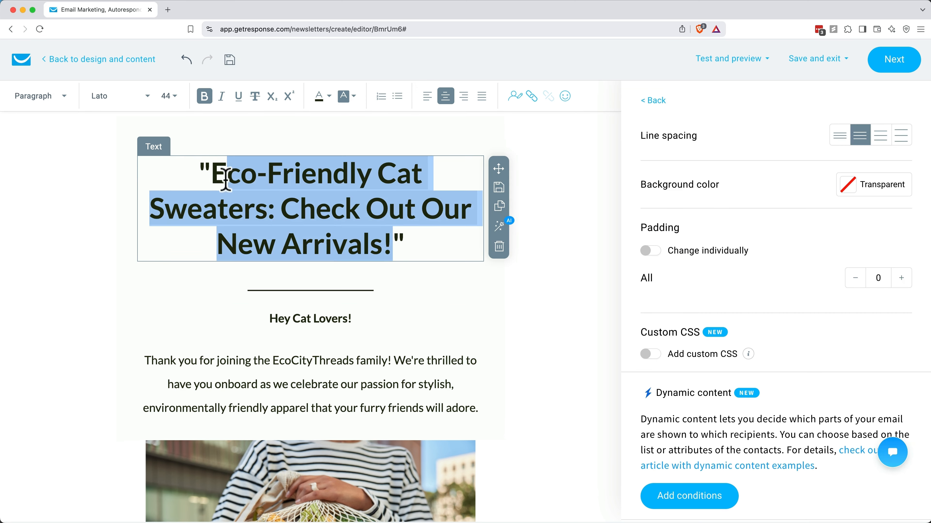
{"action": "left_click", "coordinate": [223, 180]}
{"action": "left_click", "coordinate": [186, 61]}
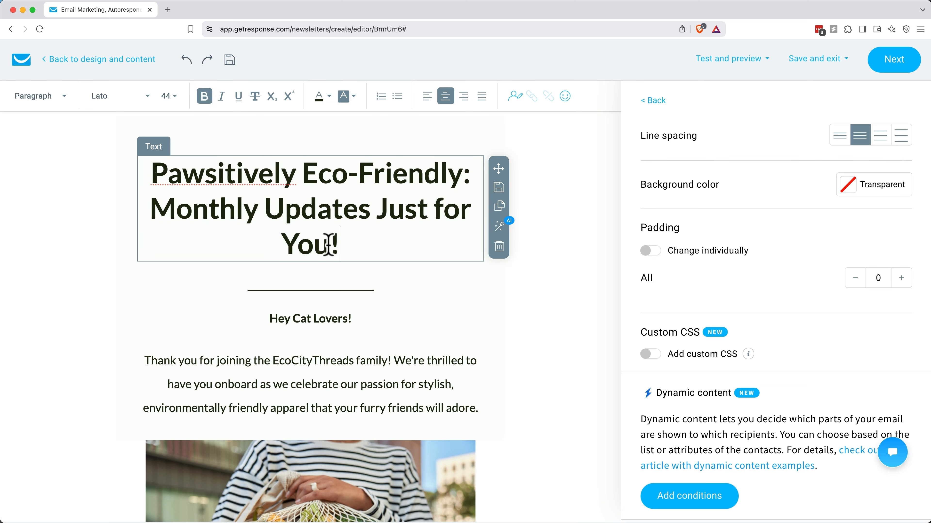
{"action": "left_click_drag", "start_coordinate": [328, 245], "coordinate": [154, 183]}
Step: Retype the headline as 'New: Sweaters, but for your cat!' and centre it
{"action": "type", "text": "New, S"}
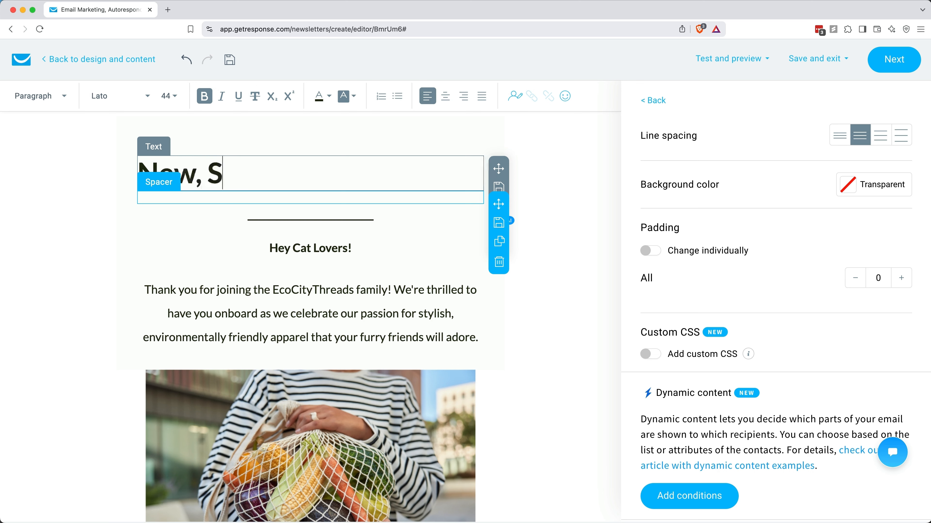
{"action": "type", "text": "weaters - for your cat!"}
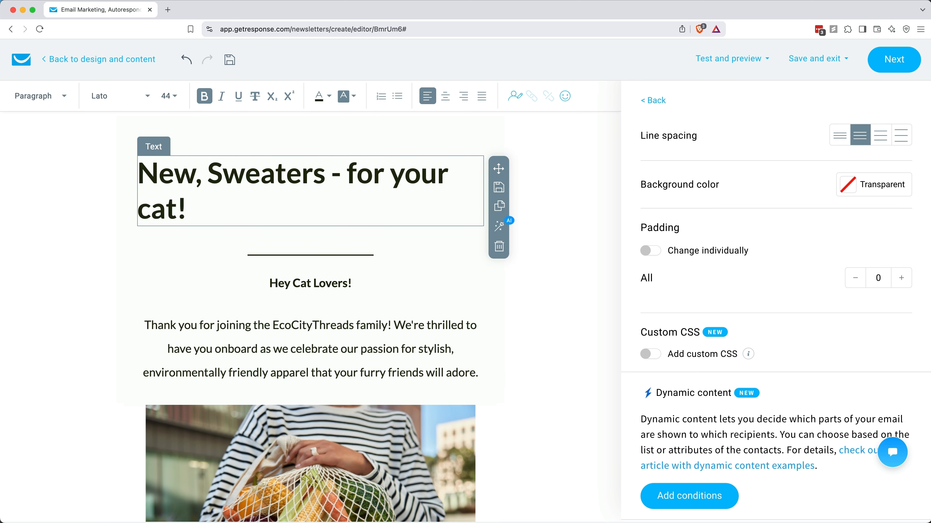
{"action": "left_click", "coordinate": [347, 173]}
{"action": "key", "text": "BackSpace"}
{"action": "key", "text": "BackSpace"}
{"action": "key", "text": "BackSpace"}
{"action": "left_click", "coordinate": [205, 175]}
{"action": "key", "text": "BackSpace"}
{"action": "type", "text": ":"}
{"action": "key", "text": "Right"}
{"action": "key", "text": "Right"}
{"action": "key", "text": "Right"}
{"action": "key", "text": "Right"}
{"action": "key", "text": "Right"}
{"action": "key", "text": "Right"}
{"action": "key", "text": "Right"}
{"action": "key", "text": "Right"}
{"action": "key", "text": "Right"}
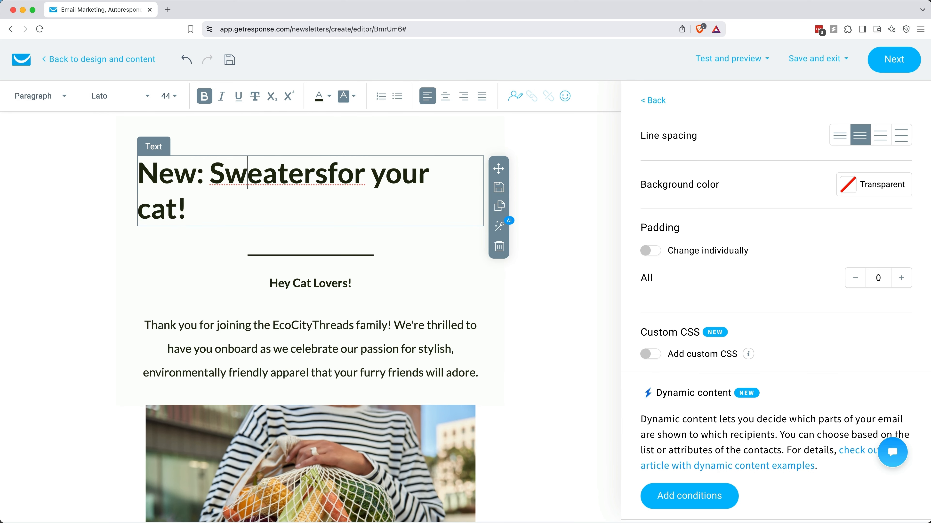
{"action": "type", "text": ", but"}
{"action": "left_click_drag", "start_coordinate": [254, 217], "coordinate": [332, 125]}
{"action": "left_click", "coordinate": [446, 96]}
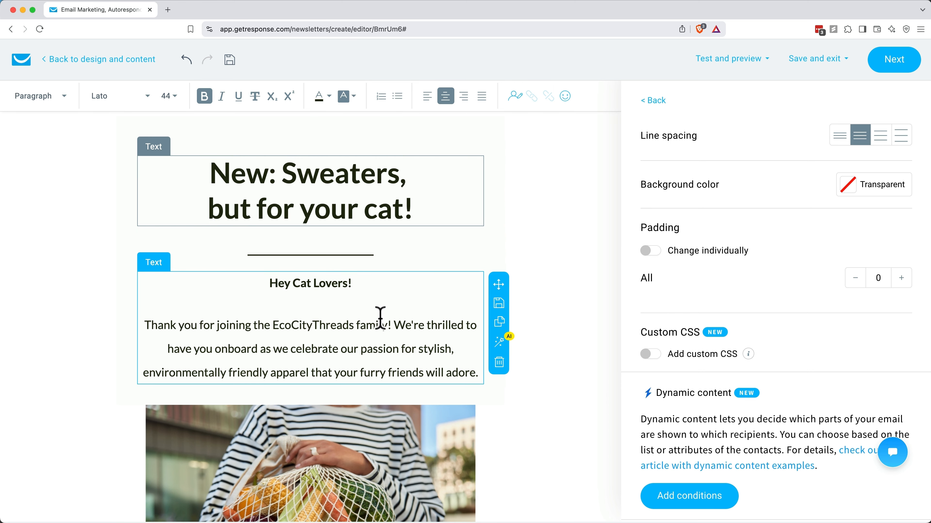
Step: Upload Cat Sweater.jpg to the Main folder and swap it in for the grocery-bag photo
{"action": "scroll", "coordinate": [381, 319], "scroll_direction": "down", "scroll_amount": 6}
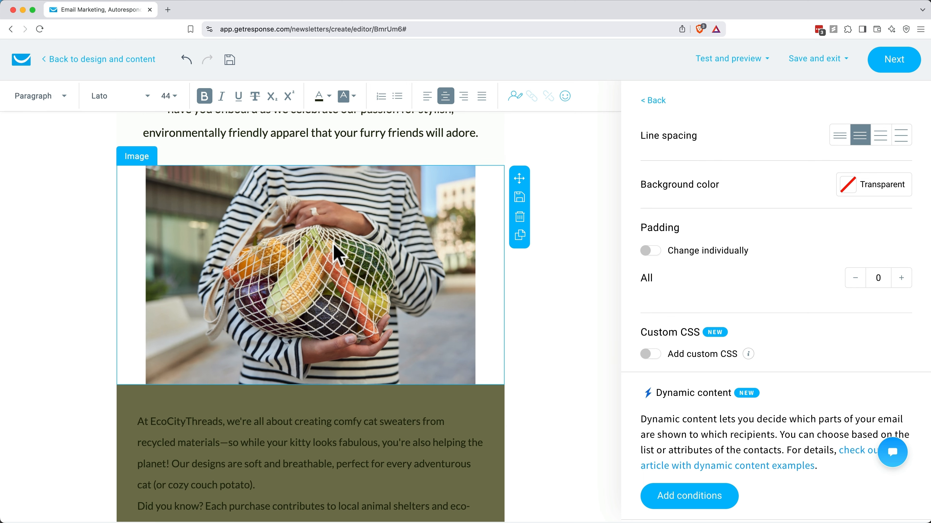
{"action": "left_click", "coordinate": [333, 244]}
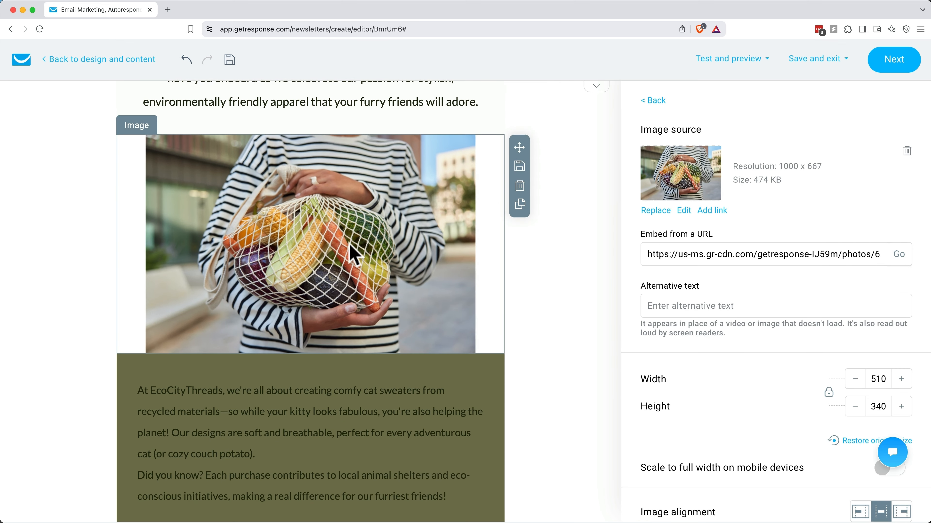
{"action": "left_click", "coordinate": [655, 211]}
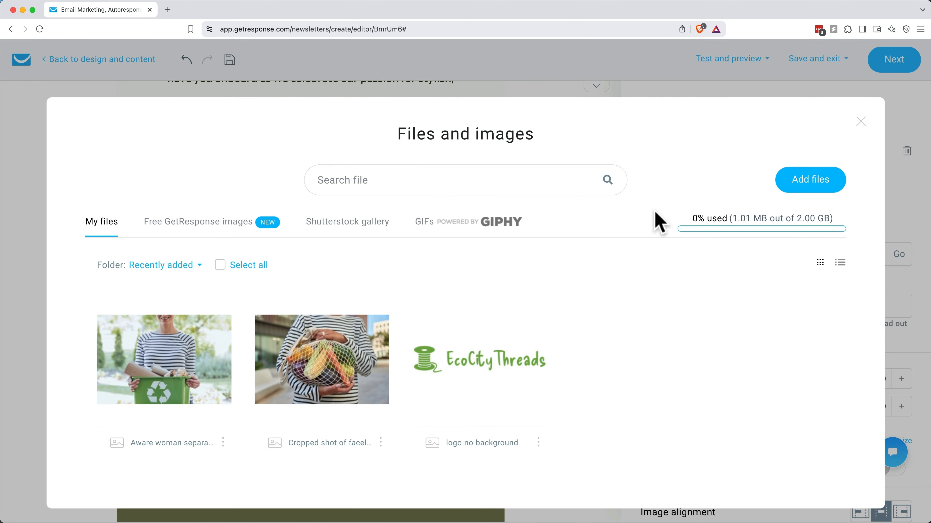
{"action": "left_click", "coordinate": [808, 199]}
{"action": "left_click", "coordinate": [470, 254]}
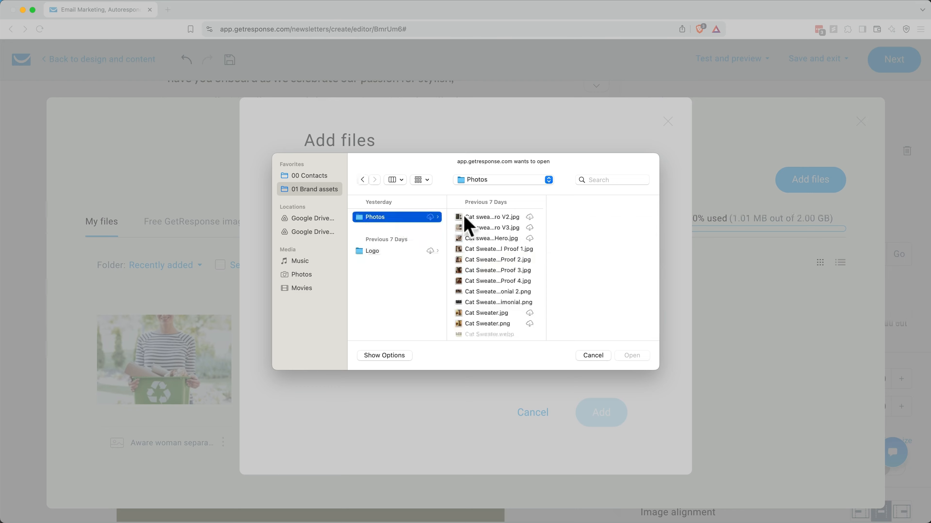
{"action": "left_click", "coordinate": [500, 314]}
{"action": "double_click", "coordinate": [494, 314]}
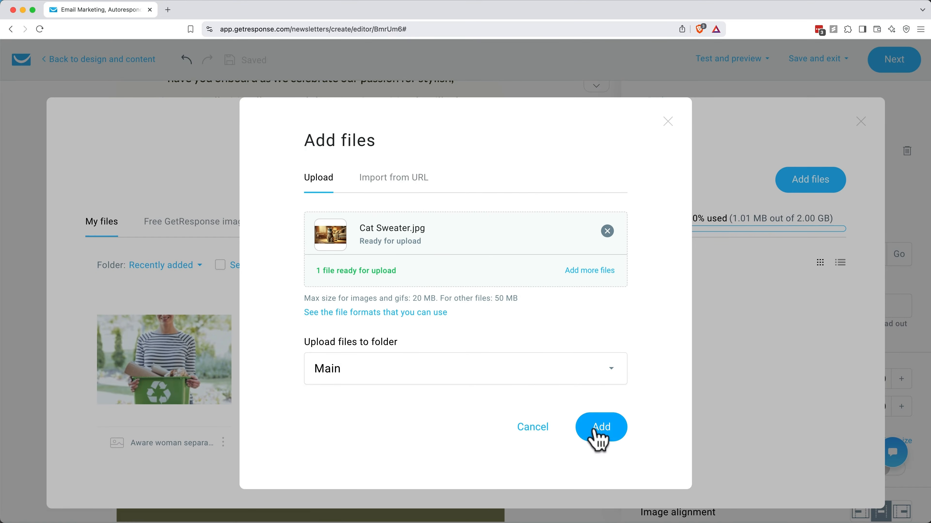
{"action": "left_click", "coordinate": [596, 435]}
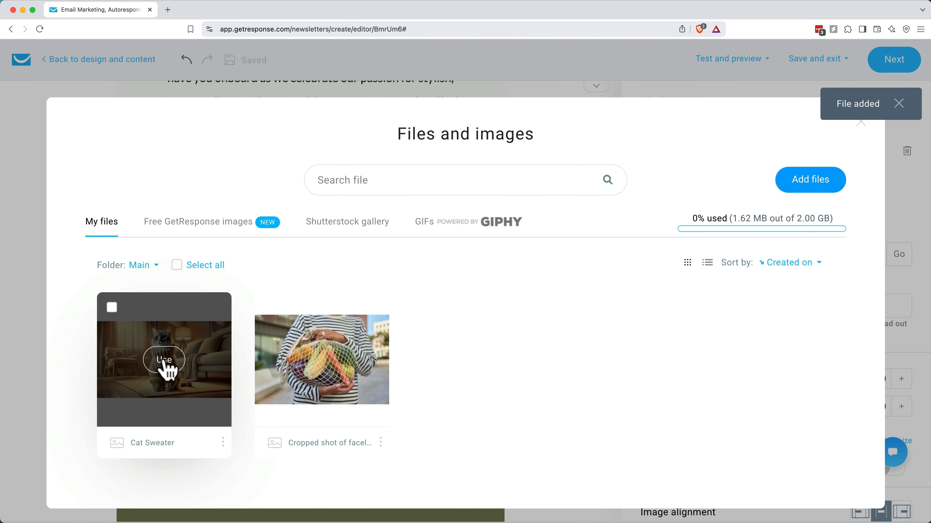
{"action": "left_click", "coordinate": [164, 360]}
{"action": "scroll", "coordinate": [293, 393], "scroll_direction": "up", "scroll_amount": 2}
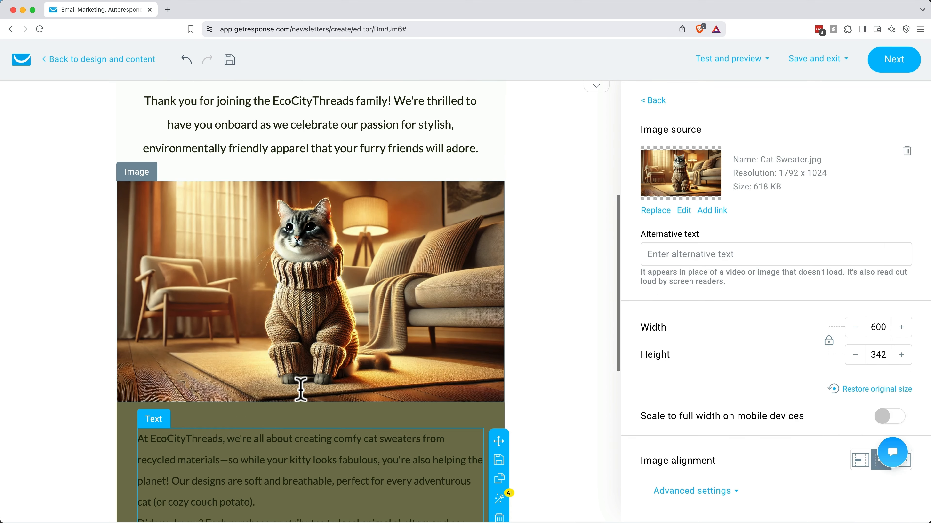
{"action": "scroll", "coordinate": [330, 392], "scroll_direction": "down", "scroll_amount": 10}
{"action": "left_click", "coordinate": [598, 210]}
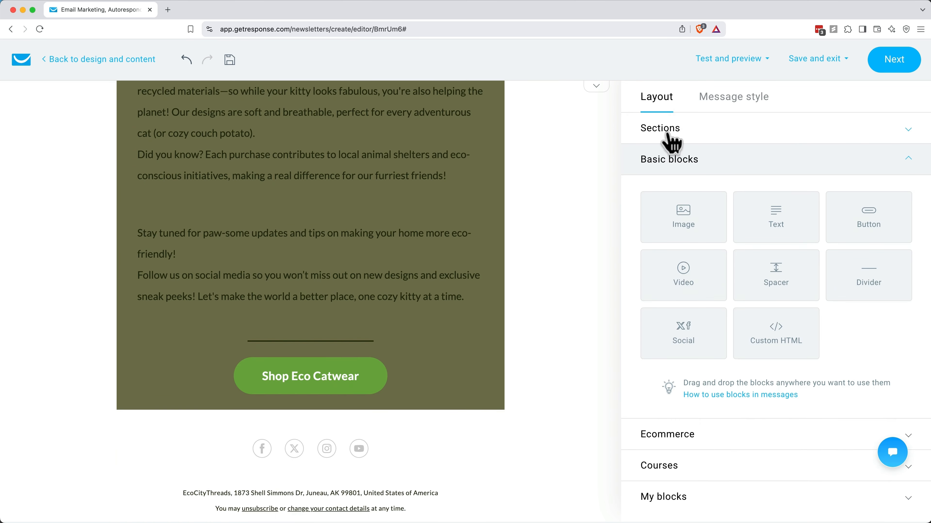
Step: Add an image block under the shop button holding the 'Sweater Weather' GIF from a 'cat in a sweater' search
{"action": "left_click_drag", "start_coordinate": [690, 219], "coordinate": [326, 422]}
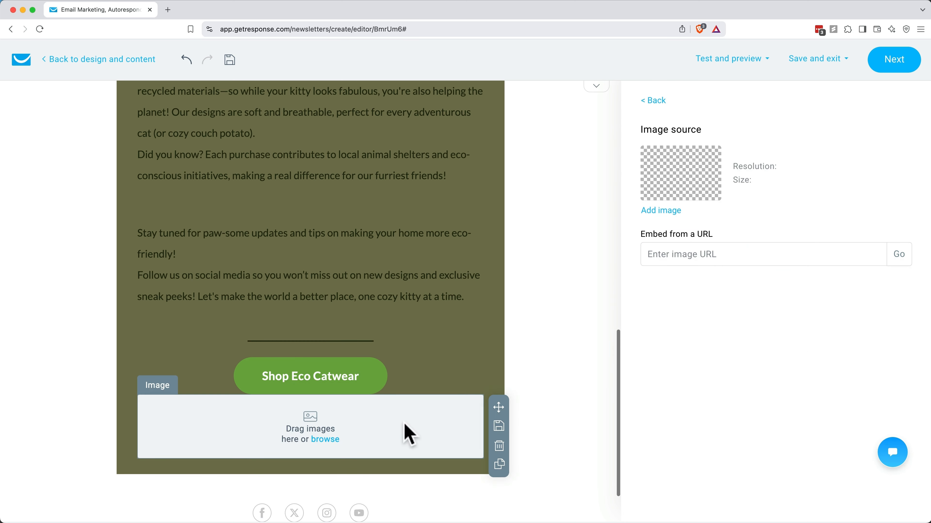
{"action": "left_click", "coordinate": [656, 212]}
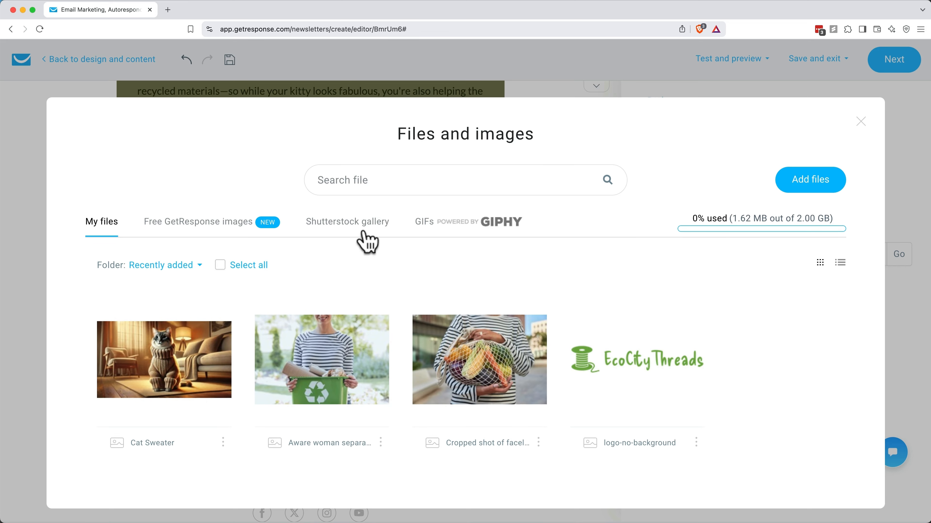
{"action": "left_click", "coordinate": [471, 224]}
{"action": "left_click", "coordinate": [407, 181]}
{"action": "type", "text": "ca"}
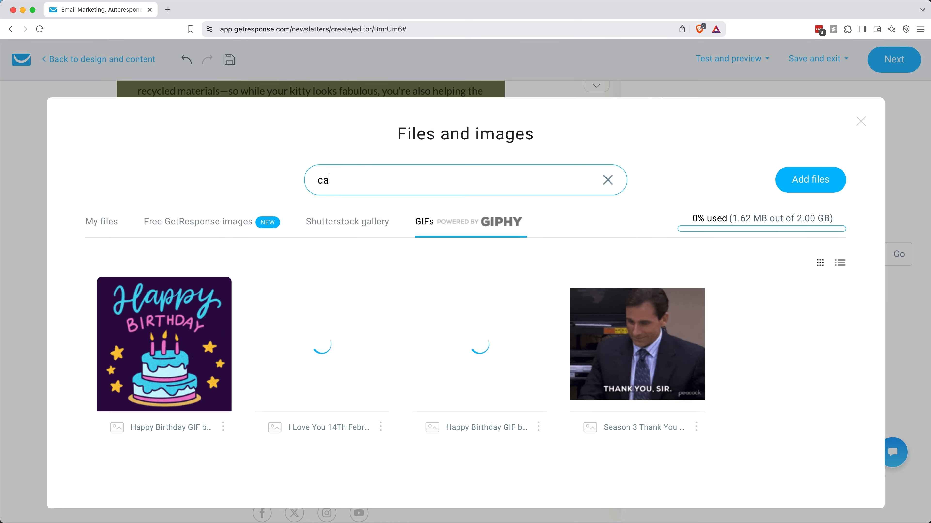
{"action": "type", "text": "t in a sweater"}
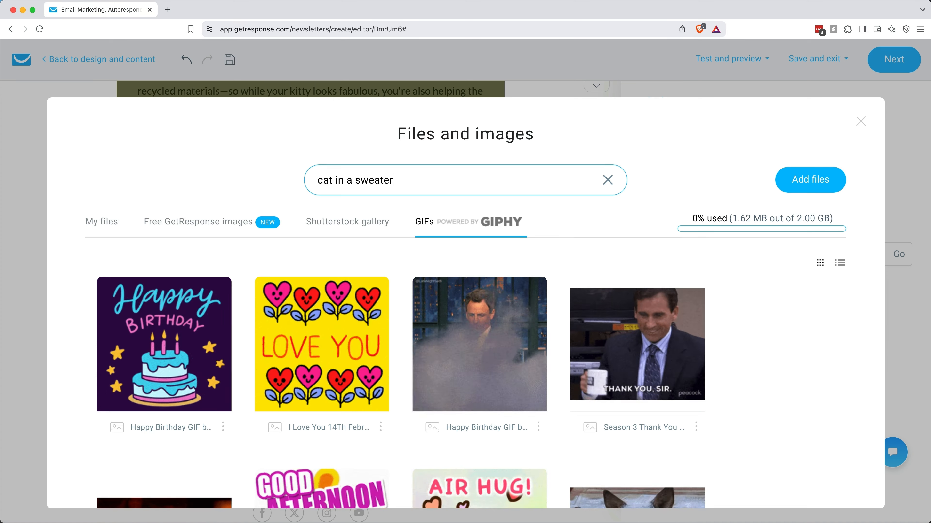
{"action": "scroll", "coordinate": [426, 254], "scroll_direction": "down", "scroll_amount": 2}
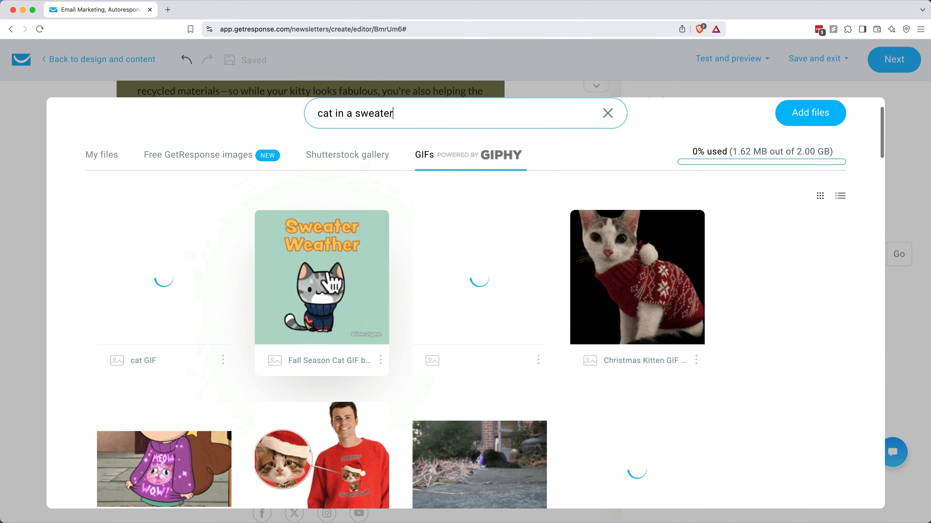
{"action": "left_click", "coordinate": [322, 283]}
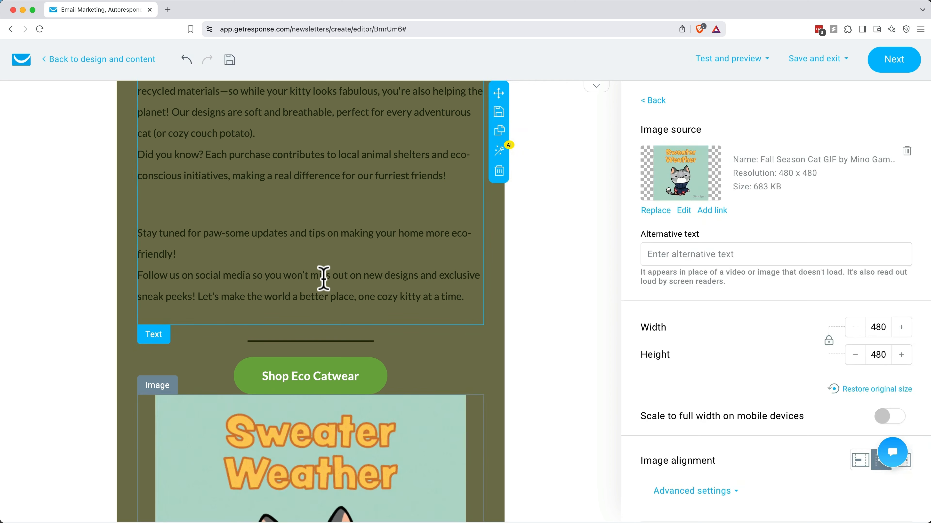
{"action": "scroll", "coordinate": [322, 275], "scroll_direction": "down", "scroll_amount": 6}
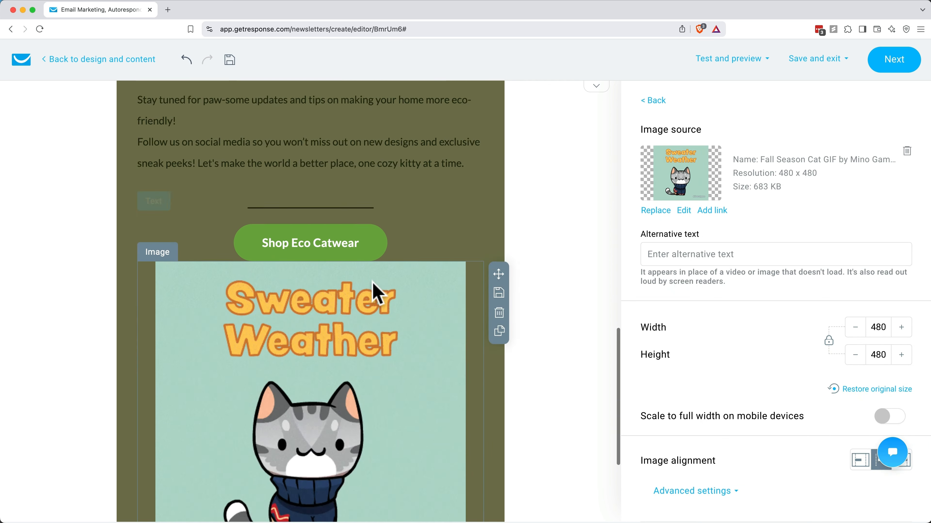
{"action": "left_click", "coordinate": [654, 101]}
Step: Insert a spacer between the Shop Eco Catwear button and the GIF, and delete the headline's 20 px spacer
{"action": "left_click_drag", "start_coordinate": [563, 272], "coordinate": [317, 212]}
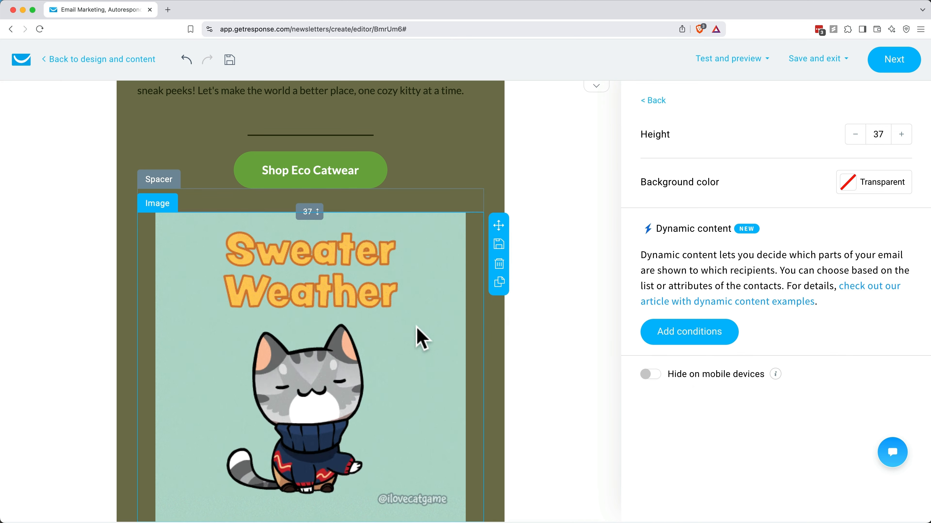
{"action": "scroll", "coordinate": [422, 339], "scroll_direction": "up", "scroll_amount": 15}
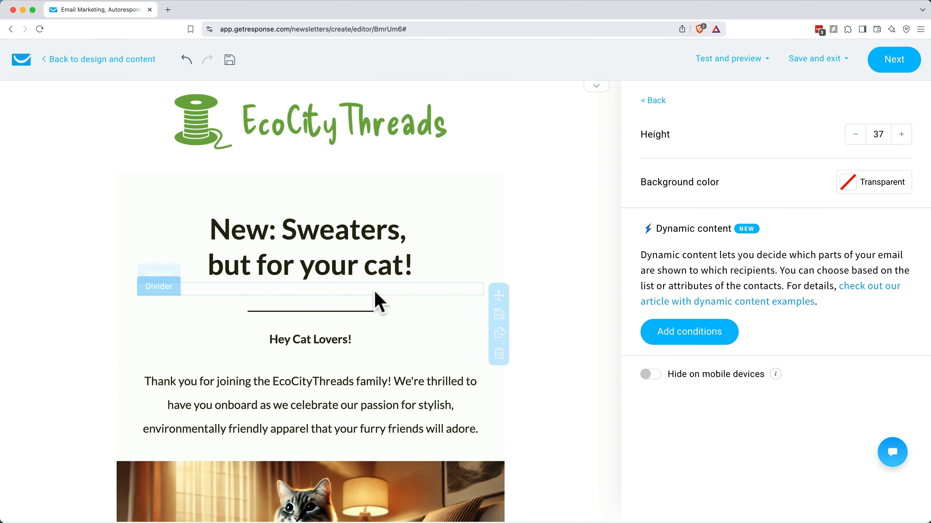
{"action": "left_click", "coordinate": [377, 293]}
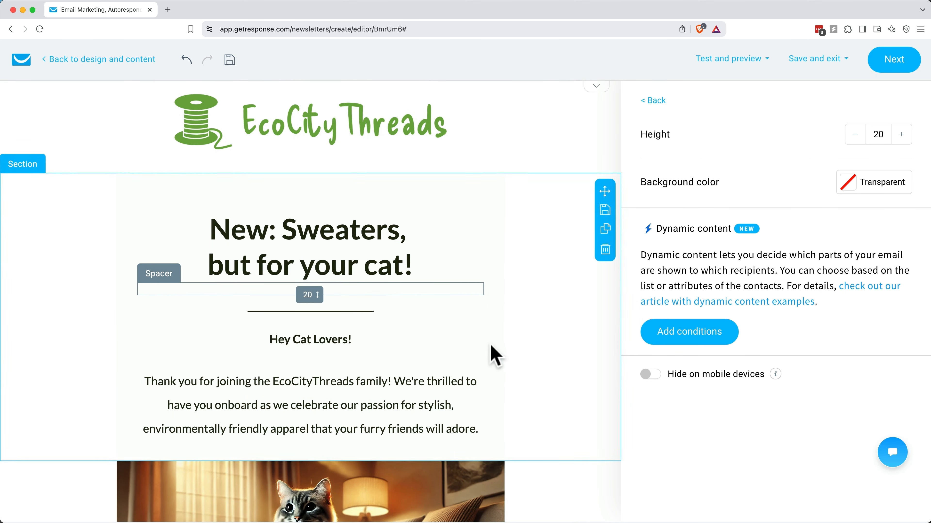
{"action": "left_click", "coordinate": [501, 359]}
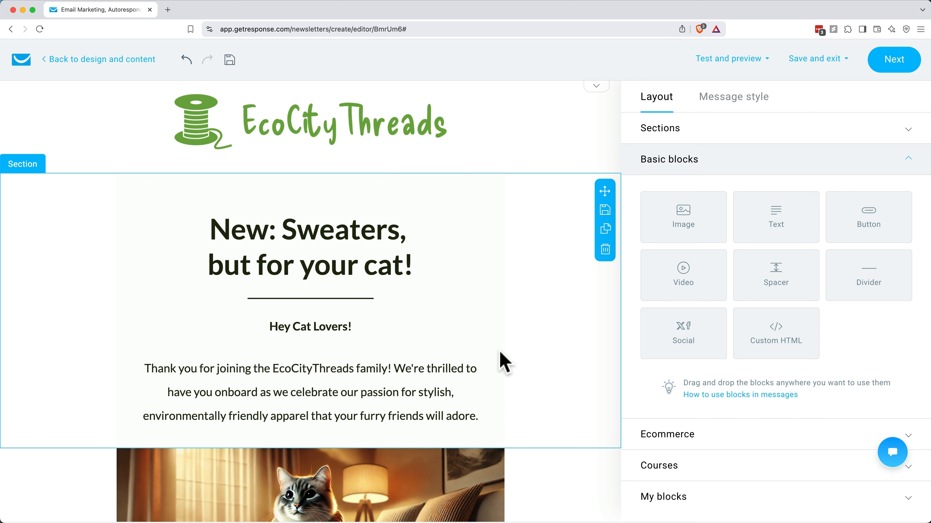
{"action": "scroll", "coordinate": [505, 363], "scroll_direction": "down", "scroll_amount": 3}
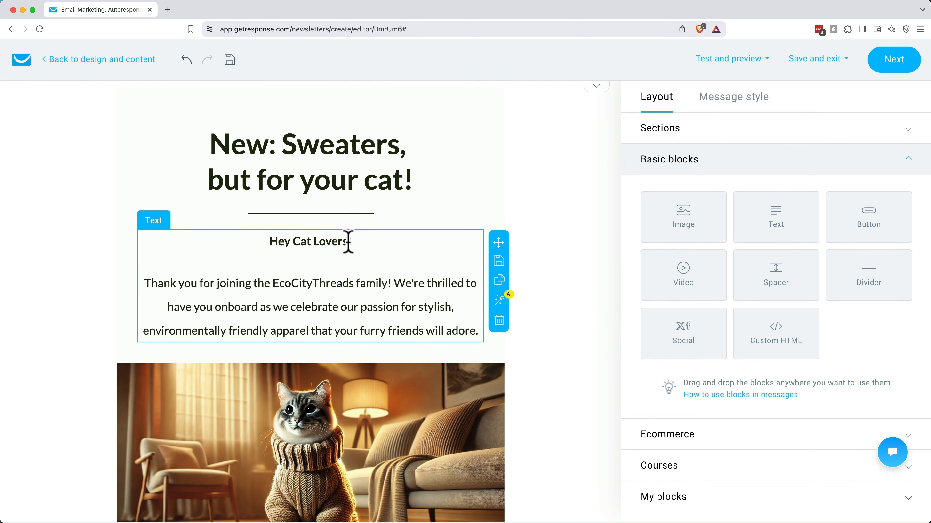
Step: Replace 'Cat Lovers' in the greeting with the firstname merge field so it reads 'Hey firstname!'
{"action": "left_click_drag", "start_coordinate": [348, 242], "coordinate": [293, 273]}
{"action": "key", "text": "BackSpace"}
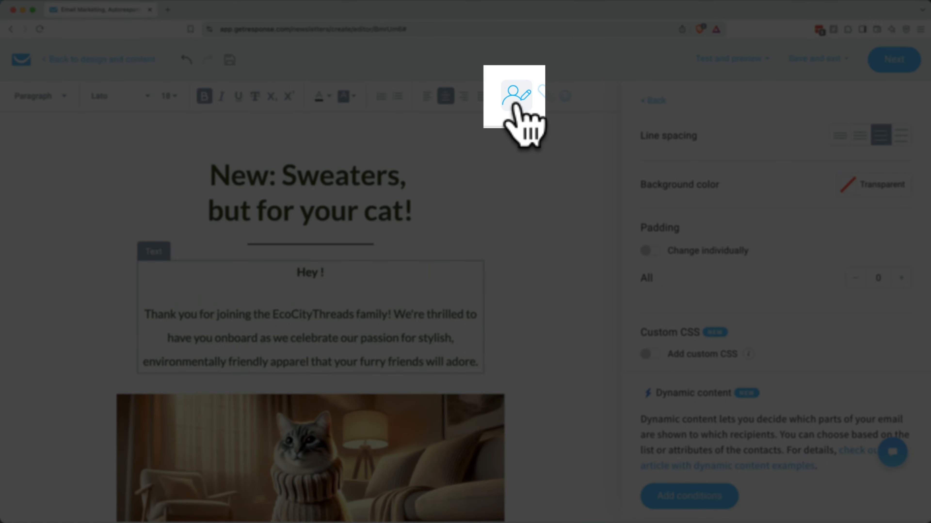
{"action": "left_click", "coordinate": [517, 105]}
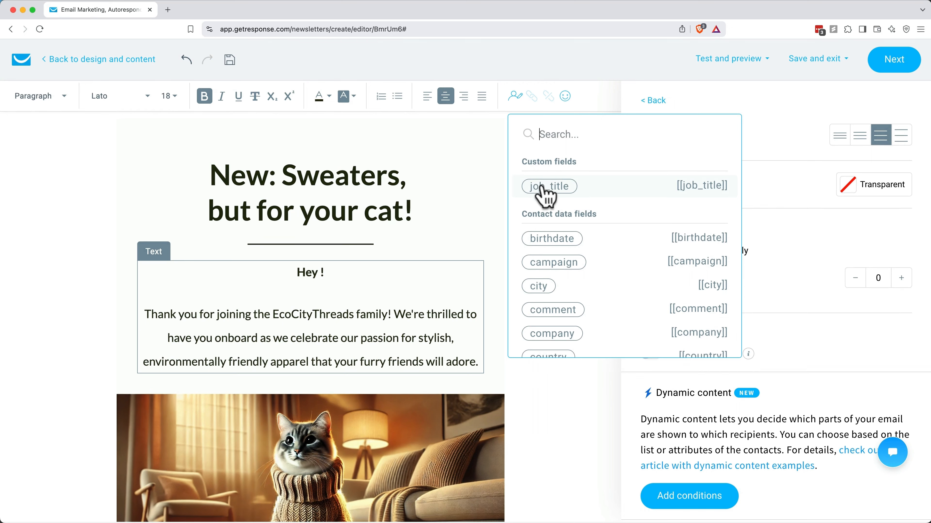
{"action": "scroll", "coordinate": [542, 198], "scroll_direction": "down", "scroll_amount": 3}
{"action": "scroll", "coordinate": [546, 196], "scroll_direction": "down", "scroll_amount": 4}
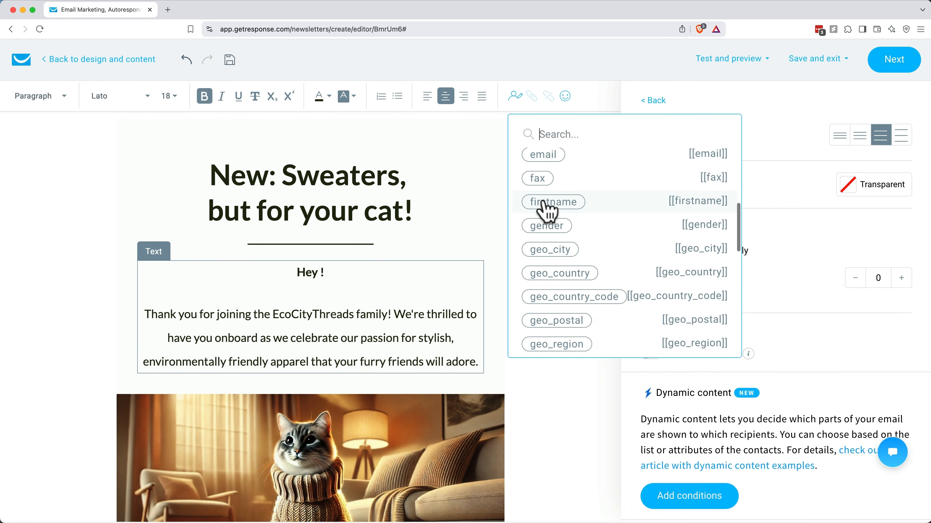
{"action": "left_click", "coordinate": [549, 208]}
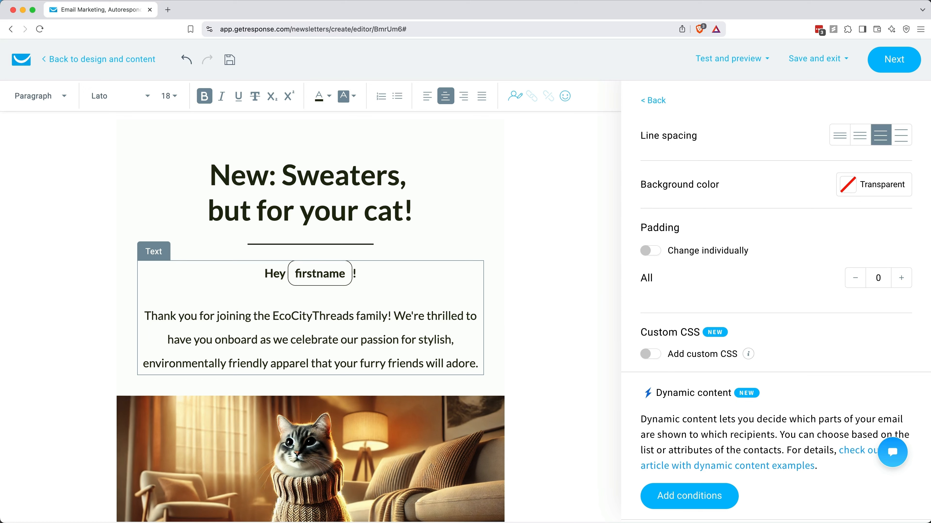
Step: Select the Shop Eco Catwear button to edit its link settings
{"action": "scroll", "coordinate": [450, 453], "scroll_direction": "down", "scroll_amount": 15}
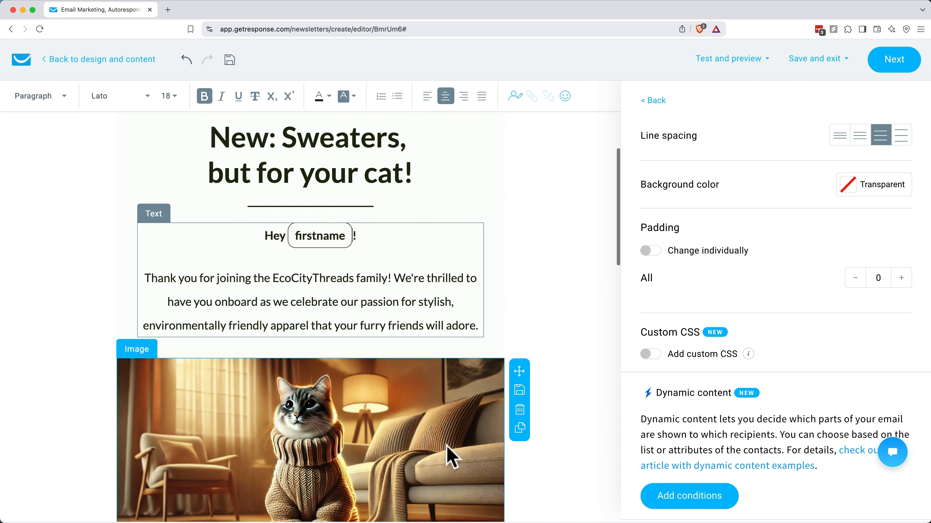
{"action": "scroll", "coordinate": [451, 455], "scroll_direction": "down", "scroll_amount": 3}
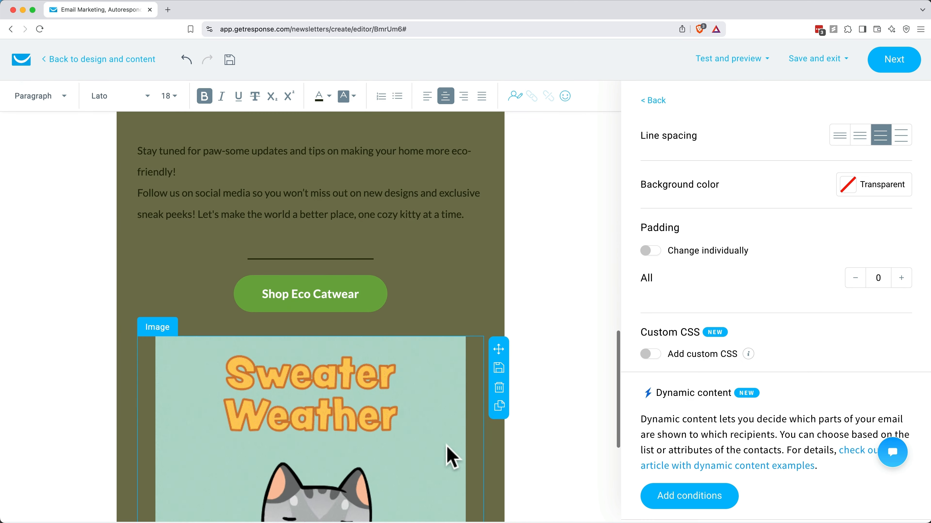
{"action": "left_click", "coordinate": [338, 293]}
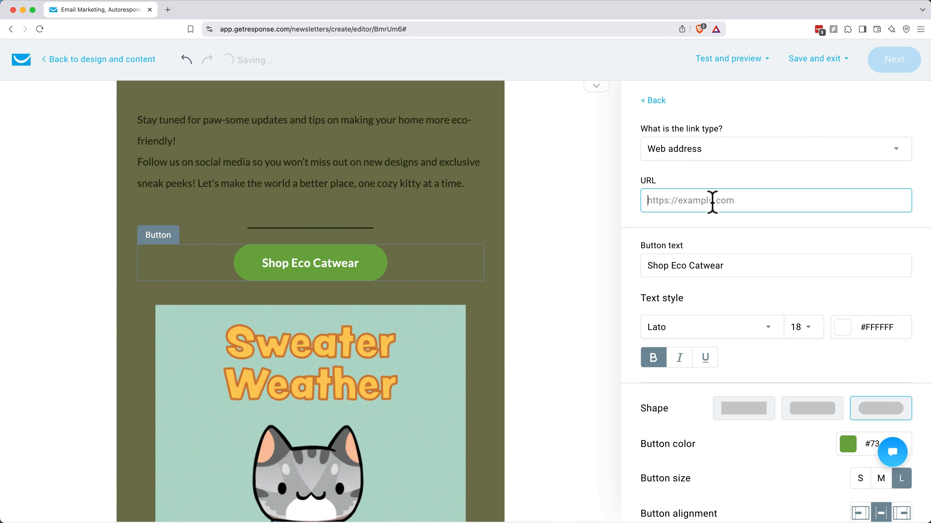
{"action": "type", "text": "https"}
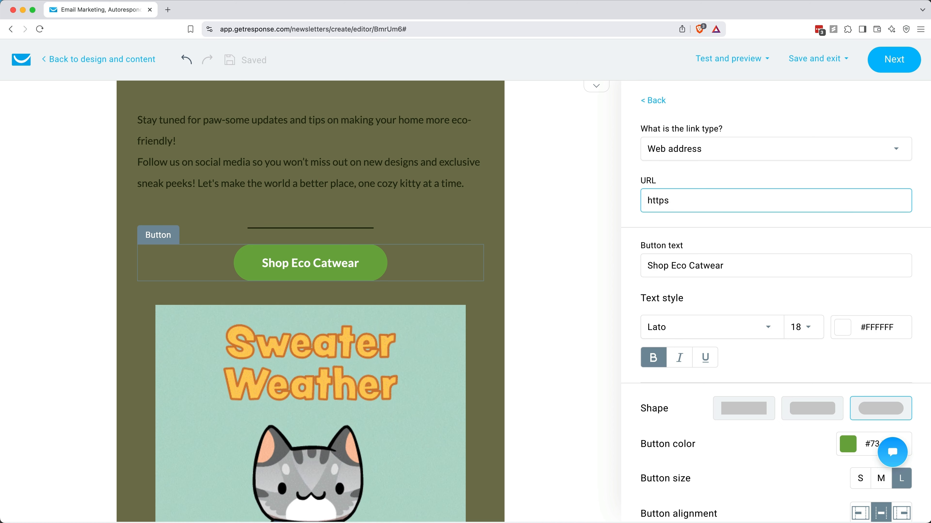
{"action": "type", "text": "://www.ecocitythreads.shop/cat-sweaters"}
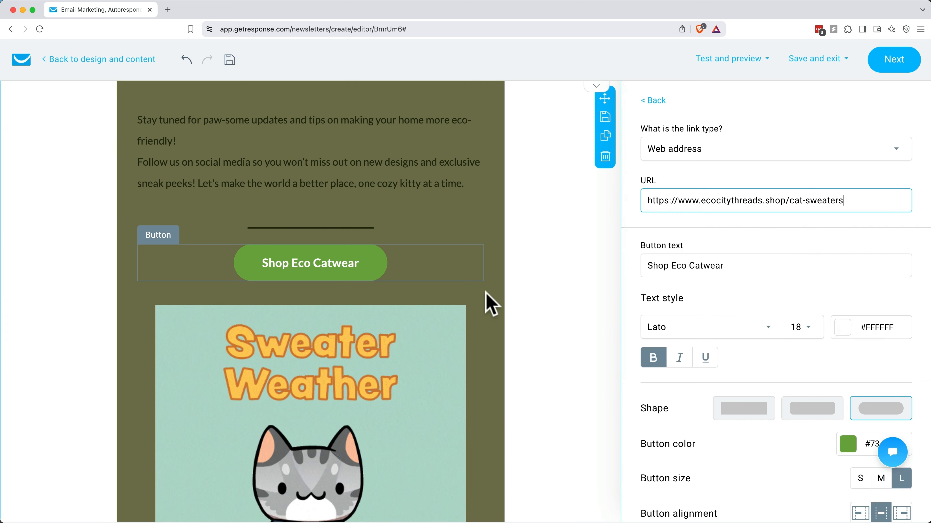
{"action": "scroll", "coordinate": [486, 293], "scroll_direction": "up", "scroll_amount": 6}
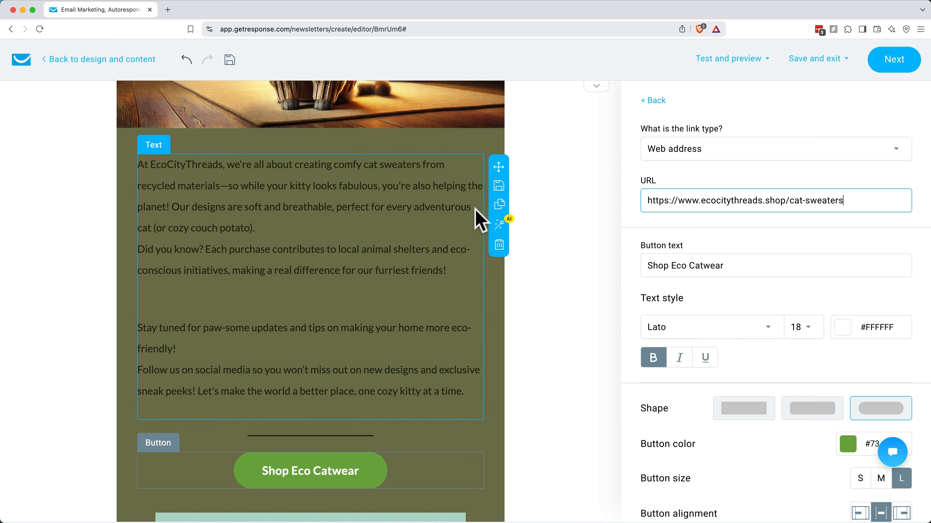
Step: Save the green text section, with its shop button and GIF, as block 'Green paragraph block'
{"action": "left_click", "coordinate": [499, 264]}
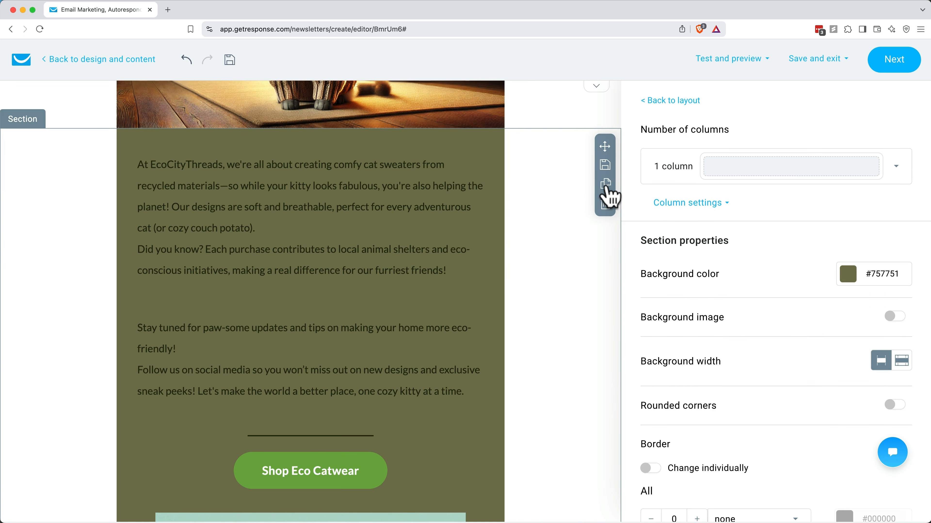
{"action": "left_click", "coordinate": [609, 167]}
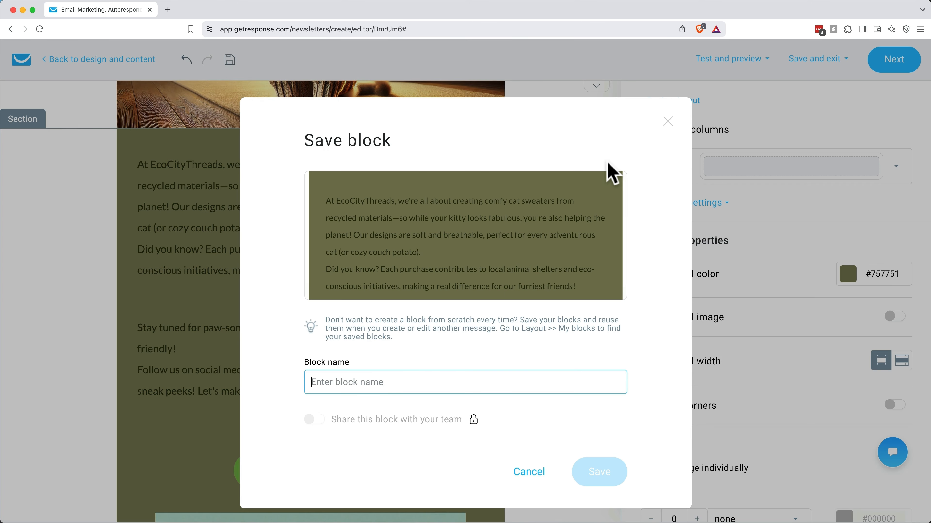
{"action": "left_click", "coordinate": [443, 374]}
{"action": "type", "text": "Green paragraph block"}
{"action": "left_click", "coordinate": [600, 474]}
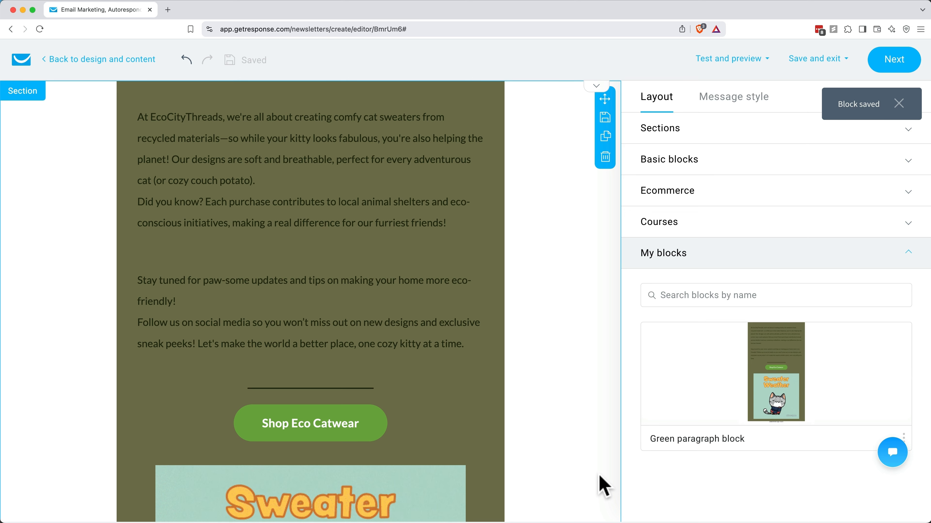
{"action": "scroll", "coordinate": [612, 280], "scroll_direction": "down", "scroll_amount": 5}
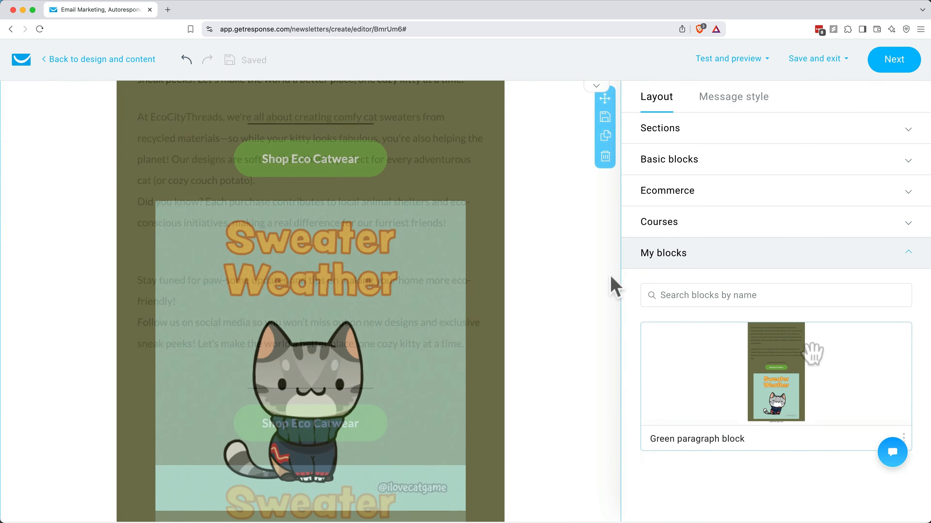
{"action": "left_click", "coordinate": [746, 62]}
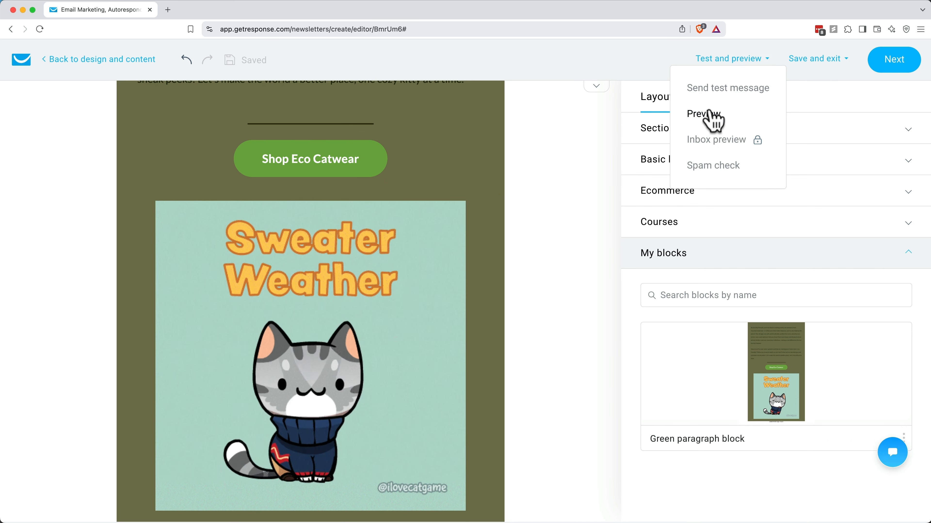
Step: Preview the email in phone and desktop layouts with the personalization check turned on
{"action": "left_click", "coordinate": [716, 113]}
{"action": "scroll", "coordinate": [640, 214], "scroll_direction": "down", "scroll_amount": 1}
{"action": "scroll", "coordinate": [640, 215], "scroll_direction": "down", "scroll_amount": 15}
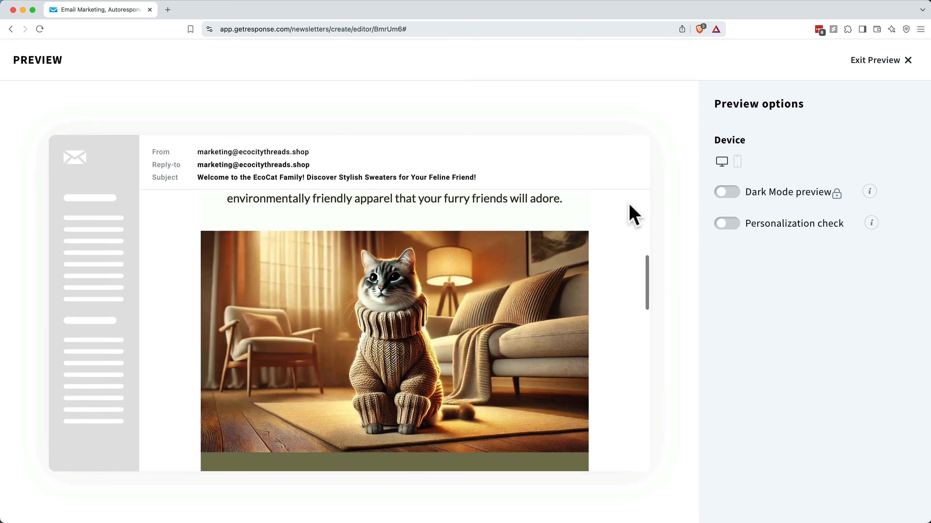
{"action": "left_click", "coordinate": [737, 161]}
{"action": "scroll", "coordinate": [692, 308], "scroll_direction": "down", "scroll_amount": 10}
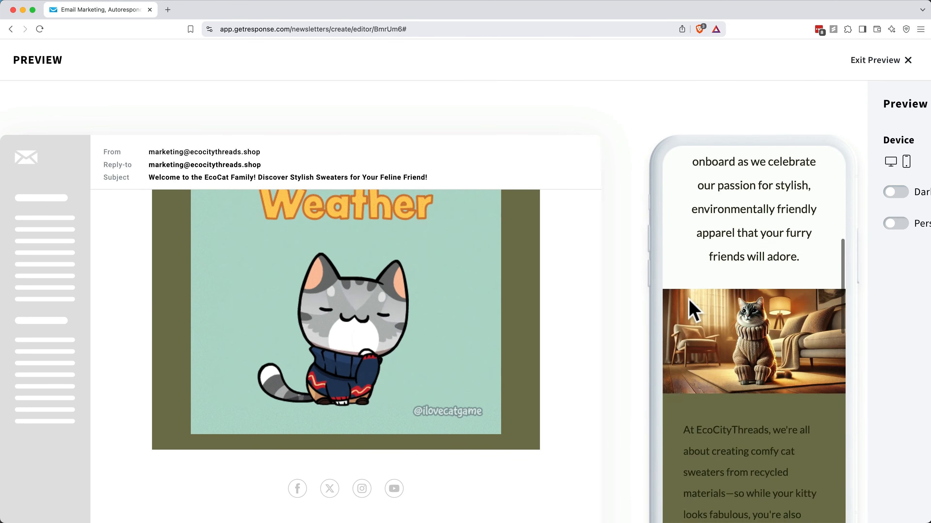
{"action": "left_click", "coordinate": [890, 161]}
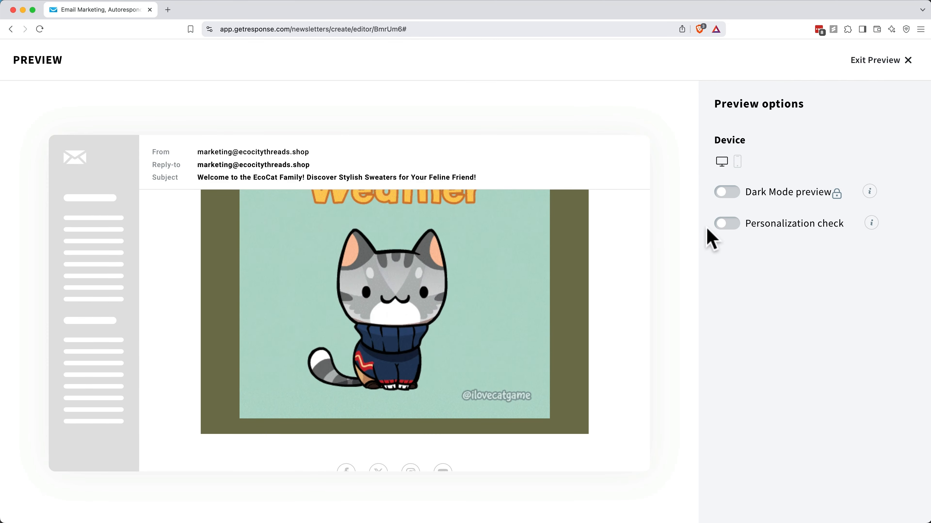
{"action": "left_click", "coordinate": [722, 225]}
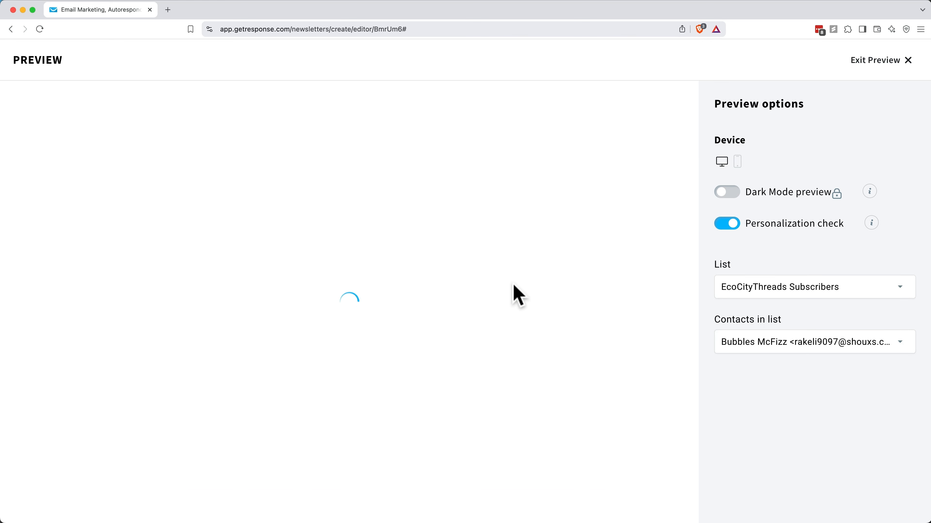
{"action": "scroll", "coordinate": [511, 297], "scroll_direction": "down", "scroll_amount": 5}
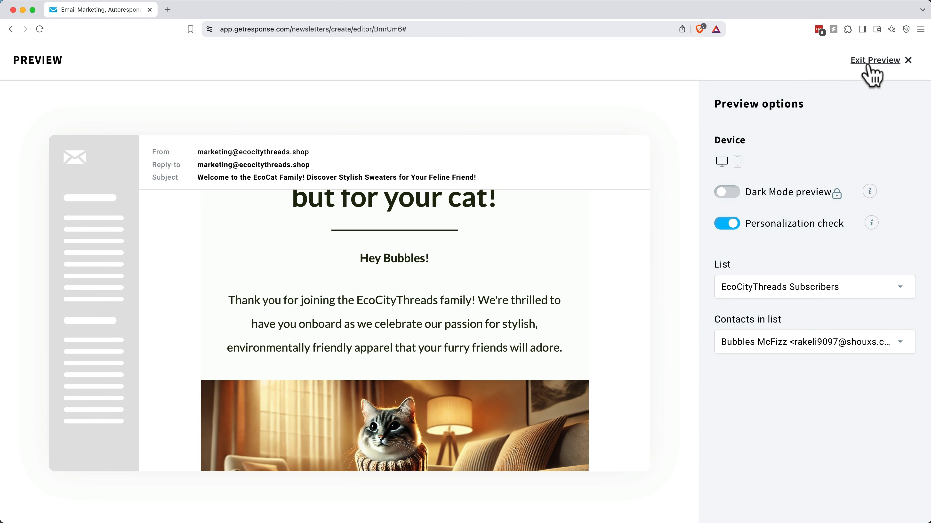
{"action": "left_click", "coordinate": [875, 61]}
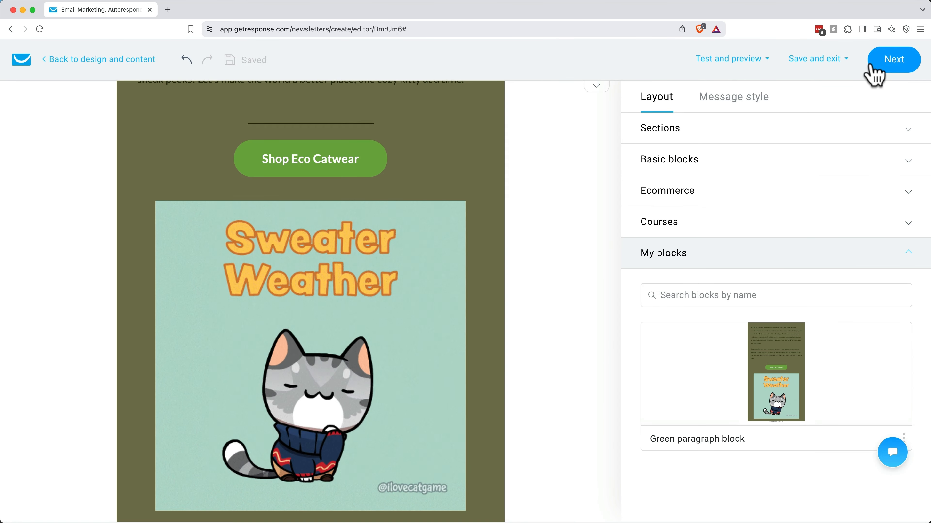
Step: Send a test message to the marketing address and run a spam check
{"action": "left_click", "coordinate": [723, 66]}
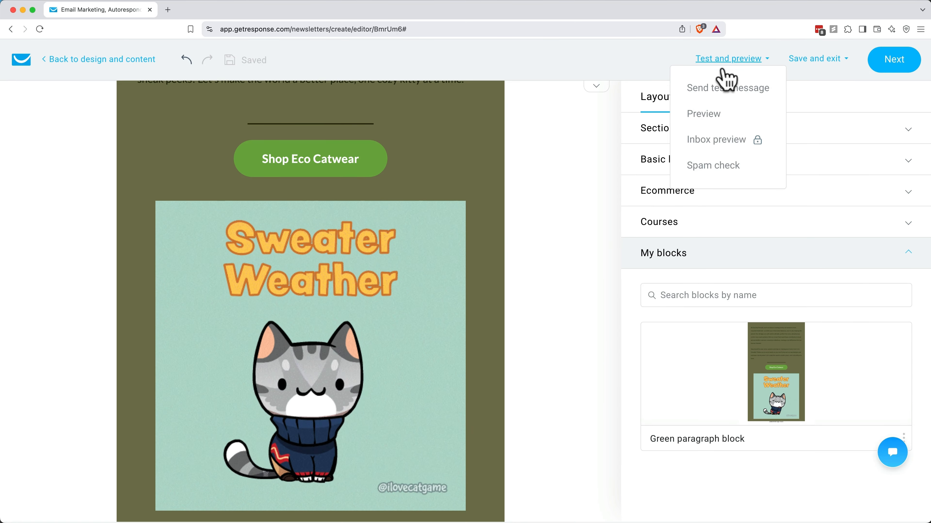
{"action": "left_click", "coordinate": [719, 90]}
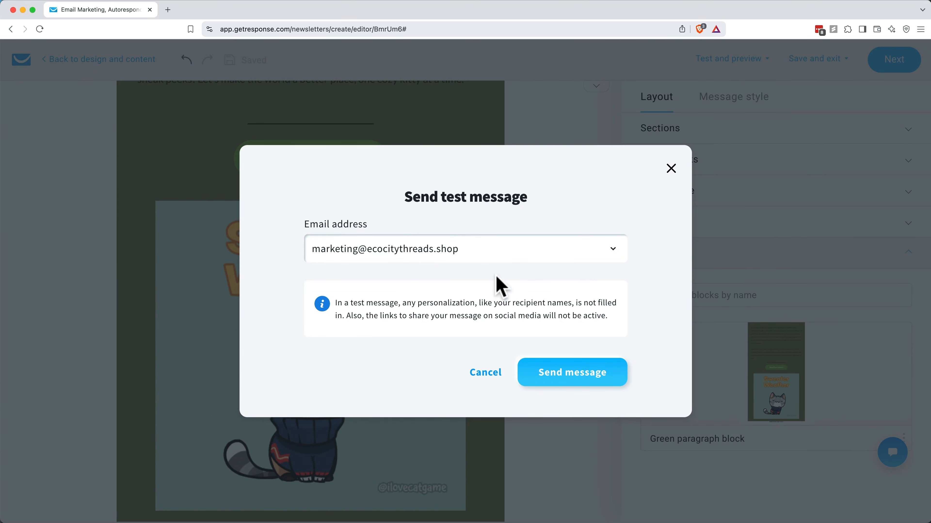
{"action": "left_click", "coordinate": [555, 374]}
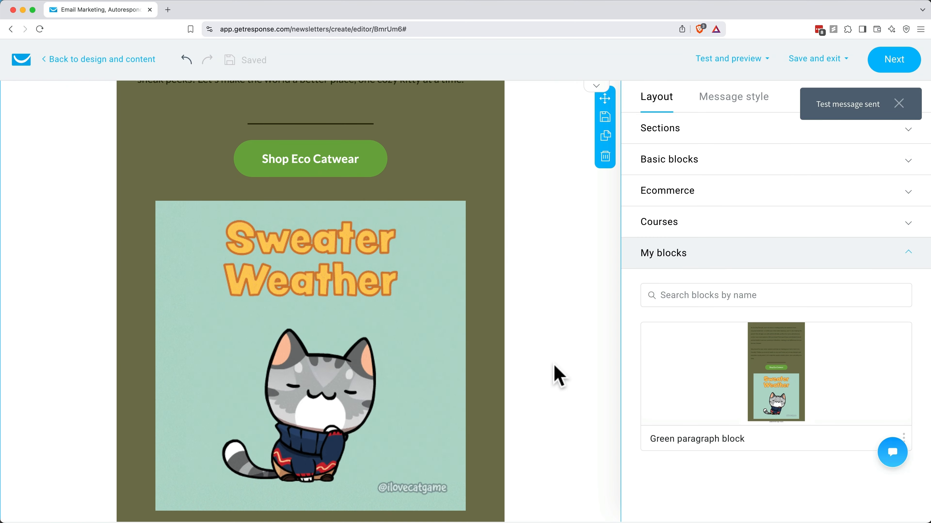
{"action": "left_click", "coordinate": [760, 61]}
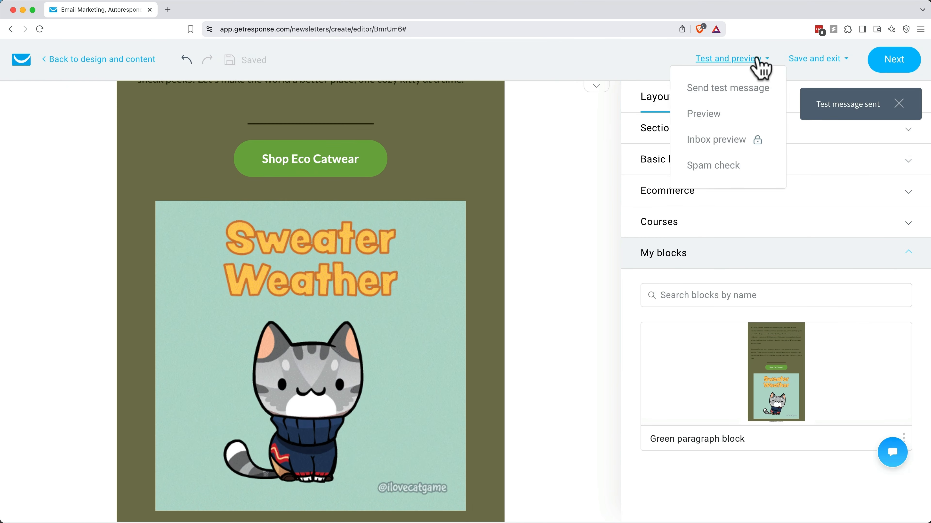
{"action": "left_click", "coordinate": [717, 168]}
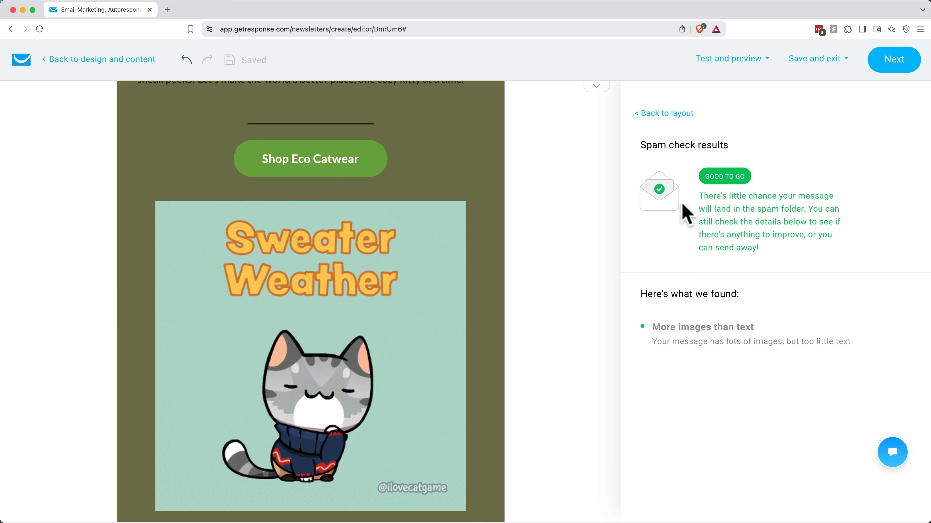
Step: Save the email as a template named 'Product announcement template'
{"action": "left_click", "coordinate": [826, 62]}
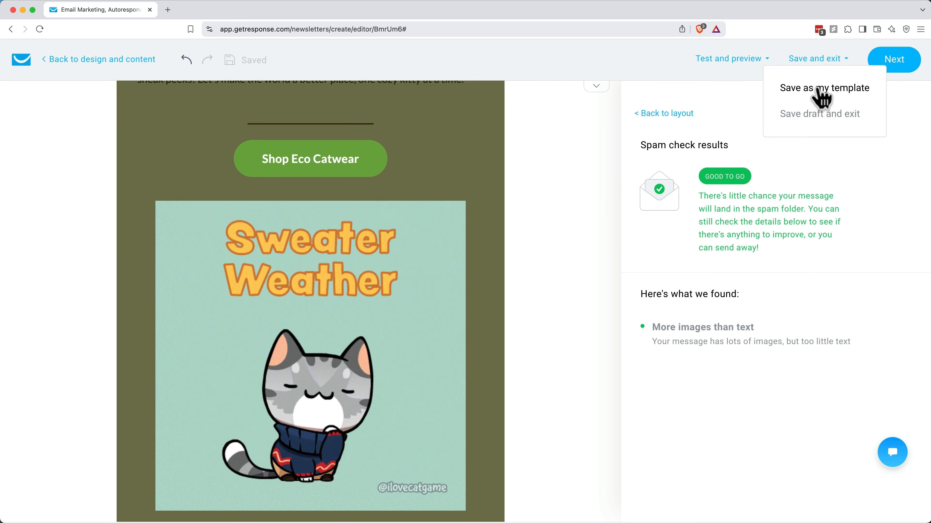
{"action": "left_click", "coordinate": [821, 96]}
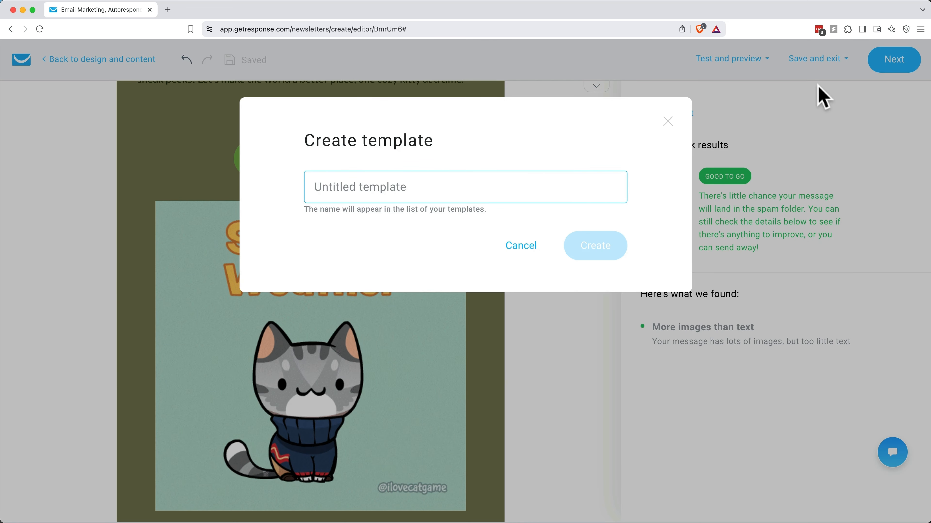
{"action": "type", "text": "Product announcement template"}
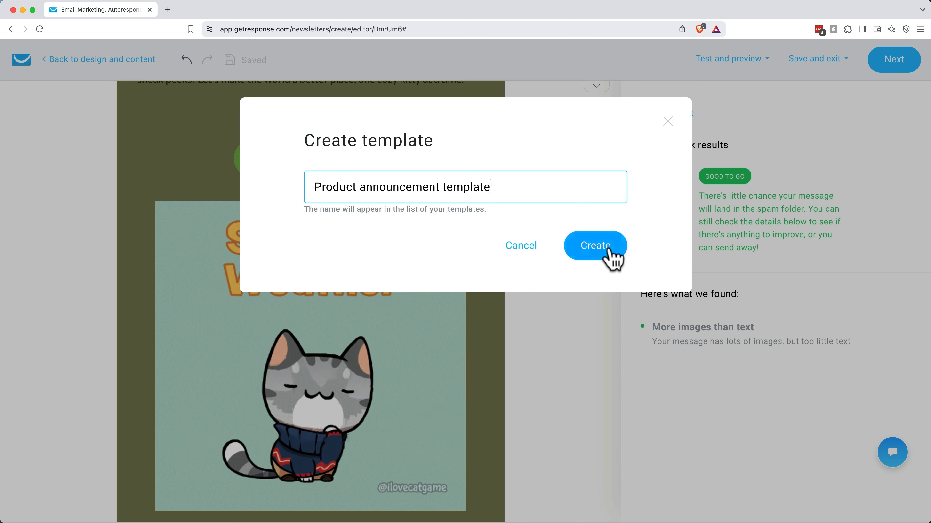
{"action": "left_click", "coordinate": [609, 253]}
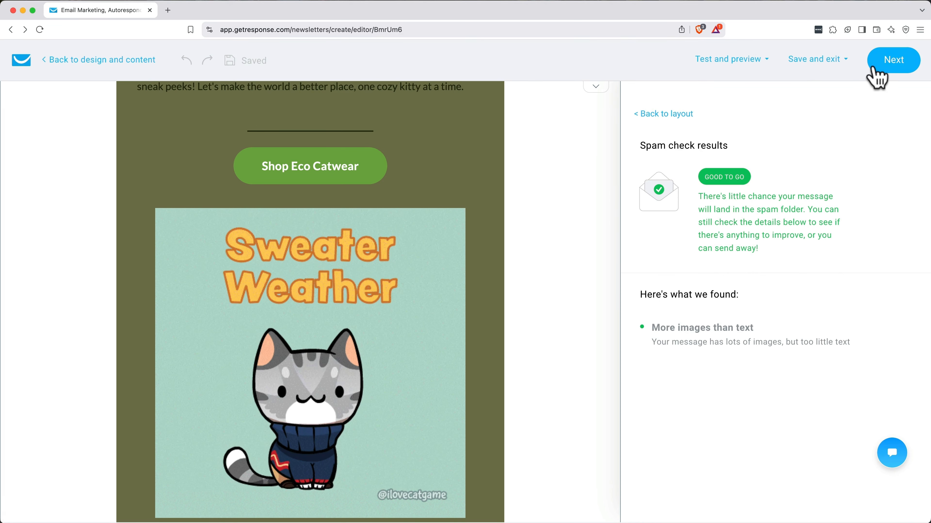
Step: On message settings, keep EcoCityThreads Subscribers as the list and confirm the From and Reply-to addresses
{"action": "left_click", "coordinate": [879, 72]}
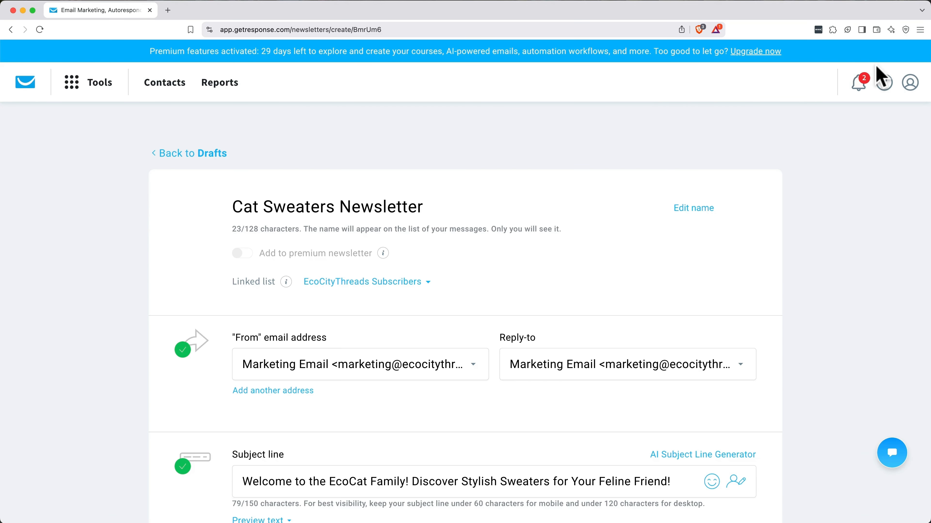
{"action": "scroll", "coordinate": [615, 266], "scroll_direction": "down", "scroll_amount": 2}
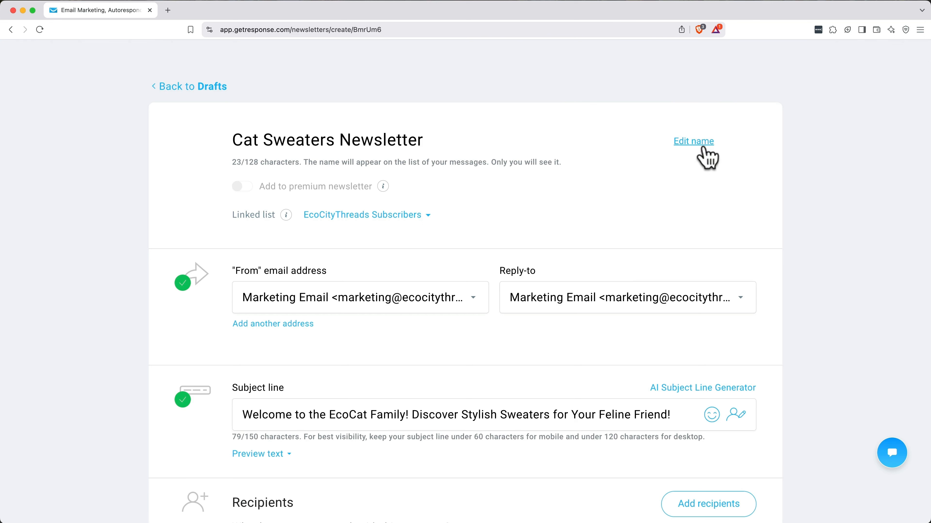
{"action": "left_click", "coordinate": [403, 215]}
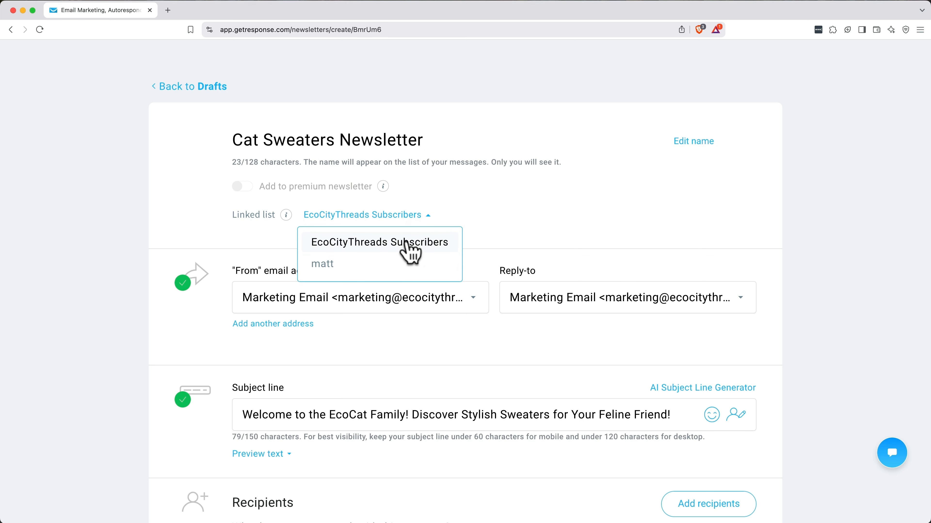
{"action": "left_click", "coordinate": [407, 242]}
{"action": "scroll", "coordinate": [499, 266], "scroll_direction": "down", "scroll_amount": 4}
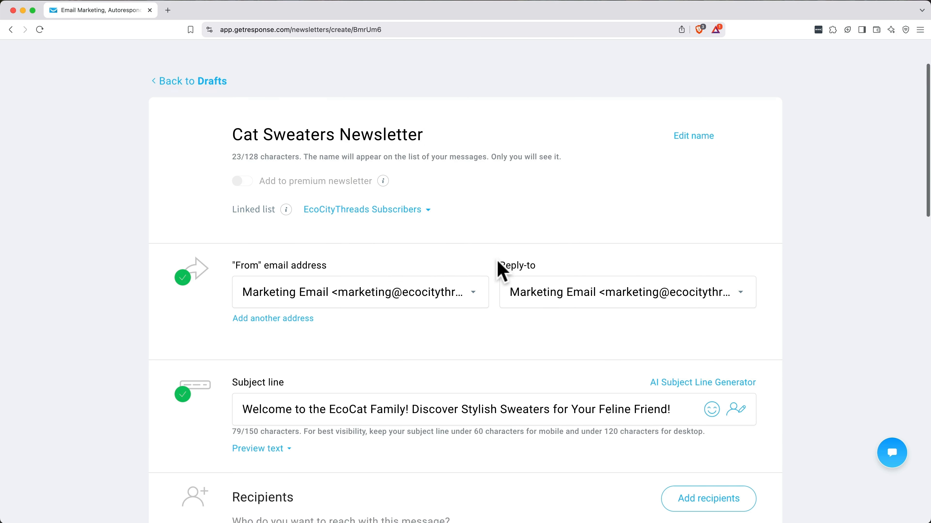
{"action": "left_click", "coordinate": [407, 194]}
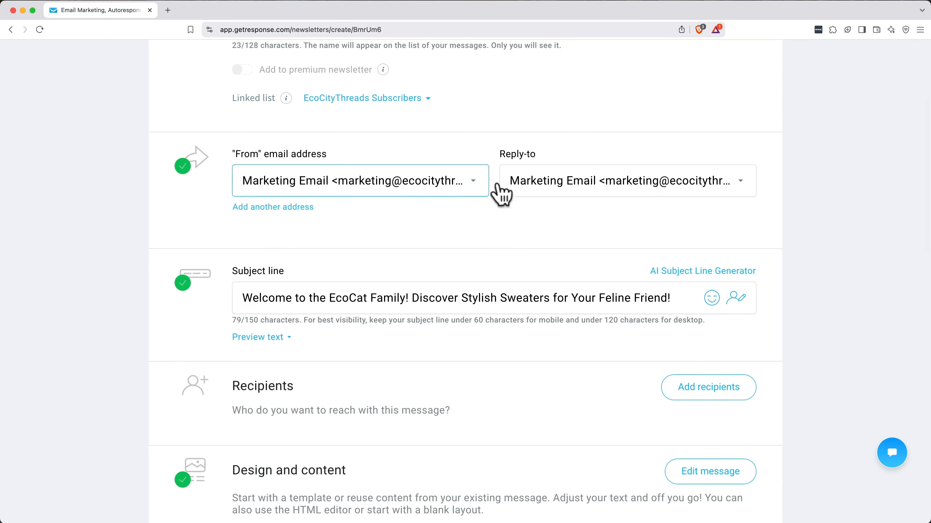
{"action": "left_click", "coordinate": [598, 188]}
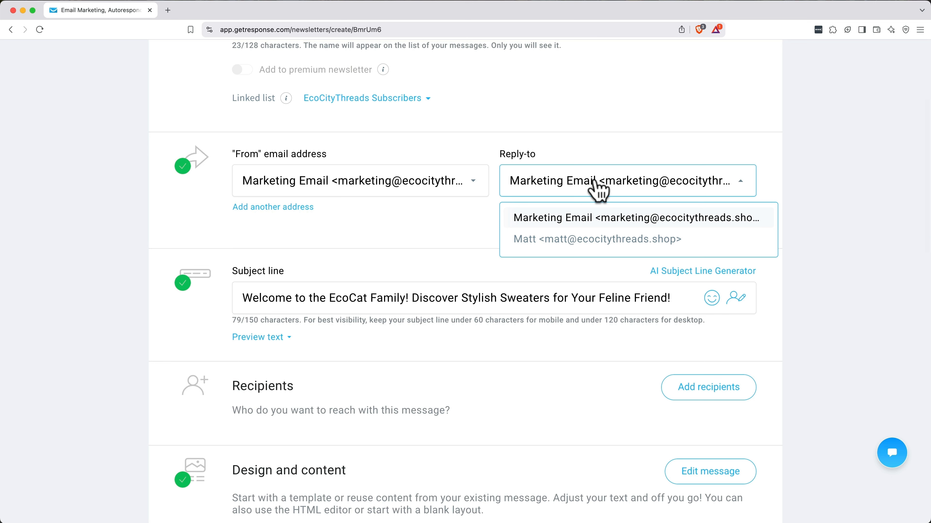
{"action": "left_click", "coordinate": [599, 189]}
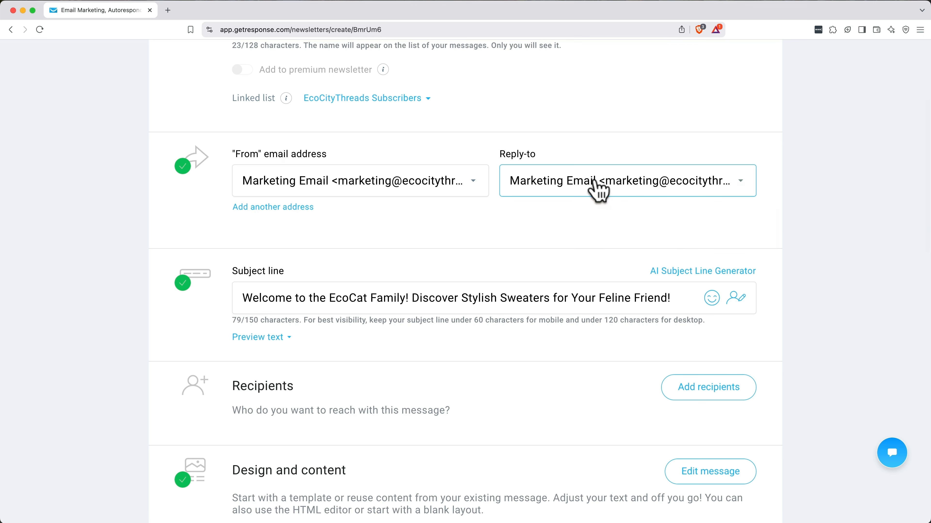
{"action": "scroll", "coordinate": [595, 187], "scroll_direction": "down", "scroll_amount": 3}
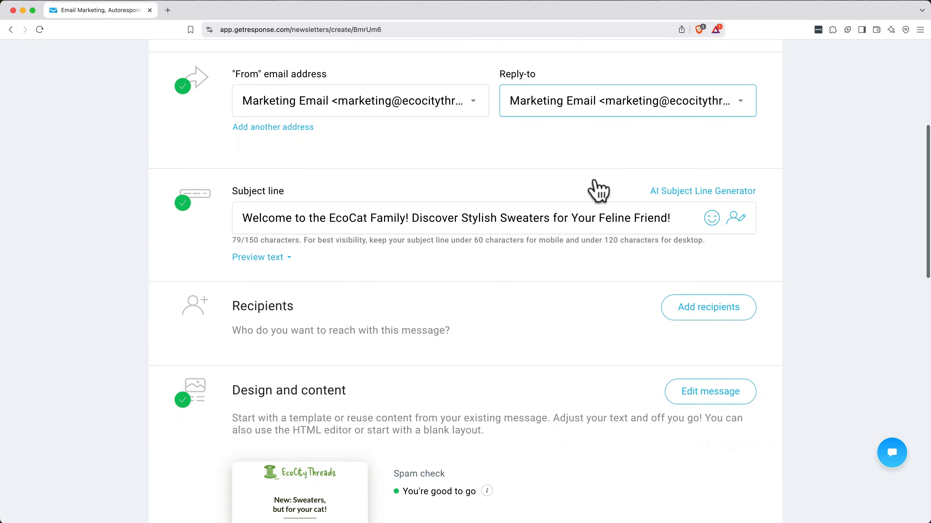
Step: Start the subject line with [[firstname]] and change EcoCat to EcoCityThreads
{"action": "left_click", "coordinate": [245, 217]}
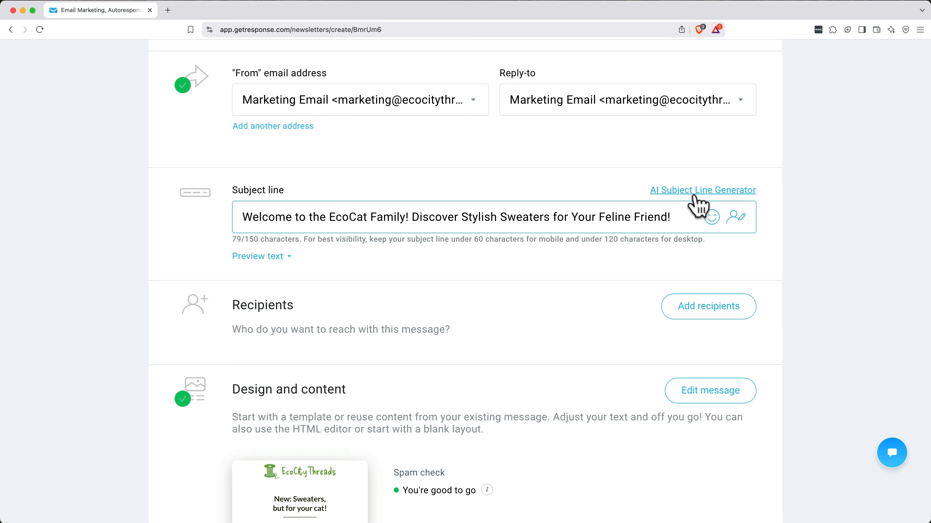
{"action": "left_click", "coordinate": [735, 222]}
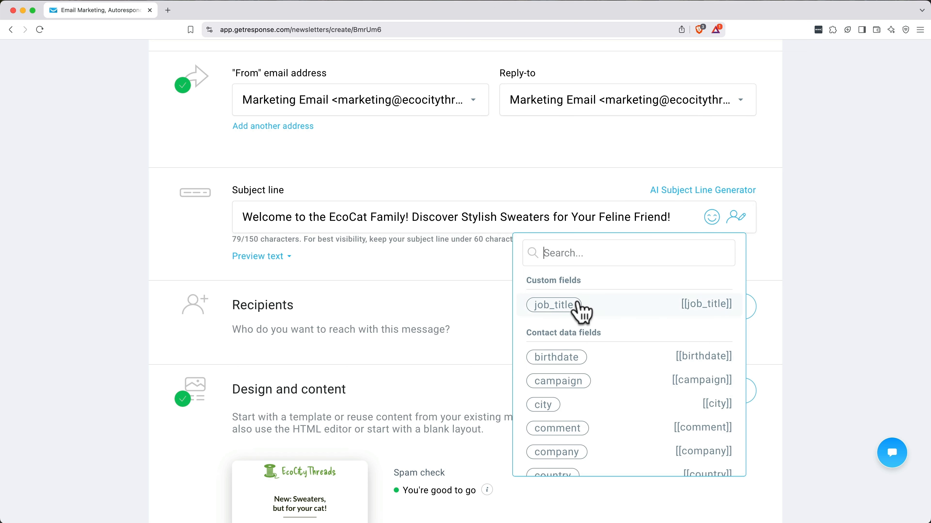
{"action": "type", "text": "first"}
{"action": "left_click", "coordinate": [560, 313]}
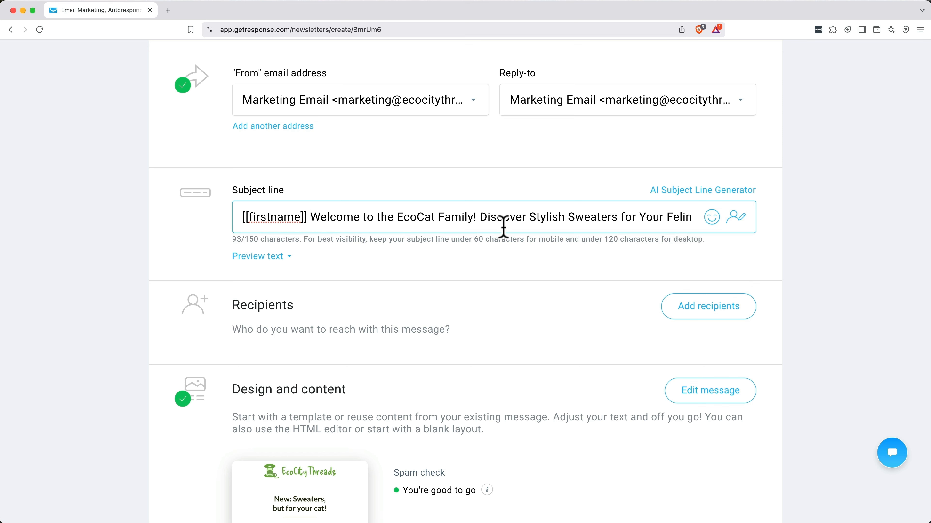
{"action": "left_click_drag", "start_coordinate": [442, 217], "coordinate": [419, 218]}
{"action": "type", "text": "CityThreads"}
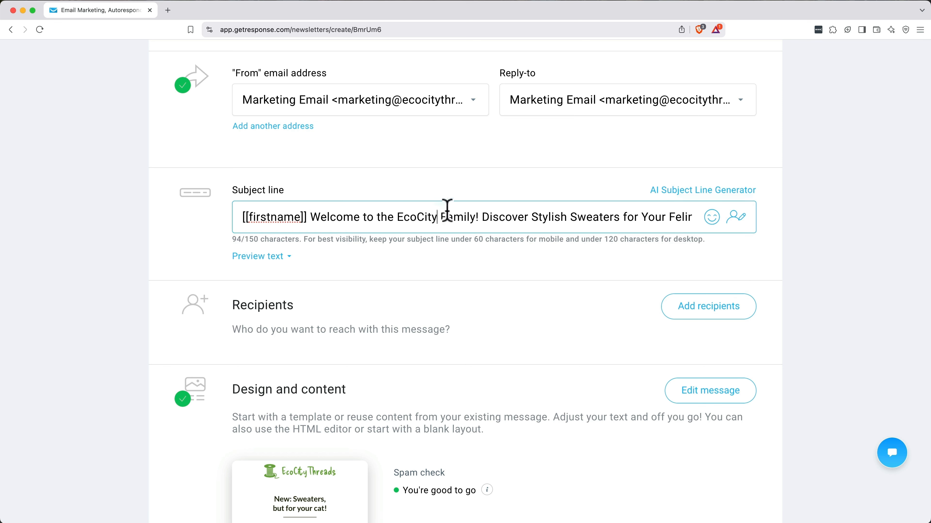
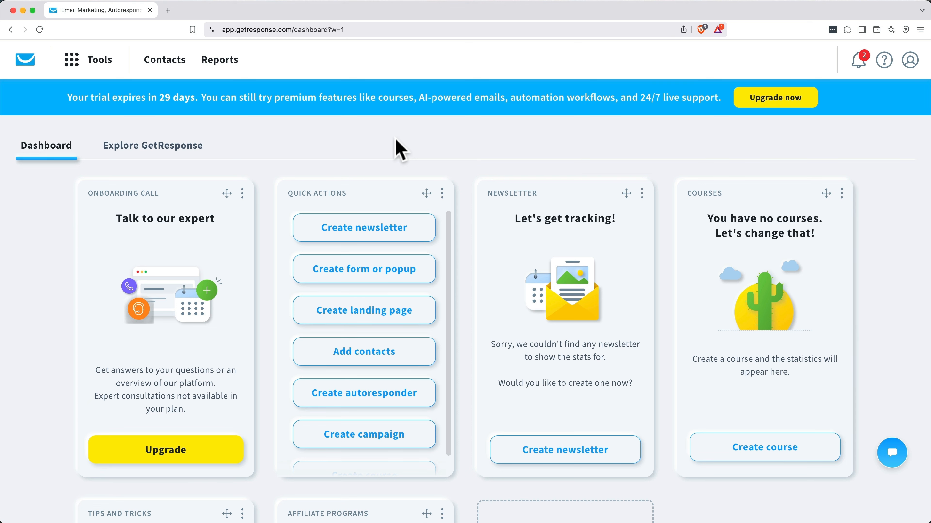
Step: From Tools > Landing pages, start creating a new landing page
{"action": "left_click", "coordinate": [101, 62]}
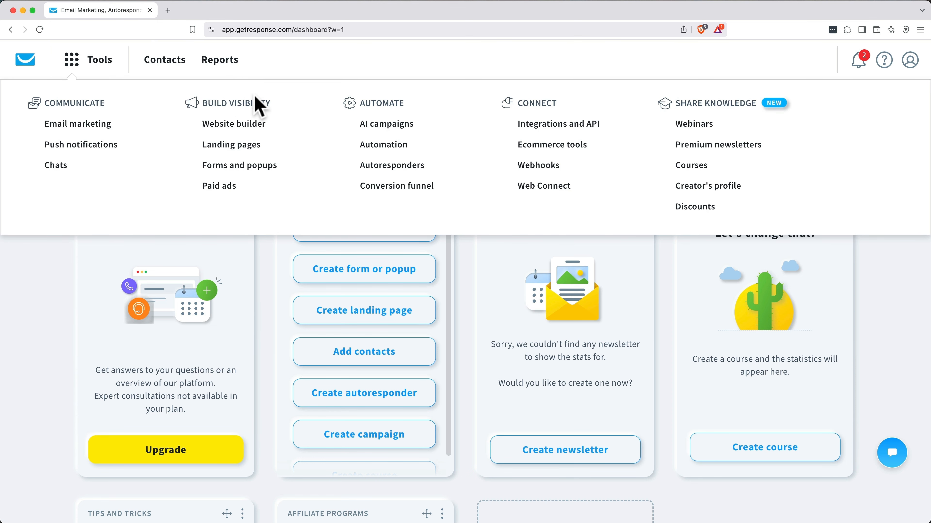
{"action": "left_click", "coordinate": [244, 146]}
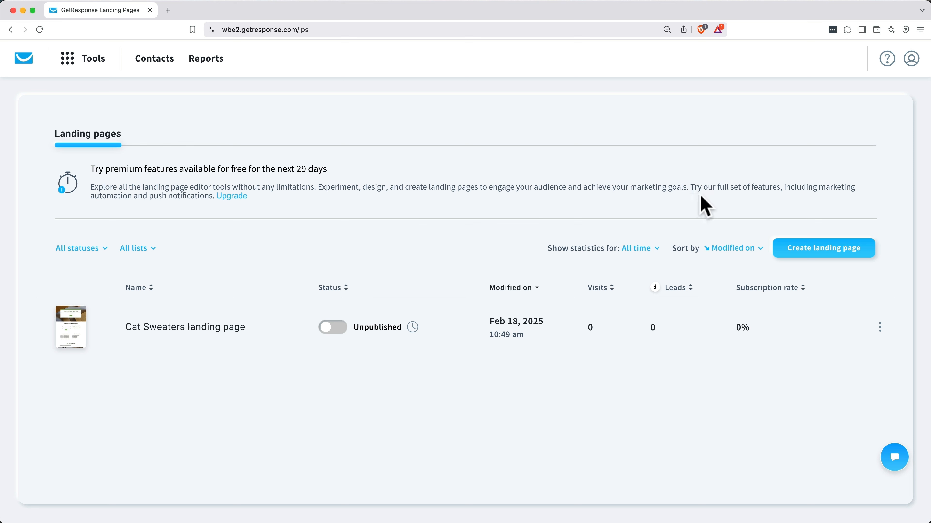
{"action": "left_click", "coordinate": [811, 266]}
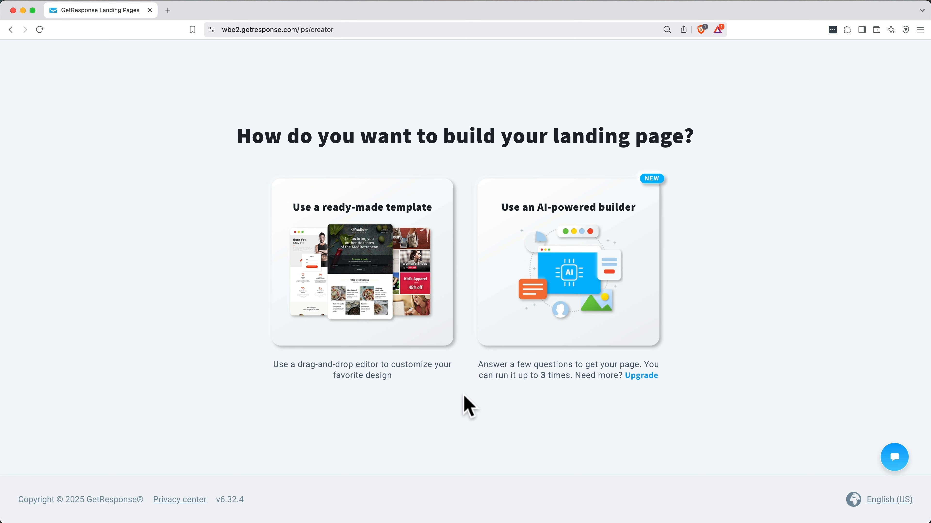
Step: Use the ready-made Pets & Animals template Predesigned #021 with the green-jacketed dog
{"action": "left_click", "coordinate": [389, 272]}
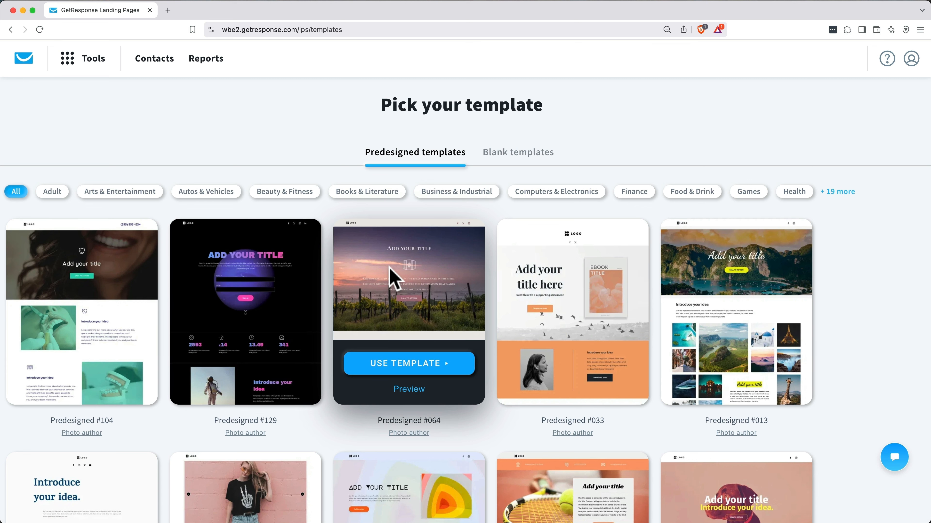
{"action": "left_click", "coordinate": [837, 191]}
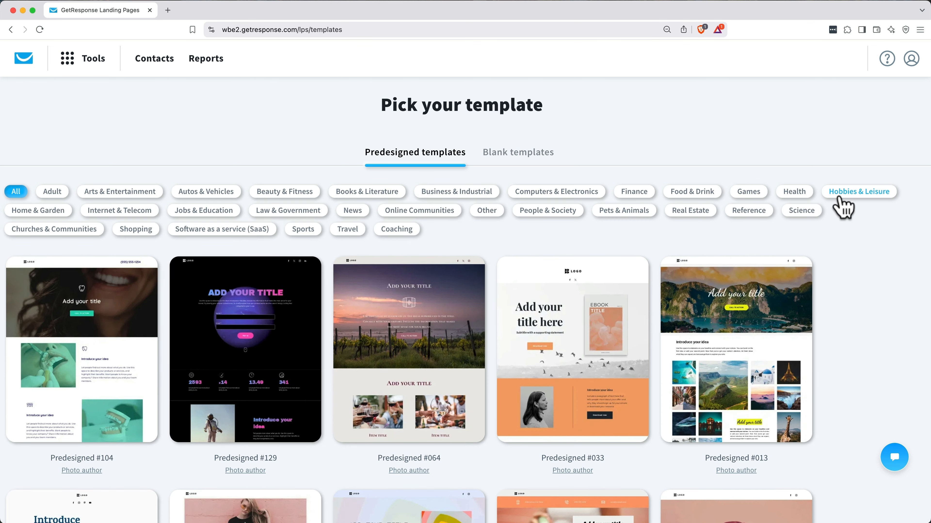
{"action": "left_click", "coordinate": [634, 213]}
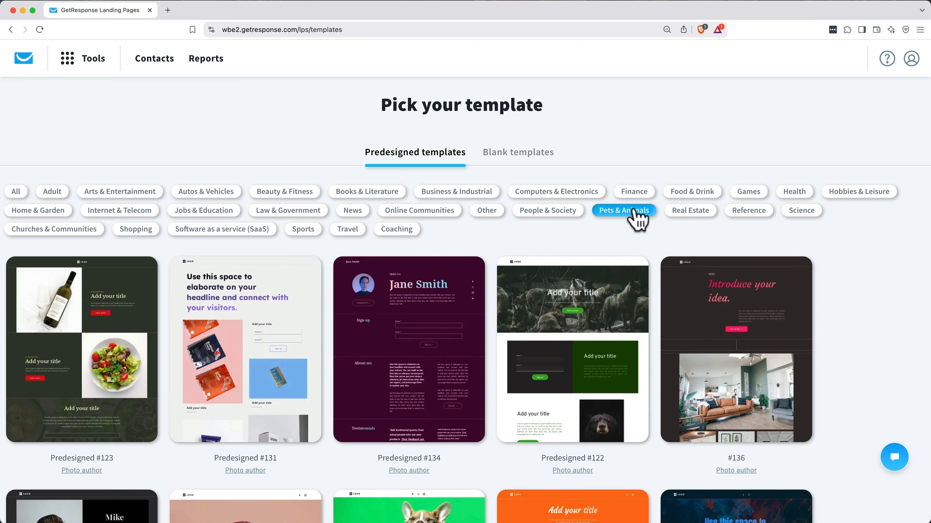
{"action": "scroll", "coordinate": [538, 297], "scroll_direction": "down", "scroll_amount": 5}
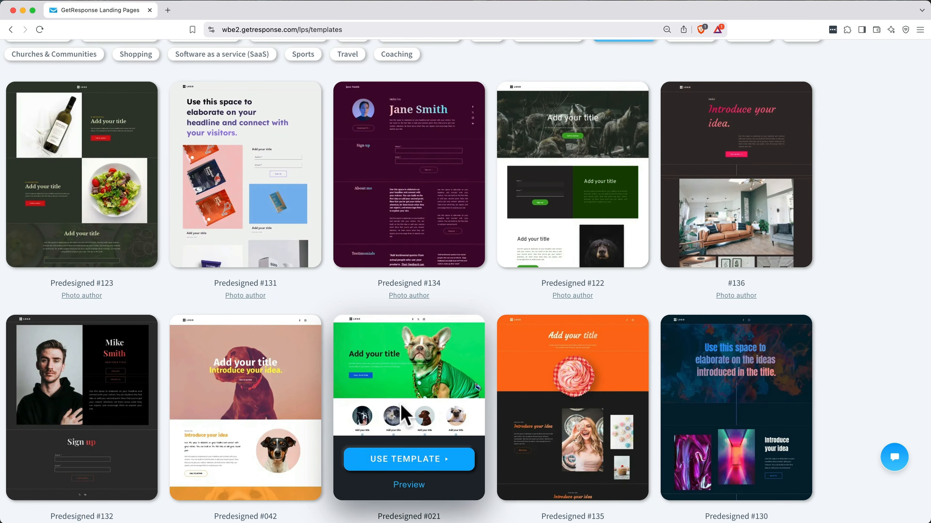
{"action": "left_click", "coordinate": [408, 484]}
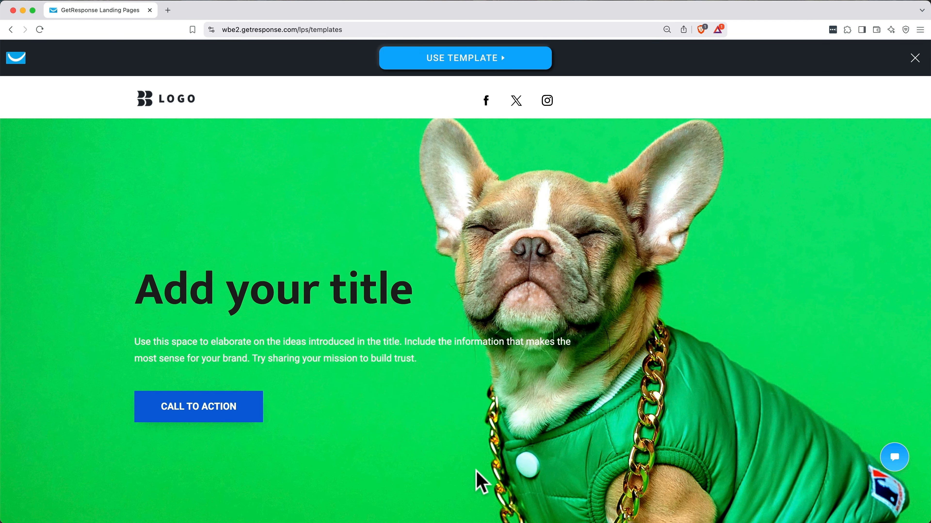
{"action": "left_click", "coordinate": [499, 71]}
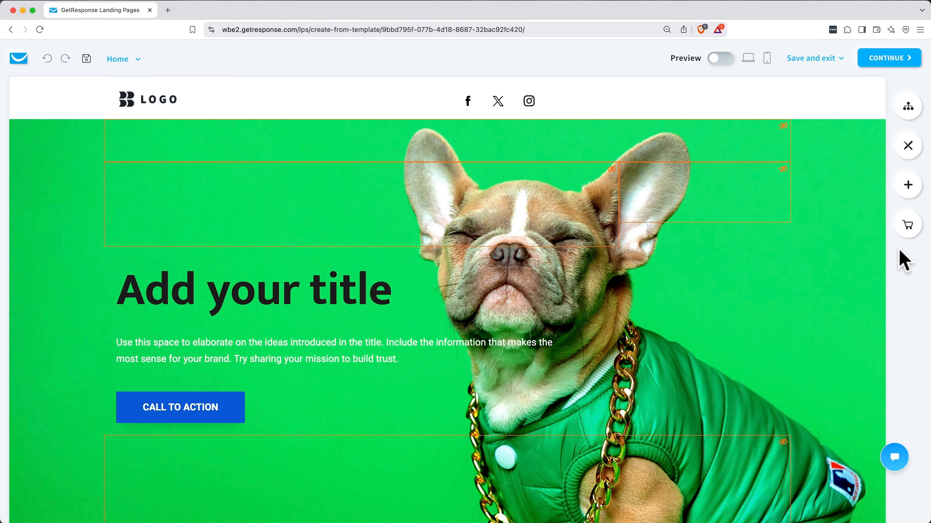
Step: Look through the Home, Not Found and Thank You pages in the page list
{"action": "left_click", "coordinate": [913, 114]}
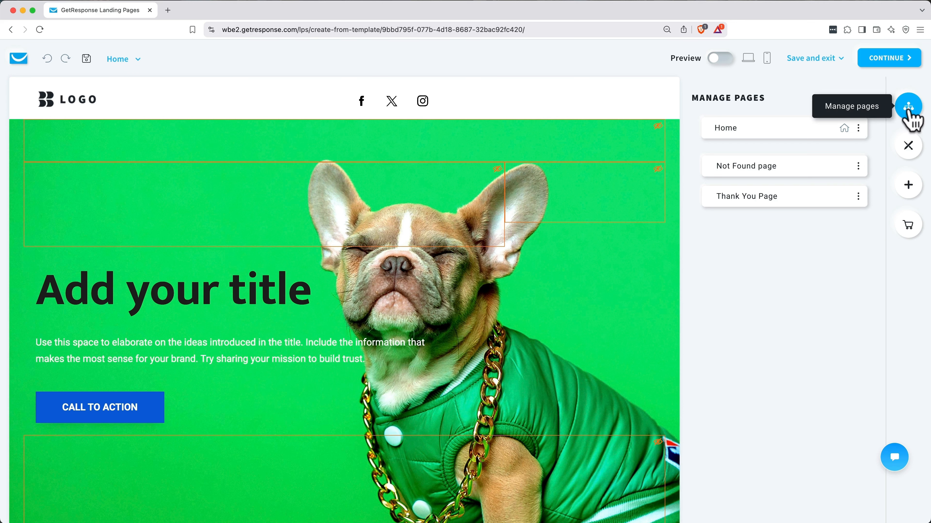
{"action": "left_click", "coordinate": [762, 169]}
{"action": "left_click", "coordinate": [760, 201]}
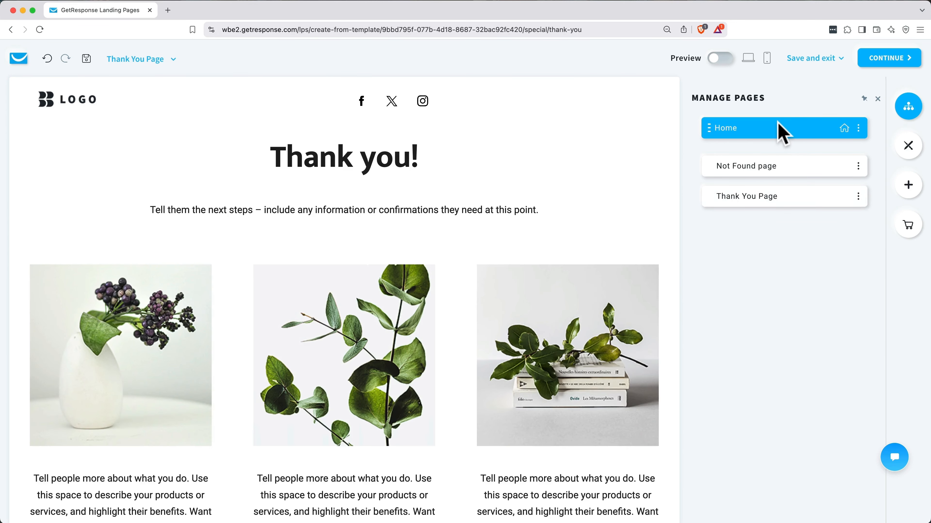
{"action": "left_click", "coordinate": [779, 126]}
Step: In Global design, narrow the maximum content width from 1180px to 1070px
{"action": "left_click", "coordinate": [909, 157]}
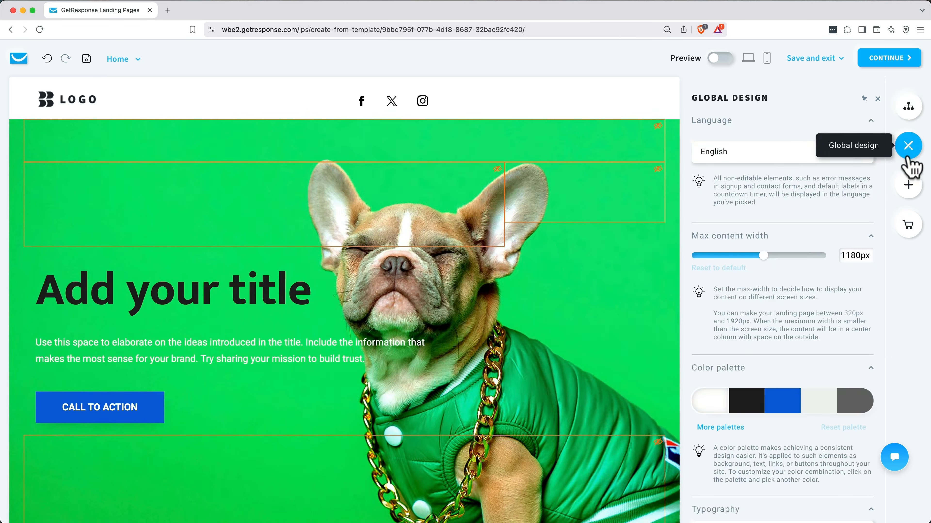
{"action": "scroll", "coordinate": [787, 234], "scroll_direction": "down", "scroll_amount": 3}
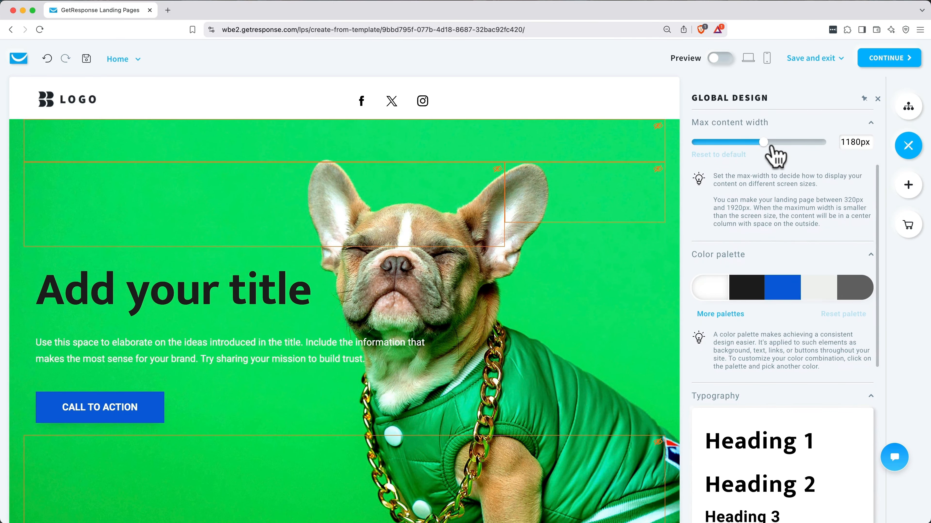
{"action": "mouse_move", "coordinate": [763, 146]}
{"action": "left_mouse_down"}
{"action": "mouse_move", "coordinate": [741, 146]}
{"action": "mouse_move", "coordinate": [754, 146]}
{"action": "left_mouse_up"}
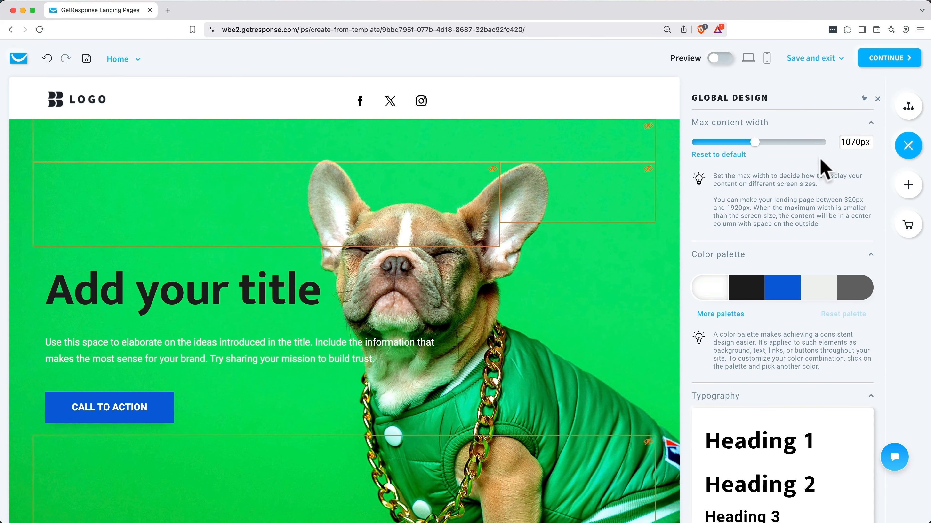
Step: Browse the Add elements and Store settings panels, trying them as a floating panel
{"action": "left_click", "coordinate": [907, 187]}
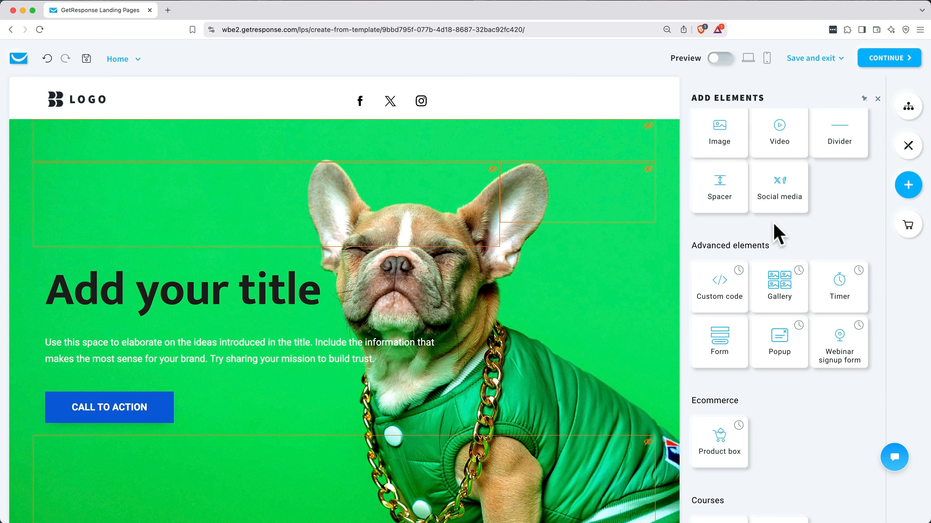
{"action": "scroll", "coordinate": [779, 235], "scroll_direction": "down", "scroll_amount": 3}
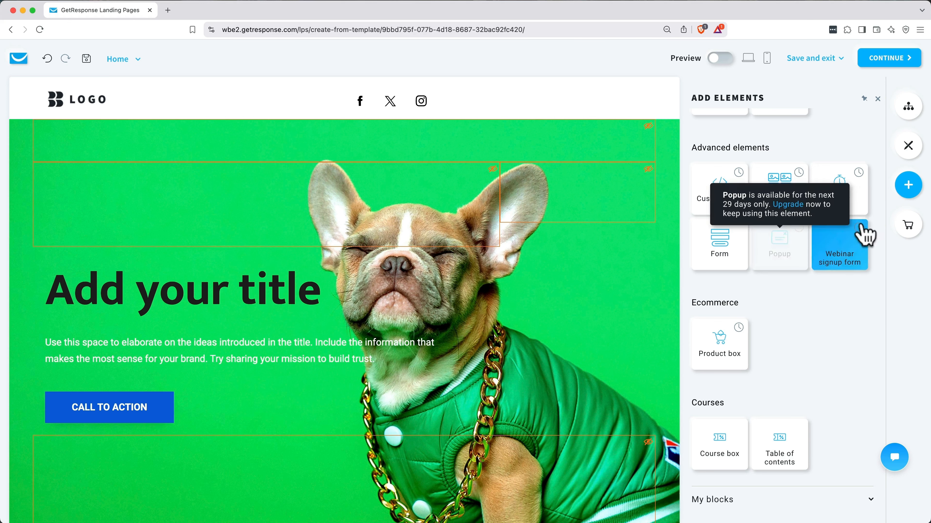
{"action": "left_click", "coordinate": [907, 230]}
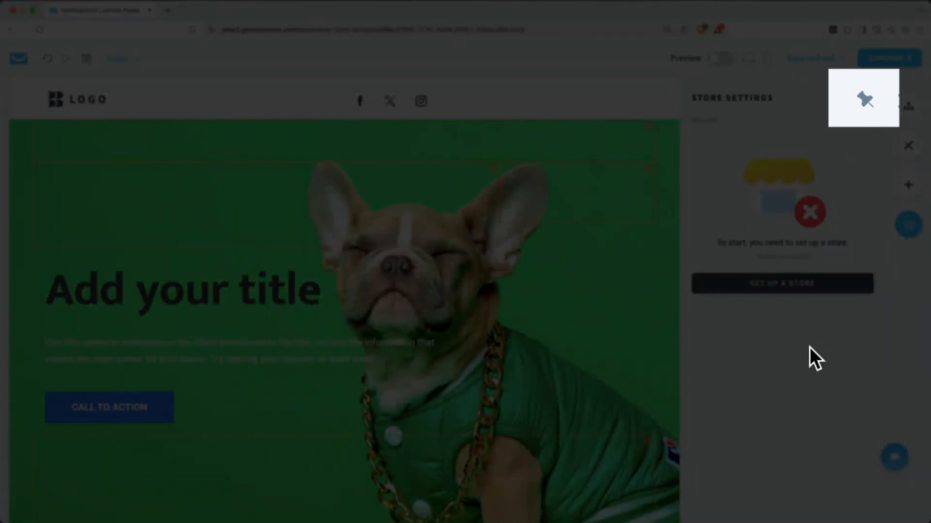
{"action": "left_click", "coordinate": [862, 101]}
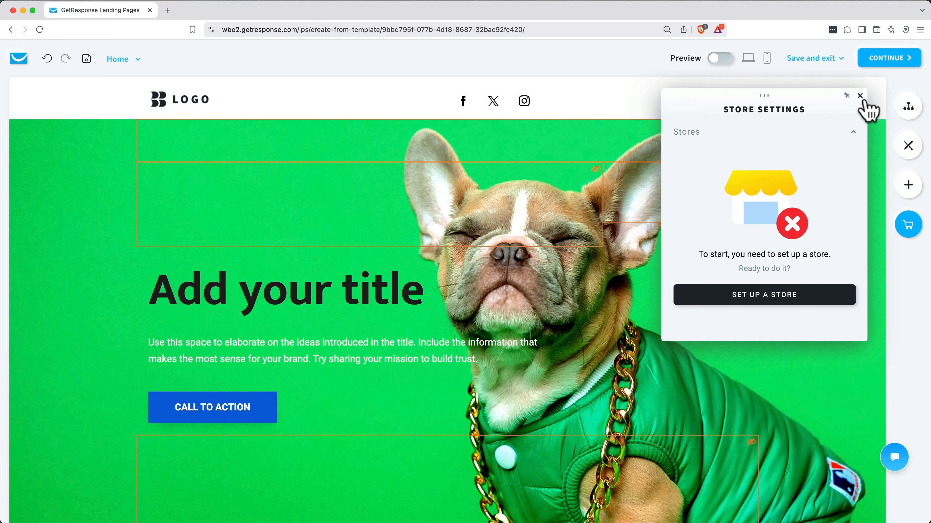
{"action": "left_click_drag", "start_coordinate": [764, 95], "coordinate": [348, 106]}
{"action": "left_click", "coordinate": [907, 107]}
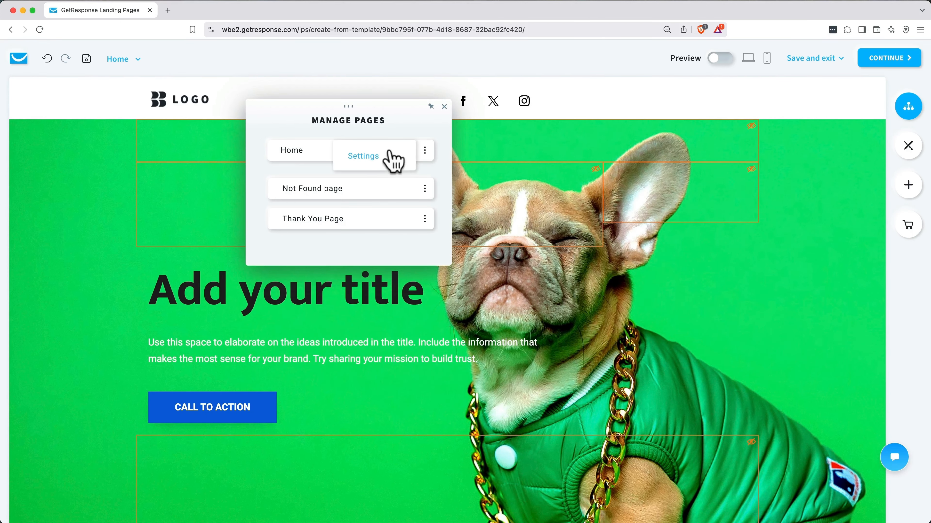
{"action": "left_click", "coordinate": [531, 174]}
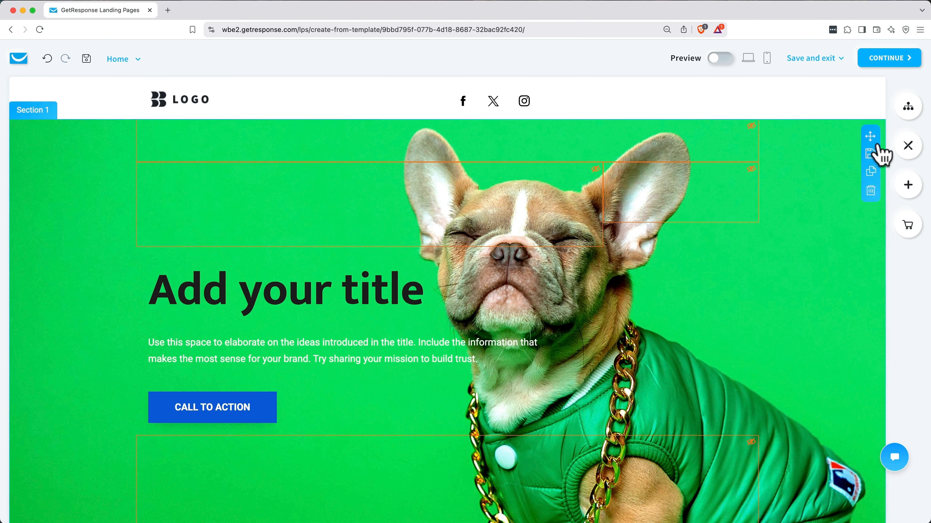
Step: Set the palette's text colour to dark green 222a0d
{"action": "left_click", "coordinate": [901, 154]}
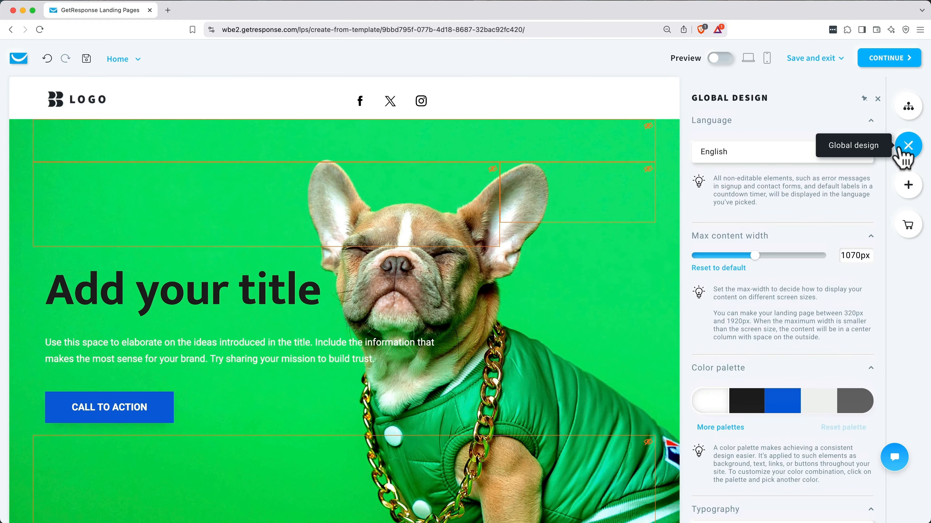
{"action": "scroll", "coordinate": [788, 310], "scroll_direction": "down", "scroll_amount": 4}
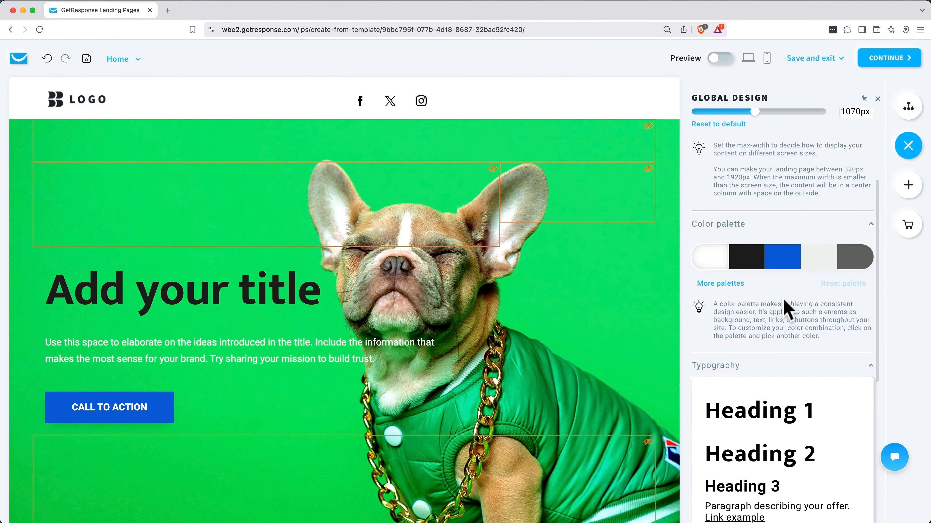
{"action": "left_click", "coordinate": [711, 260]}
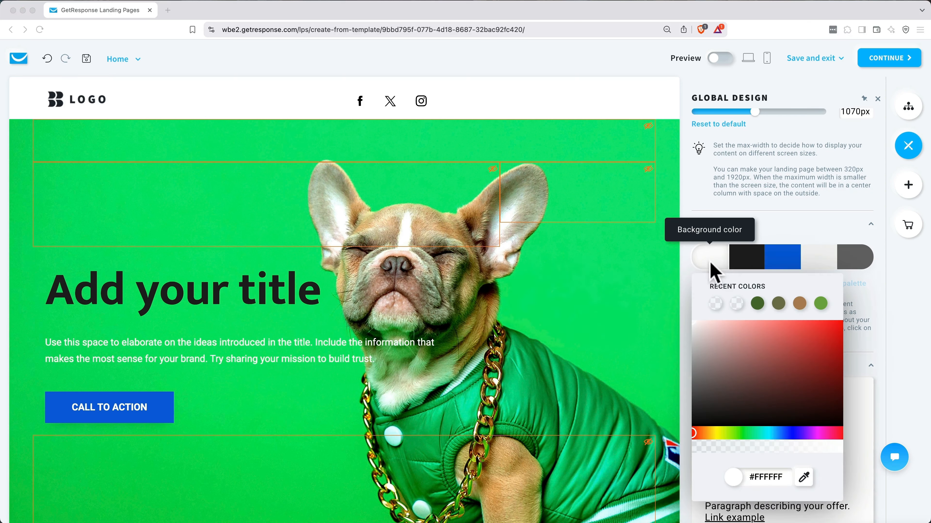
{"action": "double_click", "coordinate": [765, 477]}
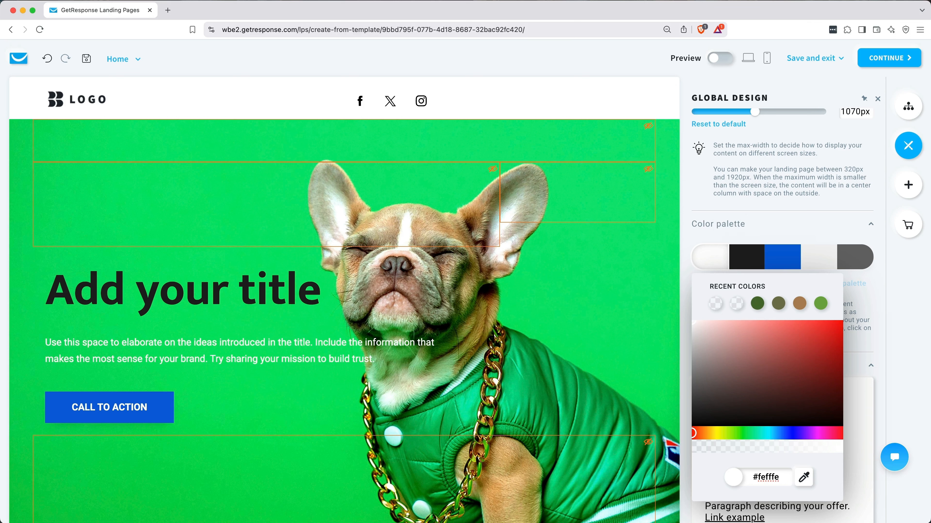
{"action": "left_click", "coordinate": [750, 258]}
{"action": "double_click", "coordinate": [771, 477]}
{"action": "type", "text": "222a0d"}
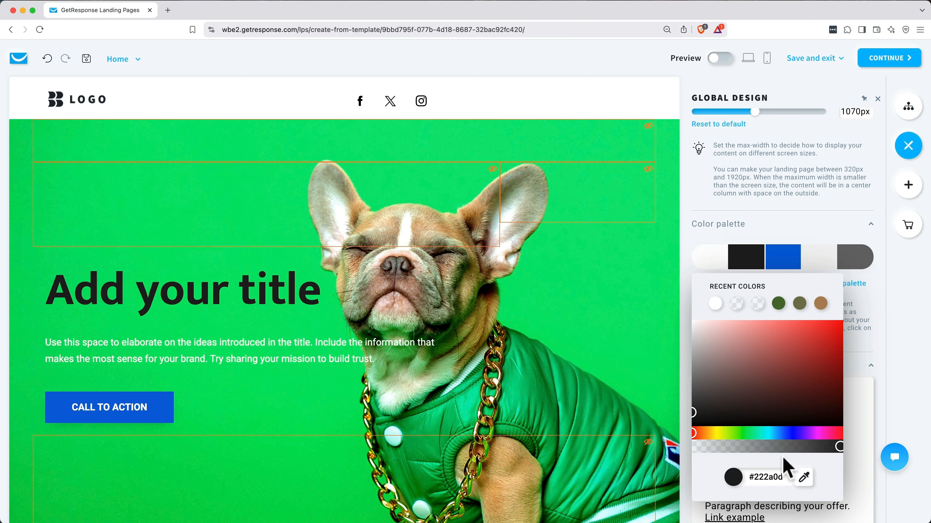
{"action": "left_click", "coordinate": [718, 478]}
{"action": "left_click", "coordinate": [806, 225]}
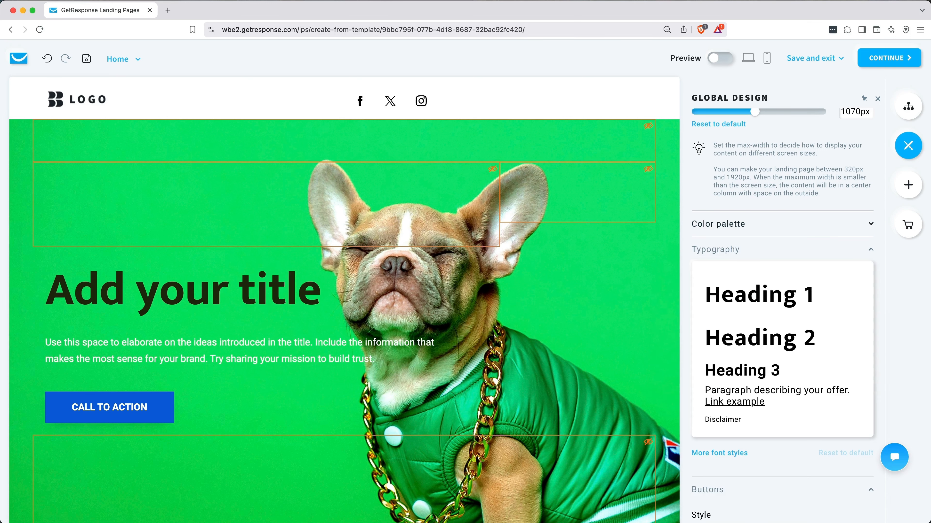
Step: Change the palette's blue accent colour to green 73AA47
{"action": "left_click", "coordinate": [783, 257]}
{"action": "double_click", "coordinate": [760, 473]}
{"action": "type", "text": "73aa47"}
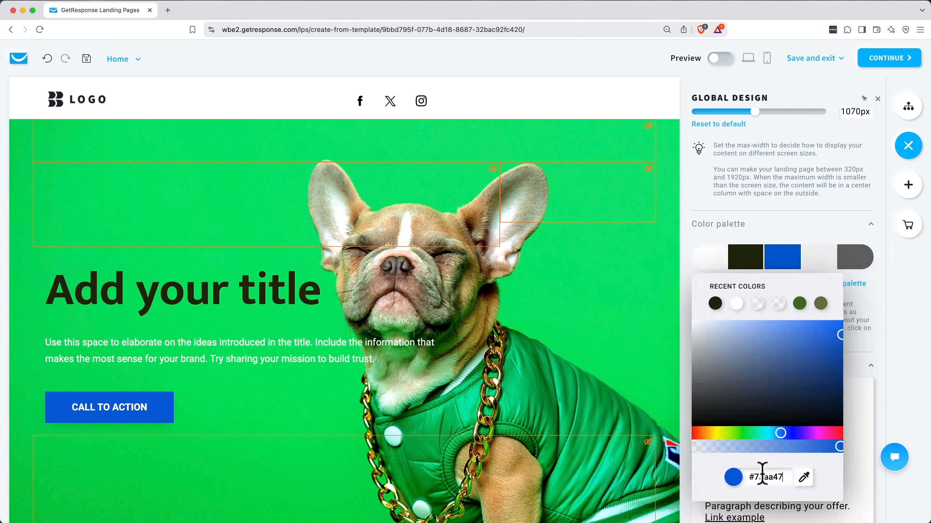
{"action": "left_click", "coordinate": [717, 479]}
Step: Recolour the light grey palette swatch to brown AF8558
{"action": "left_click", "coordinate": [813, 233]}
{"action": "left_click", "coordinate": [816, 263]}
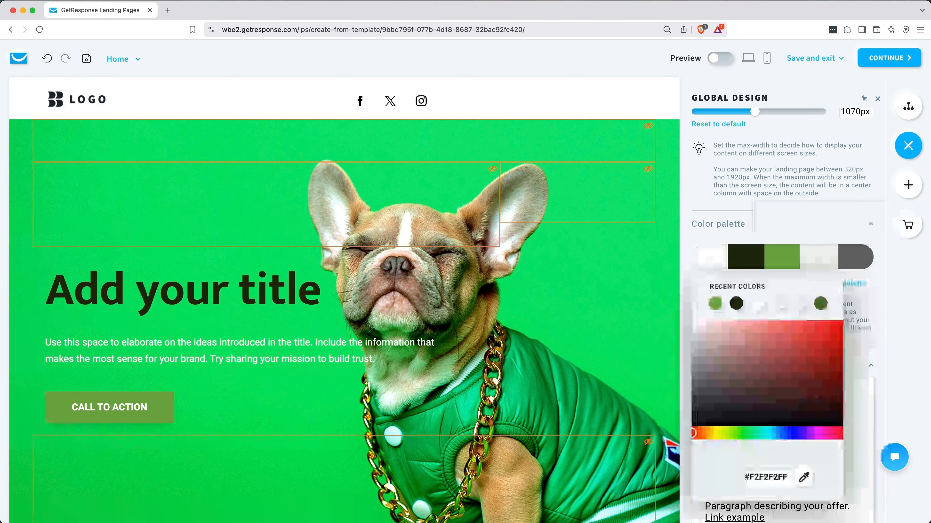
{"action": "double_click", "coordinate": [779, 479]}
{"action": "type", "text": "af8558"}
{"action": "left_click", "coordinate": [826, 479]}
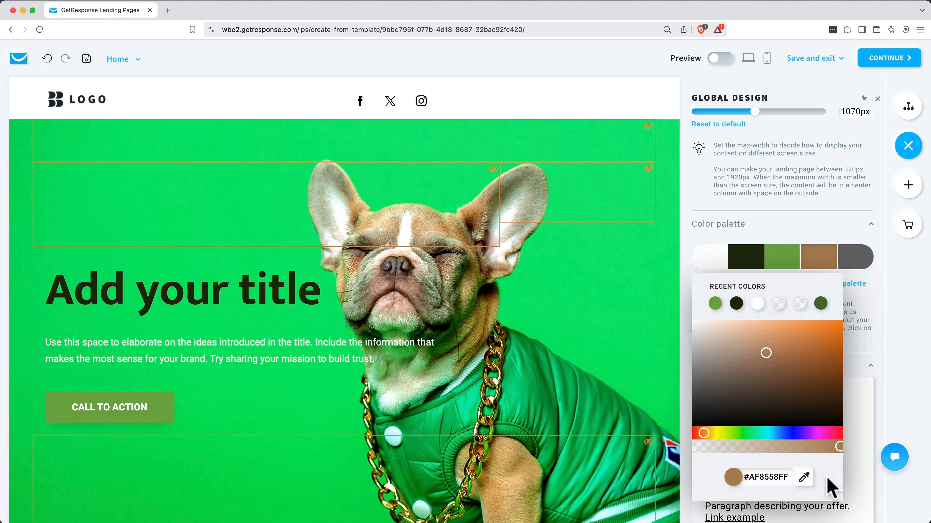
Step: Recolour the grey palette swatch to olive 757751
{"action": "left_click", "coordinate": [877, 267]}
{"action": "left_click", "coordinate": [859, 259]}
{"action": "double_click", "coordinate": [770, 478]}
{"action": "type", "text": "757751"}
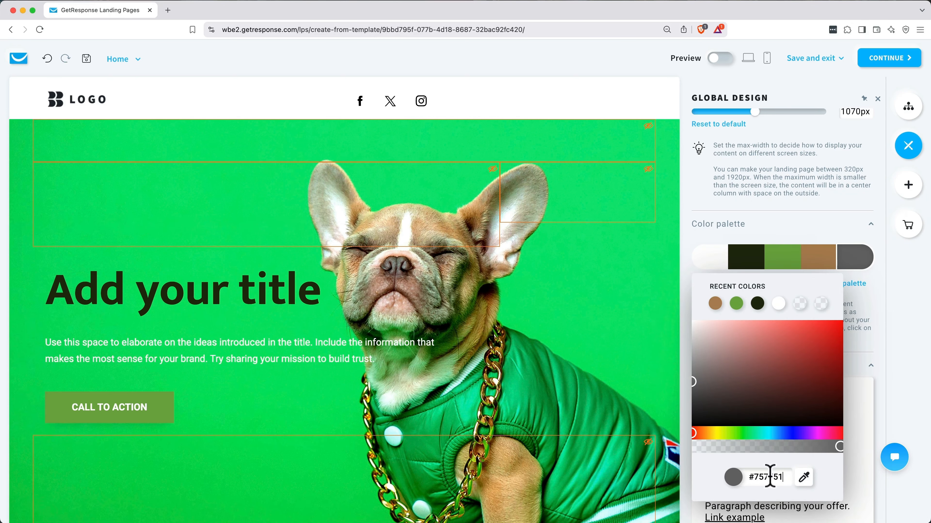
{"action": "left_click", "coordinate": [823, 476]}
{"action": "left_click", "coordinate": [876, 276]}
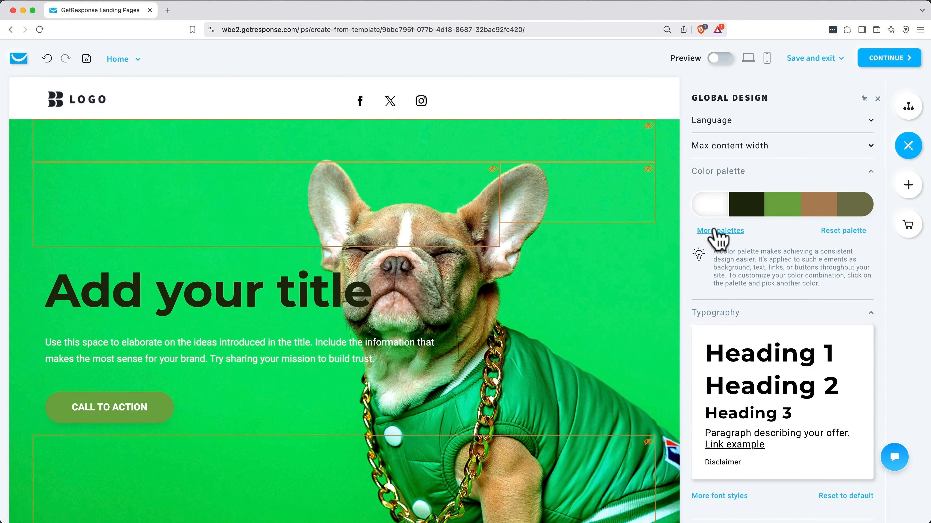
{"action": "left_click", "coordinate": [716, 231]}
{"action": "scroll", "coordinate": [732, 292], "scroll_direction": "down", "scroll_amount": 5}
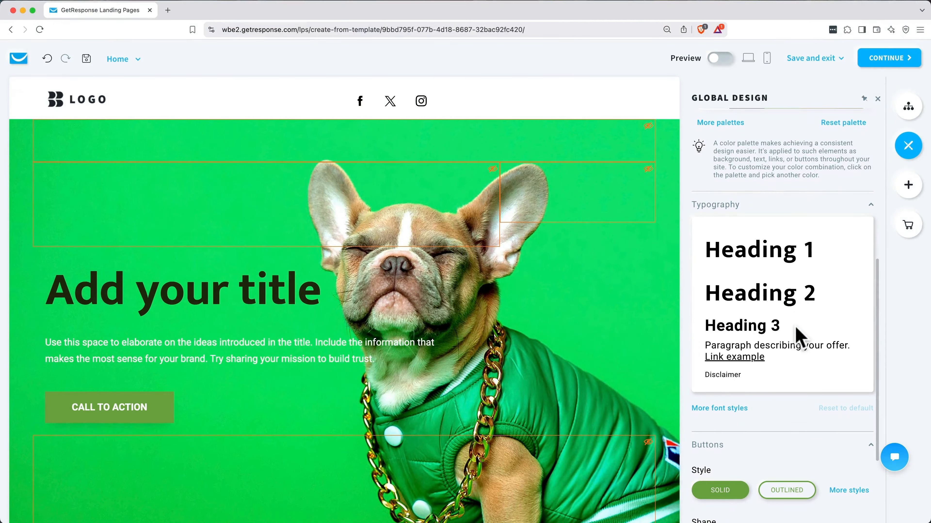
Step: Set the Heading 1, Heading 2 and Heading 3 fonts to Montserrat
{"action": "scroll", "coordinate": [751, 242], "scroll_direction": "down", "scroll_amount": 1}
{"action": "left_click", "coordinate": [700, 227]}
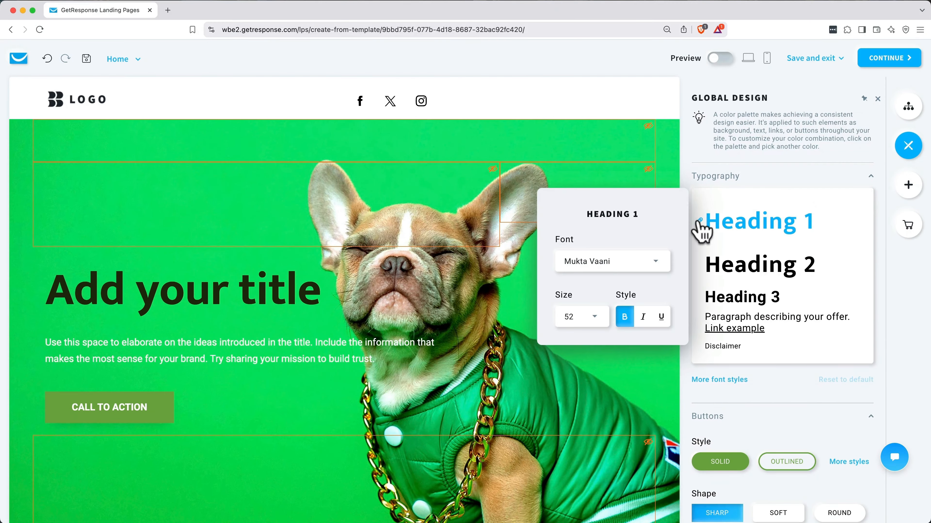
{"action": "left_click", "coordinate": [589, 364]}
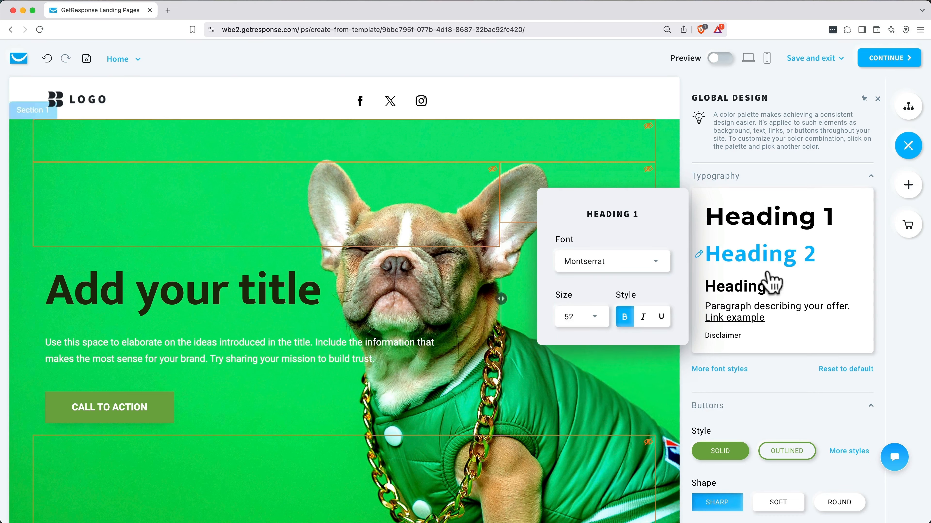
{"action": "left_click", "coordinate": [709, 263]}
{"action": "left_click", "coordinate": [612, 261]}
{"action": "left_click", "coordinate": [590, 344]}
{"action": "left_click", "coordinate": [700, 281]}
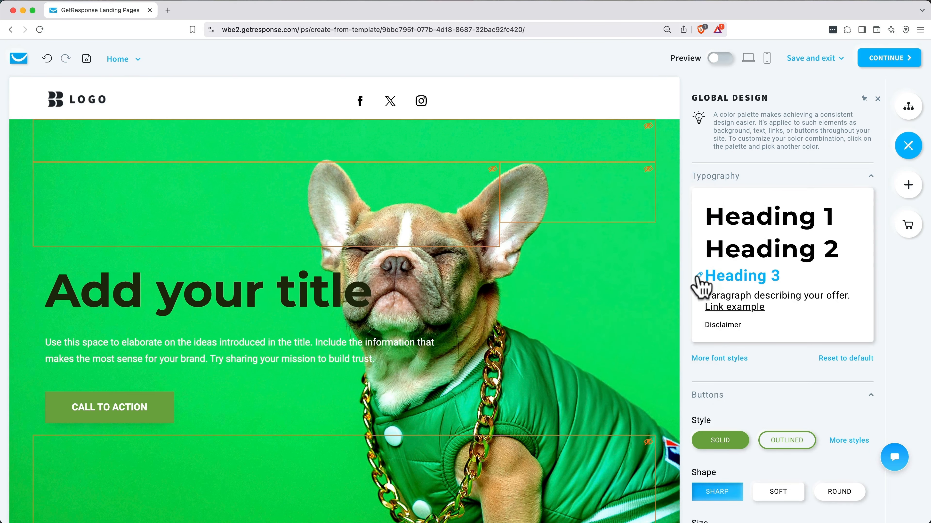
{"action": "left_click", "coordinate": [612, 261]}
{"action": "left_click", "coordinate": [590, 344]}
Step: Check the Paragraph and Disclaimer text styles, leaving them unchanged
{"action": "left_click", "coordinate": [728, 296]}
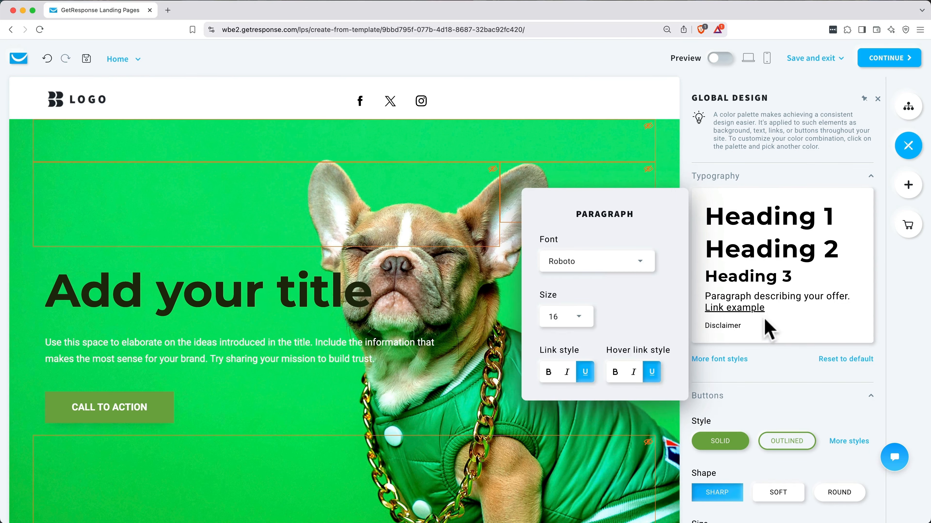
{"action": "left_click", "coordinate": [758, 326]}
{"action": "left_click", "coordinate": [755, 329]}
{"action": "left_click", "coordinate": [776, 351]}
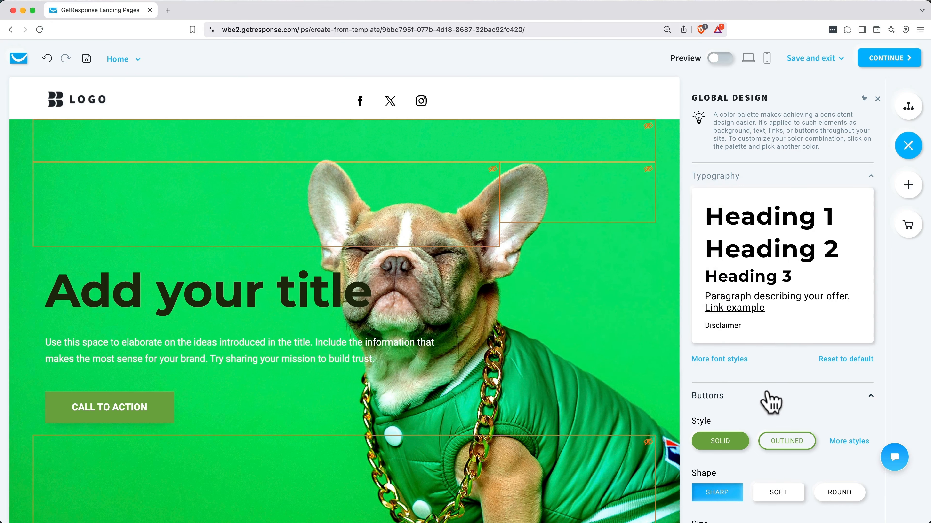
Step: Set the button shape to ROUND and review the detailed button settings
{"action": "scroll", "coordinate": [769, 399], "scroll_direction": "down", "scroll_amount": 3}
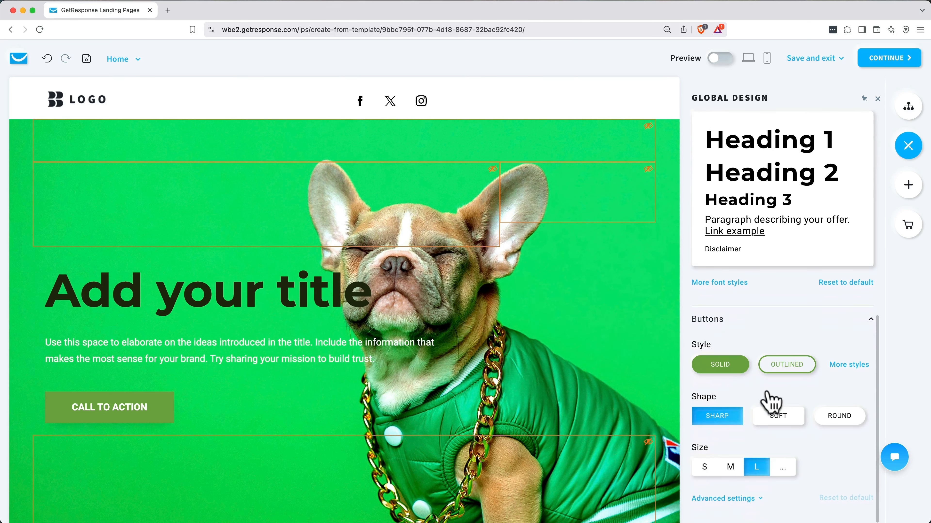
{"action": "left_click", "coordinate": [837, 421]}
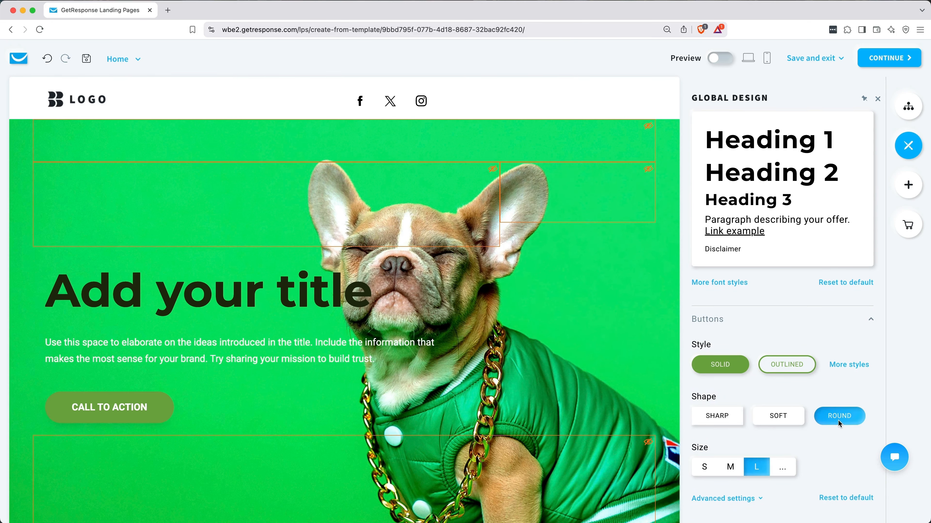
{"action": "left_click", "coordinate": [746, 498]}
{"action": "scroll", "coordinate": [744, 505], "scroll_direction": "down", "scroll_amount": 5}
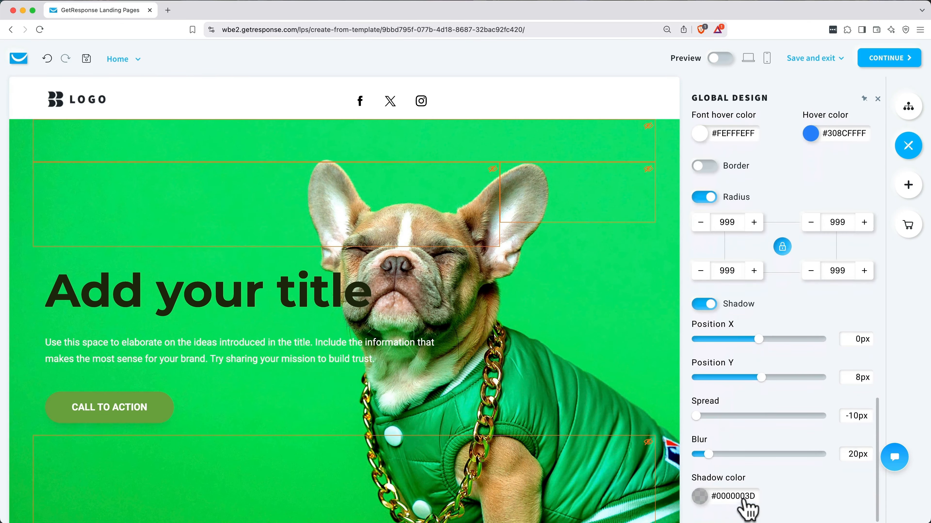
{"action": "scroll", "coordinate": [744, 502], "scroll_direction": "up", "scroll_amount": 15}
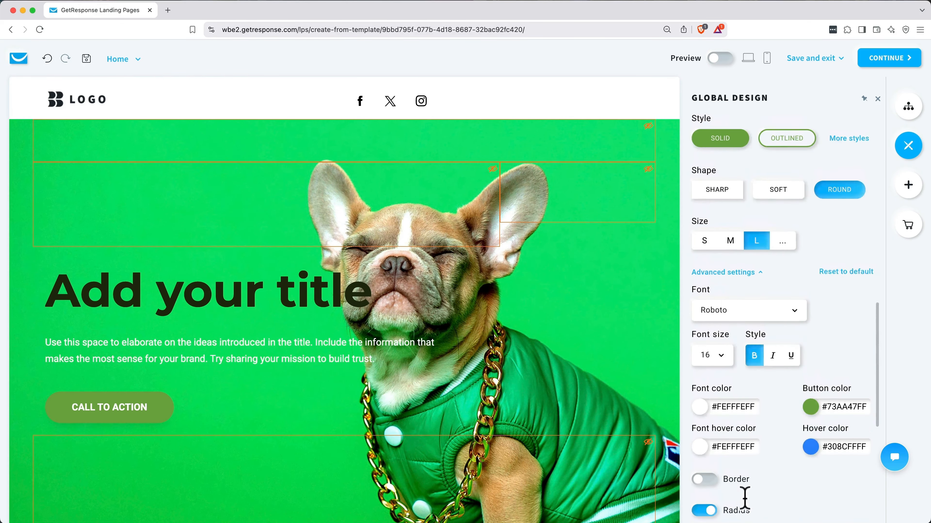
{"action": "scroll", "coordinate": [746, 508], "scroll_direction": "up", "scroll_amount": 2}
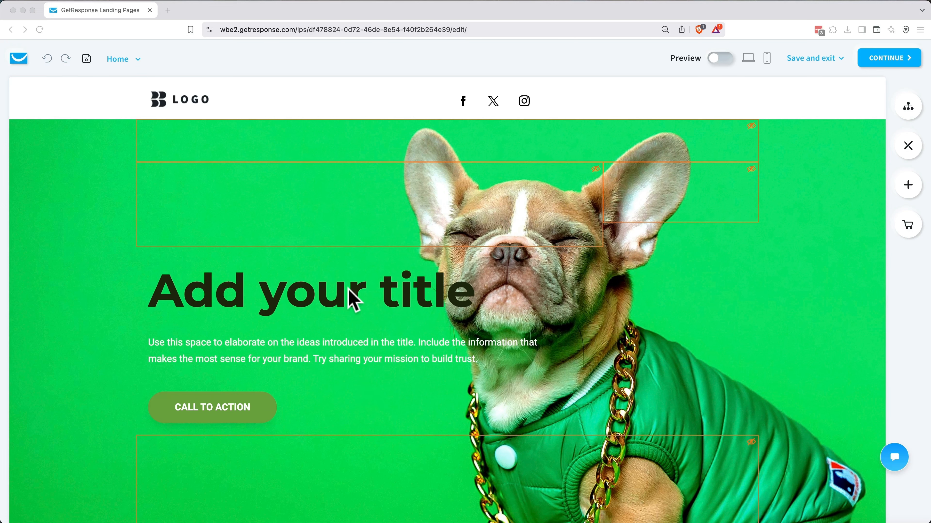
Step: Change the hero title to 'Cozy, Cute, Kind to the Planet' with a line break before 'Kind'
{"action": "left_click", "coordinate": [350, 297]}
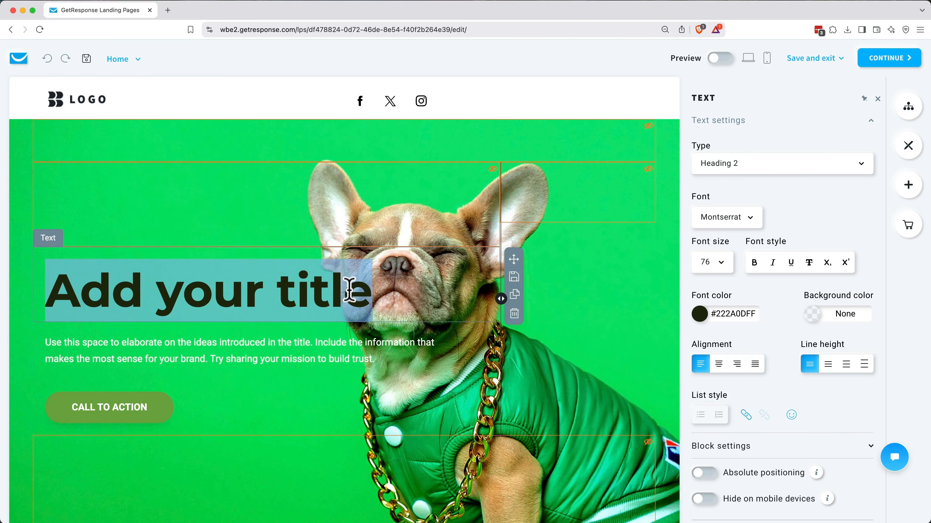
{"action": "type", "text": "Cozy, Cute,"}
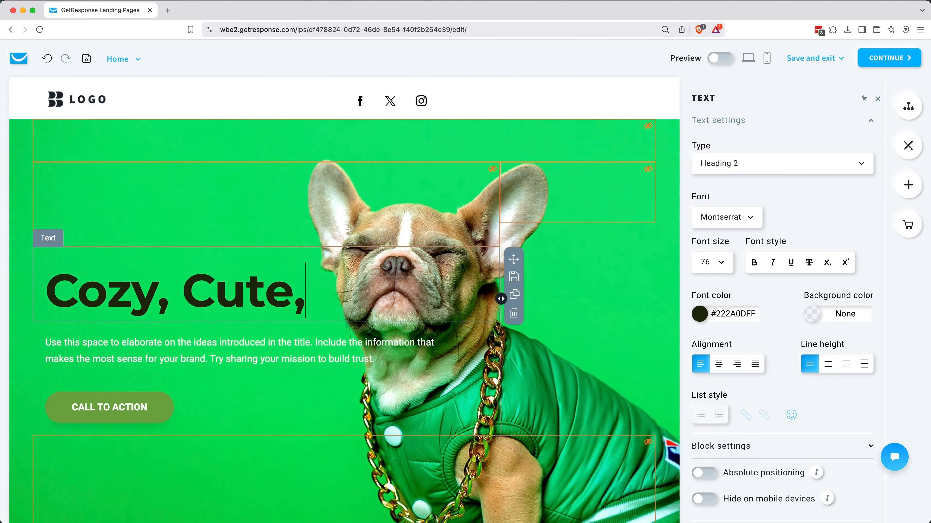
{"action": "type", "text": " Kind to the Planet"}
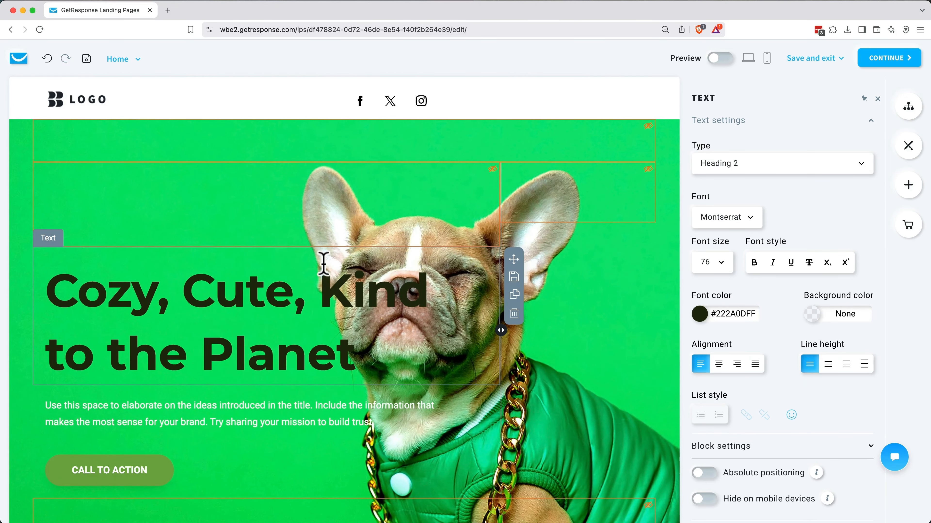
{"action": "left_click", "coordinate": [323, 266]}
{"action": "key", "text": "Return"}
Step: Replace the hero paragraph with the limited-edition cat sweater text ending 'Once they're gone, they're gone!'
{"action": "scroll", "coordinate": [297, 358], "scroll_direction": "down", "scroll_amount": 1}
{"action": "left_click", "coordinate": [291, 374]}
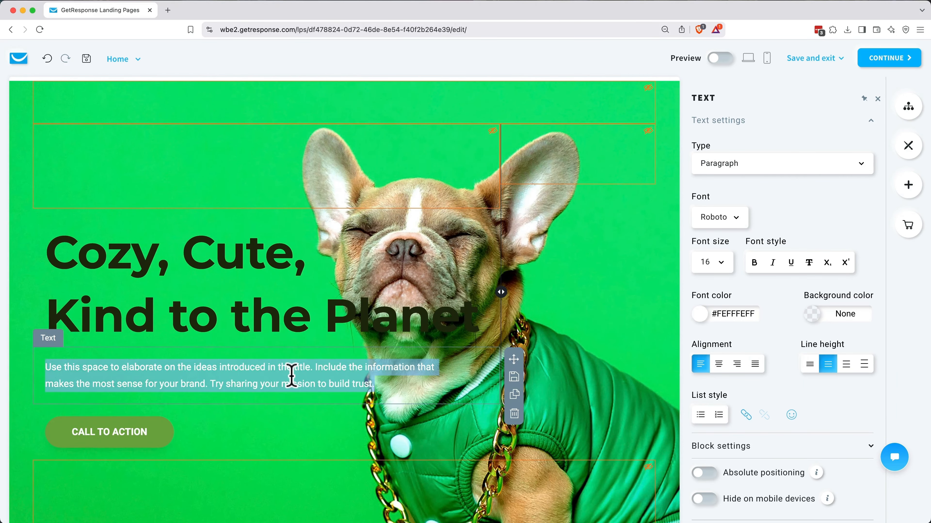
{"action": "type", "text": "Limited-edition cat sweaters made from sustainable materials. Only 100 made"}
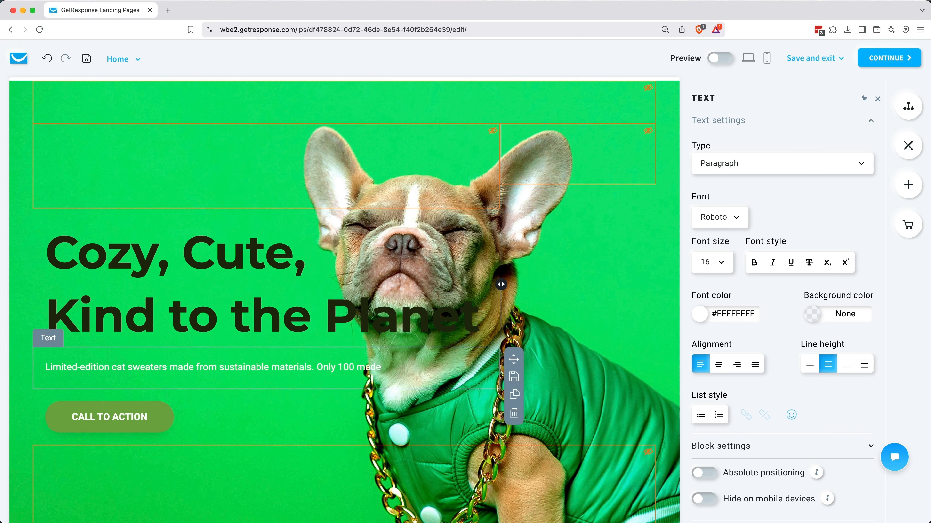
{"action": "type", "text": "gone, they're gone!"}
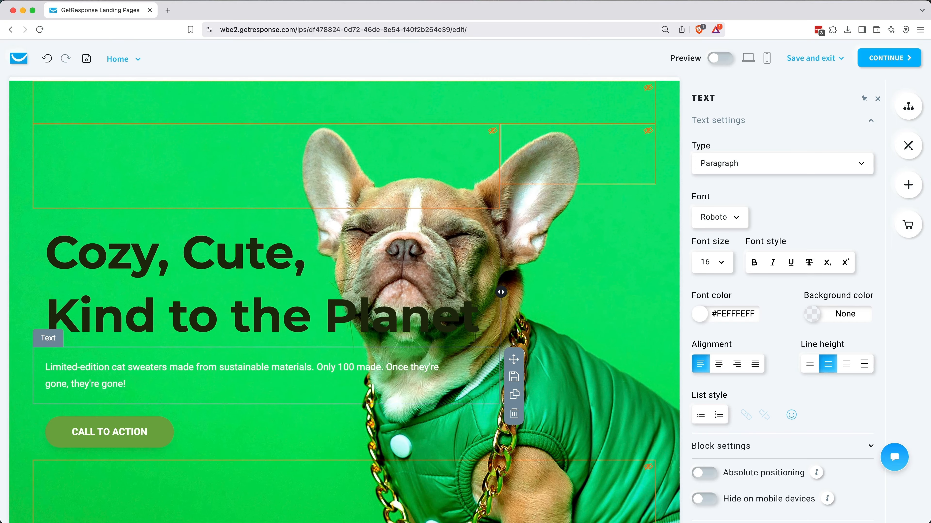
{"action": "scroll", "coordinate": [344, 300], "scroll_direction": "down", "scroll_amount": 2}
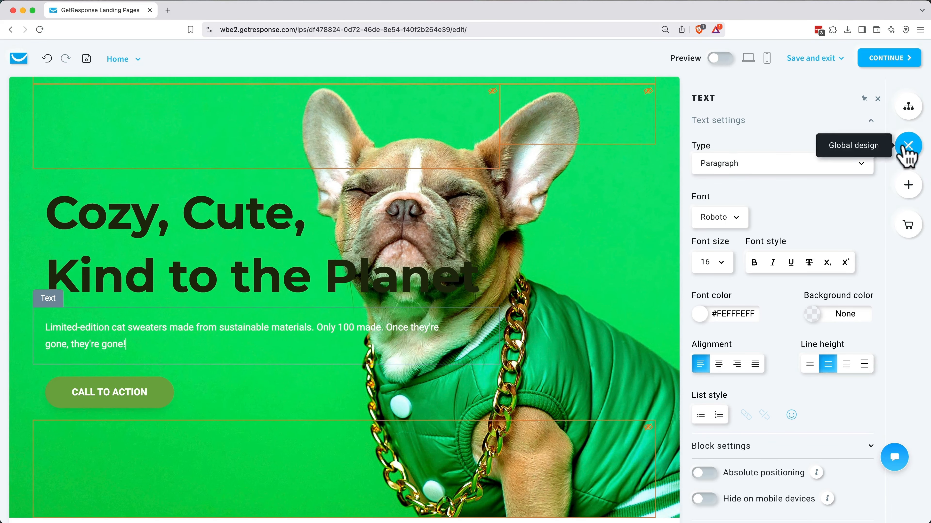
Step: Add a Heading 3 text block reading 'Enter your email to get 20% off!' below the paragraph
{"action": "left_click", "coordinate": [909, 185]}
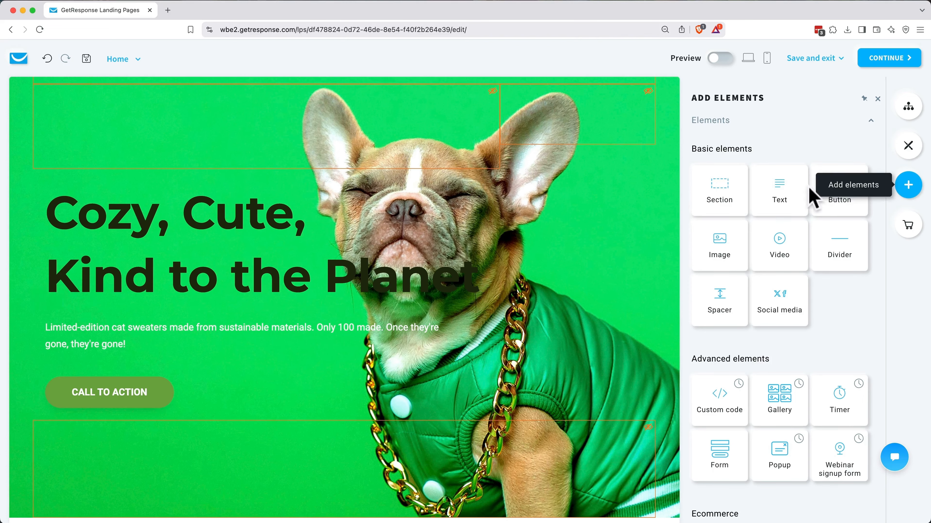
{"action": "left_click_drag", "start_coordinate": [784, 191], "coordinate": [235, 376]}
{"action": "left_click", "coordinate": [424, 178]}
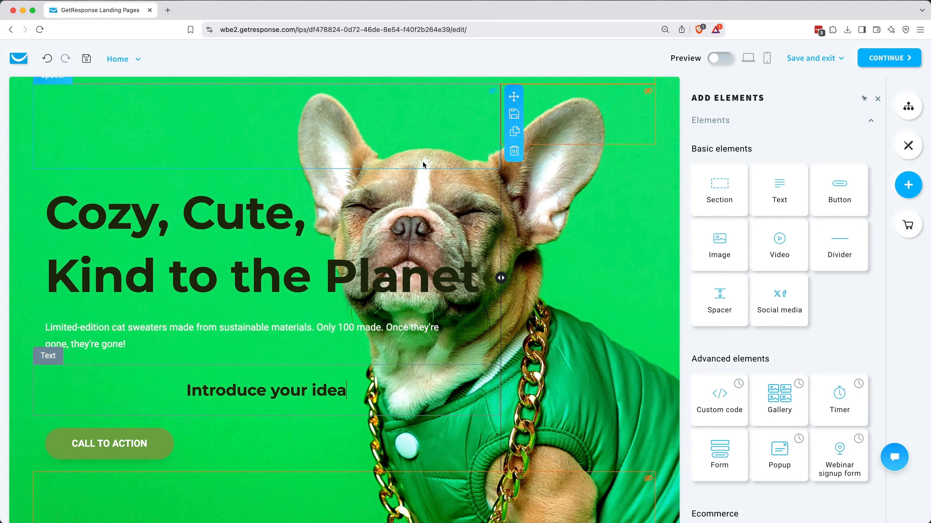
{"action": "double_click", "coordinate": [270, 389]}
{"action": "type", "text": "E"}
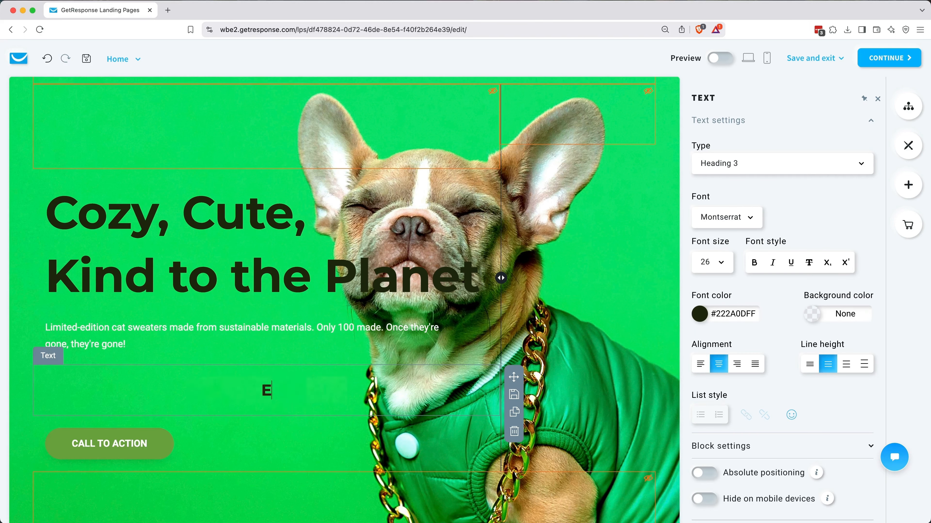
{"action": "type", "text": "nter your email to get 20% off!"}
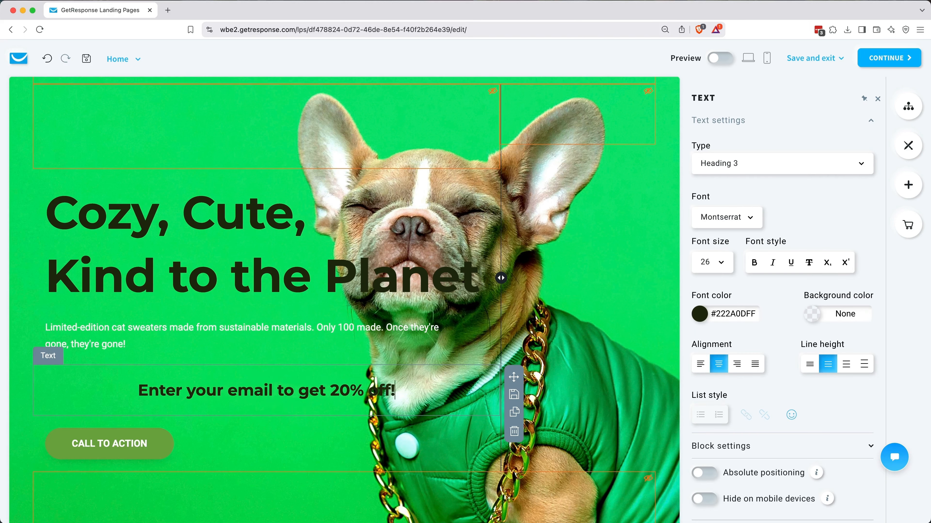
{"action": "scroll", "coordinate": [220, 407], "scroll_direction": "down", "scroll_amount": 2}
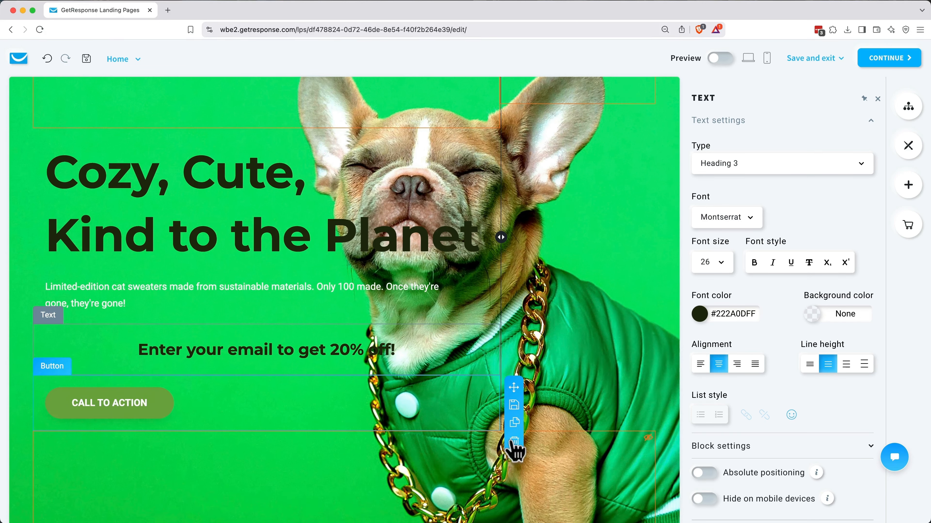
Step: Replace the Call to Action button with a plain Signup-category Name/Email form below the heading
{"action": "left_click", "coordinate": [514, 441]}
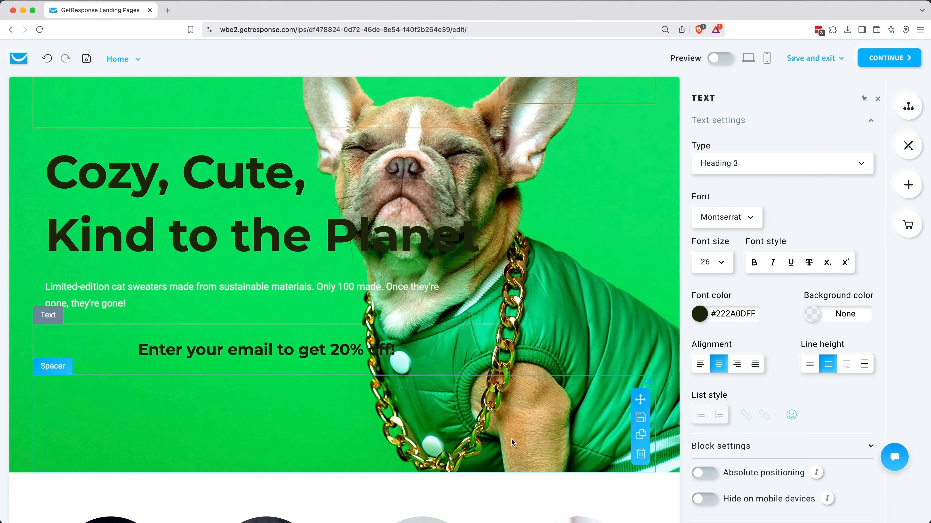
{"action": "left_click", "coordinate": [908, 191]}
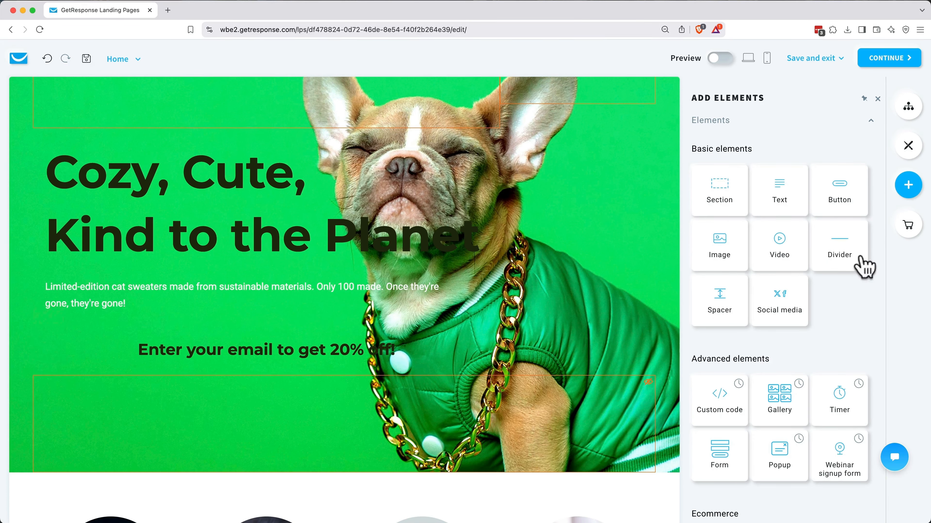
{"action": "left_click_drag", "start_coordinate": [718, 454], "coordinate": [254, 386]}
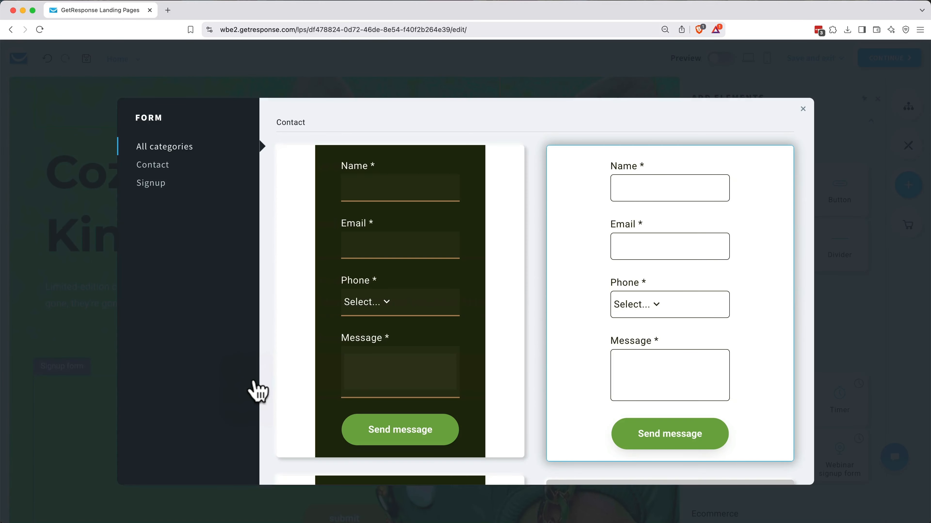
{"action": "scroll", "coordinate": [530, 358], "scroll_direction": "down", "scroll_amount": 9}
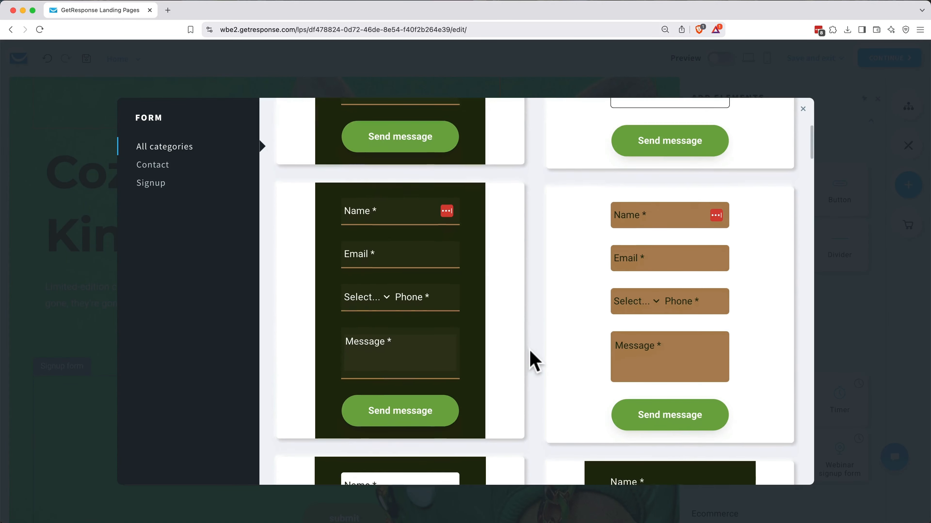
{"action": "left_click", "coordinate": [156, 185]}
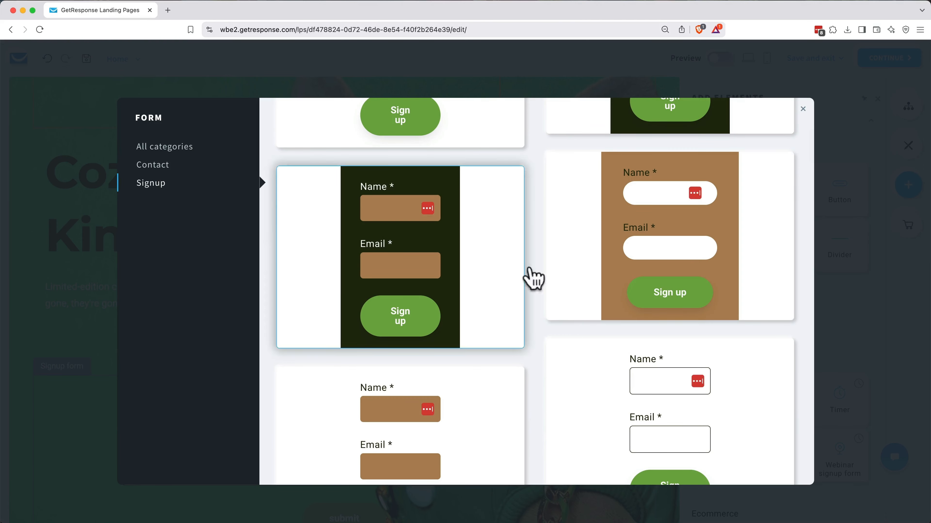
{"action": "scroll", "coordinate": [533, 267], "scroll_direction": "down", "scroll_amount": 6}
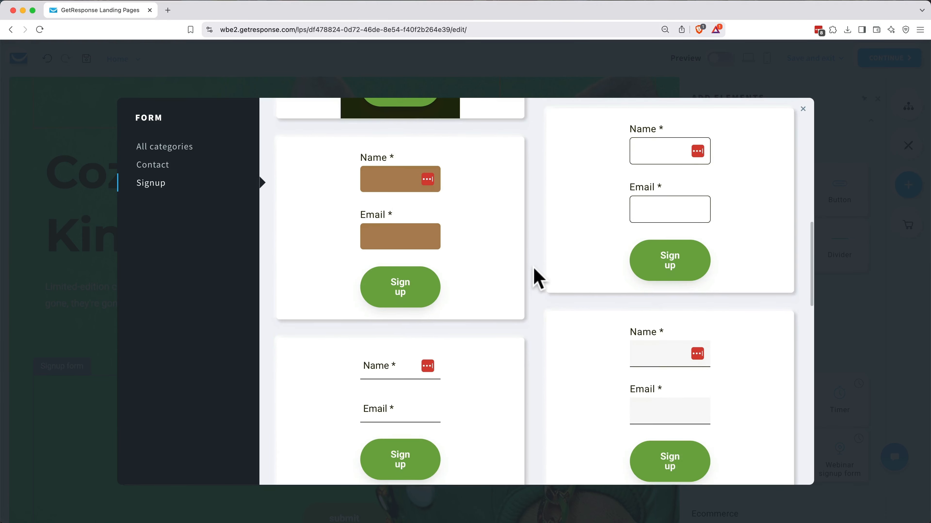
{"action": "left_click", "coordinate": [591, 221]}
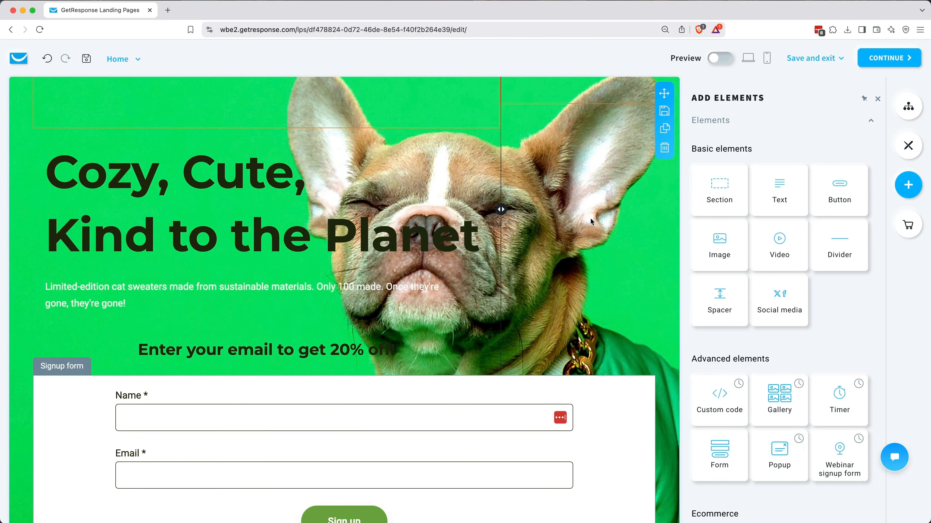
{"action": "scroll", "coordinate": [513, 293], "scroll_direction": "down", "scroll_amount": 3}
Step: Set the form's Success view to Show thank you page and its block colour to None
{"action": "left_click", "coordinate": [440, 418]}
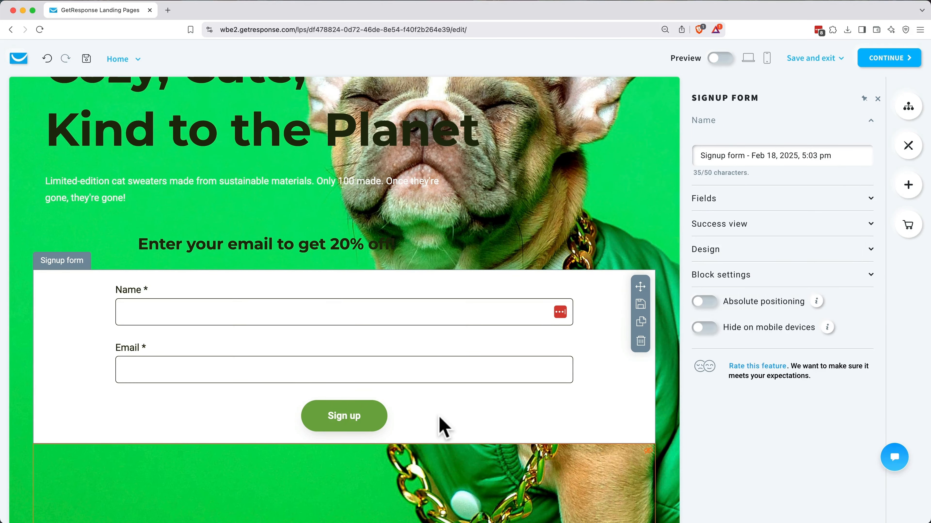
{"action": "left_click", "coordinate": [718, 229]}
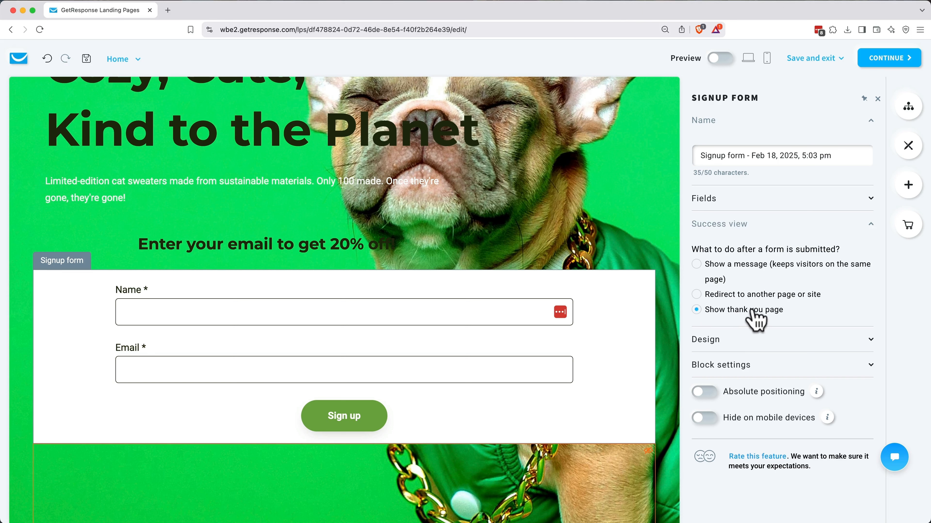
{"action": "left_click", "coordinate": [744, 363]}
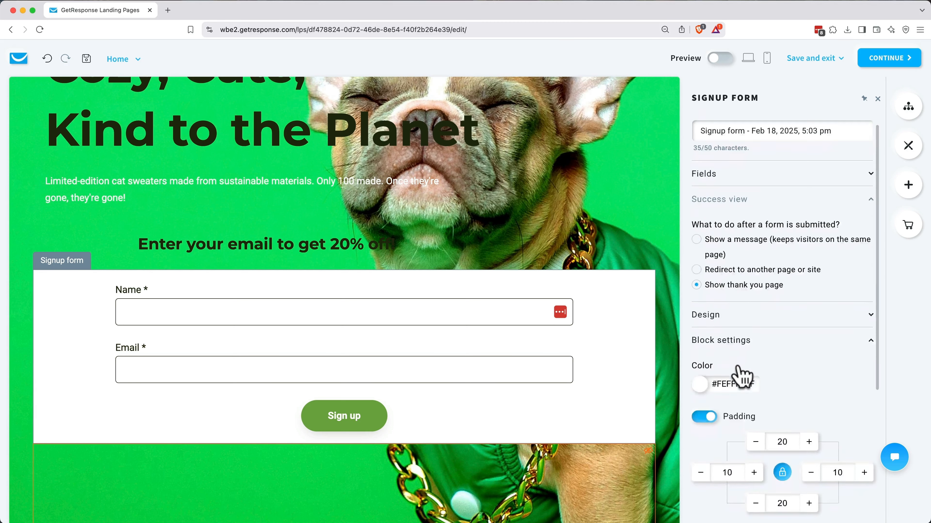
{"action": "left_click", "coordinate": [701, 345]}
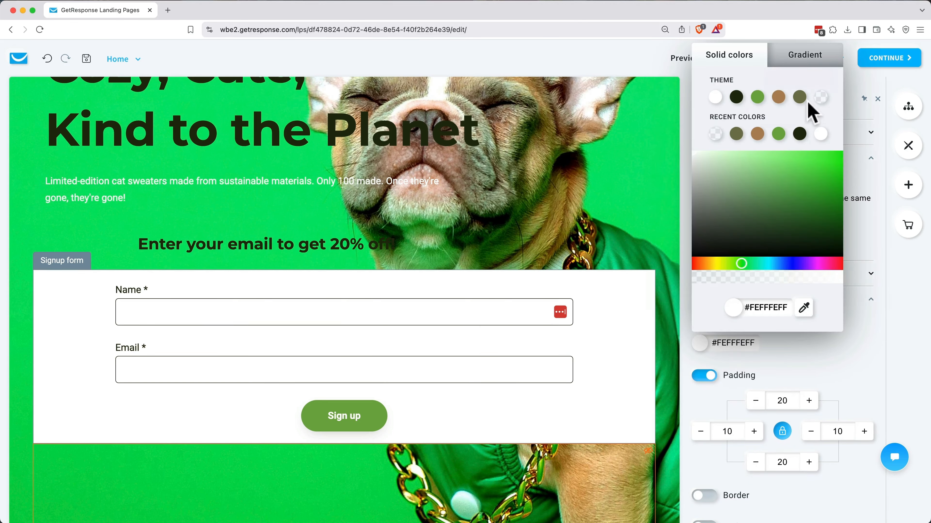
{"action": "left_click", "coordinate": [821, 97]}
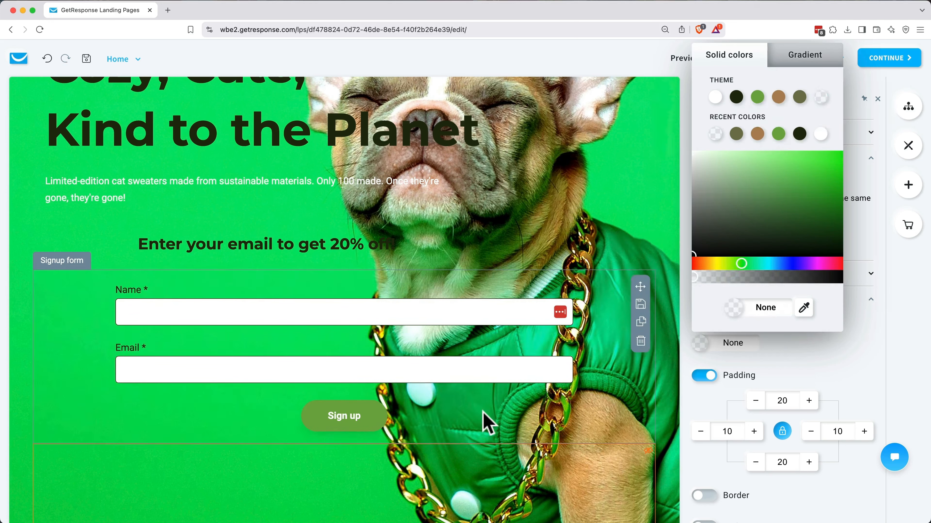
{"action": "left_click", "coordinate": [908, 185]}
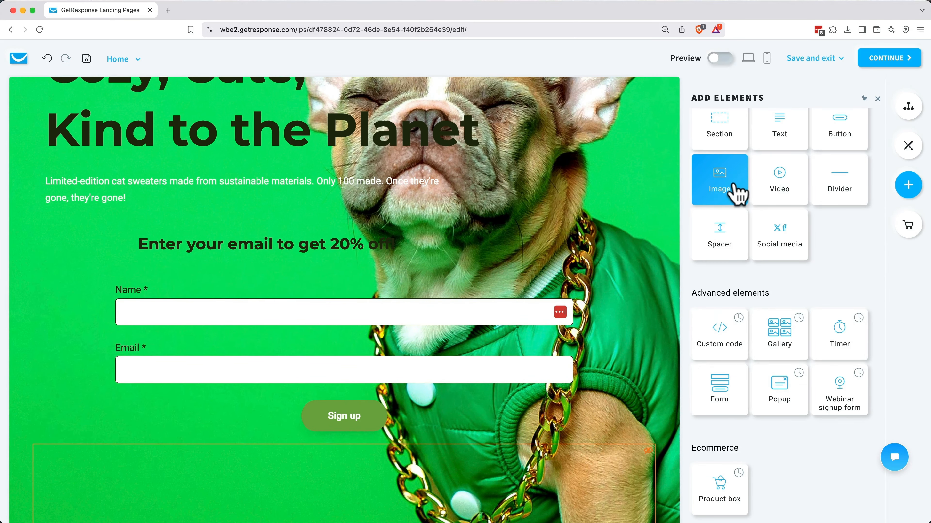
Step: Place a spacer beside the signup form and widen the form next to it
{"action": "left_click_drag", "start_coordinate": [725, 235], "coordinate": [603, 364]}
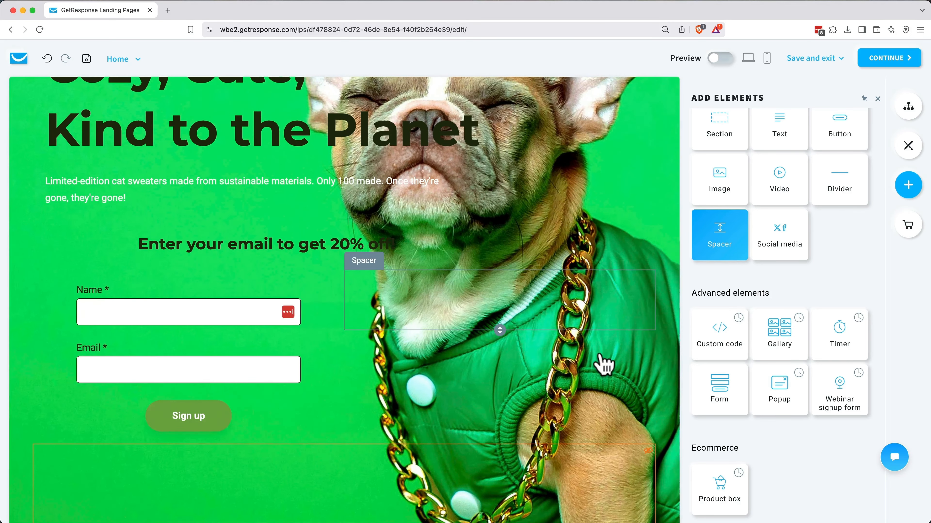
{"action": "left_click_drag", "start_coordinate": [349, 353], "coordinate": [480, 356]}
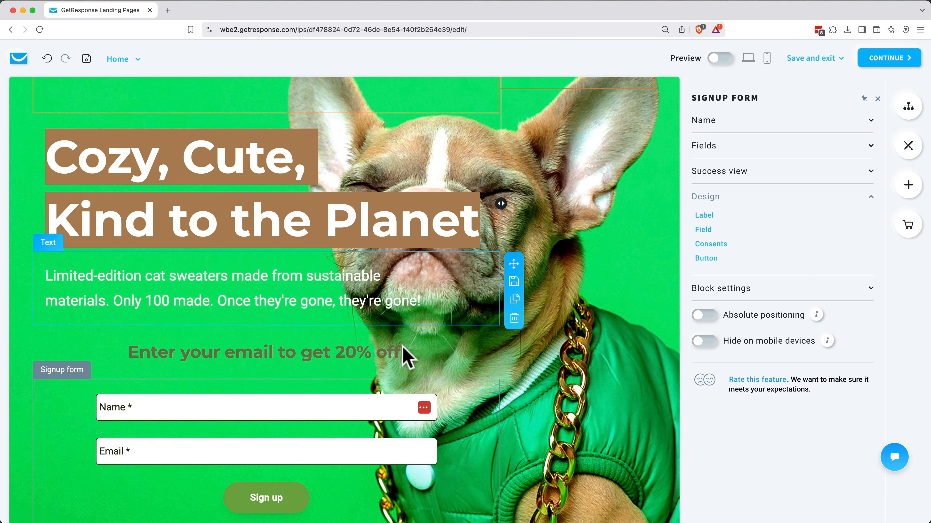
{"action": "scroll", "coordinate": [404, 353], "scroll_direction": "down", "scroll_amount": 3}
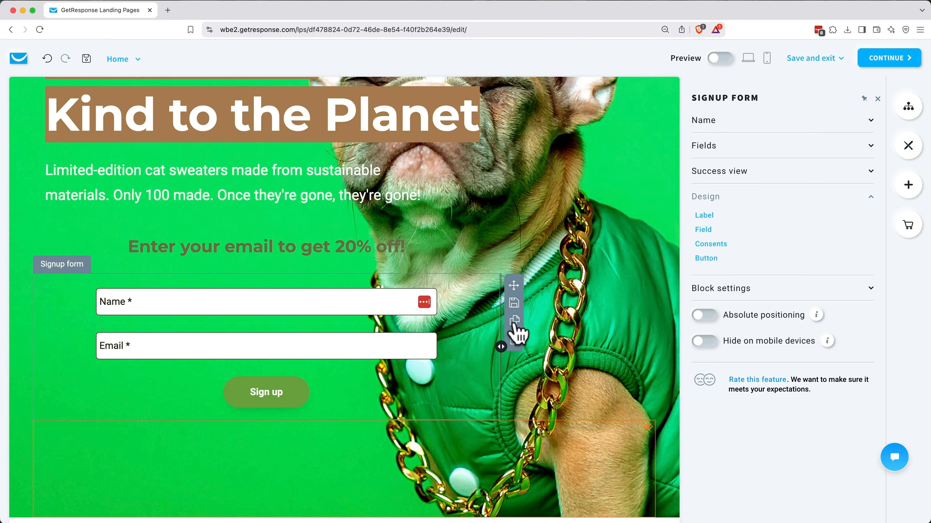
Step: Duplicate the signup form, delete the Call to Action block, and move the copy below the pet cards
{"action": "left_click", "coordinate": [514, 321]}
{"action": "scroll", "coordinate": [515, 329], "scroll_direction": "down", "scroll_amount": 10}
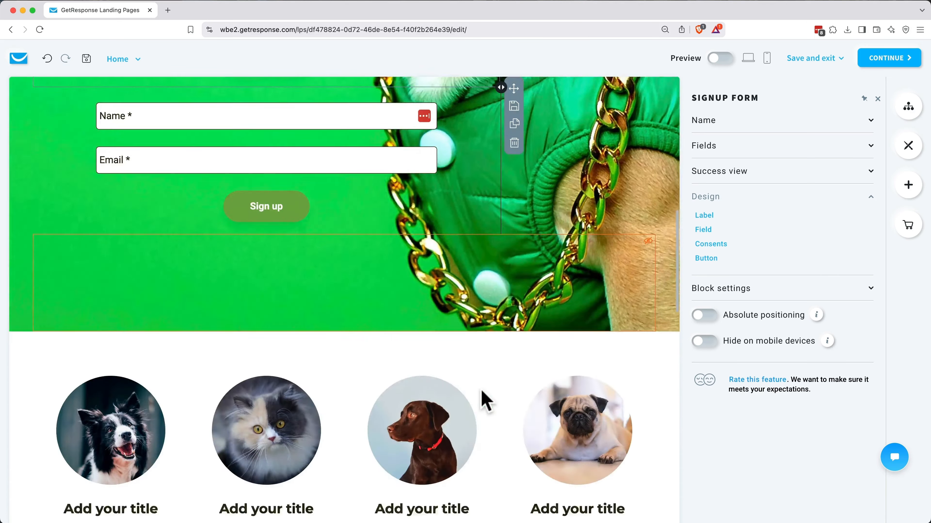
{"action": "left_click", "coordinate": [638, 476]}
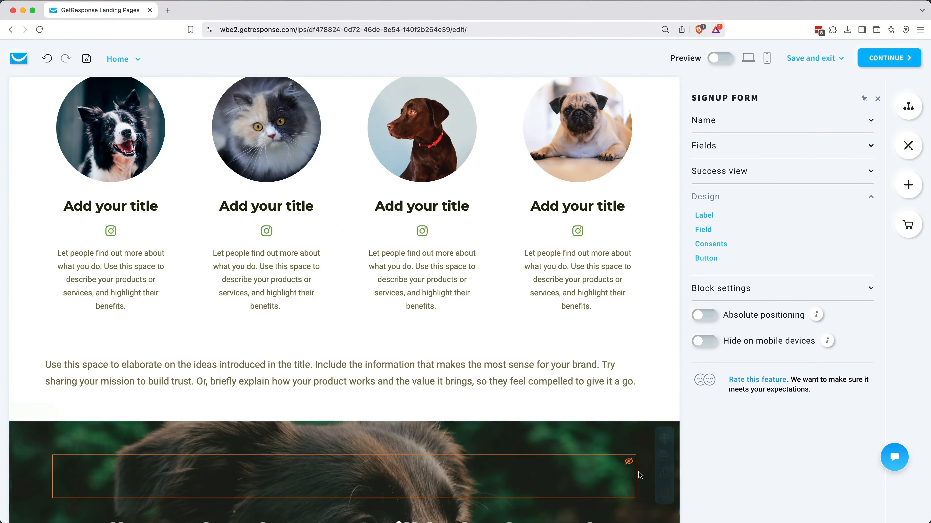
{"action": "scroll", "coordinate": [466, 383], "scroll_direction": "up", "scroll_amount": 9}
{"action": "scroll", "coordinate": [464, 374], "scroll_direction": "up", "scroll_amount": 1}
{"action": "mouse_move", "coordinate": [475, 191]}
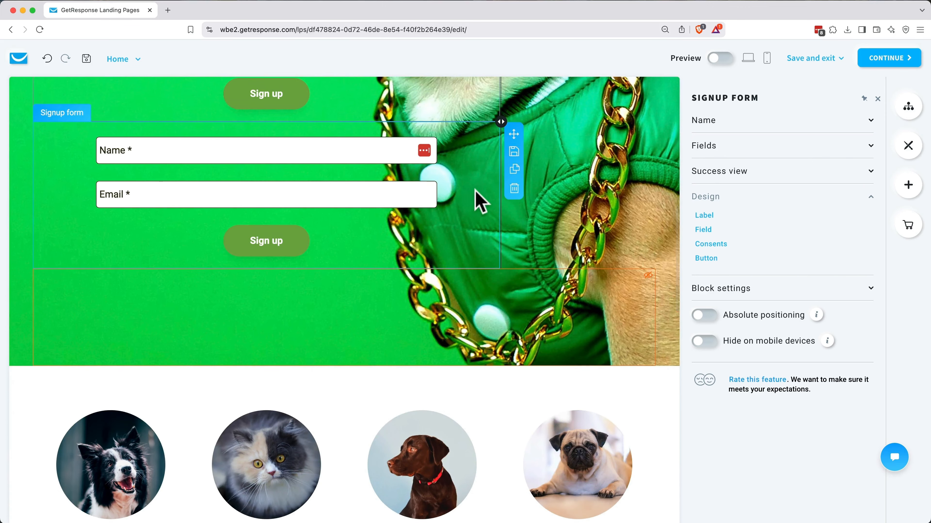
{"action": "left_click_drag", "start_coordinate": [514, 136], "coordinate": [388, 316]}
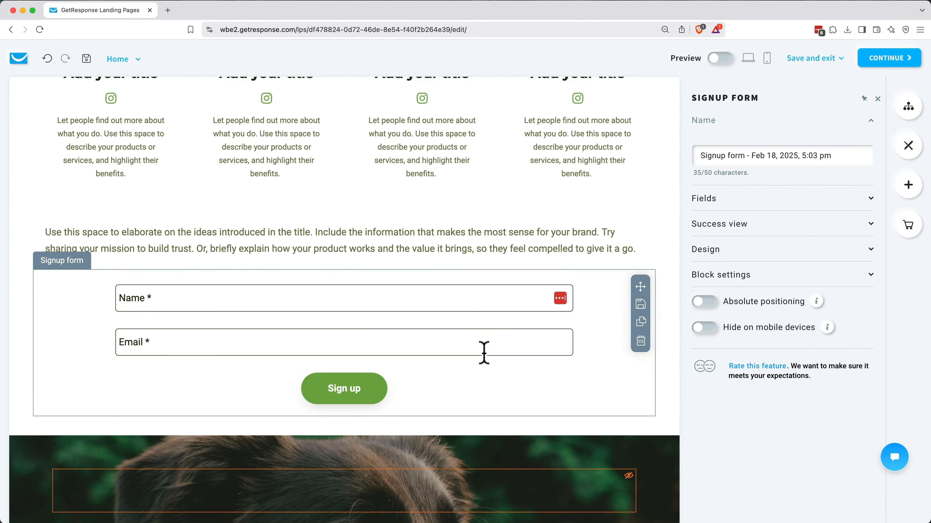
Step: Copy the 'Enter your email to get 20% off!' heading above the lower form and colour it #222A0DFF
{"action": "key", "text": "super+z"}
{"action": "left_click", "coordinate": [517, 217]}
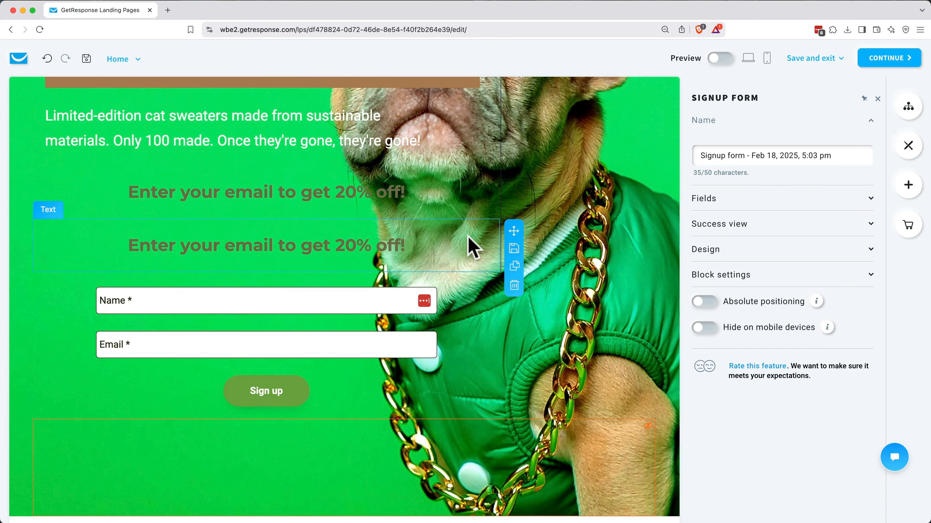
{"action": "left_click_drag", "start_coordinate": [514, 234], "coordinate": [496, 325]}
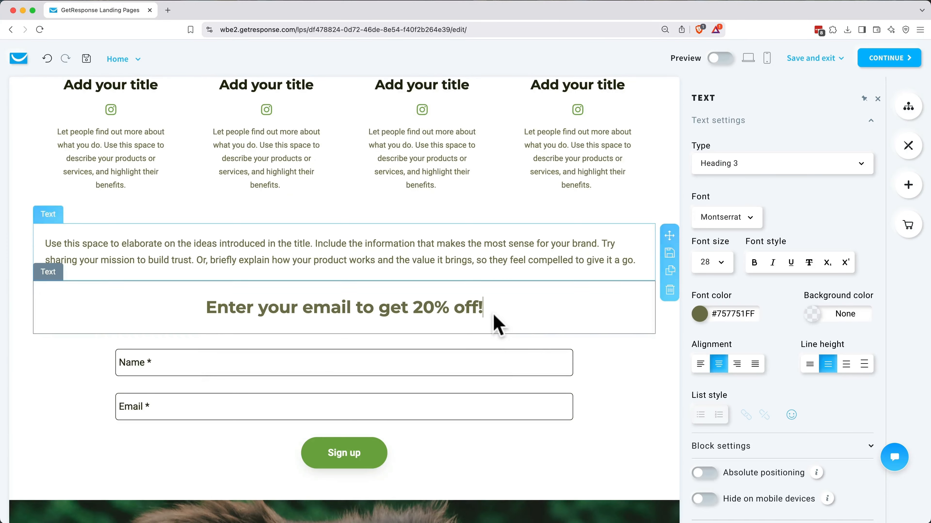
{"action": "triple_click", "coordinate": [446, 308]}
{"action": "left_click", "coordinate": [699, 314]}
{"action": "left_click", "coordinate": [587, 223]}
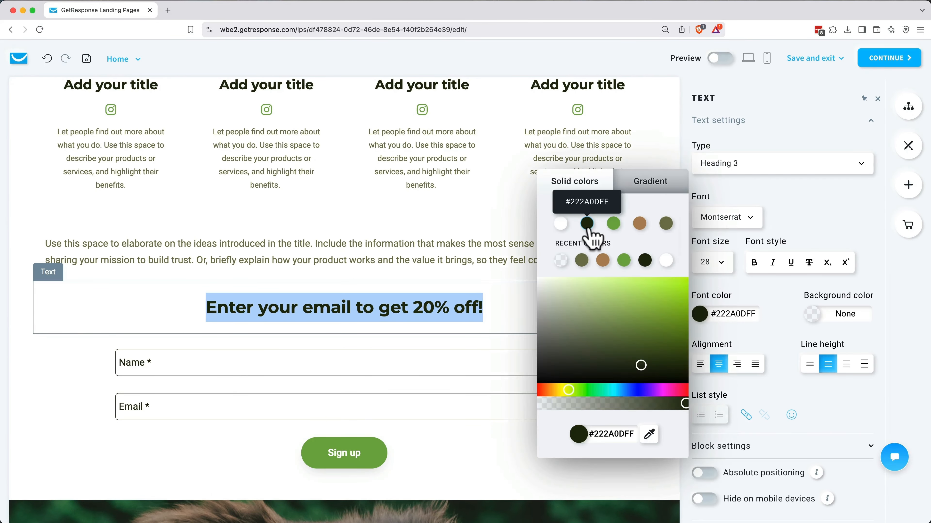
{"action": "left_click", "coordinate": [528, 305]}
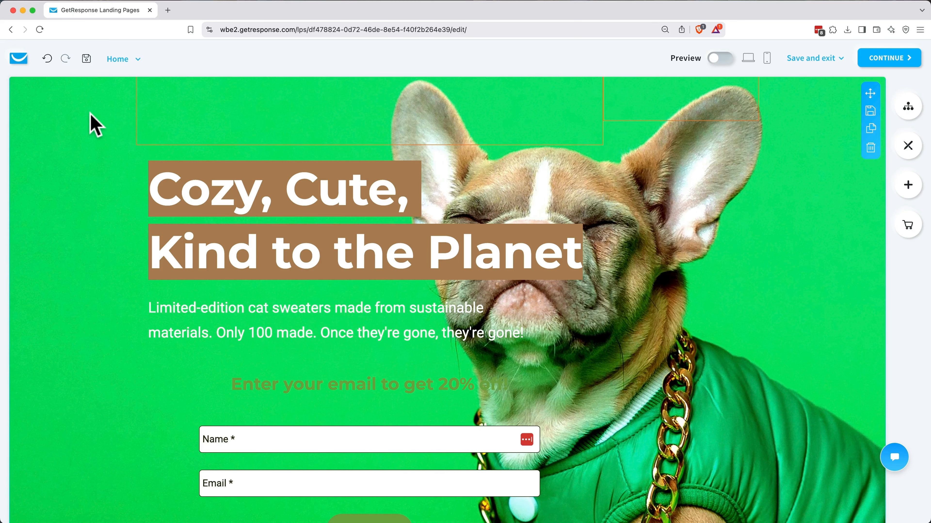
Step: Upload the cat-sweater photo and set it as the hero section's background image
{"action": "left_click", "coordinate": [92, 123]}
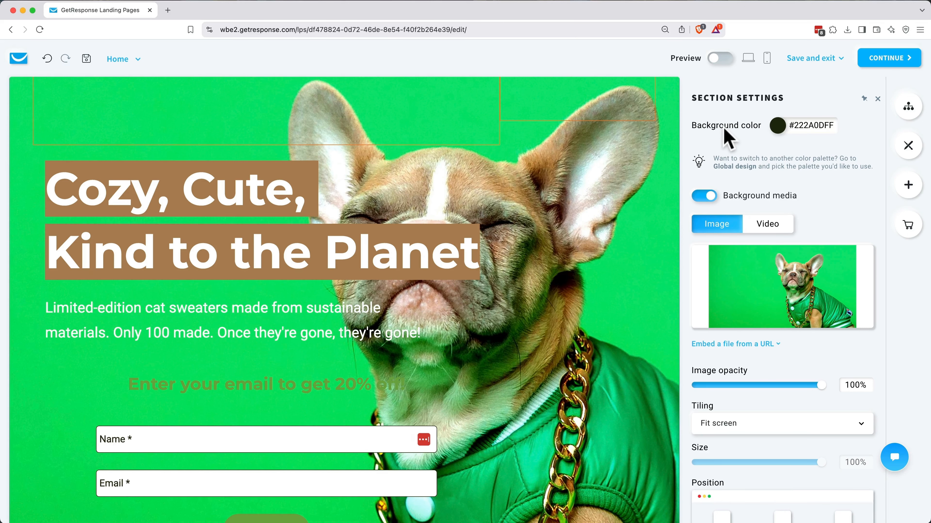
{"action": "mouse_move", "coordinate": [769, 276]}
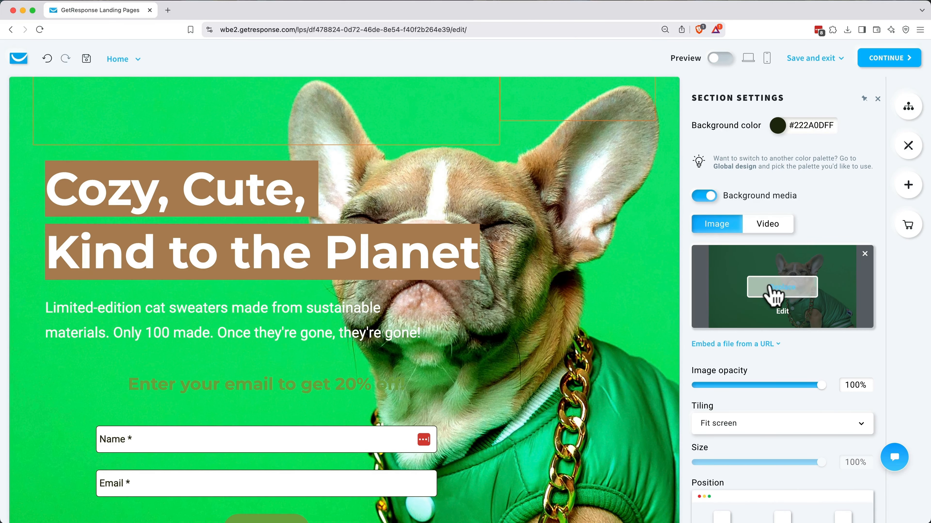
{"action": "left_click", "coordinate": [773, 290]}
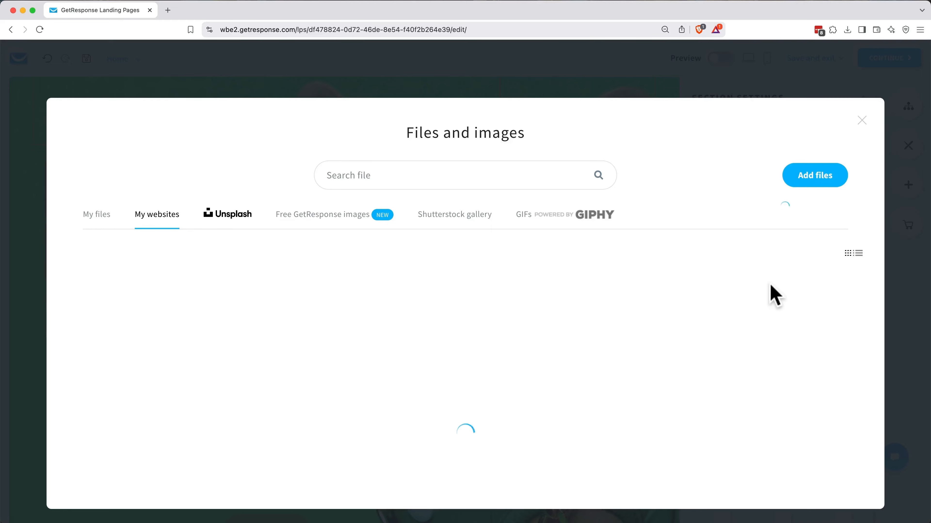
{"action": "left_click", "coordinate": [815, 175]}
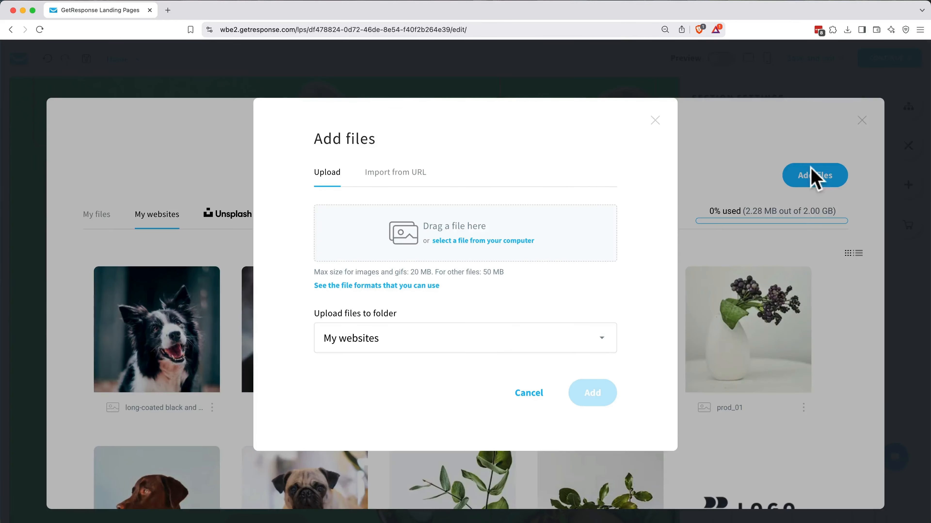
{"action": "left_click", "coordinate": [480, 241]}
{"action": "double_click", "coordinate": [508, 222]}
{"action": "left_click", "coordinate": [592, 398]}
{"action": "left_click", "coordinate": [100, 229]}
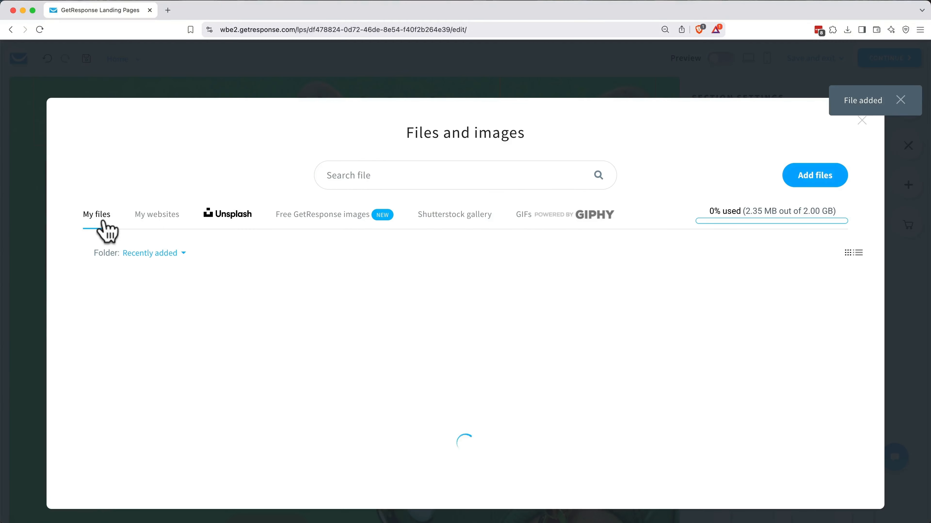
{"action": "left_click", "coordinate": [152, 342]}
Step: Dim the section's background image opacity to about 20%
{"action": "scroll", "coordinate": [430, 363], "scroll_direction": "down", "scroll_amount": 2}
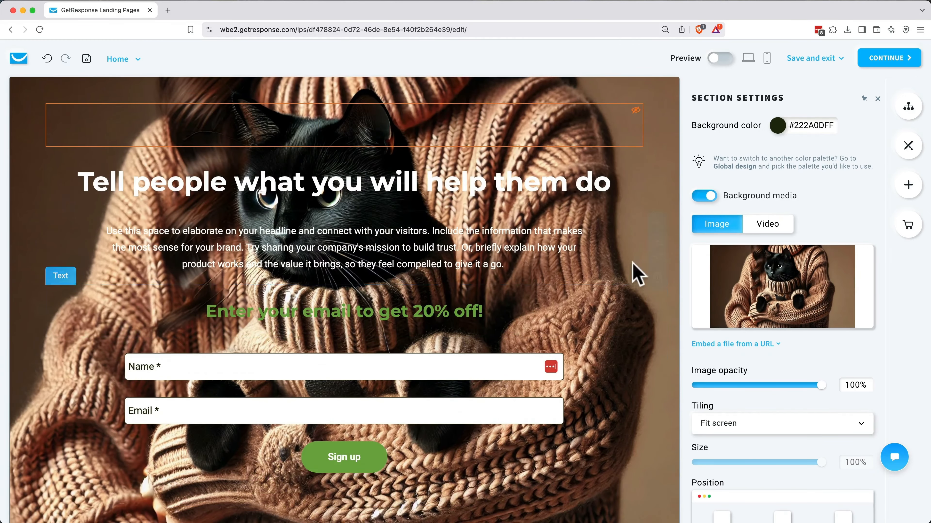
{"action": "scroll", "coordinate": [638, 266], "scroll_direction": "up", "scroll_amount": 1}
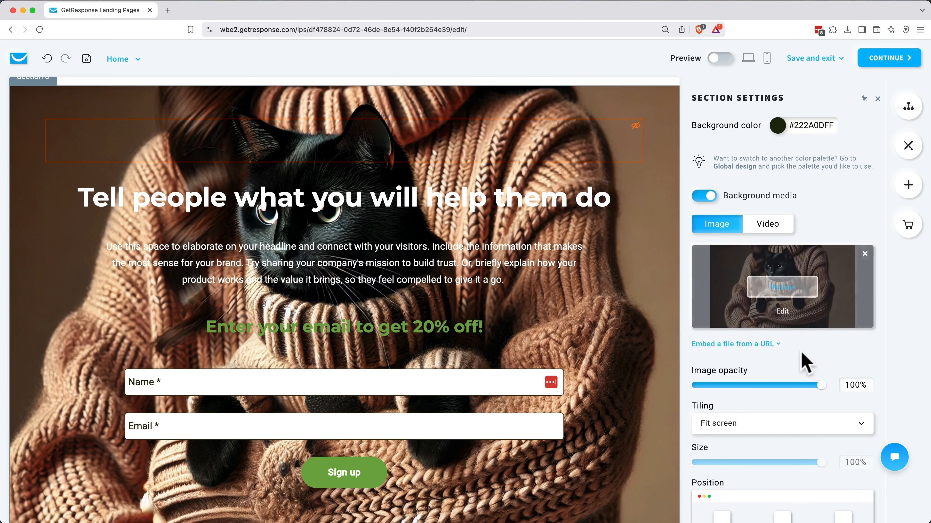
{"action": "scroll", "coordinate": [806, 358], "scroll_direction": "down", "scroll_amount": 1}
{"action": "left_click_drag", "start_coordinate": [820, 359], "coordinate": [720, 358]}
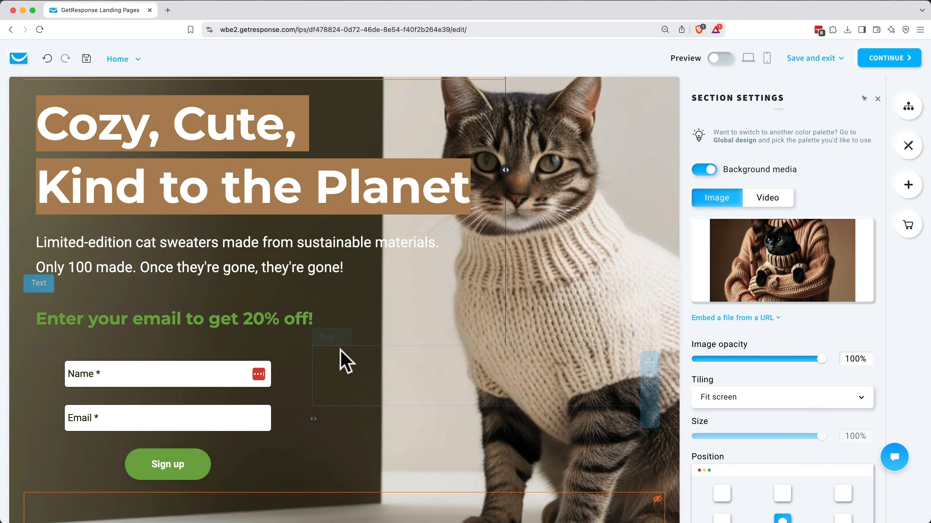
Step: Widen the hero text column so the title fits on two lines, then close Section Settings
{"action": "left_click_drag", "start_coordinate": [497, 177], "coordinate": [464, 182]}
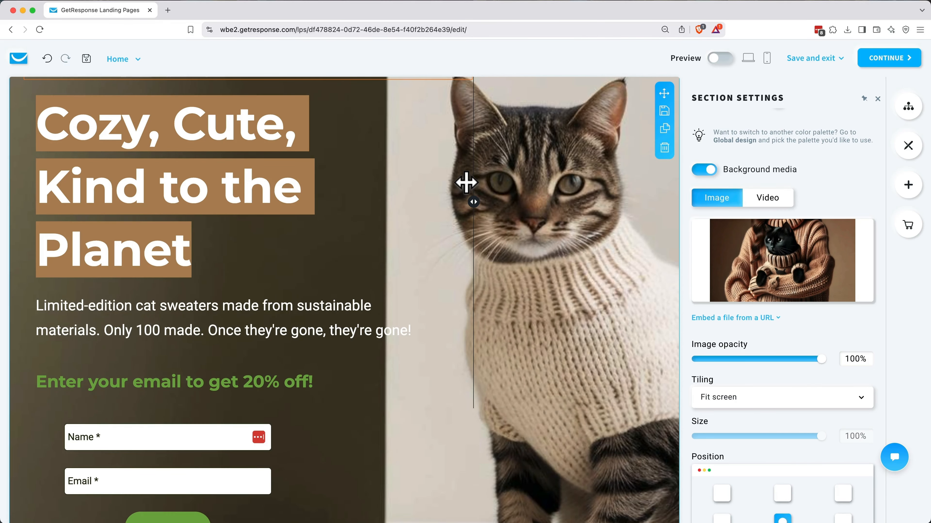
{"action": "left_click_drag", "start_coordinate": [484, 183], "coordinate": [504, 181]}
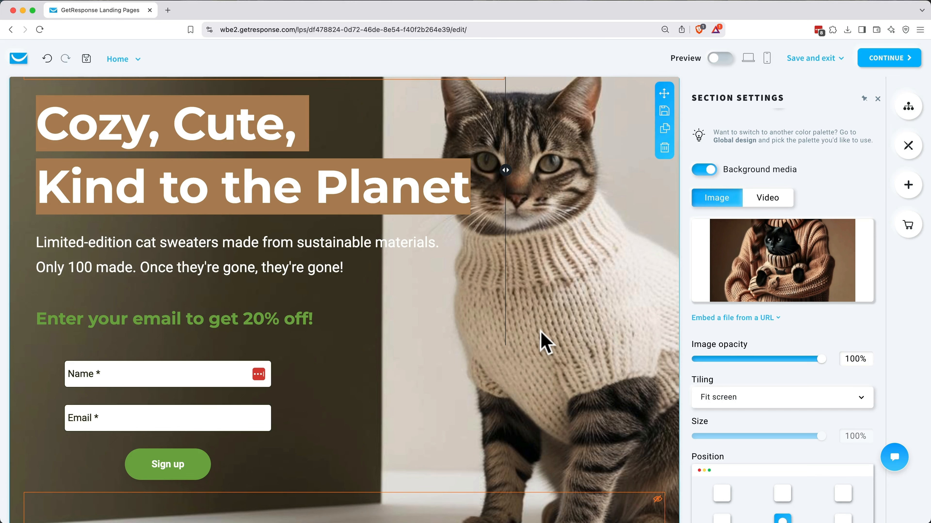
{"action": "left_click", "coordinate": [877, 100]}
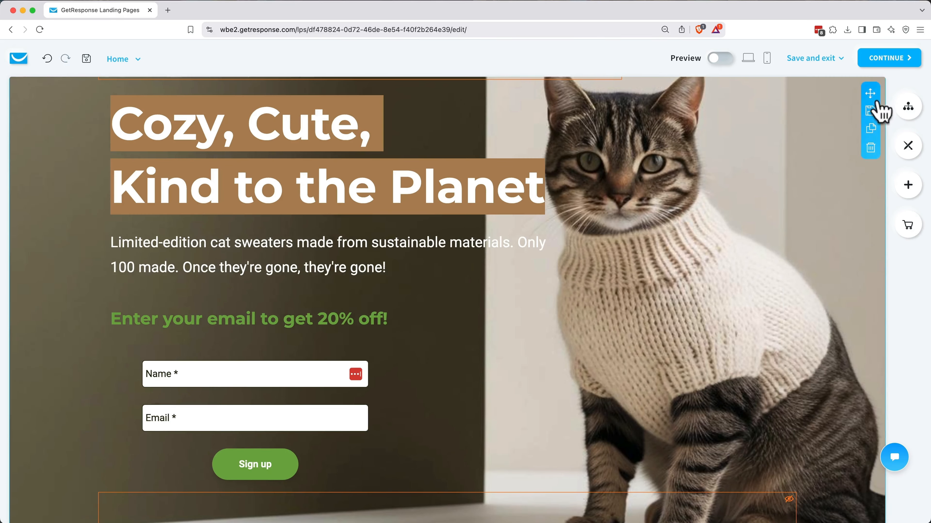
{"action": "scroll", "coordinate": [707, 208], "scroll_direction": "up", "scroll_amount": 2}
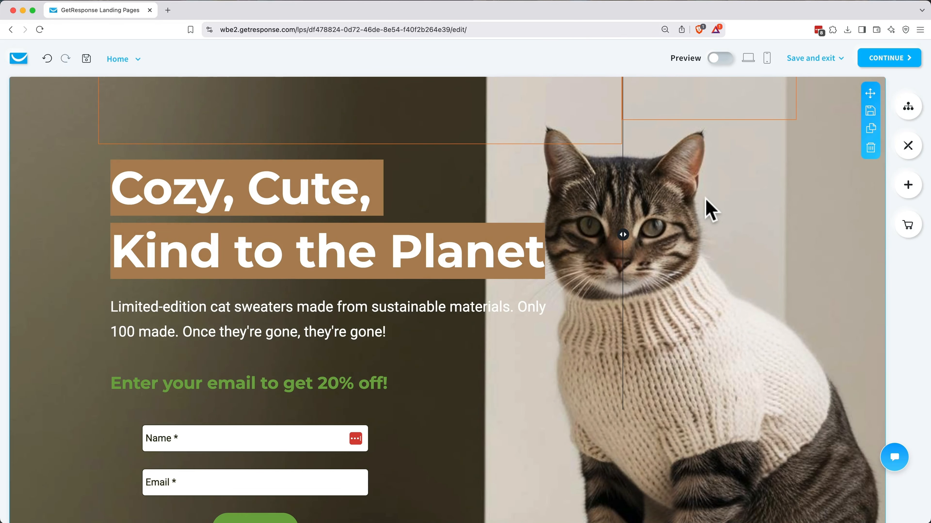
{"action": "left_click", "coordinate": [766, 60]}
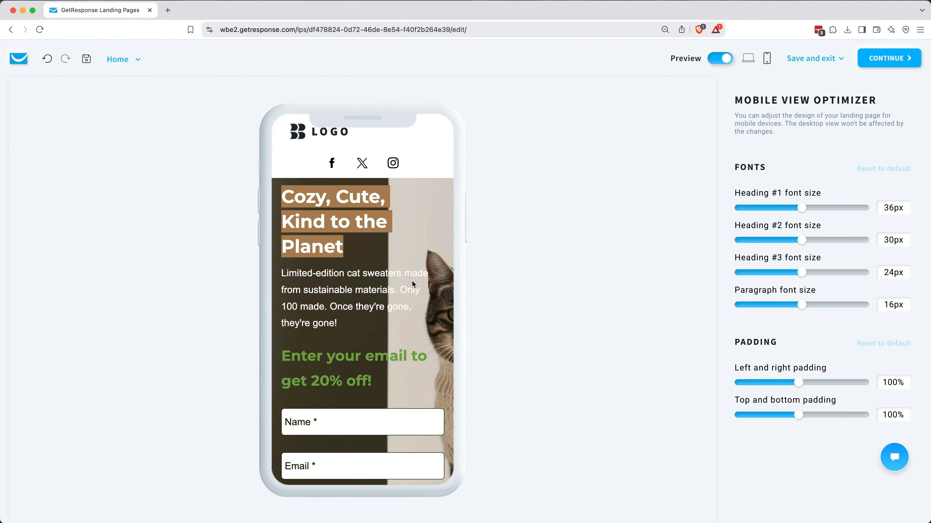
{"action": "scroll", "coordinate": [412, 280], "scroll_direction": "down", "scroll_amount": 3}
{"action": "scroll", "coordinate": [412, 280], "scroll_direction": "down", "scroll_amount": 2}
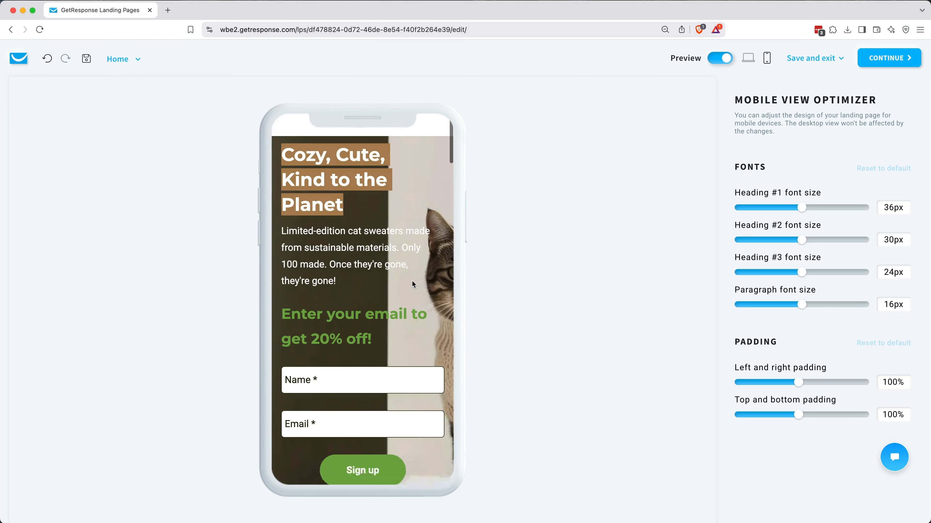
{"action": "scroll", "coordinate": [411, 280], "scroll_direction": "up", "scroll_amount": 2}
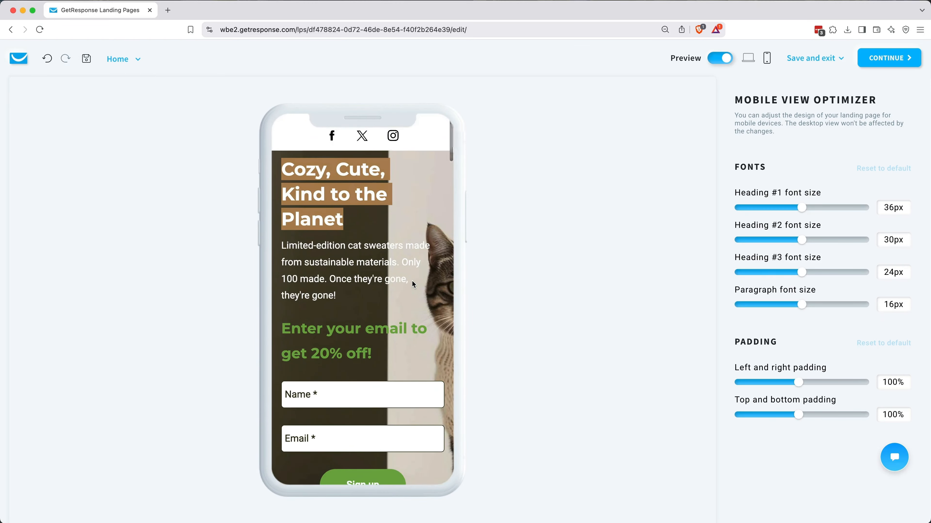
{"action": "scroll", "coordinate": [412, 280], "scroll_direction": "down", "scroll_amount": 6}
{"action": "scroll", "coordinate": [412, 280], "scroll_direction": "down", "scroll_amount": 3}
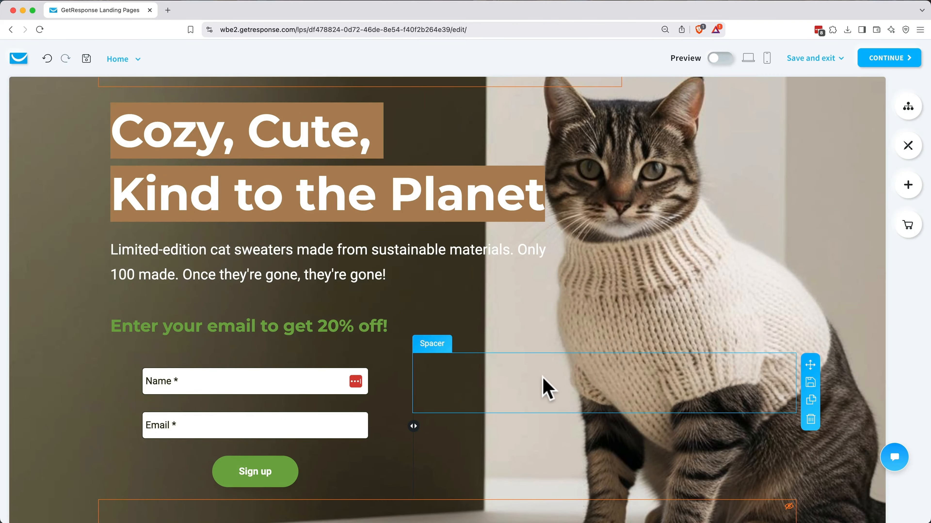
Step: Hide the spacer beside the hero signup form on mobile and check the phone preview
{"action": "left_click", "coordinate": [543, 378]}
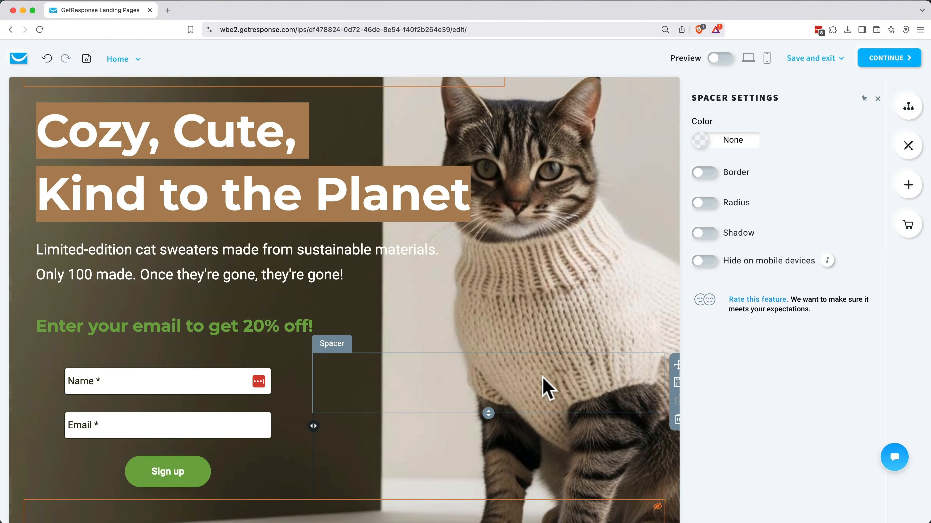
{"action": "left_click", "coordinate": [704, 262]}
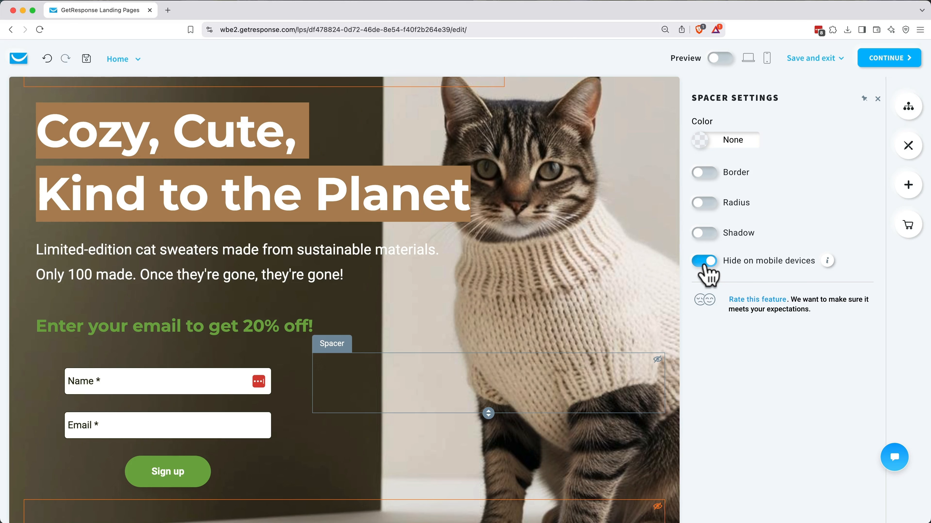
{"action": "left_click", "coordinate": [767, 58]}
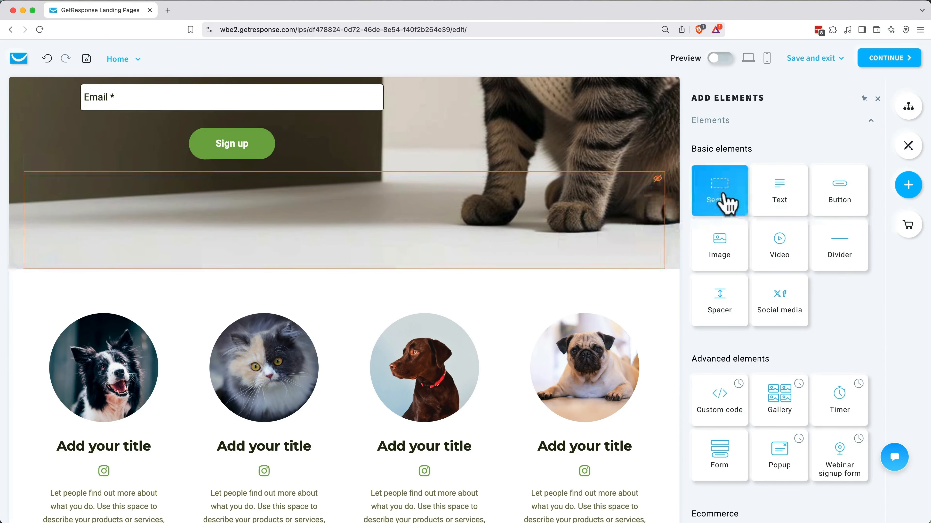
Step: Add a testimonials section below the hero and paste in the second review in white
{"action": "left_click_drag", "start_coordinate": [727, 203], "coordinate": [407, 284]}
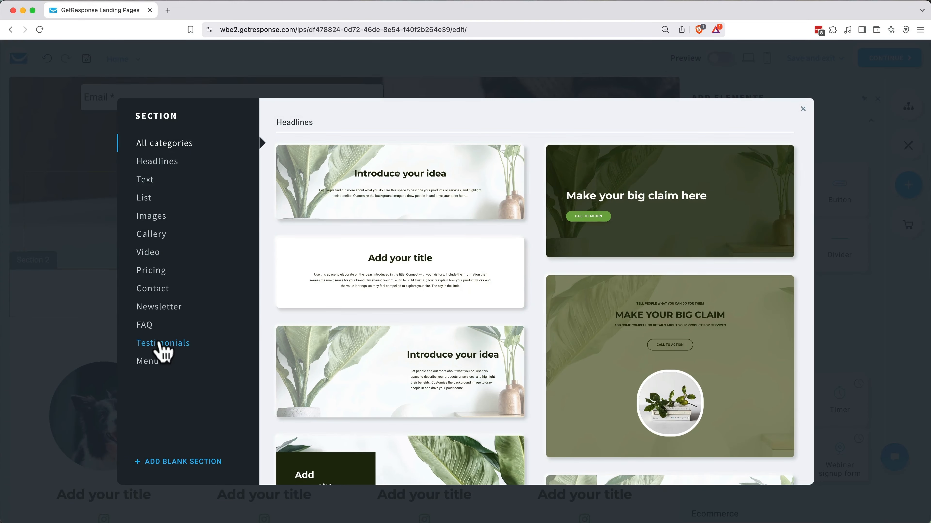
{"action": "left_click", "coordinate": [161, 347]}
{"action": "scroll", "coordinate": [443, 246], "scroll_direction": "down", "scroll_amount": 10}
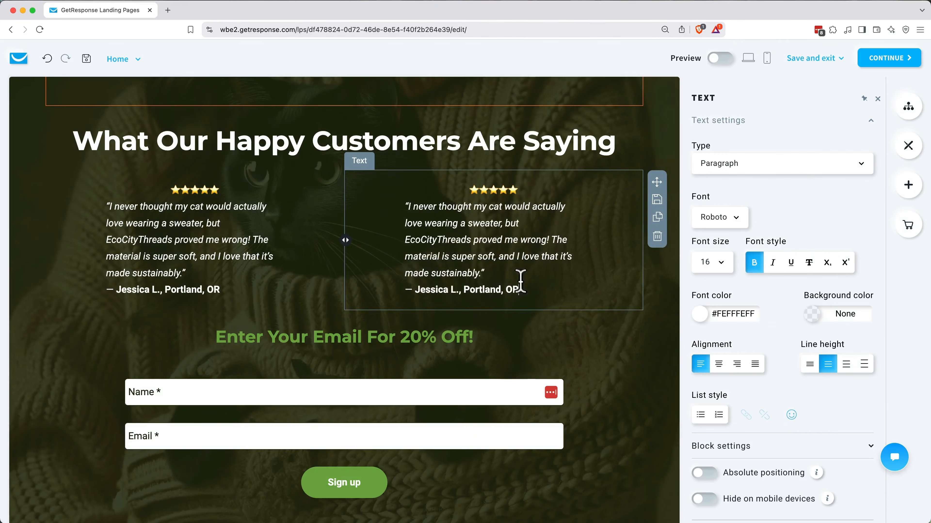
{"action": "left_click_drag", "start_coordinate": [520, 284], "coordinate": [471, 192]}
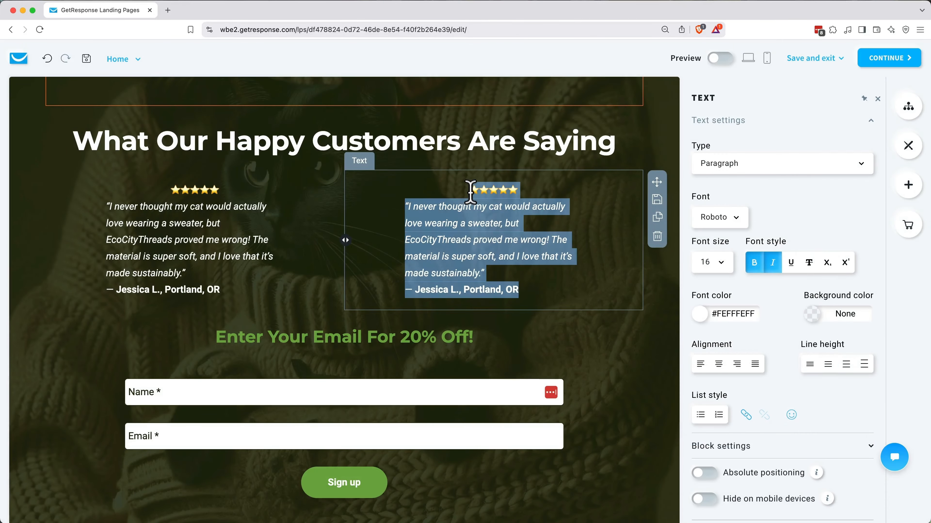
{"action": "key", "text": "super+v"}
{"action": "left_click", "coordinate": [484, 235]}
{"action": "key", "text": "super+a"}
{"action": "left_click", "coordinate": [700, 314]}
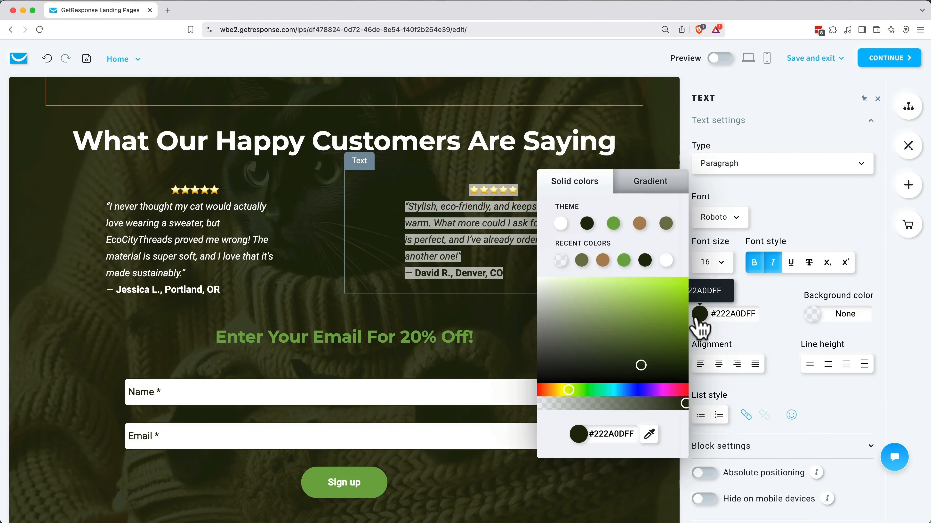
{"action": "left_click", "coordinate": [560, 224]}
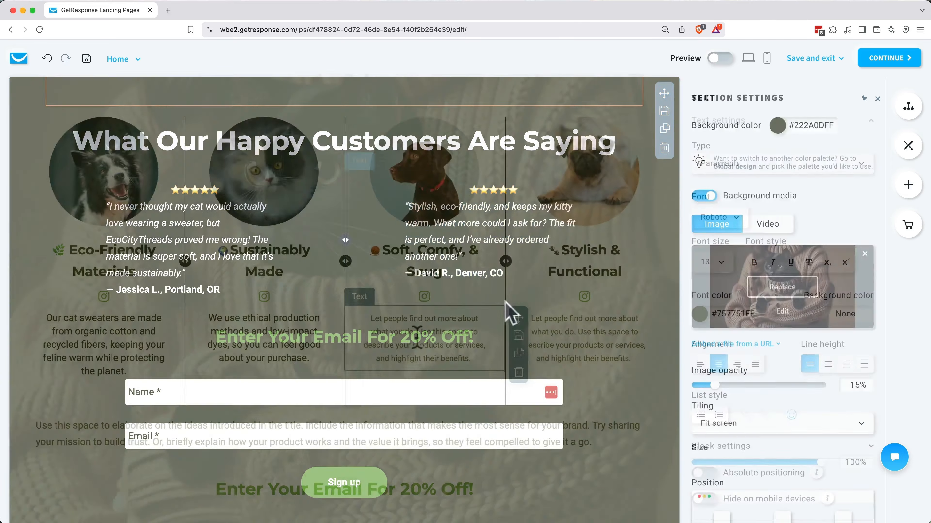
Step: Paste the descriptions under 'Soft, Comfy, & Snug' and 'Stylish & Functional'
{"action": "key", "text": "super+a"}
{"action": "type", "text": "Designed with your cat’s comfort in mind, our sweaters are lightweight, breathable, and ultra-soft—no itchy fabrics here!"}
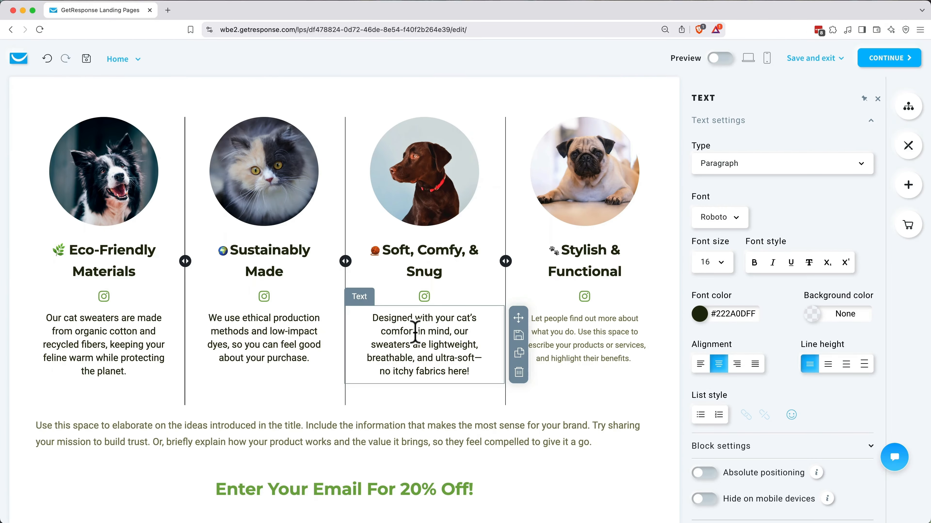
{"action": "left_click", "coordinate": [593, 334]}
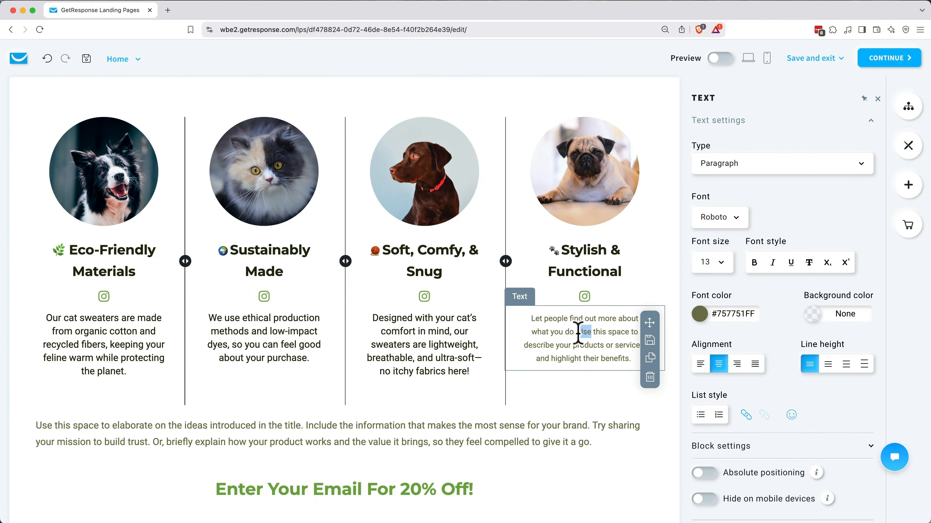
{"action": "key", "text": "super+a"}
{"action": "type", "text": "From playful patterns to classic knits, our designs keep your cat looking adorable while staying warm all season long."}
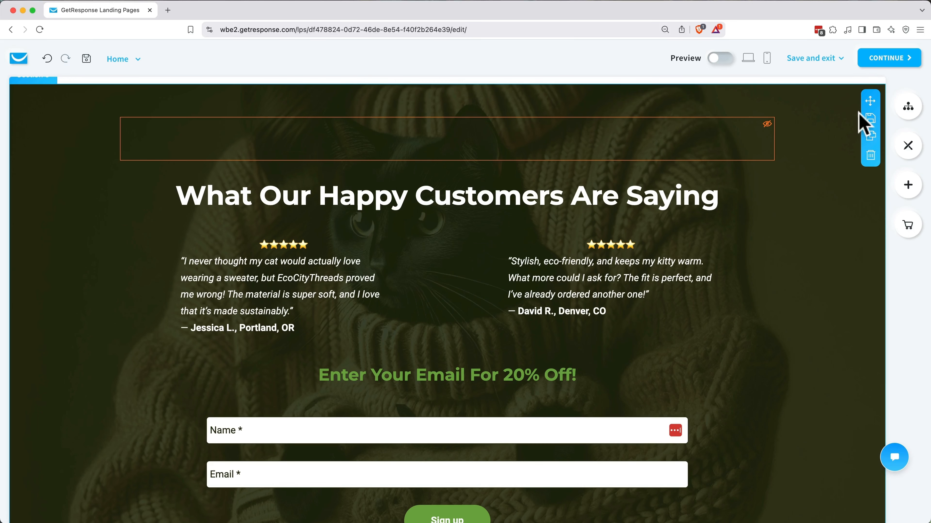
Step: Save the section as a block named 'Testimonial block with background image and form'
{"action": "left_click", "coordinate": [874, 123]}
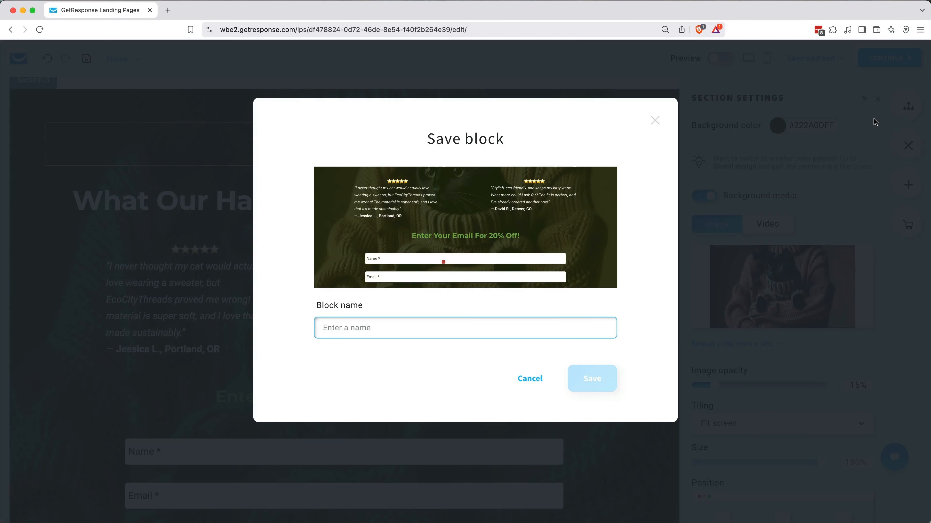
{"action": "type", "text": "Testimonial block with background image and form"}
{"action": "left_click", "coordinate": [601, 377]}
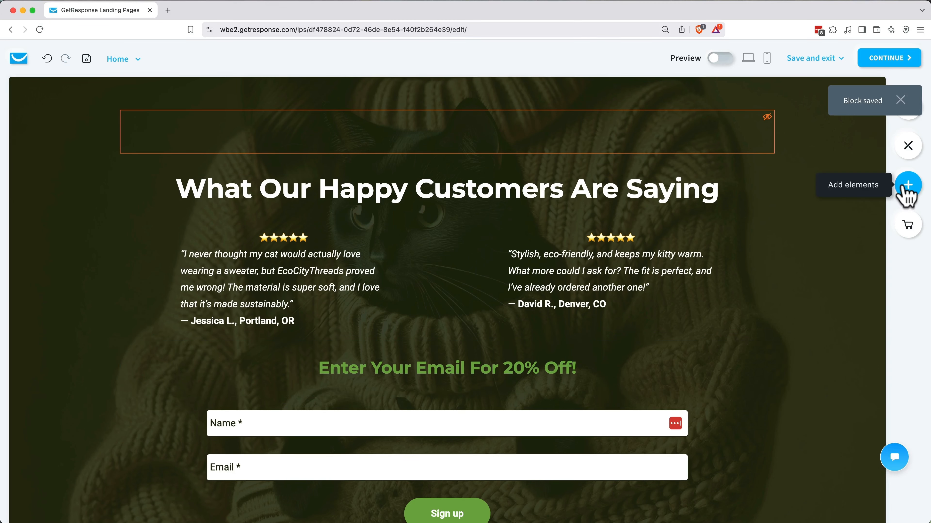
Step: Check that the saved block appears under My blocks in Add elements
{"action": "left_click", "coordinate": [908, 191]}
{"action": "scroll", "coordinate": [802, 331], "scroll_direction": "down", "scroll_amount": 5}
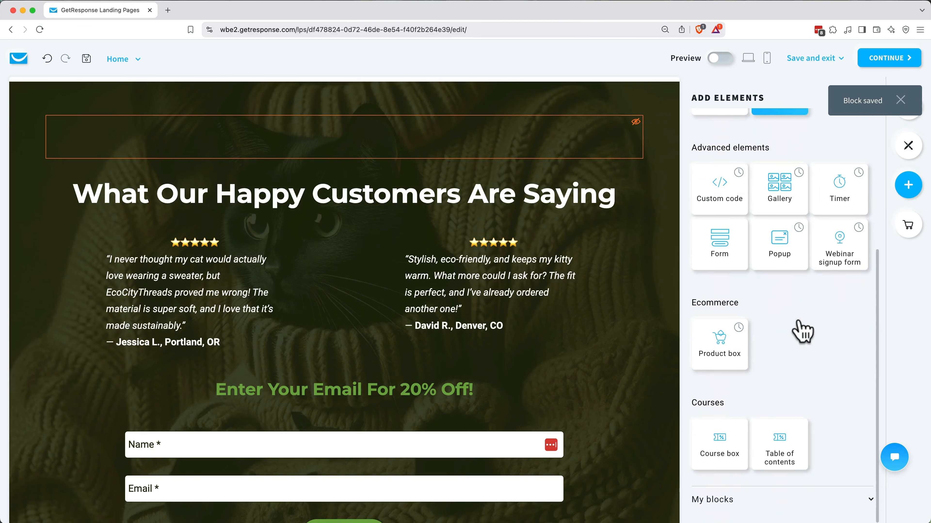
{"action": "left_click", "coordinate": [733, 501]}
{"action": "scroll", "coordinate": [738, 502], "scroll_direction": "down", "scroll_amount": 4}
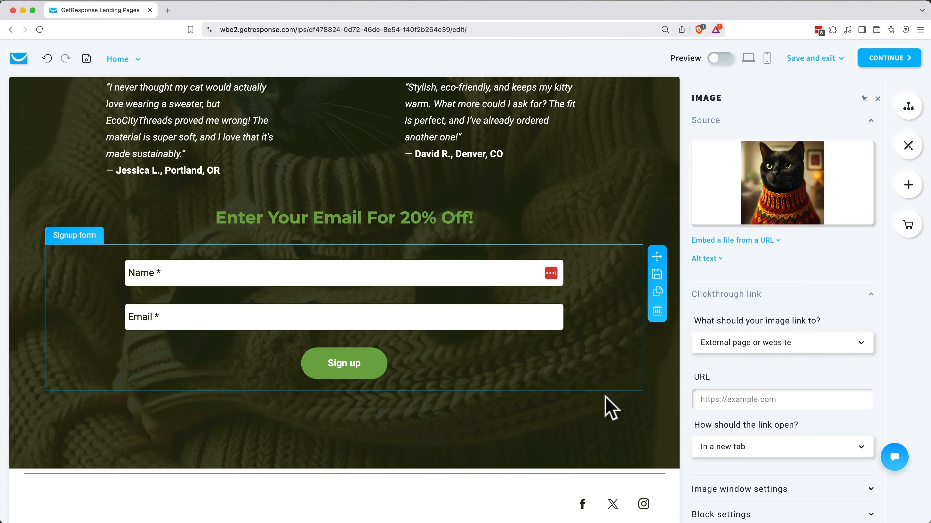
{"action": "mouse_move", "coordinate": [557, 494]}
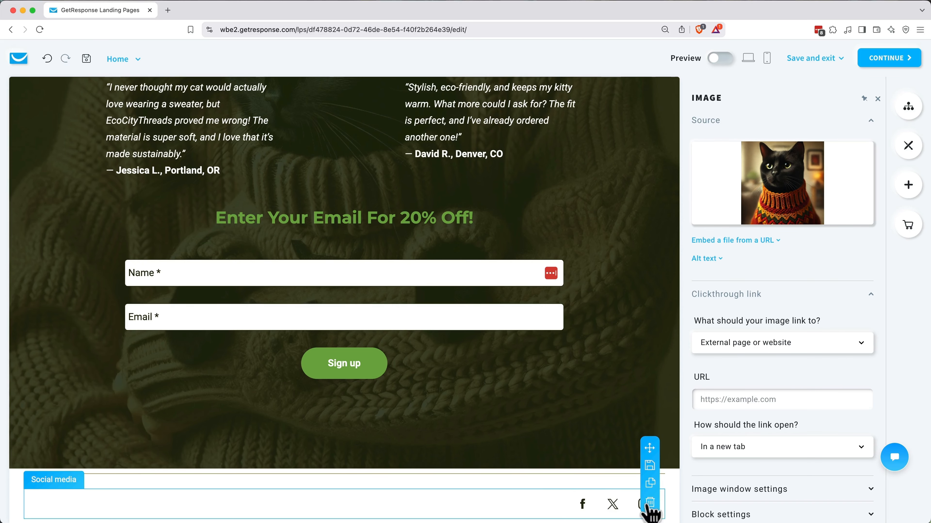
Step: Delete the social media icons block from the page header
{"action": "left_click", "coordinate": [650, 504]}
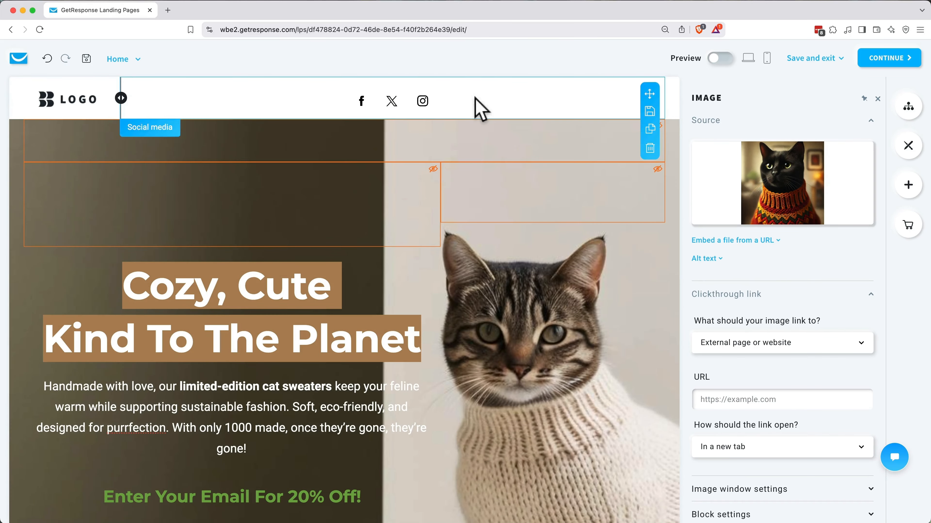
{"action": "left_click", "coordinate": [477, 104]}
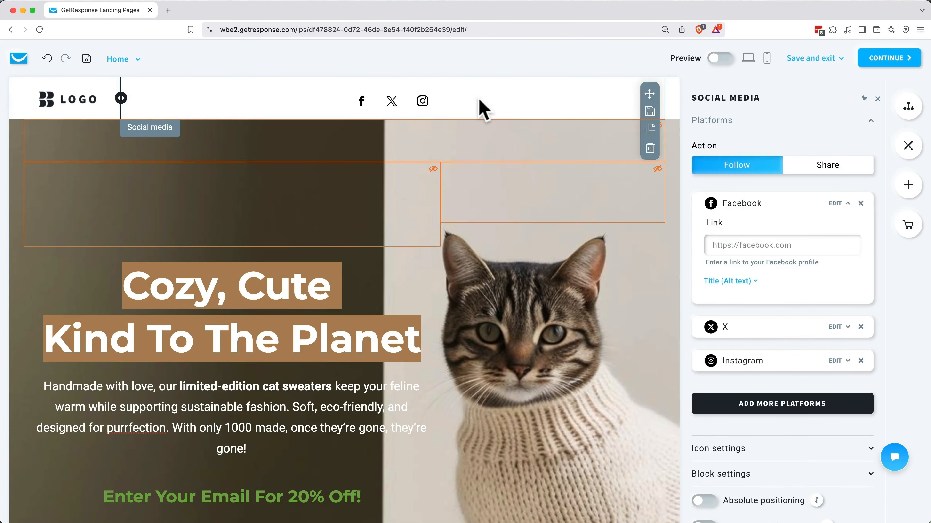
{"action": "left_click", "coordinate": [650, 149]}
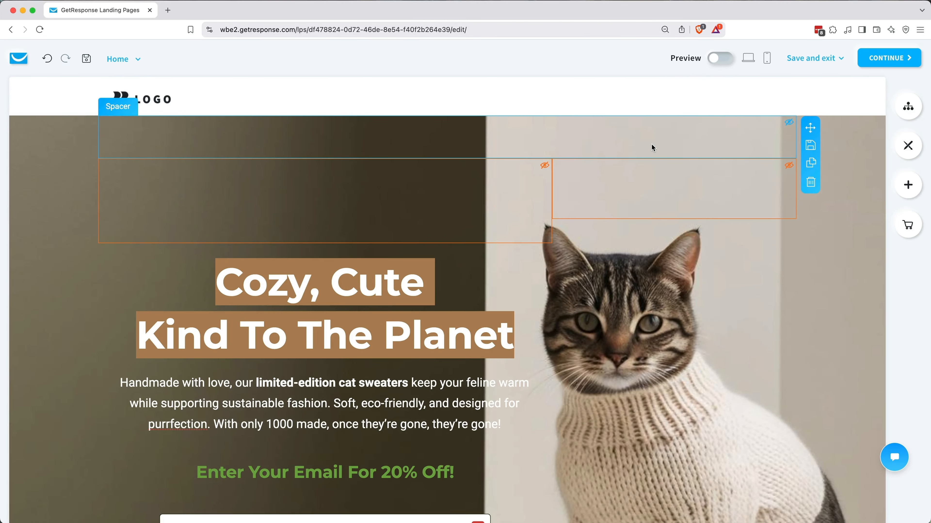
Step: Select the header's logo placeholder image to open its settings
{"action": "scroll", "coordinate": [651, 147], "scroll_direction": "down", "scroll_amount": 3}
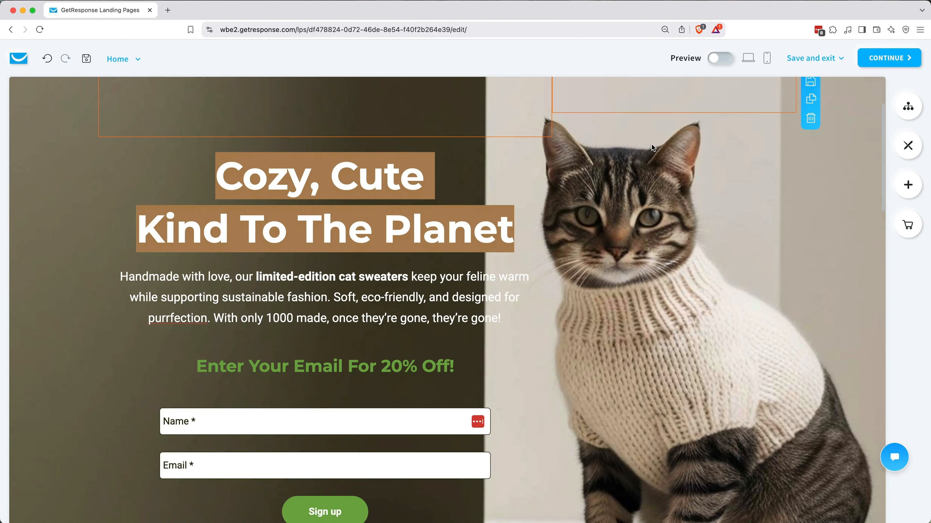
{"action": "scroll", "coordinate": [652, 147], "scroll_direction": "up", "scroll_amount": 3}
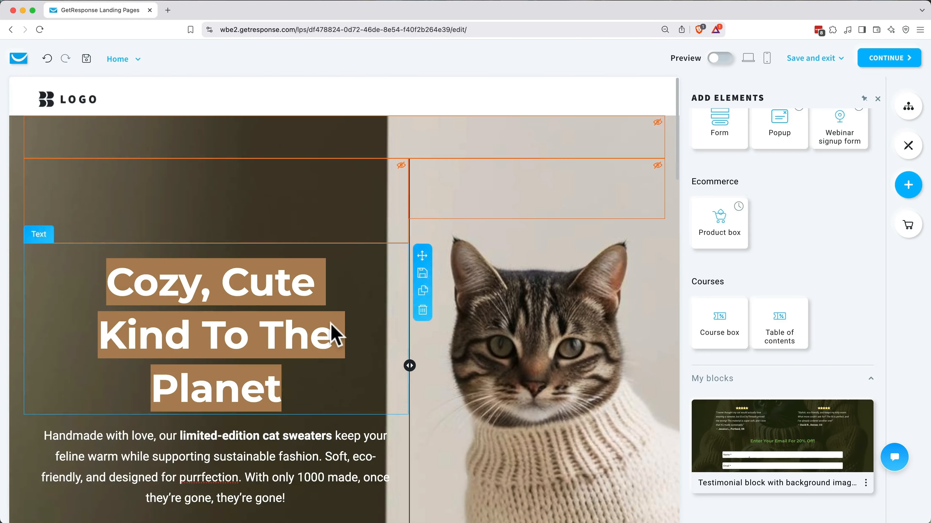
{"action": "left_click", "coordinate": [90, 106]}
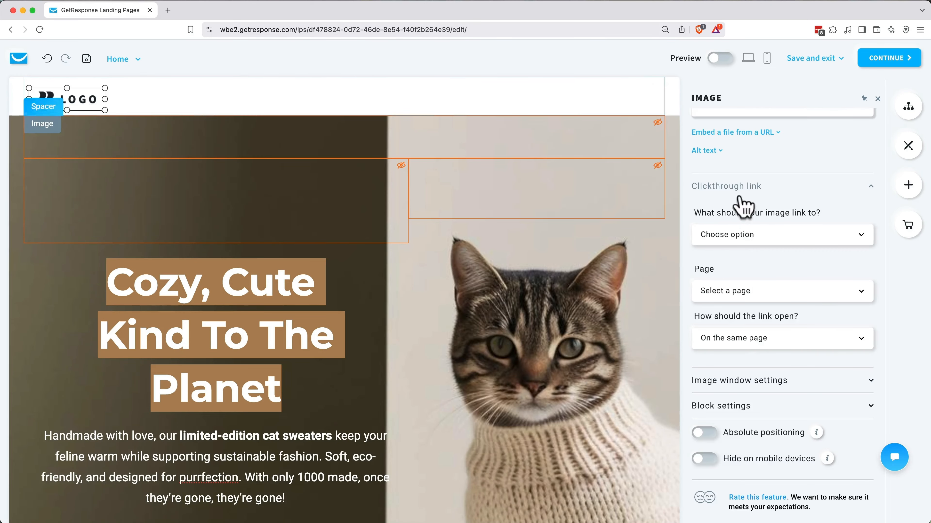
Step: Replace the placeholder logo with the uploaded EcoCity Threads logo file
{"action": "scroll", "coordinate": [744, 205], "scroll_direction": "up", "scroll_amount": 3}
{"action": "left_click", "coordinate": [789, 183]}
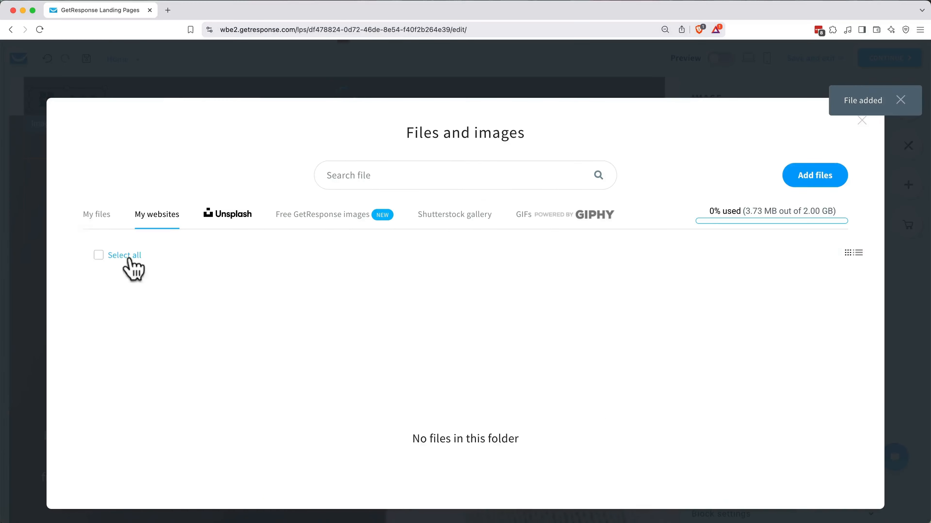
{"action": "left_click", "coordinate": [129, 266]}
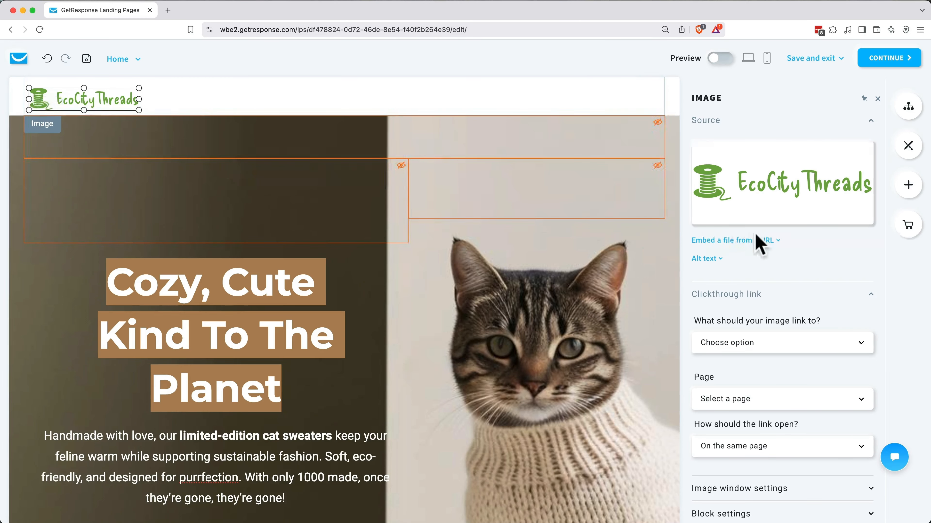
Step: Set the logo's alt text to 'EcoCityThreads'
{"action": "left_click", "coordinate": [704, 259]}
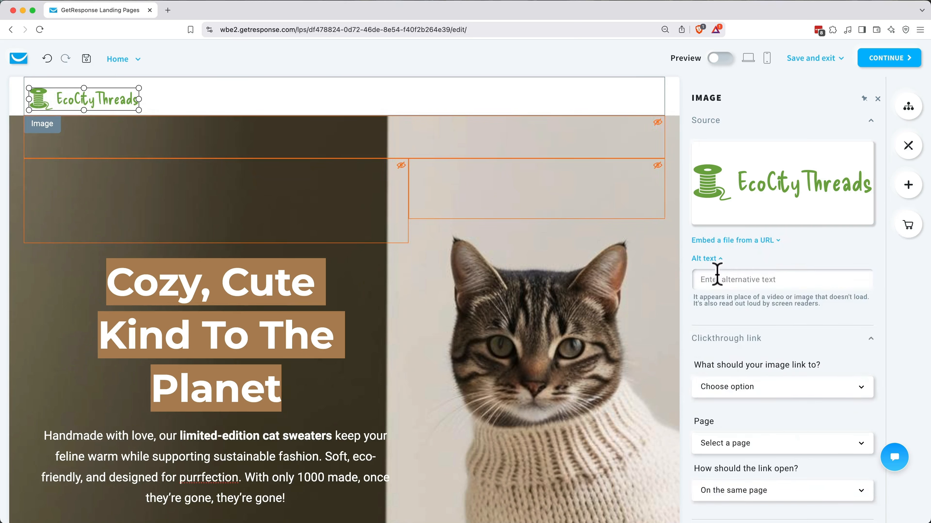
{"action": "left_click", "coordinate": [717, 274]}
{"action": "type", "text": "EcoCityThreads"}
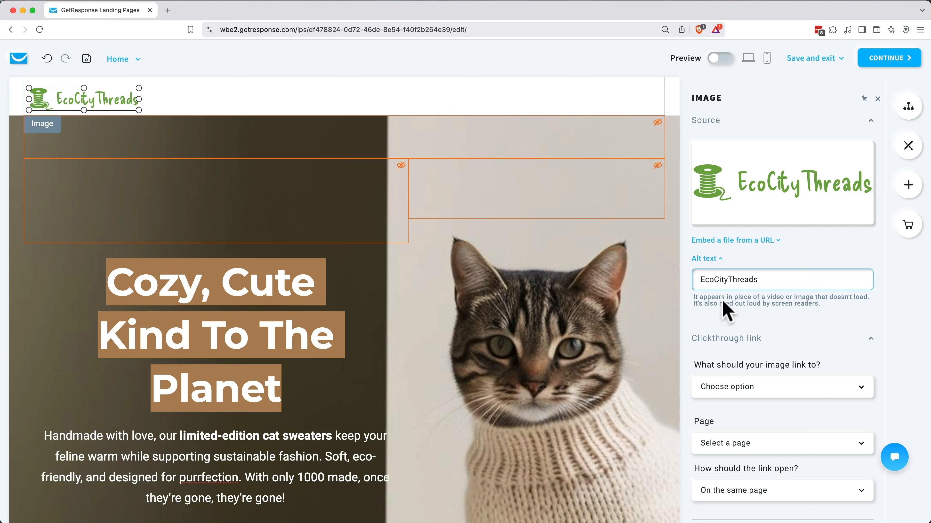
{"action": "left_click", "coordinate": [724, 309]}
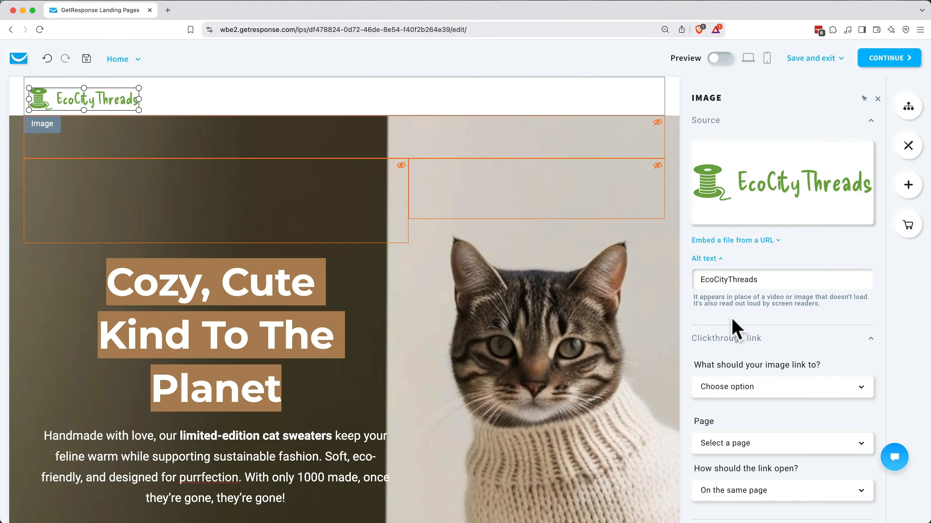
Step: Switch to editing the Thank You Page
{"action": "left_click", "coordinate": [908, 108]}
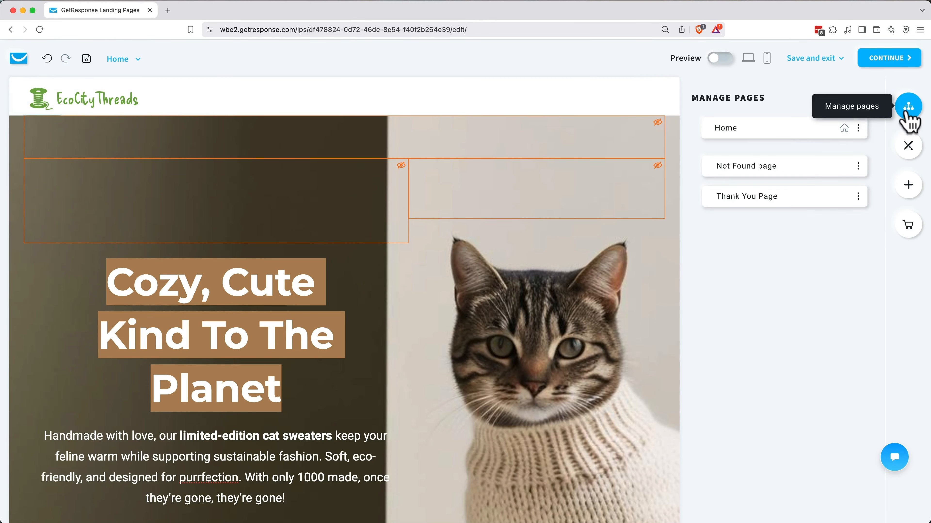
{"action": "left_click", "coordinate": [775, 213]}
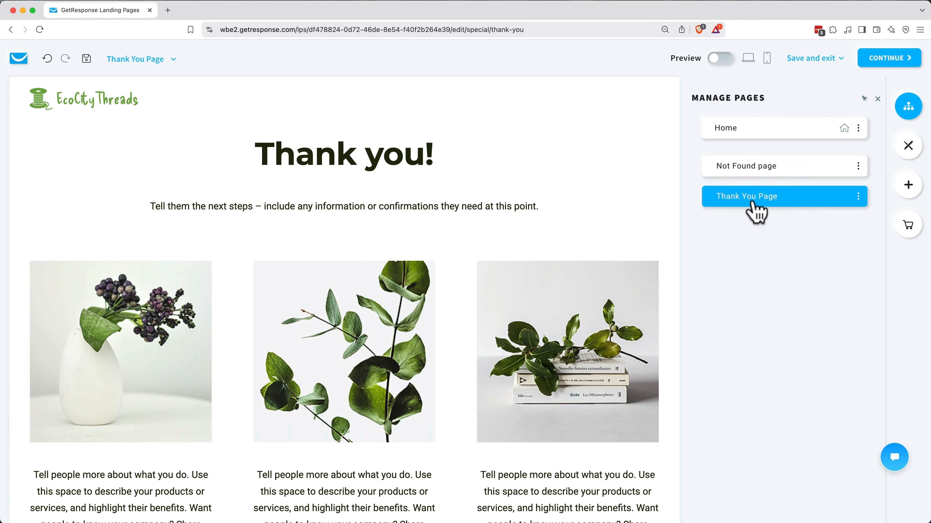
{"action": "scroll", "coordinate": [593, 229], "scroll_direction": "down", "scroll_amount": 4}
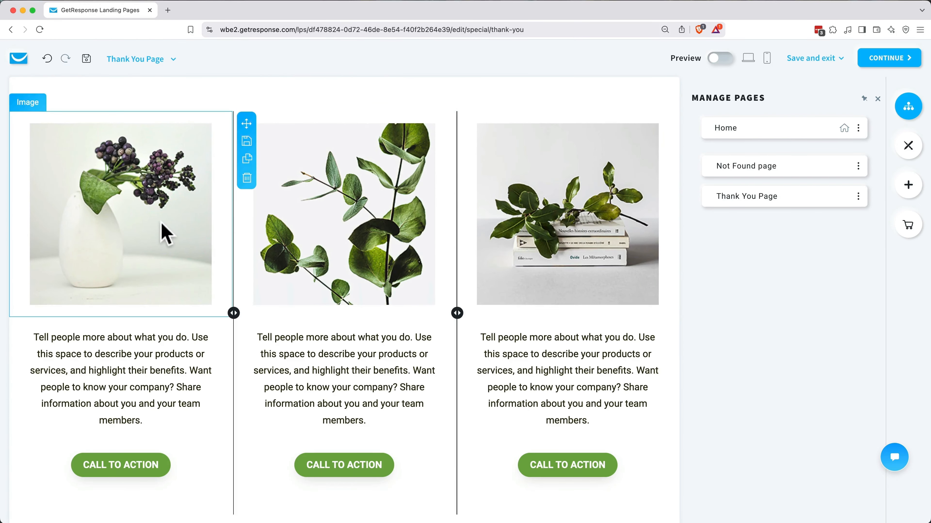
Step: Delete the column images, description texts and CALL TO ACTION button from the Thank You page
{"action": "left_click", "coordinate": [166, 233]}
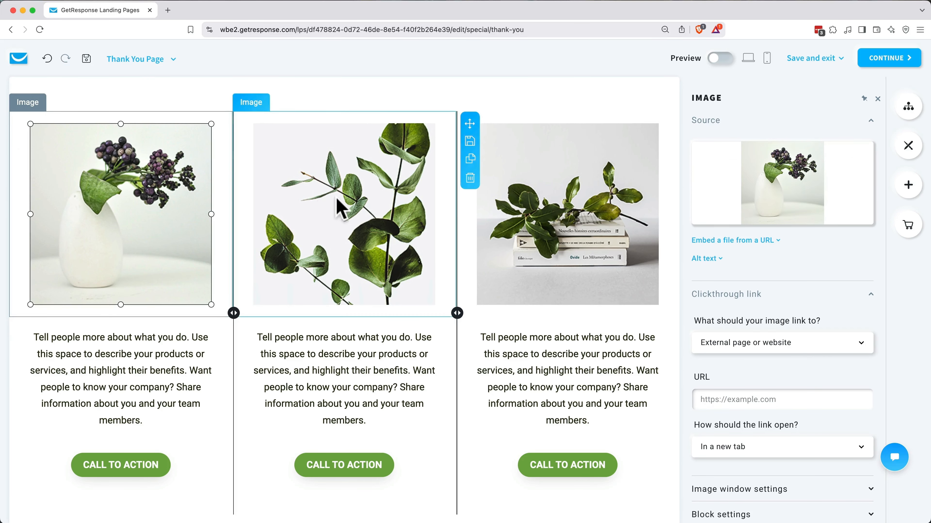
{"action": "left_click", "coordinate": [363, 156]}
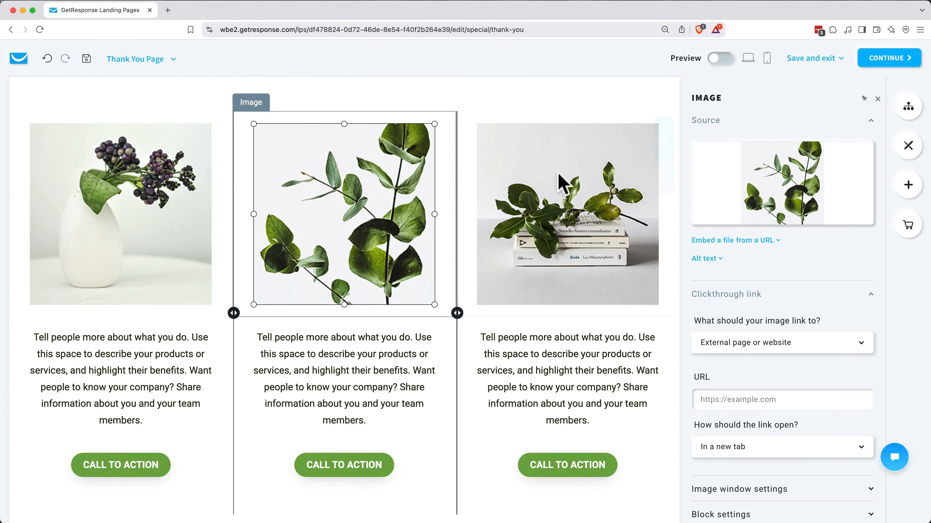
{"action": "left_click", "coordinate": [246, 179]}
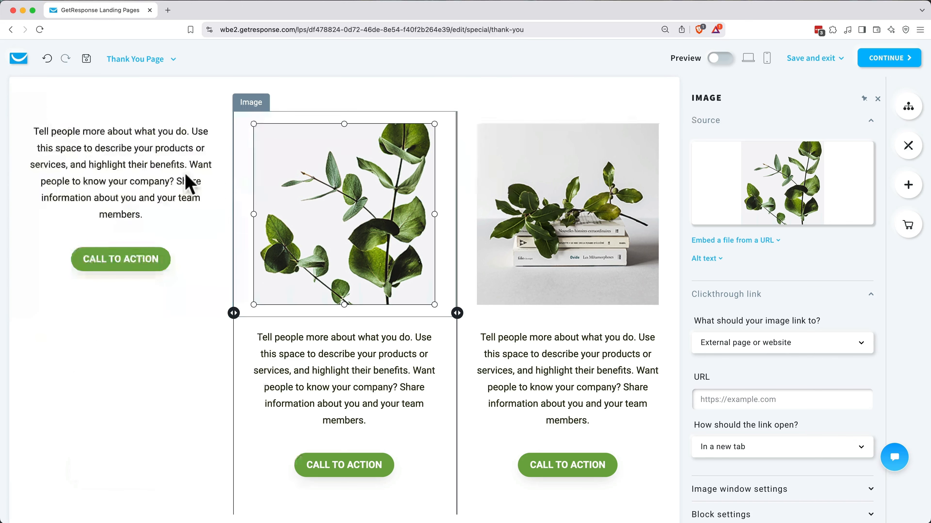
{"action": "left_click", "coordinate": [246, 179]}
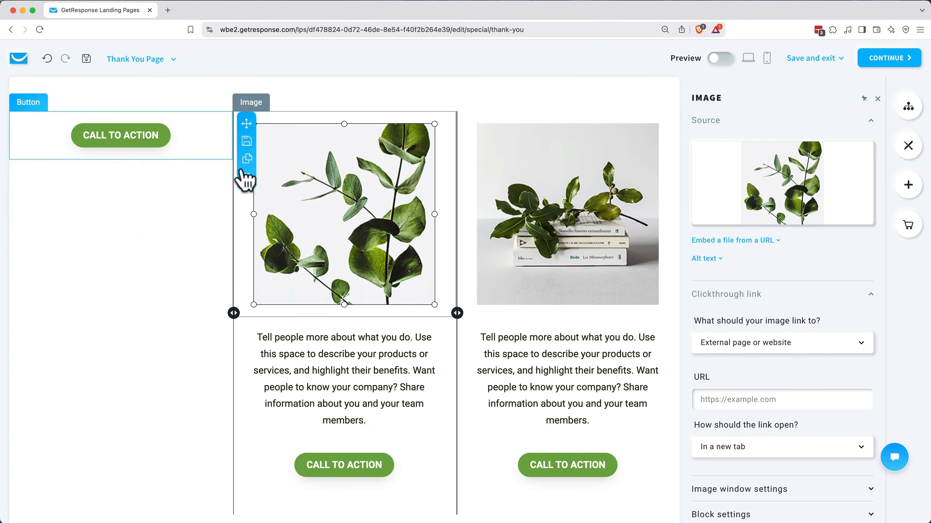
{"action": "left_click", "coordinate": [246, 179]}
{"action": "left_click", "coordinate": [469, 179]}
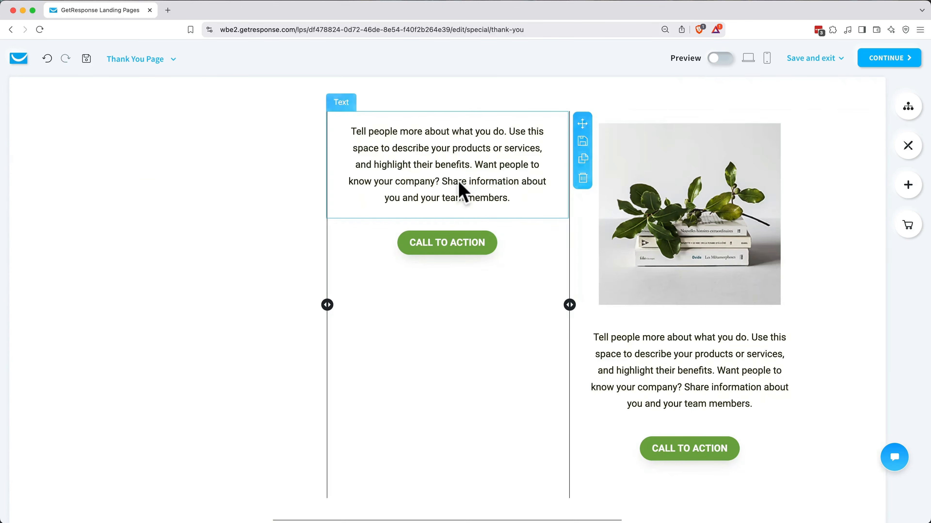
{"action": "left_click", "coordinate": [582, 178]}
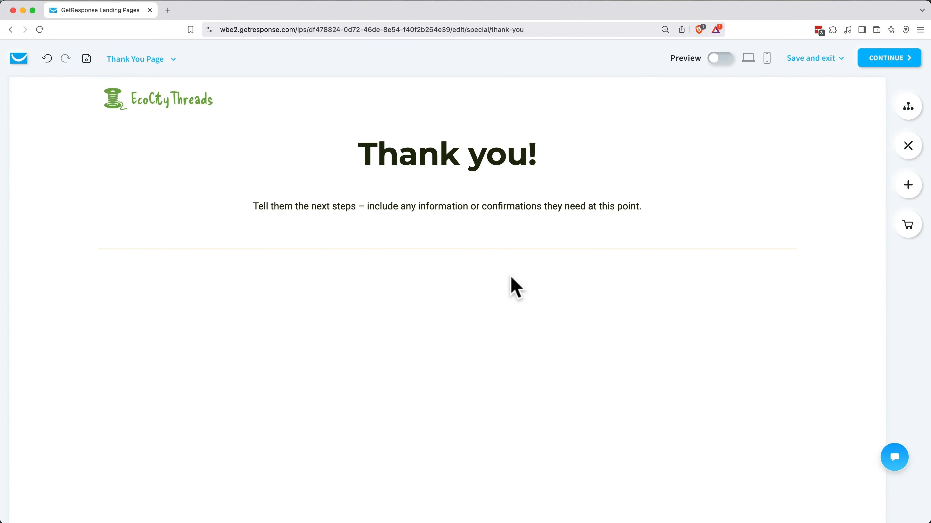
{"action": "left_click", "coordinate": [908, 185]}
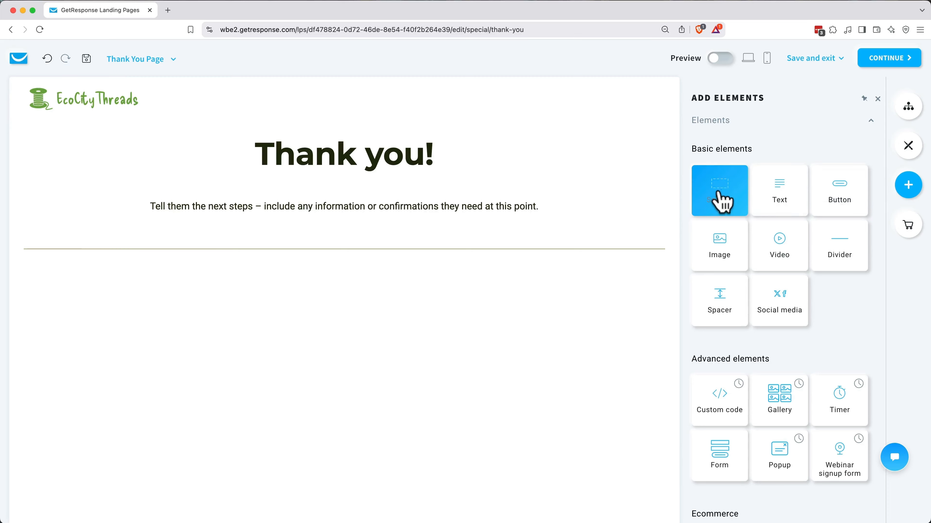
Step: Replace the old top blocks with a 'Make your big claim here' section headed 'Thank you'
{"action": "left_click_drag", "start_coordinate": [720, 200], "coordinate": [392, 242]}
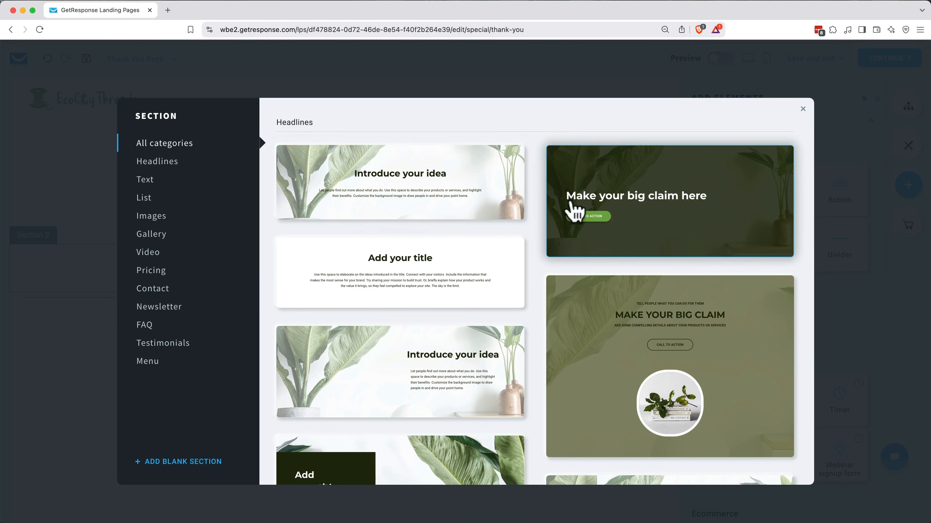
{"action": "left_click", "coordinate": [642, 205]}
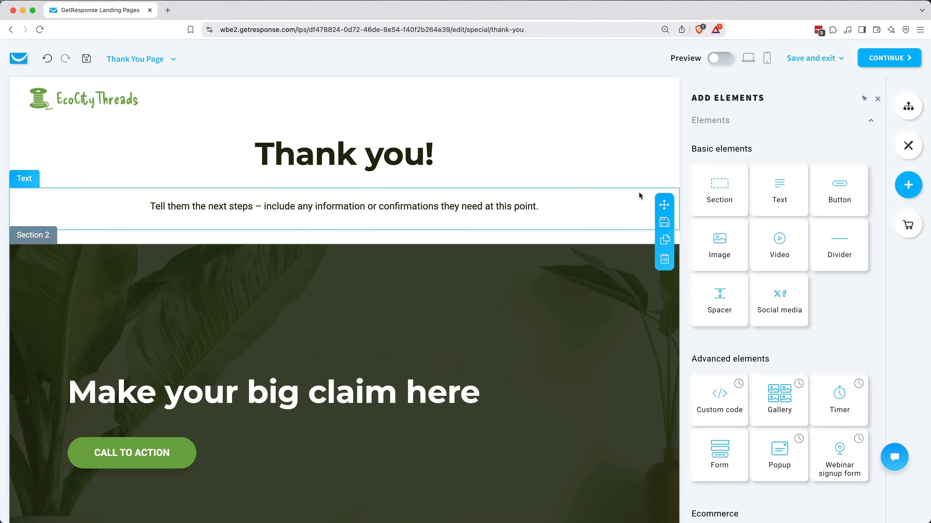
{"action": "left_click", "coordinate": [668, 258]}
{"action": "left_click", "coordinate": [660, 193]}
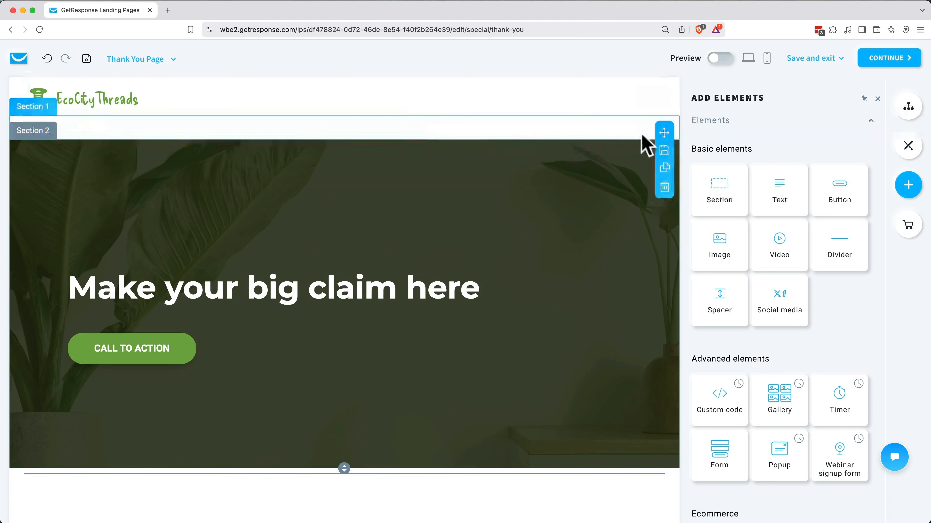
{"action": "left_click", "coordinate": [661, 190]}
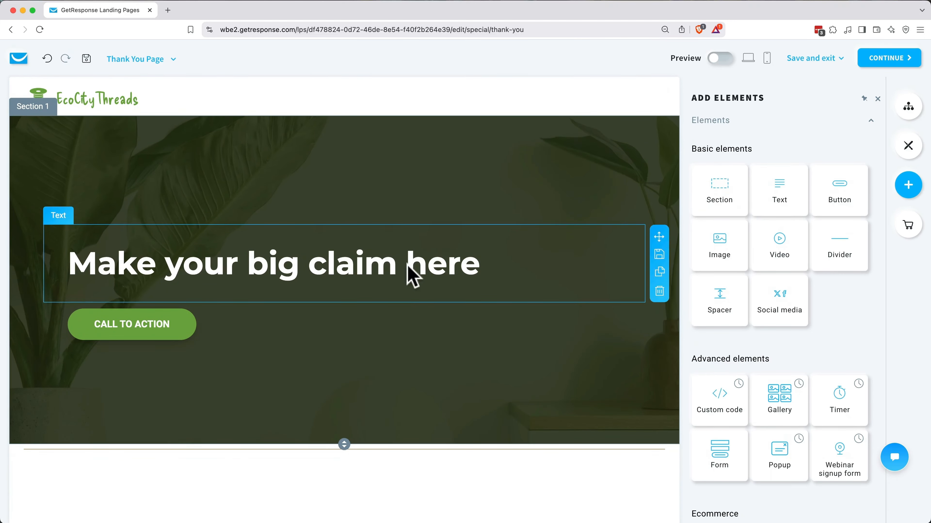
{"action": "triple_click", "coordinate": [413, 277]}
{"action": "type", "text": "Th"}
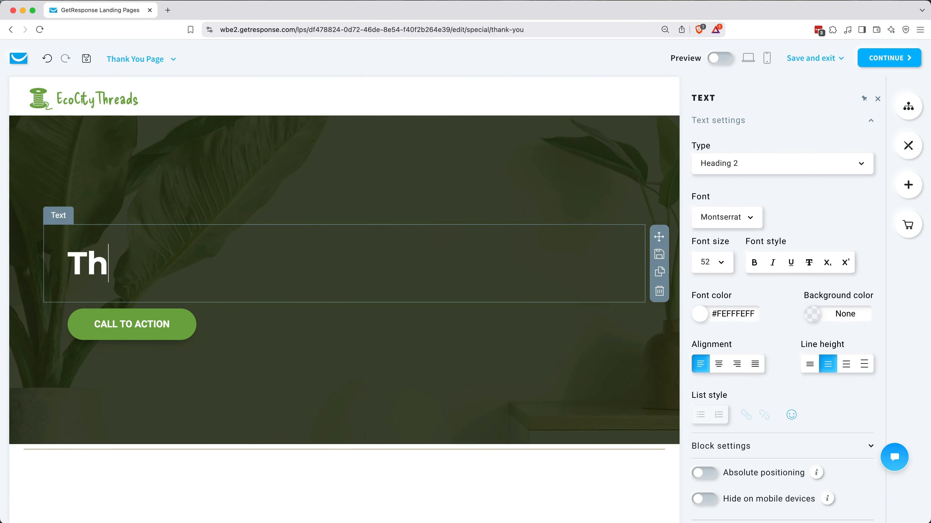
{"action": "type", "text": "ank you!"}
Step: Add a coupon-confirmation message under the heading as white Heading 3 text
{"action": "left_click", "coordinate": [912, 187]}
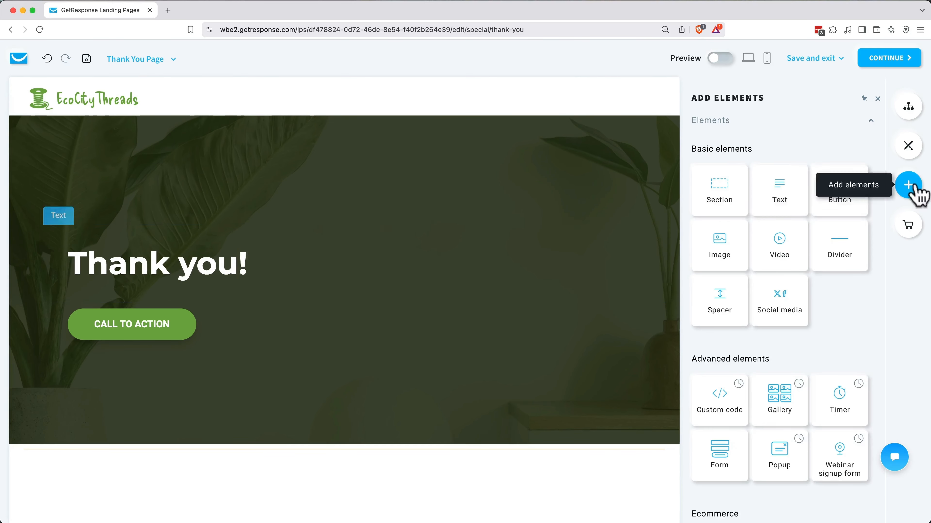
{"action": "left_click_drag", "start_coordinate": [779, 191], "coordinate": [312, 317]}
{"action": "left_click", "coordinate": [615, 210]}
{"action": "triple_click", "coordinate": [322, 333]}
{"action": "type", "text": "You'll Re"}
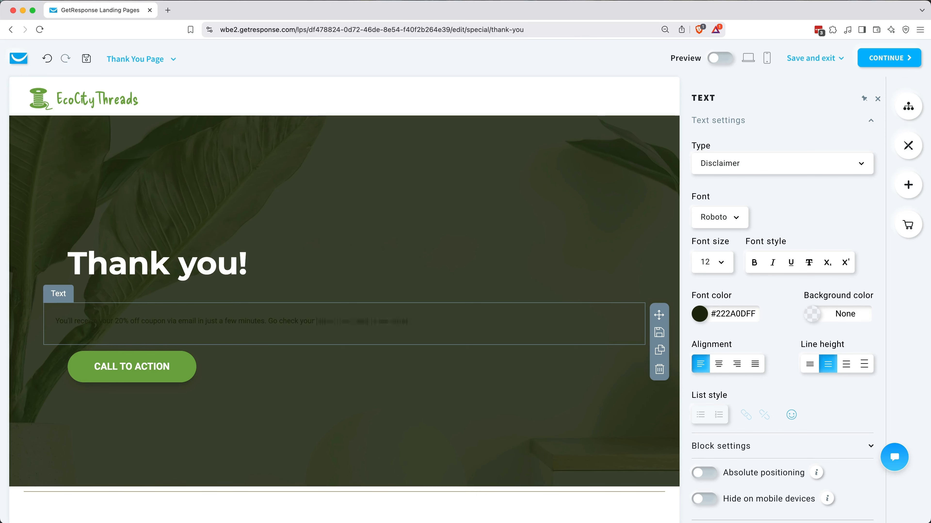
{"action": "type", "text": "inbox, then head to our shop!"}
{"action": "triple_click", "coordinate": [235, 321]}
{"action": "left_click", "coordinate": [752, 170]}
{"action": "left_click", "coordinate": [742, 293]}
{"action": "left_click", "coordinate": [700, 314]}
{"action": "left_click", "coordinate": [671, 260]}
{"action": "left_click", "coordinate": [421, 414]}
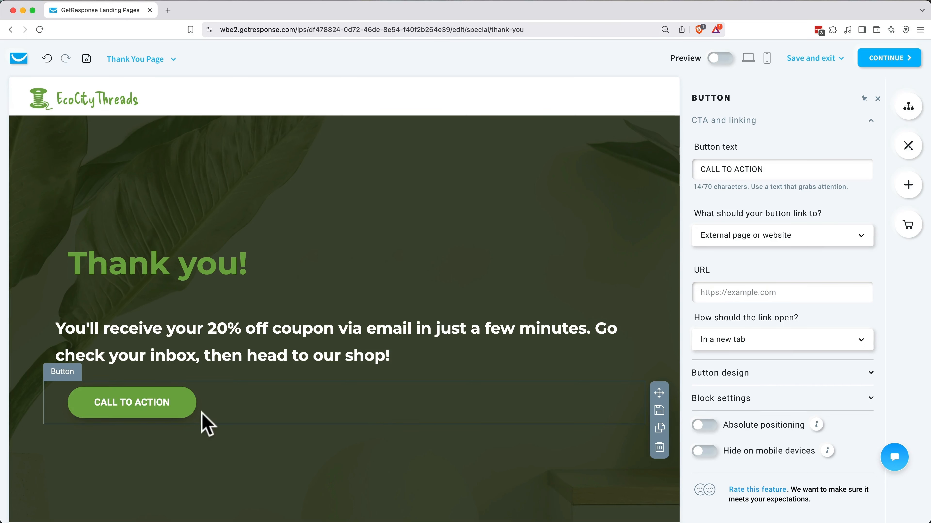
{"action": "left_click", "coordinate": [774, 294]}
{"action": "type", "text": "https://ecocity"}
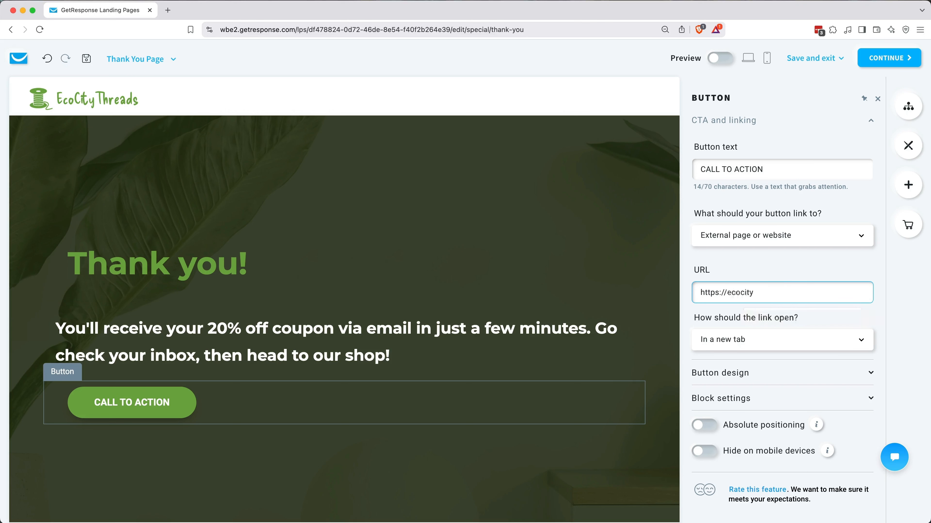
{"action": "type", "text": "threads.shop/cat-swea"}
{"action": "type", "text": "ters"}
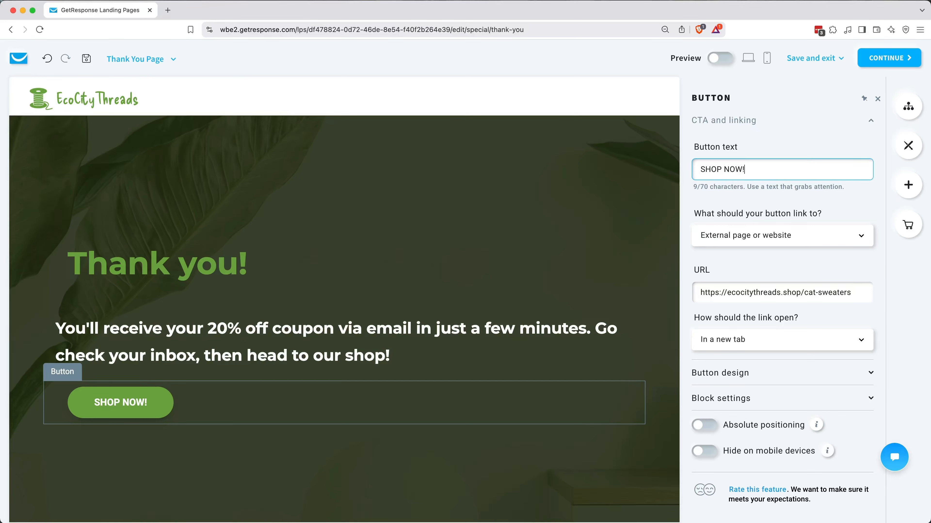
{"action": "left_click", "coordinate": [746, 344]}
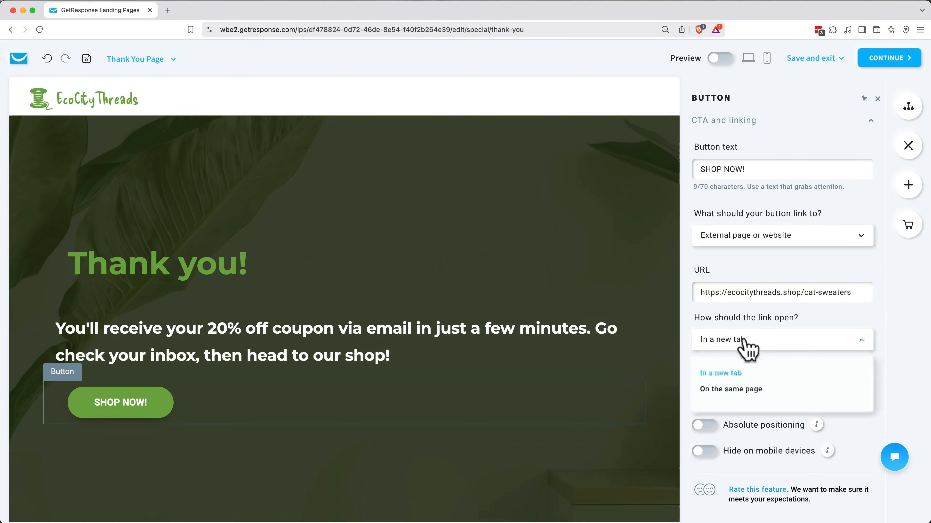
{"action": "left_click", "coordinate": [741, 402]}
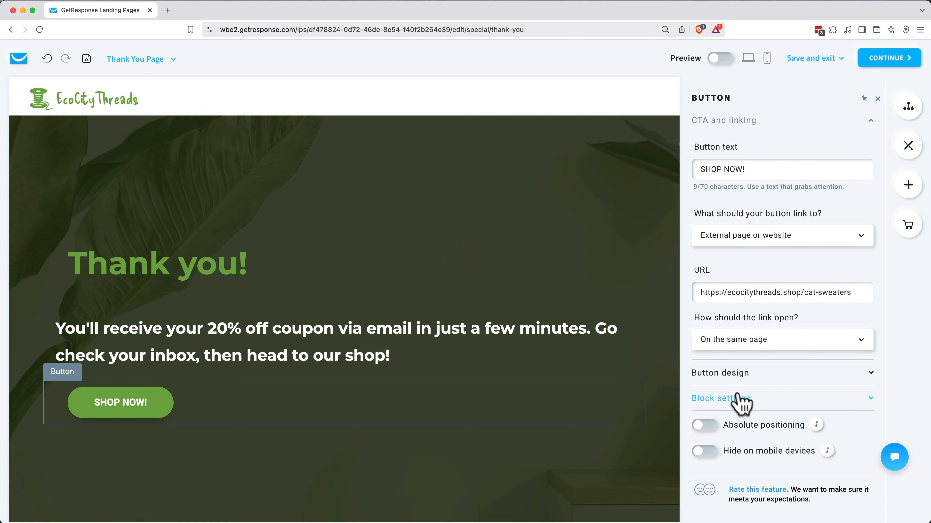
Step: Replace the section background with the uploaded sweater-cat photo and dim it to about 20% opacity
{"action": "left_click", "coordinate": [454, 447]}
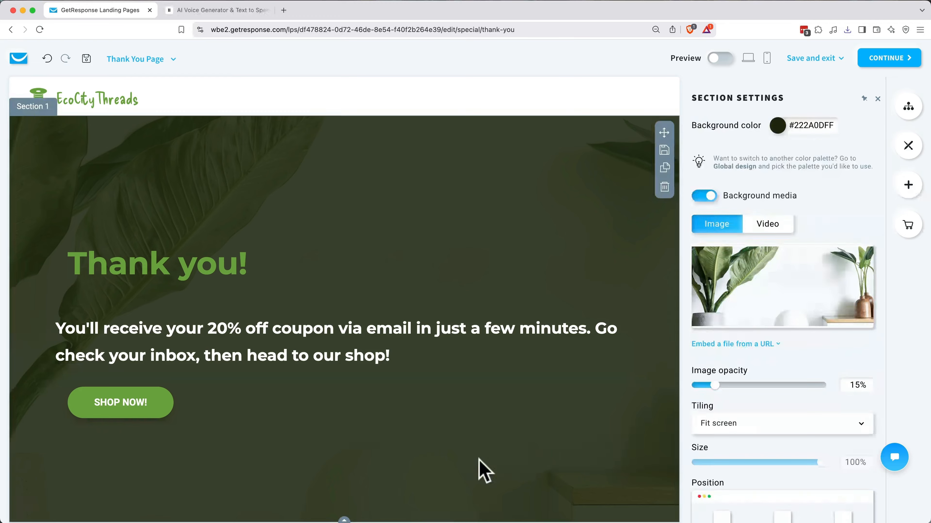
{"action": "left_click", "coordinate": [771, 297]}
{"action": "left_click", "coordinate": [814, 175]}
{"action": "double_click", "coordinate": [519, 239]}
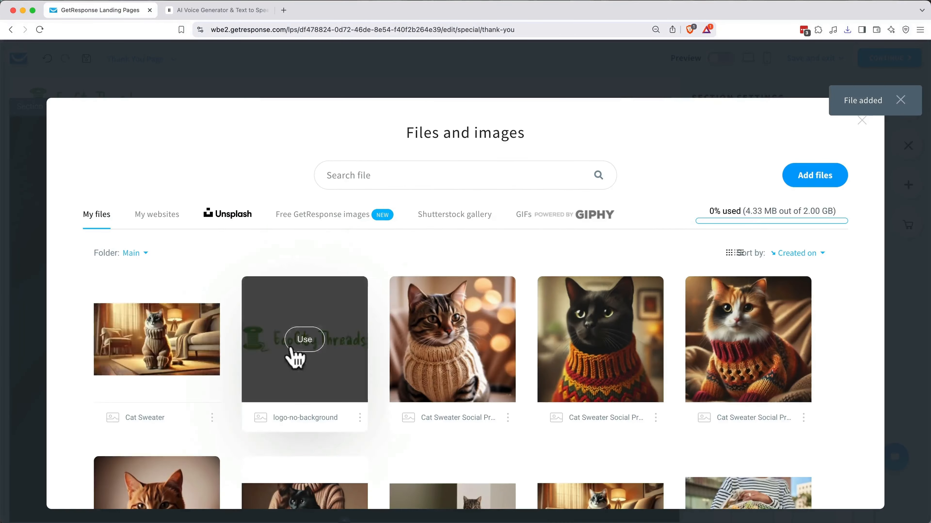
{"action": "left_click", "coordinate": [301, 343]}
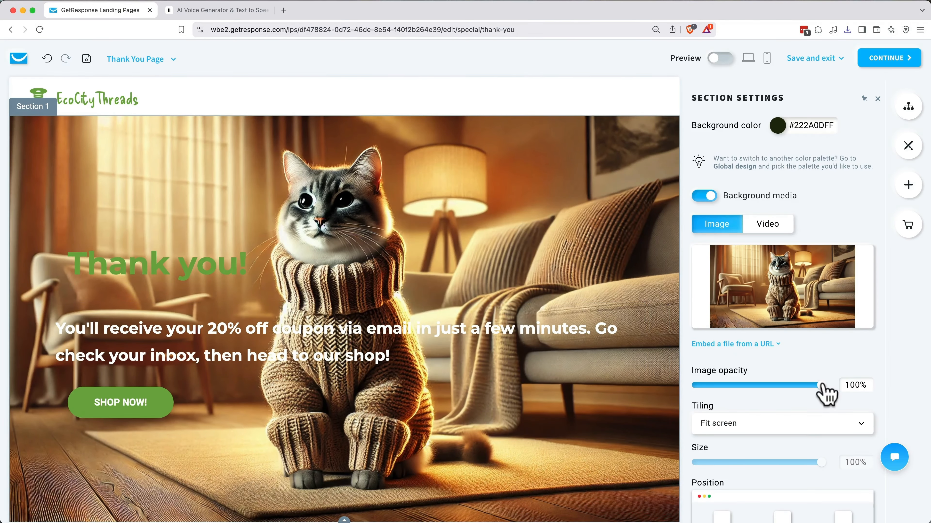
{"action": "left_click_drag", "start_coordinate": [822, 385], "coordinate": [724, 389]}
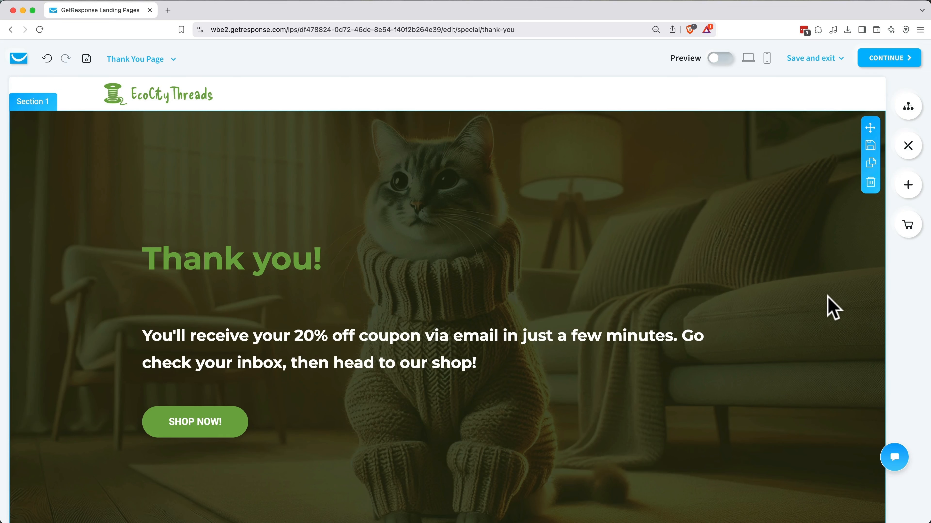
Step: Continue to the landing page settings and rename the page 'Cat Sweaters Landing Page'
{"action": "left_click", "coordinate": [879, 65]}
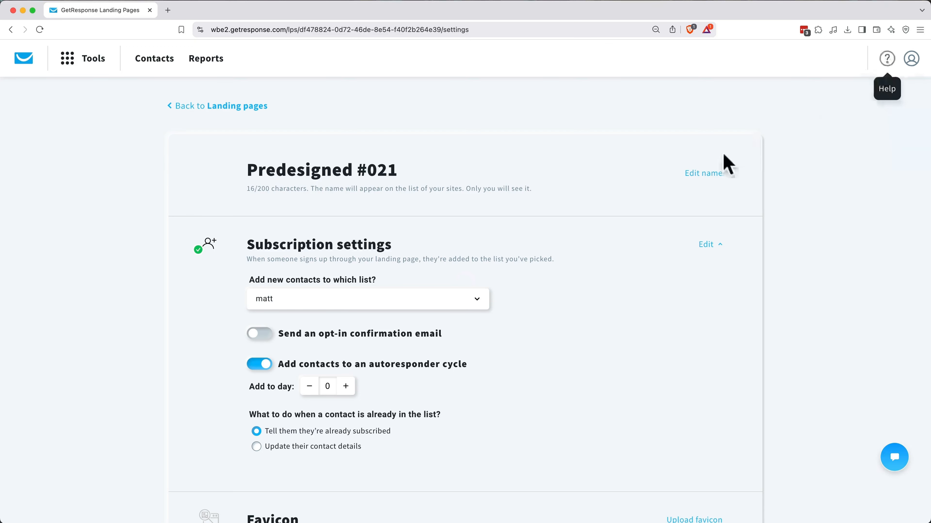
{"action": "triple_click", "coordinate": [396, 170]}
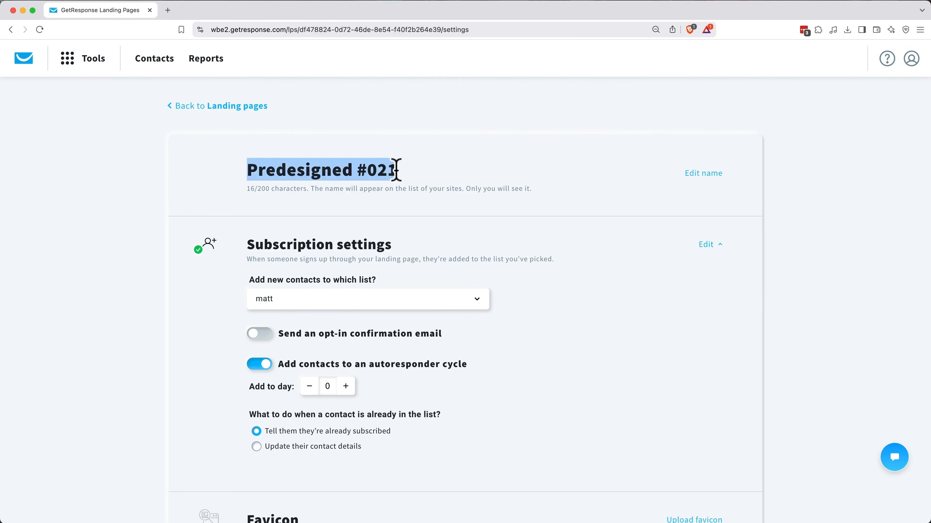
{"action": "type", "text": "Cat Sweaters Landing Page"}
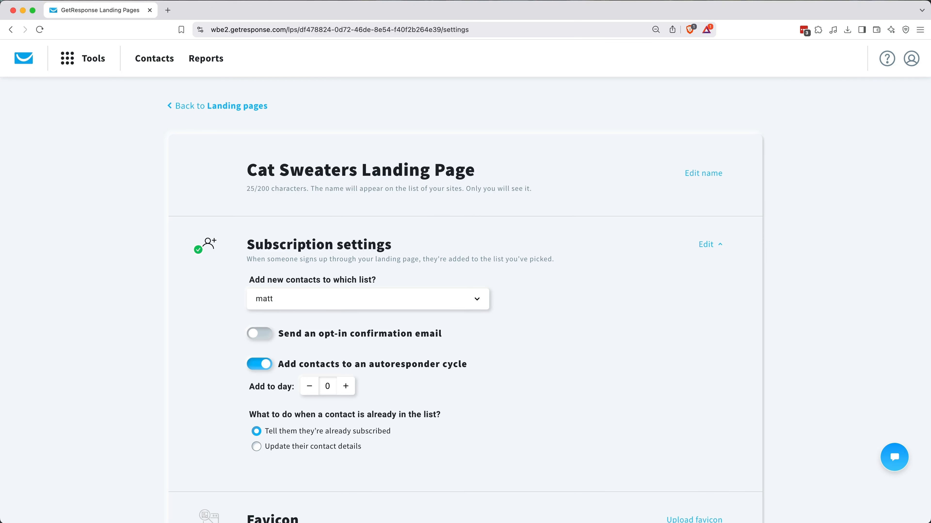
Step: Add new contacts to EcoCityThreads Subscribers, leaving opt-in email off and the autoresponder on
{"action": "left_click", "coordinate": [305, 299]}
{"action": "left_click", "coordinate": [312, 334]}
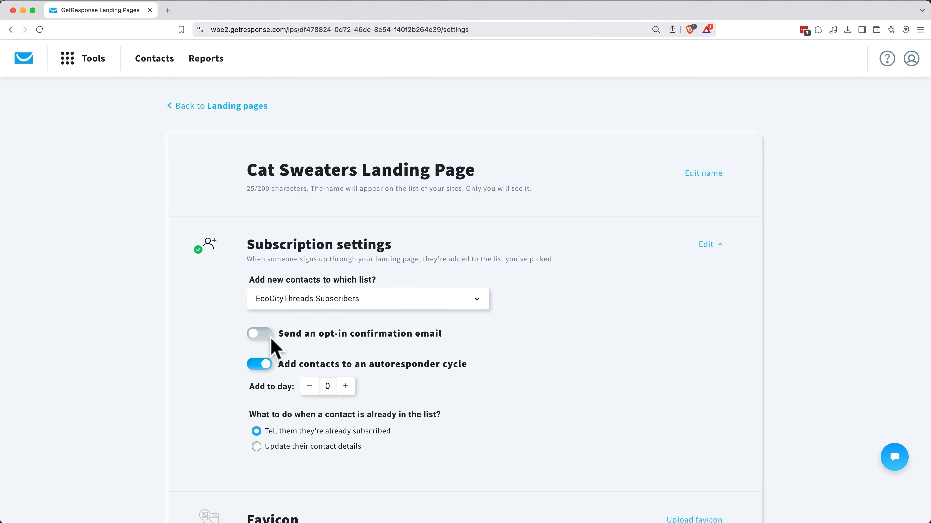
{"action": "left_click", "coordinate": [260, 334]}
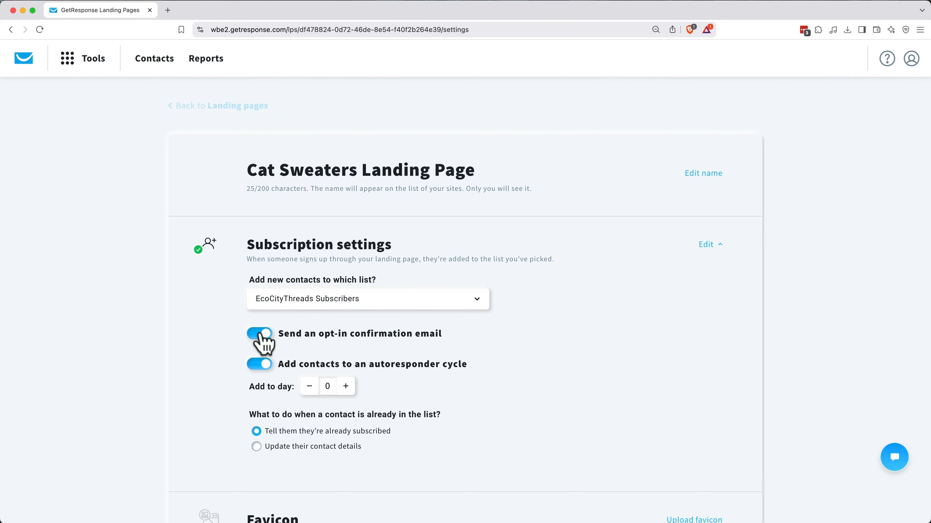
{"action": "left_click", "coordinate": [259, 334]}
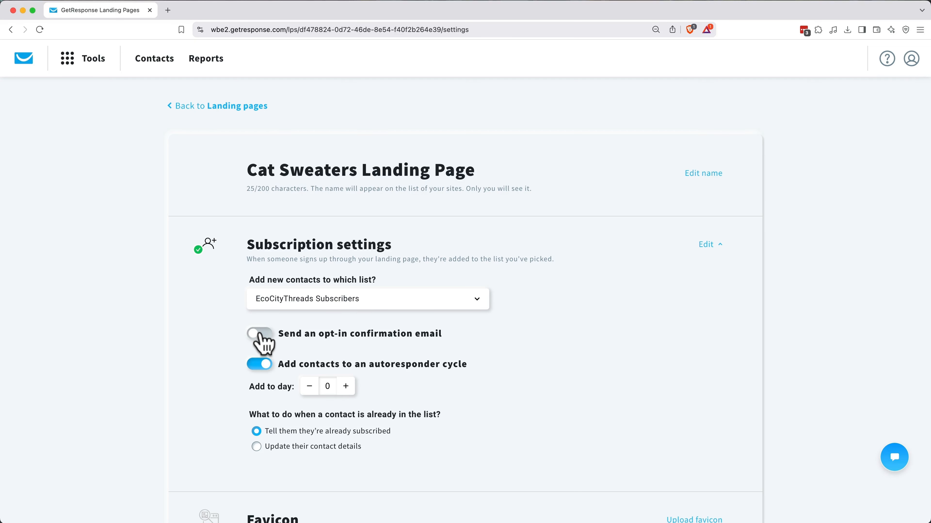
{"action": "left_click", "coordinate": [267, 366]}
{"action": "left_click", "coordinate": [266, 367]}
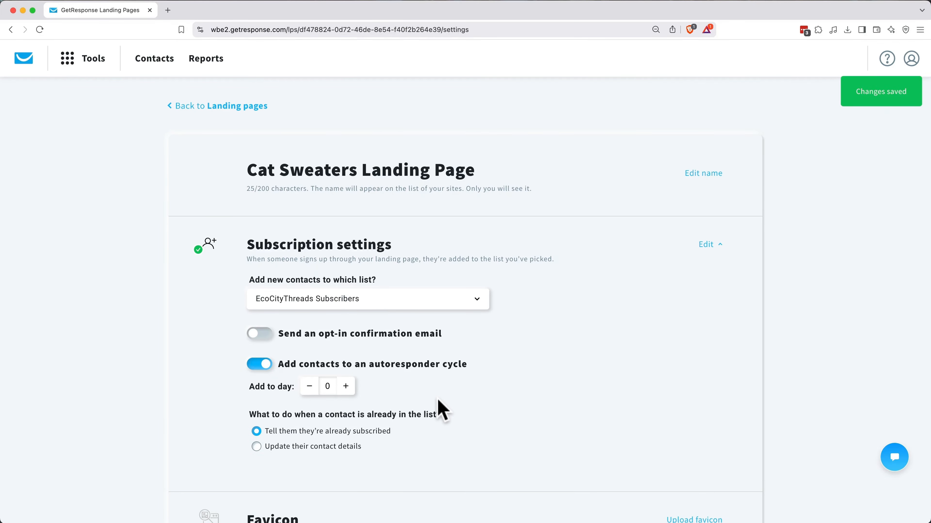
{"action": "scroll", "coordinate": [443, 409], "scroll_direction": "down", "scroll_amount": 10}
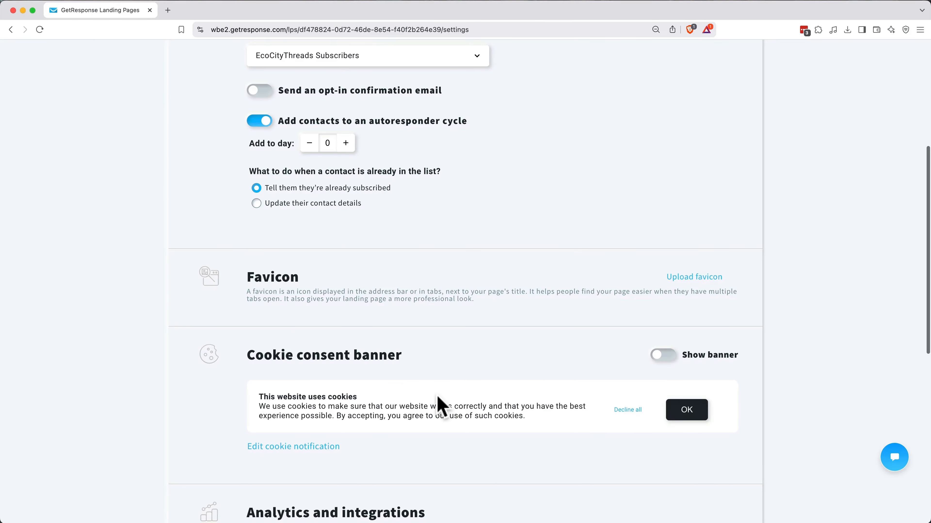
Step: Upload favicon.png from the Logo folder as the page's favicon
{"action": "left_click", "coordinate": [696, 279]}
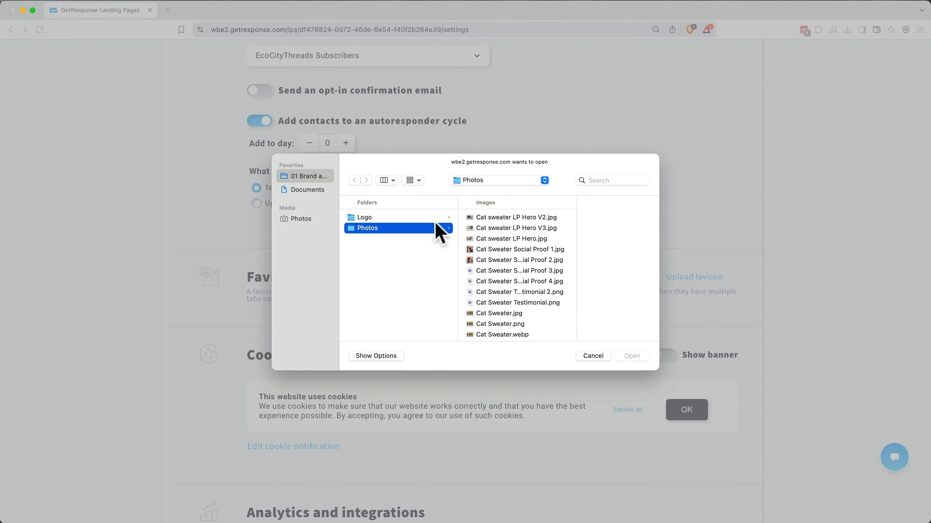
{"action": "left_click", "coordinate": [443, 218]}
{"action": "left_click", "coordinate": [487, 216]}
{"action": "double_click", "coordinate": [556, 217]}
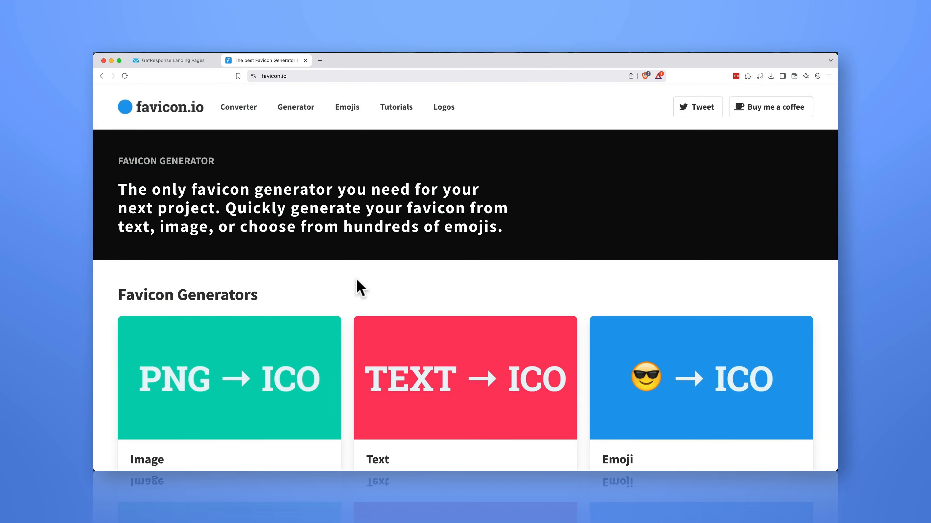
{"action": "left_click", "coordinate": [405, 375]}
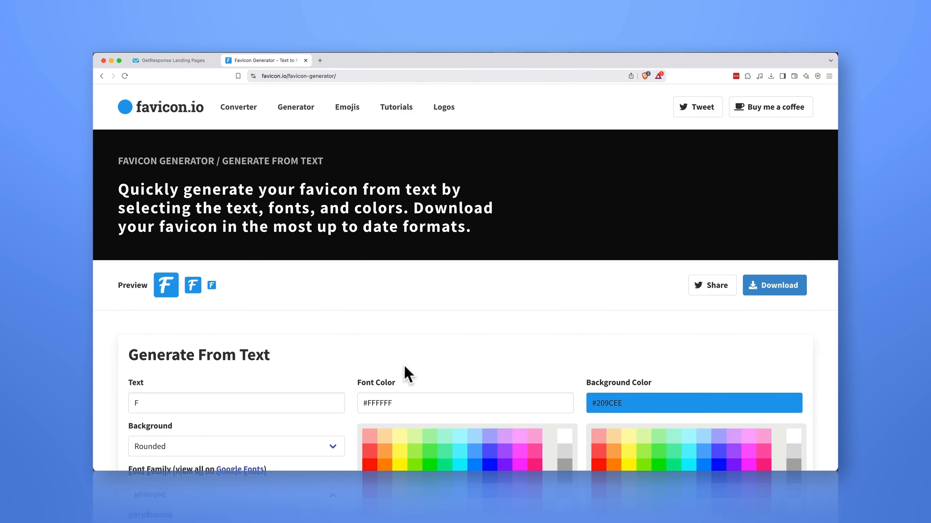
Step: Switch on Show banner for the cookie consent banner
{"action": "scroll", "coordinate": [407, 374], "scroll_direction": "down", "scroll_amount": 5}
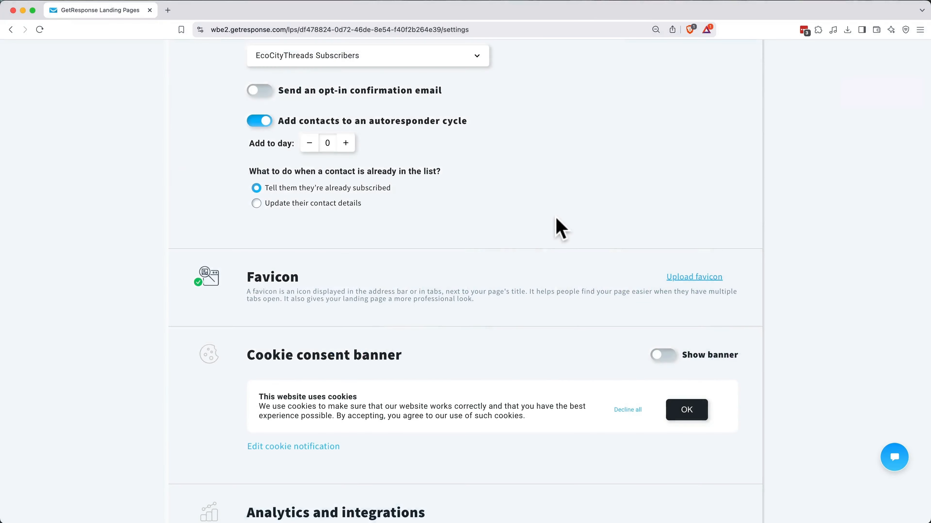
{"action": "scroll", "coordinate": [557, 222], "scroll_direction": "down", "scroll_amount": 2}
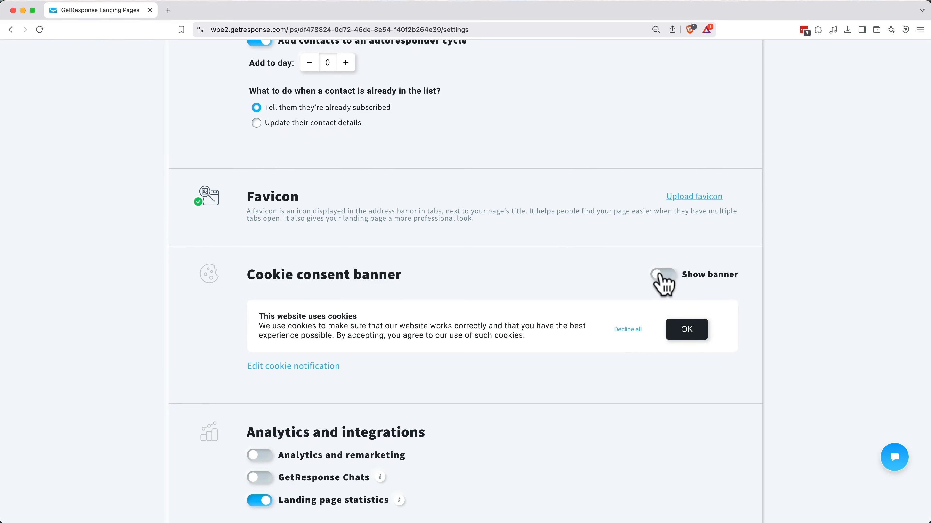
{"action": "left_click", "coordinate": [660, 276]}
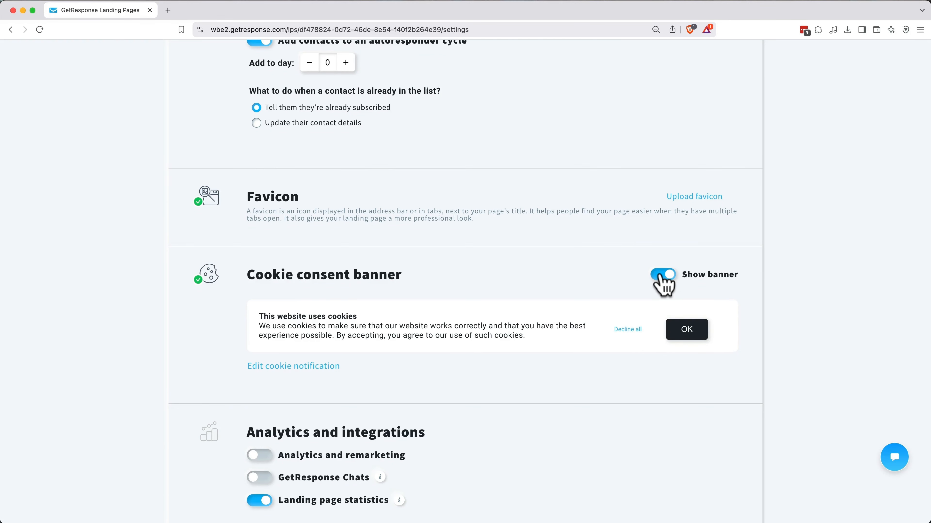
{"action": "scroll", "coordinate": [659, 279], "scroll_direction": "down", "scroll_amount": 5}
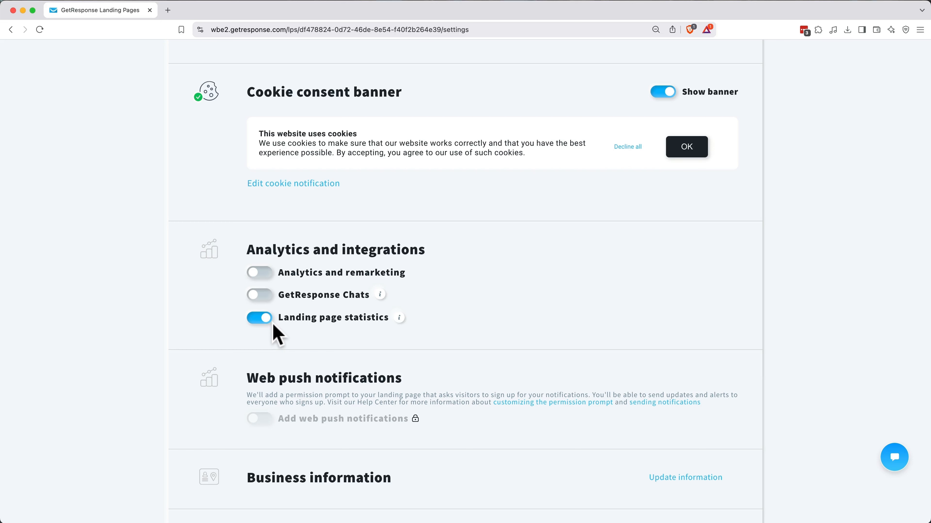
{"action": "scroll", "coordinate": [277, 334], "scroll_direction": "down", "scroll_amount": 3}
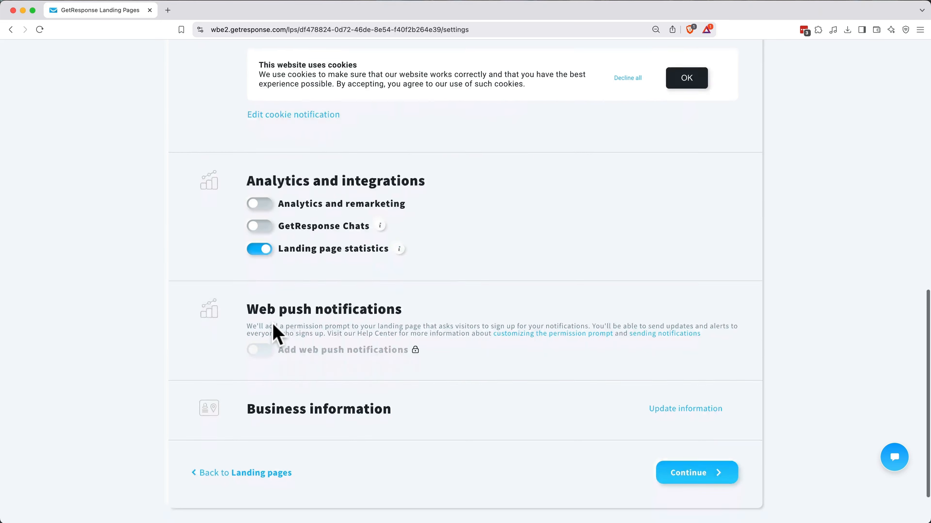
Step: Fill in the company name and Juneau, Alaska business address, then continue to naming and domain
{"action": "left_click", "coordinate": [662, 360]}
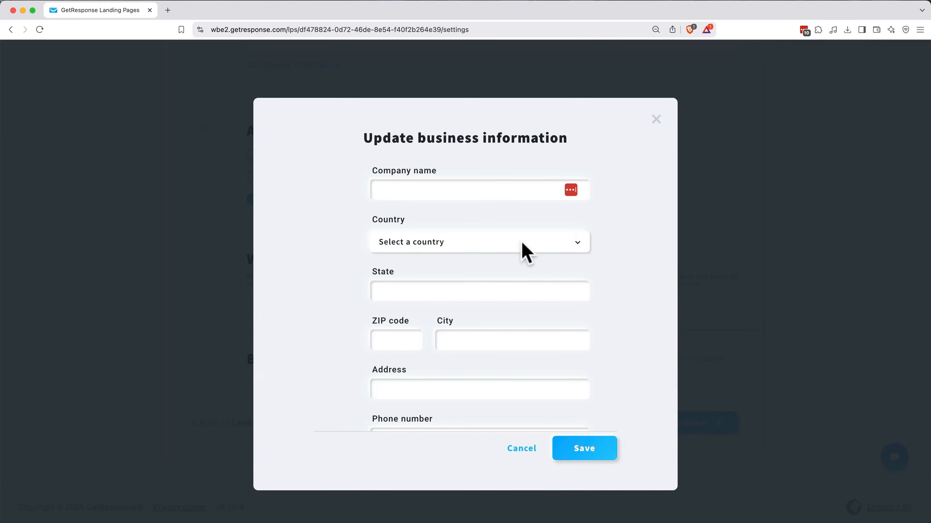
{"action": "left_click", "coordinate": [482, 187]}
{"action": "type", "text": "EcoCityThreads"}
{"action": "left_click", "coordinate": [477, 242]}
{"action": "key", "text": "Tab"}
{"action": "type", "text": "99801"}
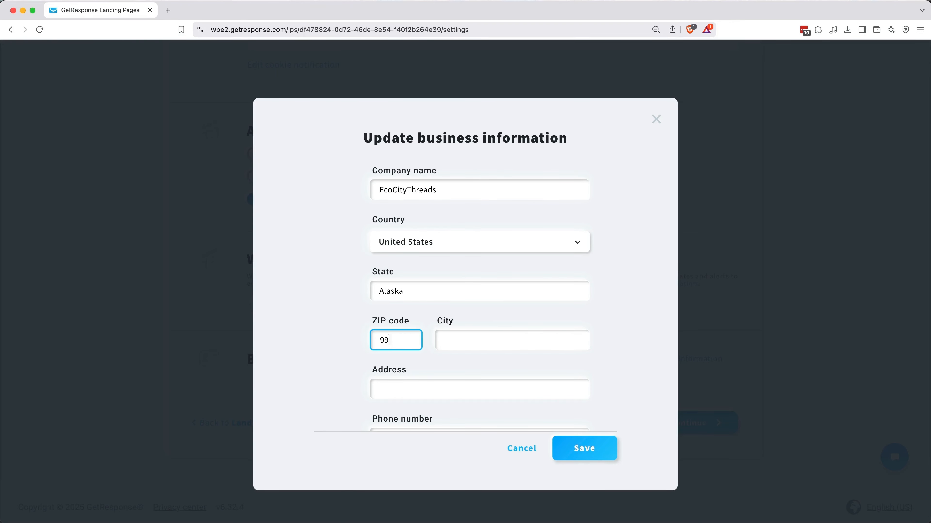
{"action": "key", "text": "Tab"}
{"action": "type", "text": "Juneau"}
{"action": "key", "text": "Tab"}
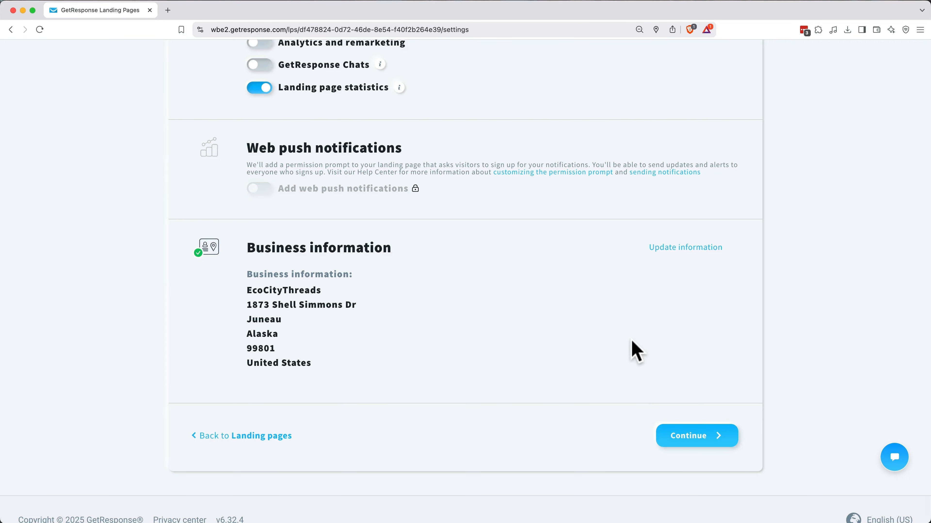
{"action": "left_click", "coordinate": [684, 436]}
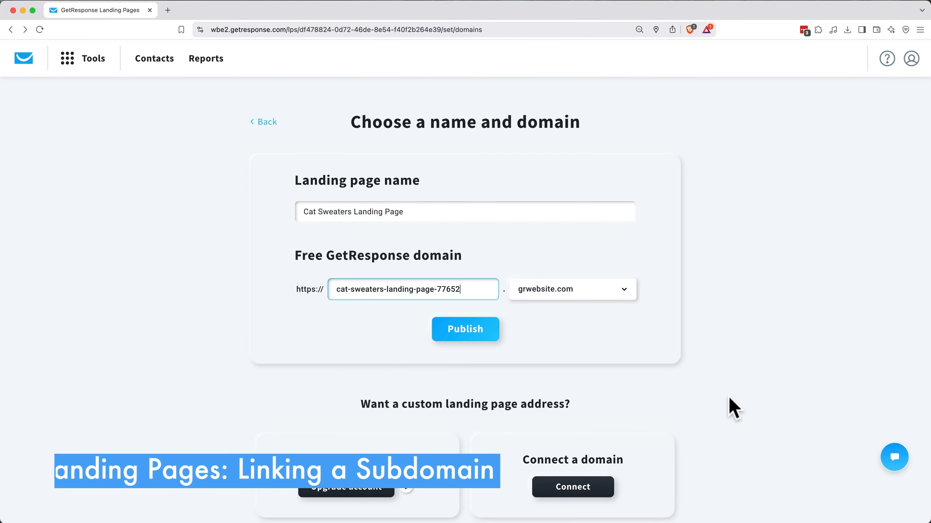
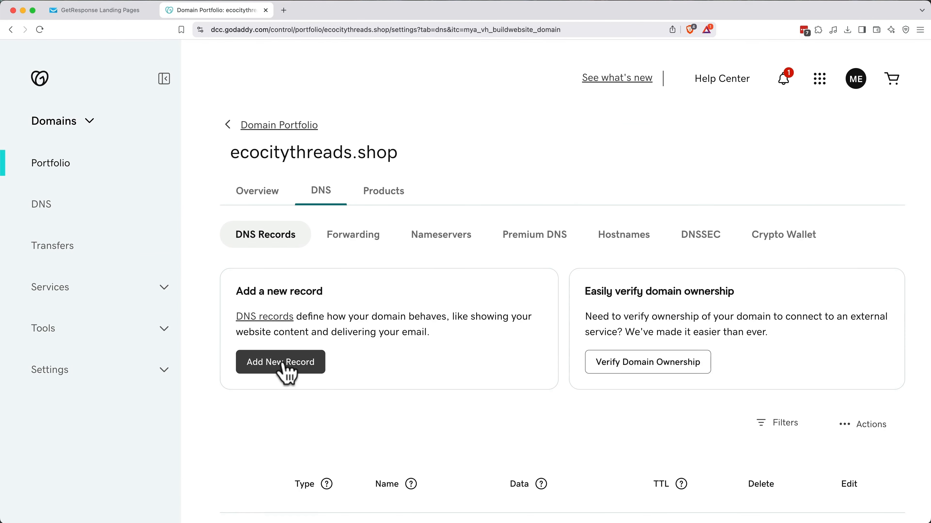
Step: Add a GoDaddy CNAME record named catsweater pointing to wbe2.wb-domain.com, then close the GoDaddy tab
{"action": "left_click", "coordinate": [283, 362]}
{"action": "scroll", "coordinate": [289, 381], "scroll_direction": "down", "scroll_amount": 3}
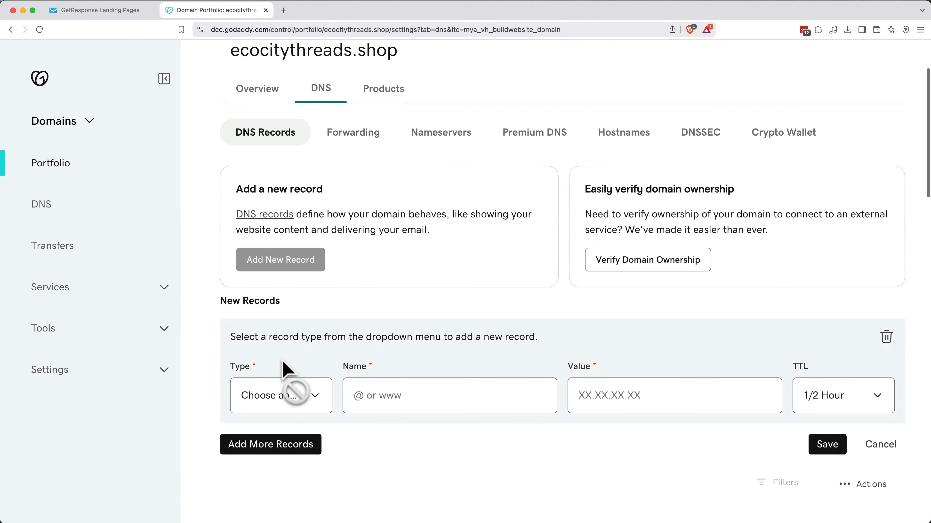
{"action": "left_click", "coordinate": [293, 397]}
{"action": "left_click", "coordinate": [284, 444]}
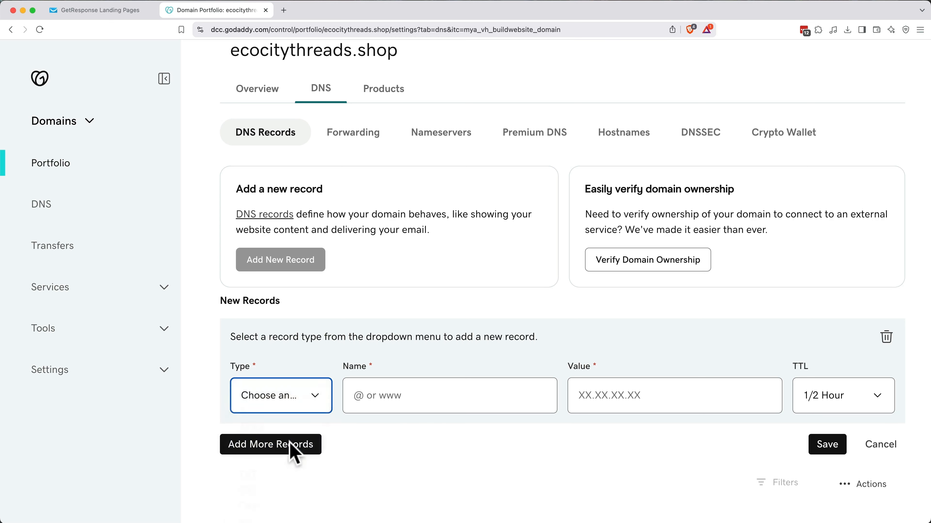
{"action": "left_click", "coordinate": [449, 402]}
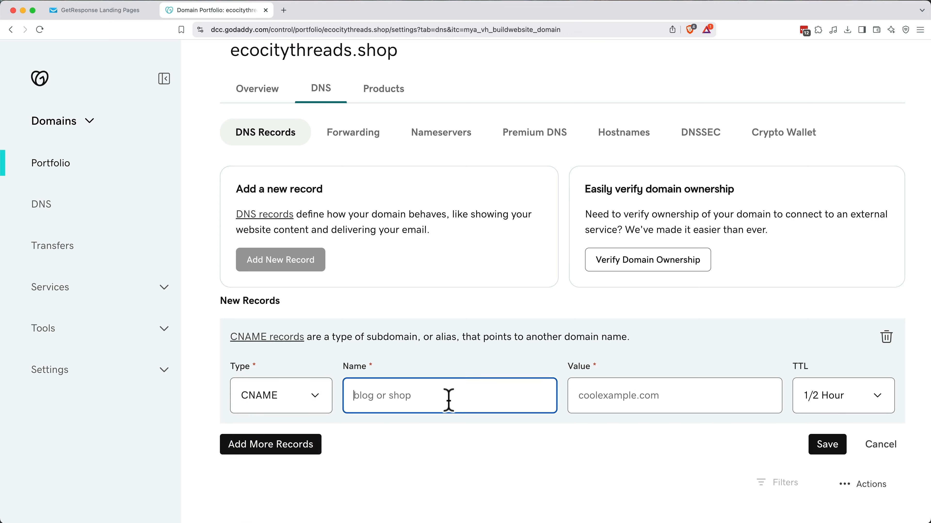
{"action": "type", "text": "catsweater"}
{"action": "key", "text": "Tab"}
{"action": "type", "text": "wbe2.wb-domain.com"}
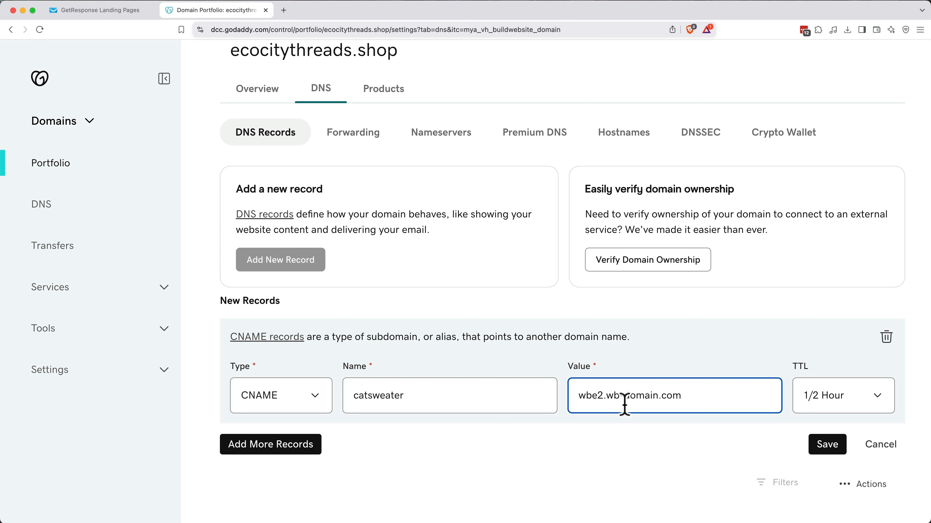
{"action": "left_click", "coordinate": [825, 446]}
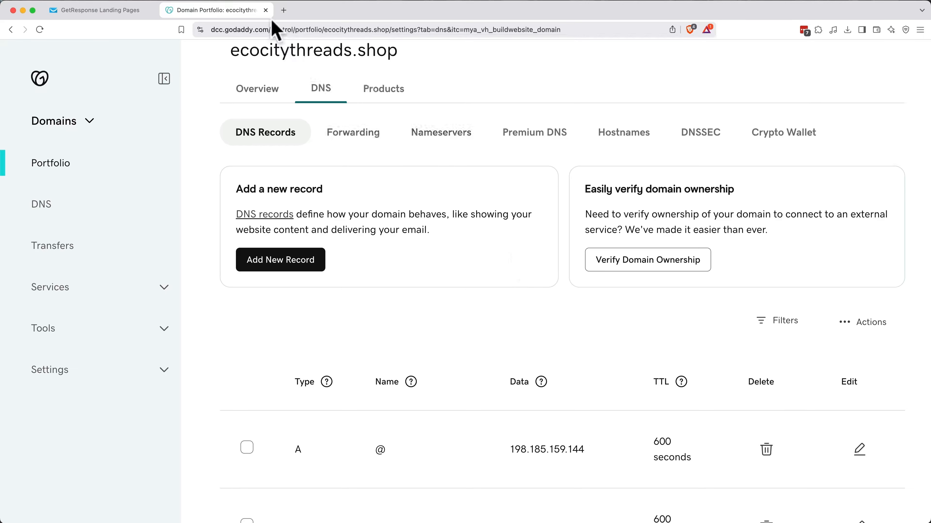
{"action": "left_click", "coordinate": [266, 10]}
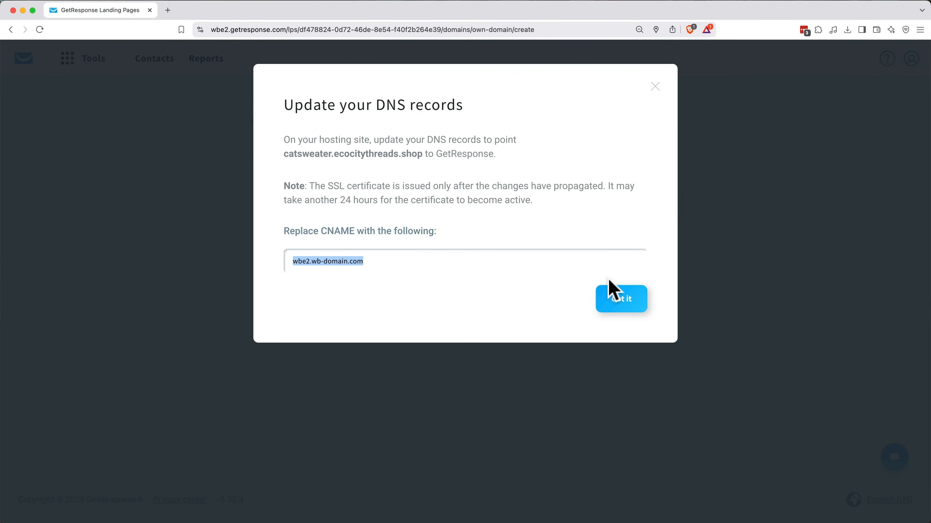
Step: Dismiss the DNS instructions and publish the landing page on catsweater.ecocitythreads.shop
{"action": "left_click", "coordinate": [623, 304]}
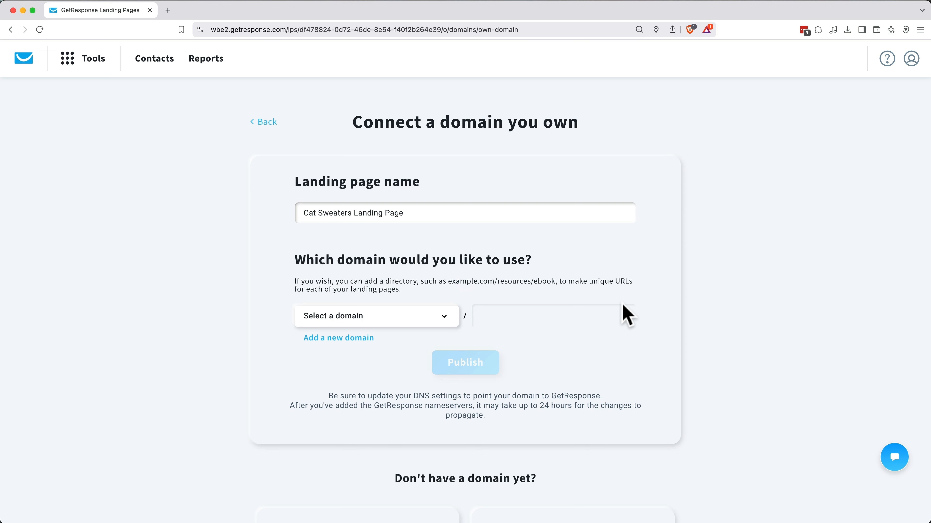
{"action": "left_click", "coordinate": [438, 324]}
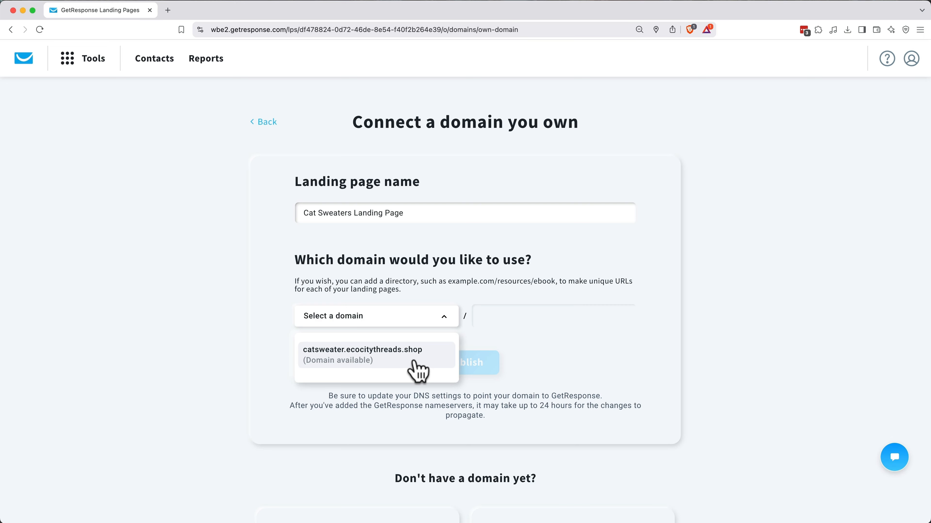
{"action": "left_click", "coordinate": [418, 367]}
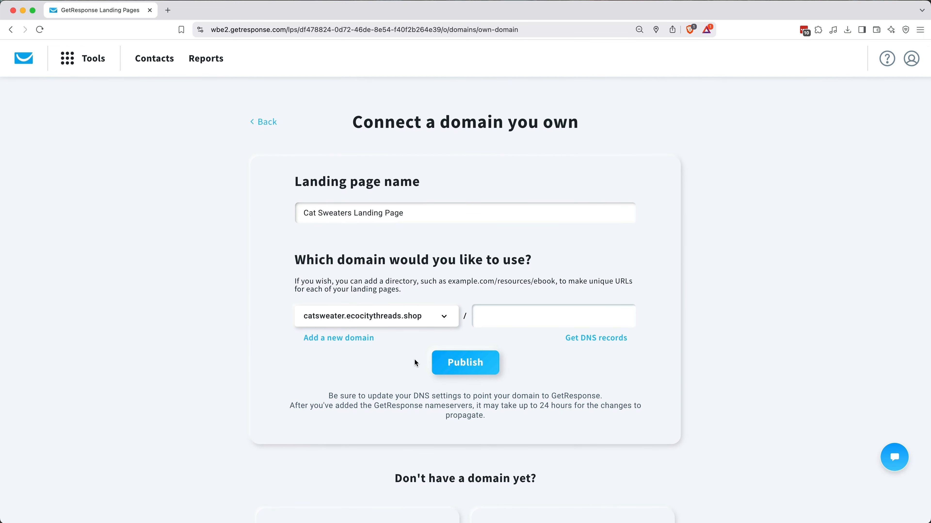
{"action": "left_click", "coordinate": [471, 367]}
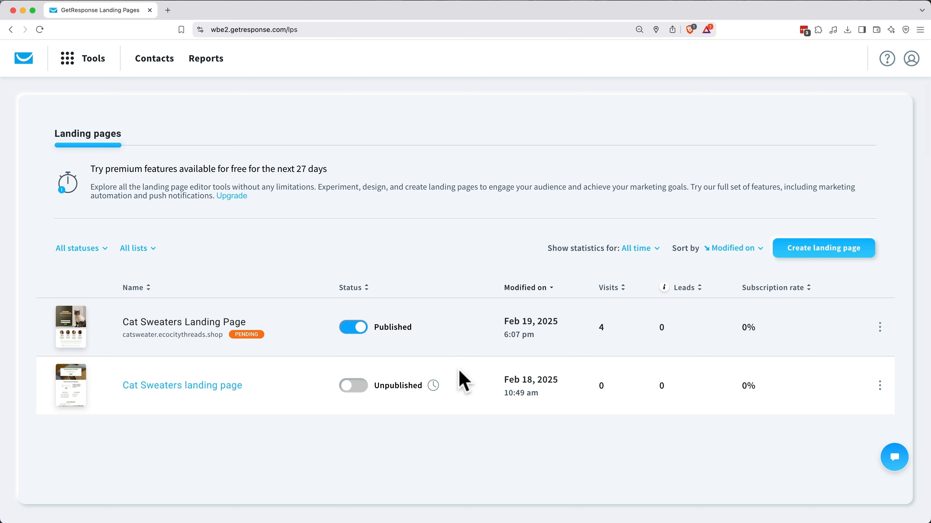
Step: View the live cat sweater landing page and scroll through its content
{"action": "left_click", "coordinate": [201, 340]}
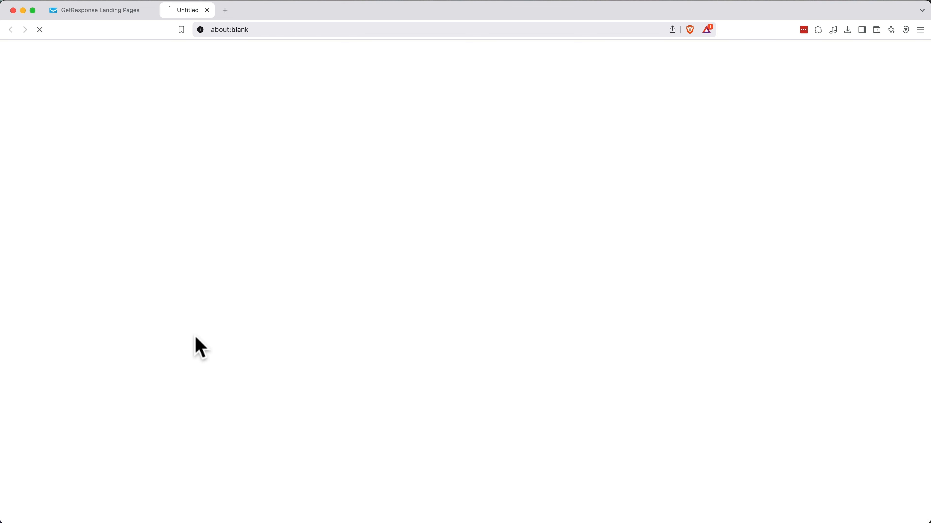
{"action": "scroll", "coordinate": [466, 282], "scroll_direction": "down", "scroll_amount": 5}
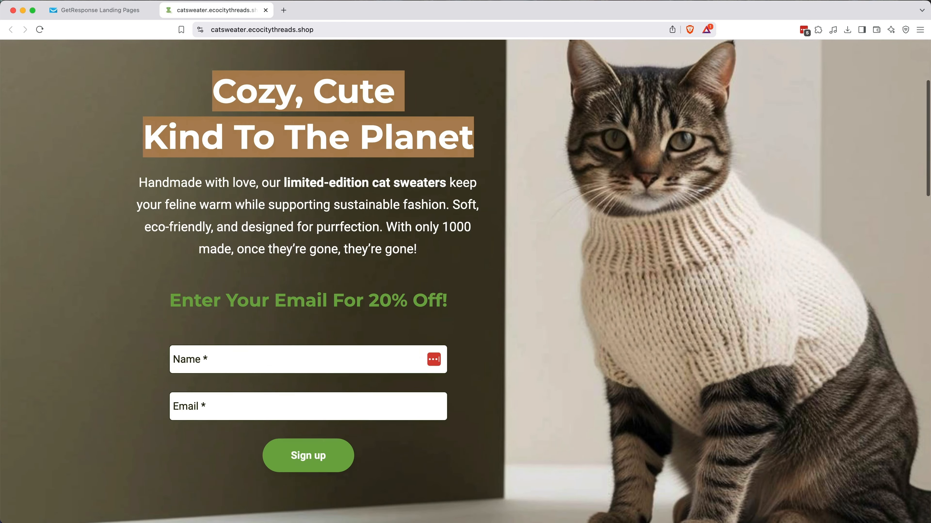
{"action": "scroll", "coordinate": [466, 282], "scroll_direction": "down", "scroll_amount": 15}
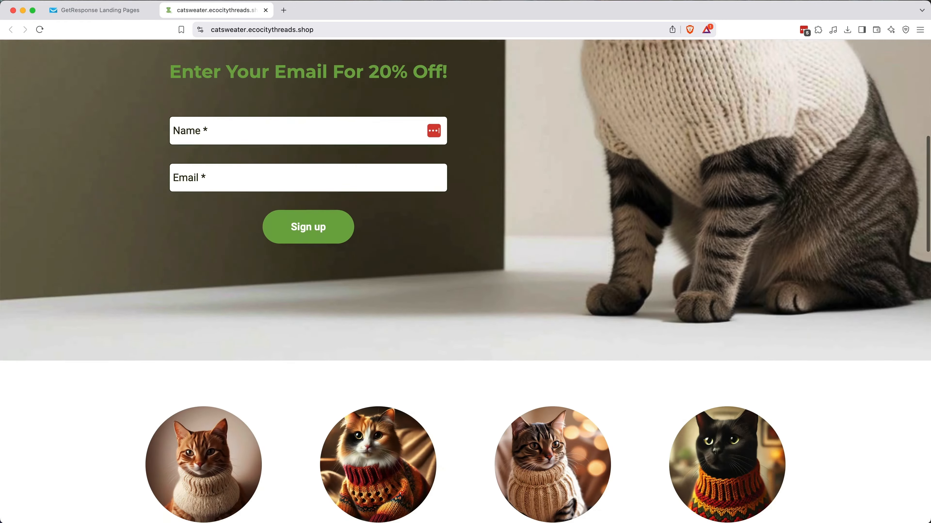
{"action": "scroll", "coordinate": [465, 283], "scroll_direction": "down", "scroll_amount": 12}
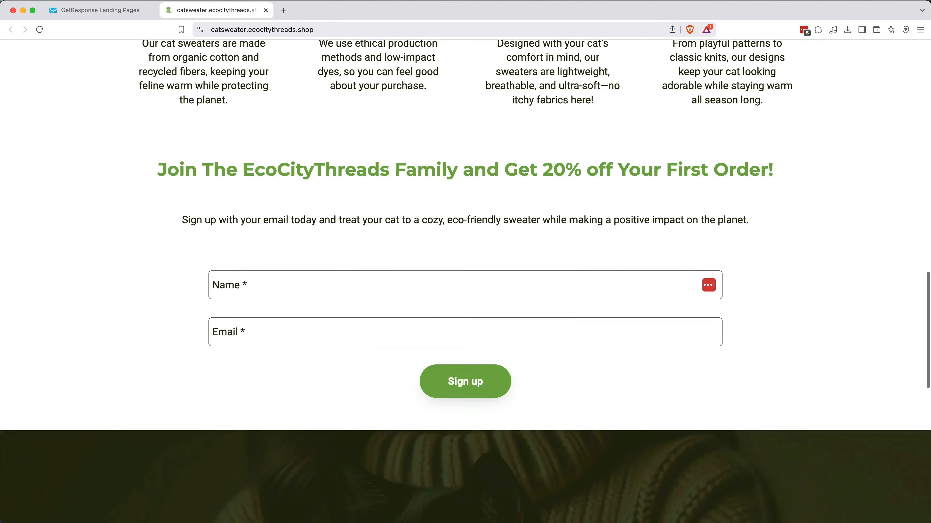
{"action": "scroll", "coordinate": [466, 282], "scroll_direction": "down", "scroll_amount": 3}
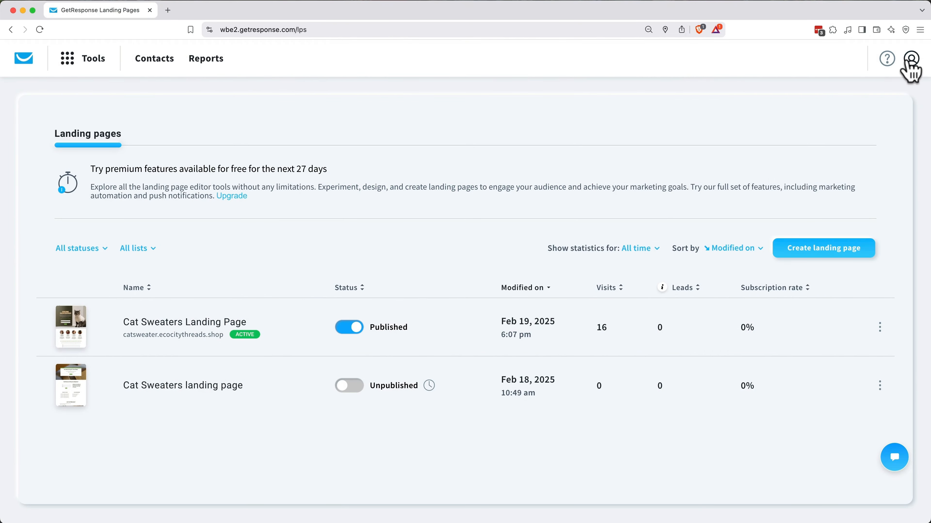
Step: Check the Website and landing page domains list under Emails and domains settings
{"action": "left_click", "coordinate": [908, 61]}
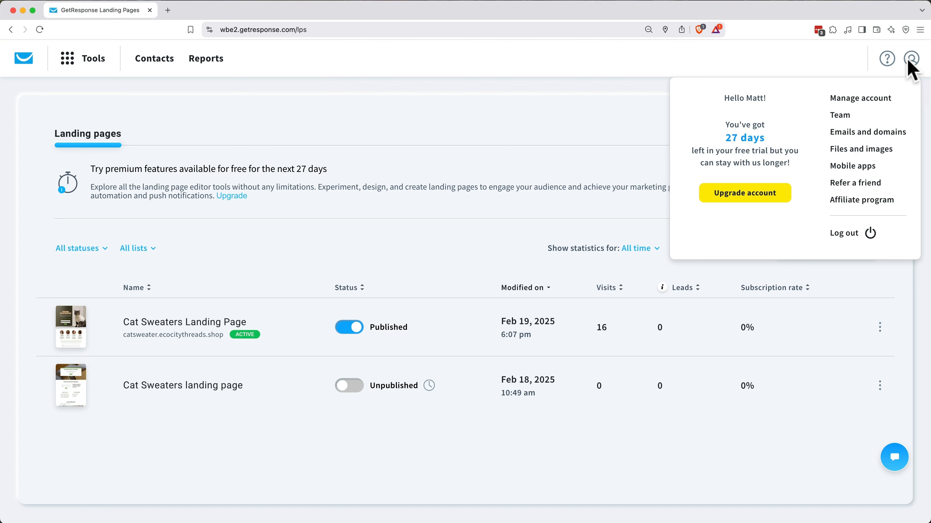
{"action": "left_click", "coordinate": [881, 132]}
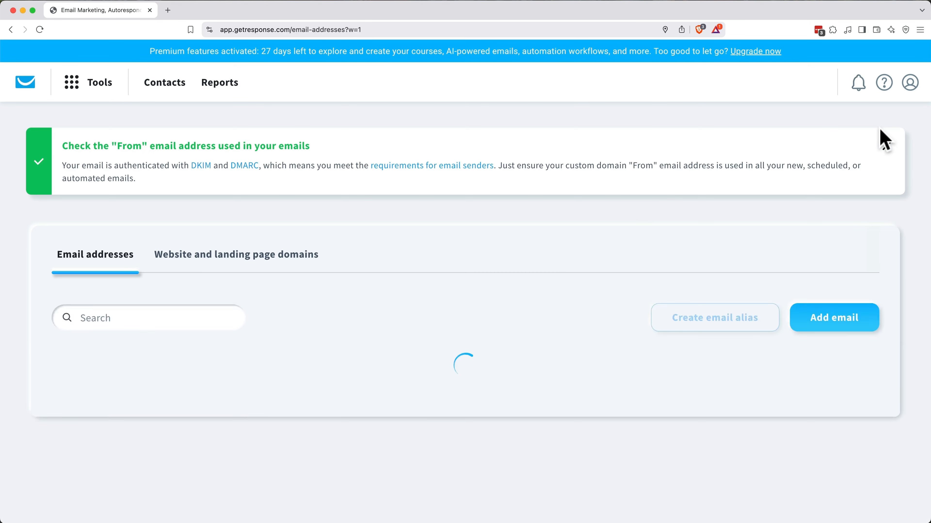
{"action": "scroll", "coordinate": [500, 268], "scroll_direction": "down", "scroll_amount": 3}
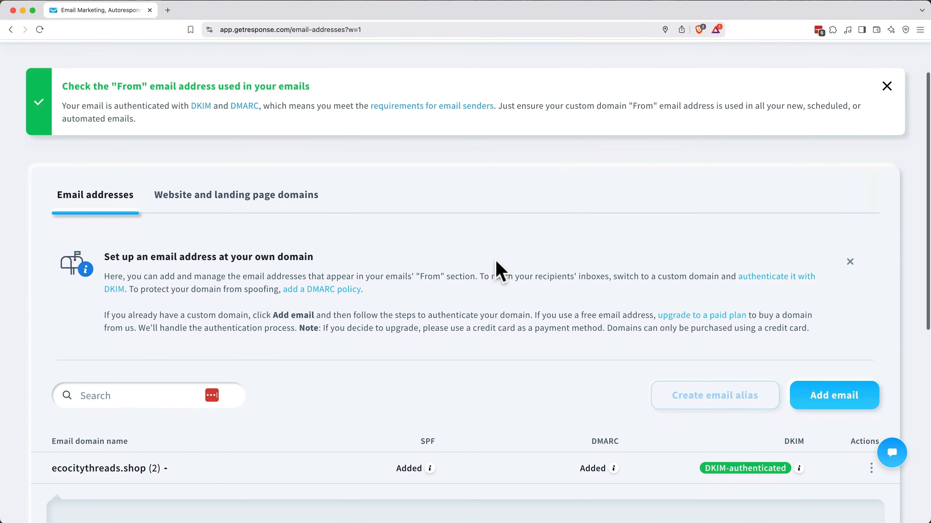
{"action": "left_click", "coordinate": [282, 204]}
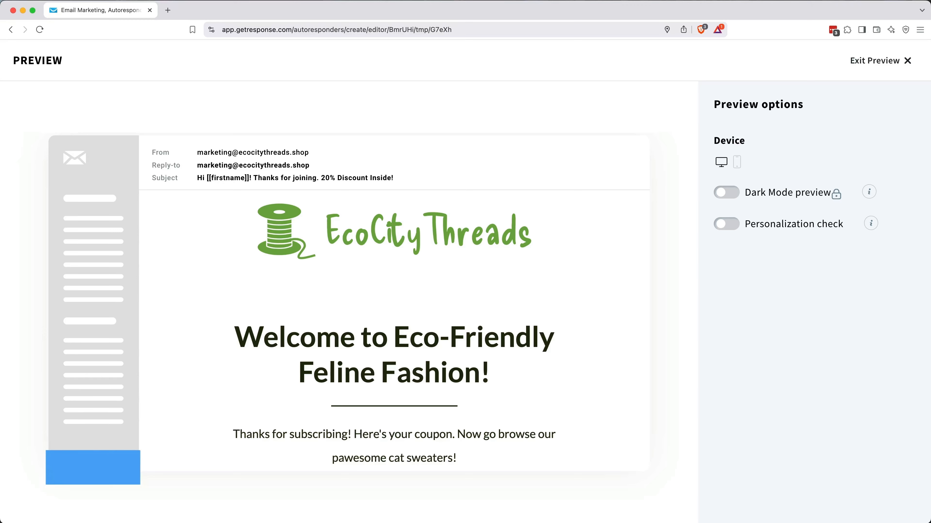
Step: Scroll down through the email preview to the bottom and back up again
{"action": "scroll", "coordinate": [395, 331], "scroll_direction": "down", "scroll_amount": 2}
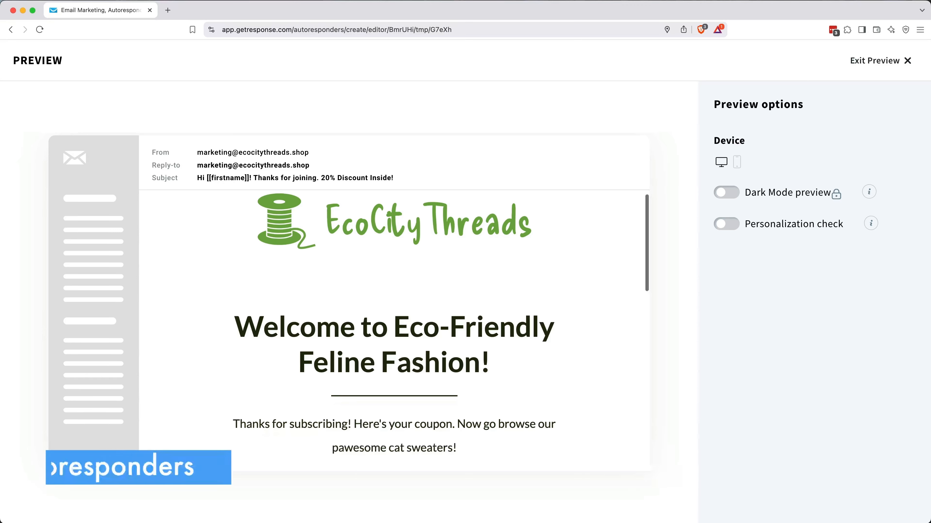
{"action": "scroll", "coordinate": [394, 329], "scroll_direction": "down", "scroll_amount": 2}
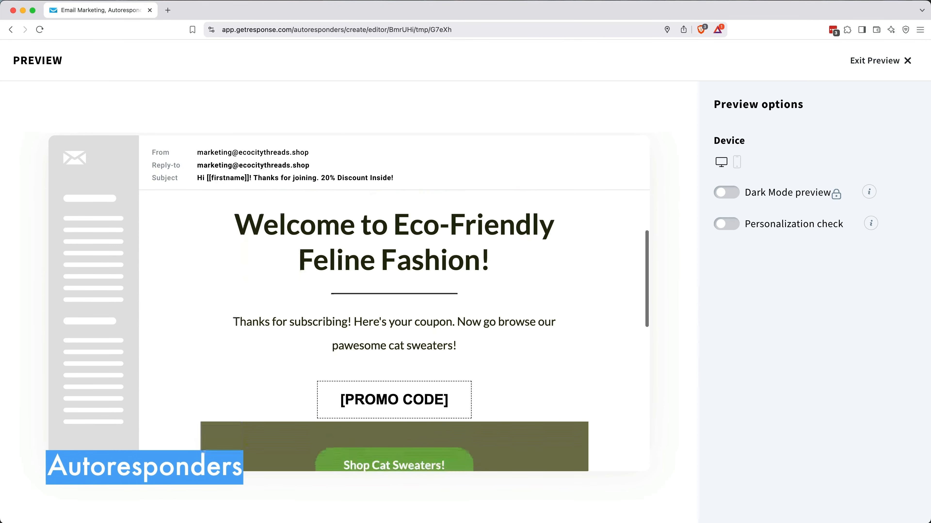
{"action": "scroll", "coordinate": [394, 330], "scroll_direction": "down", "scroll_amount": 4}
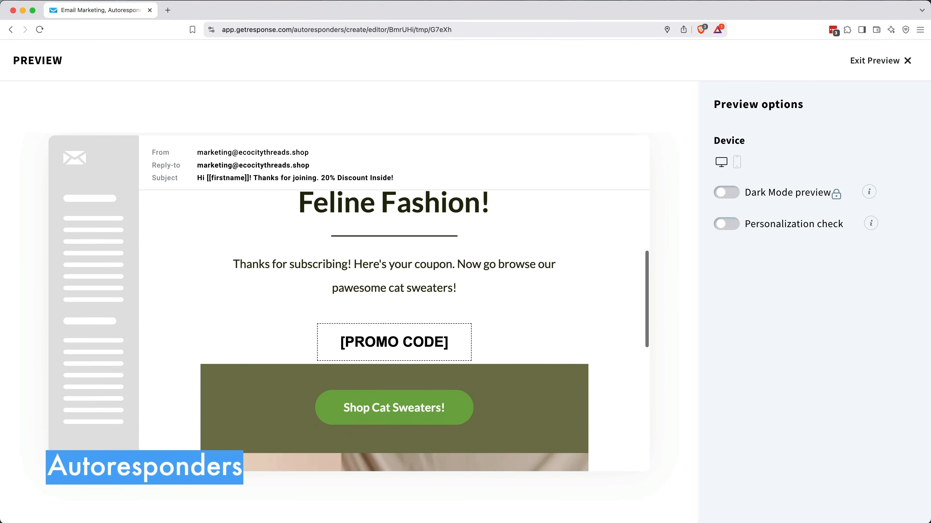
{"action": "scroll", "coordinate": [394, 330], "scroll_direction": "down", "scroll_amount": 1}
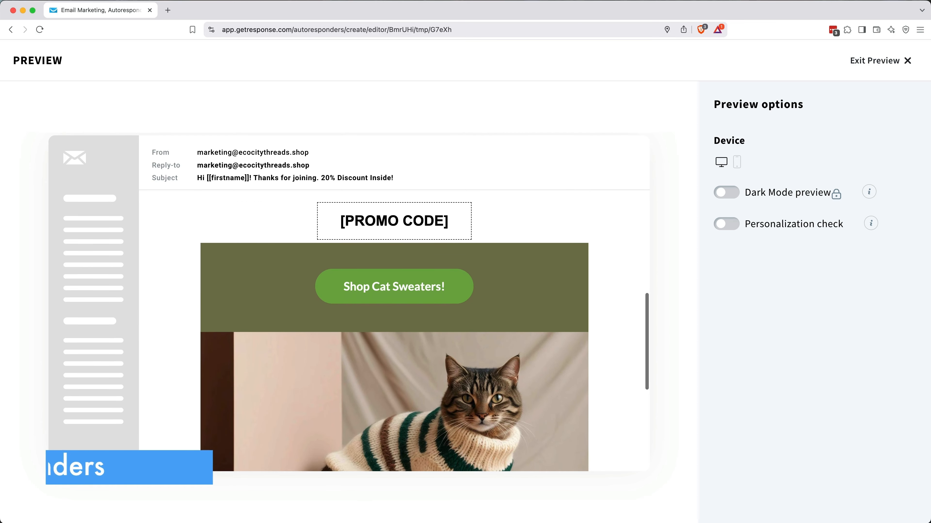
{"action": "scroll", "coordinate": [394, 330], "scroll_direction": "down", "scroll_amount": 2}
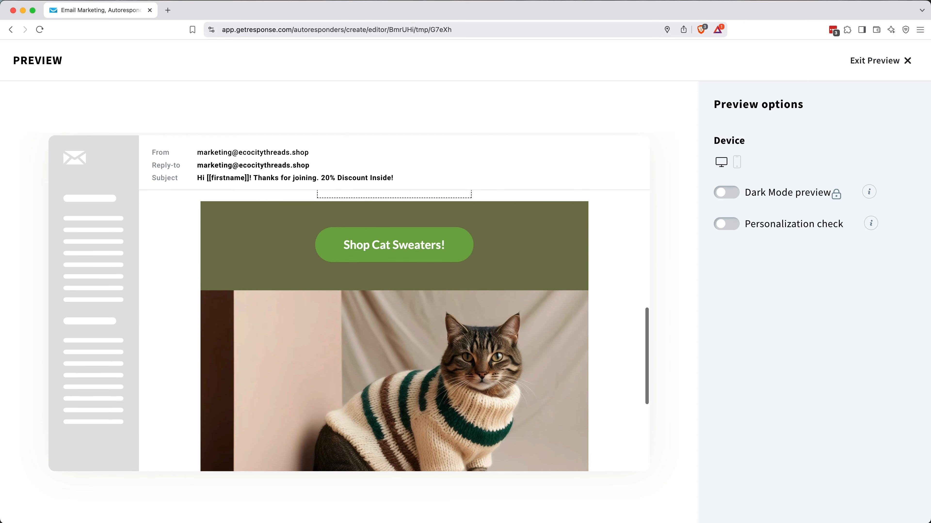
{"action": "scroll", "coordinate": [395, 330], "scroll_direction": "down", "scroll_amount": 3}
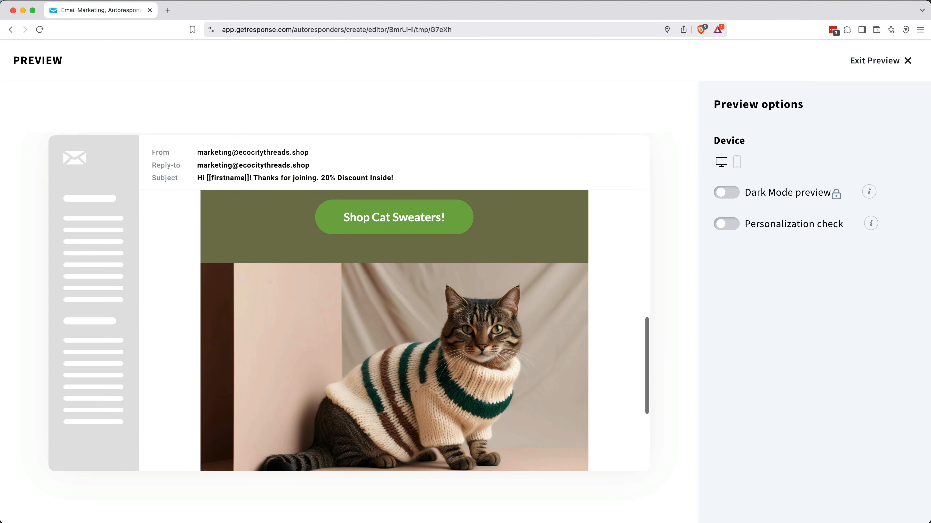
{"action": "scroll", "coordinate": [395, 330], "scroll_direction": "down", "scroll_amount": 1}
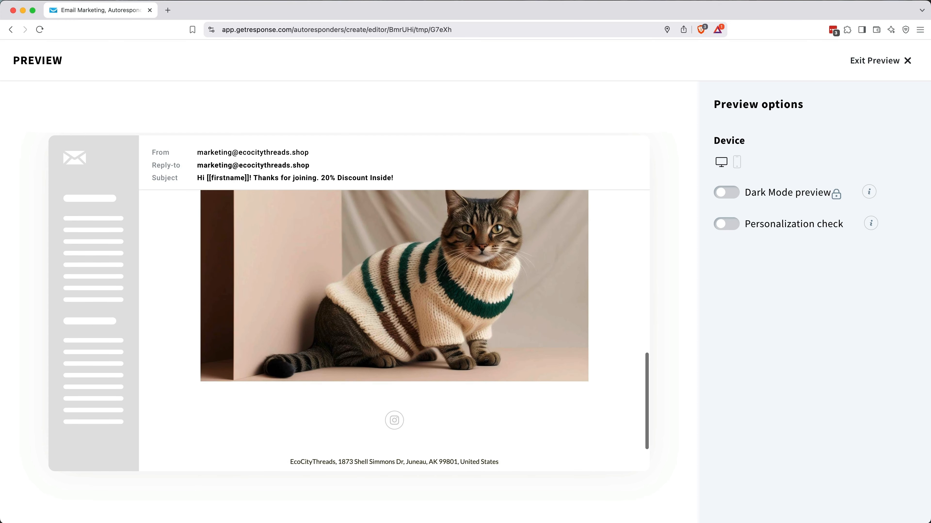
{"action": "scroll", "coordinate": [395, 330], "scroll_direction": "down", "scroll_amount": 2}
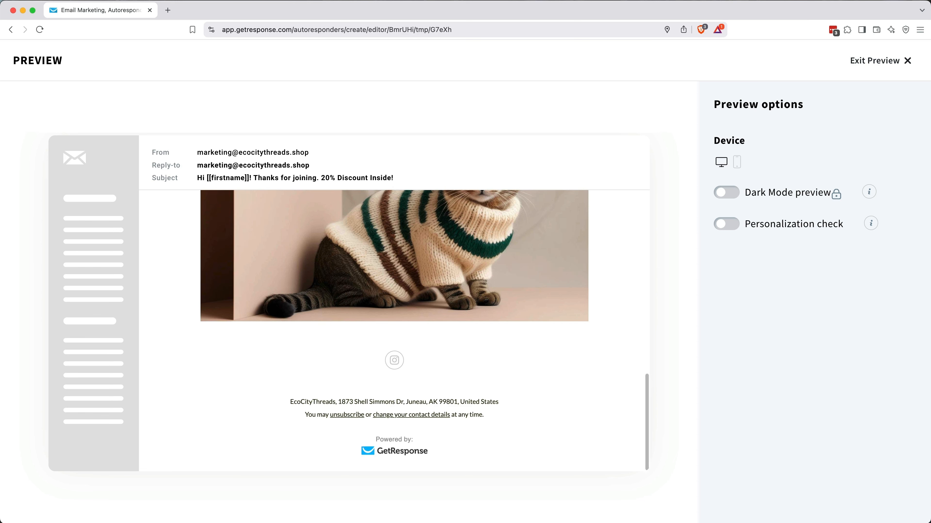
{"action": "scroll", "coordinate": [395, 330], "scroll_direction": "up", "scroll_amount": 4}
{"action": "scroll", "coordinate": [394, 330], "scroll_direction": "up", "scroll_amount": 2}
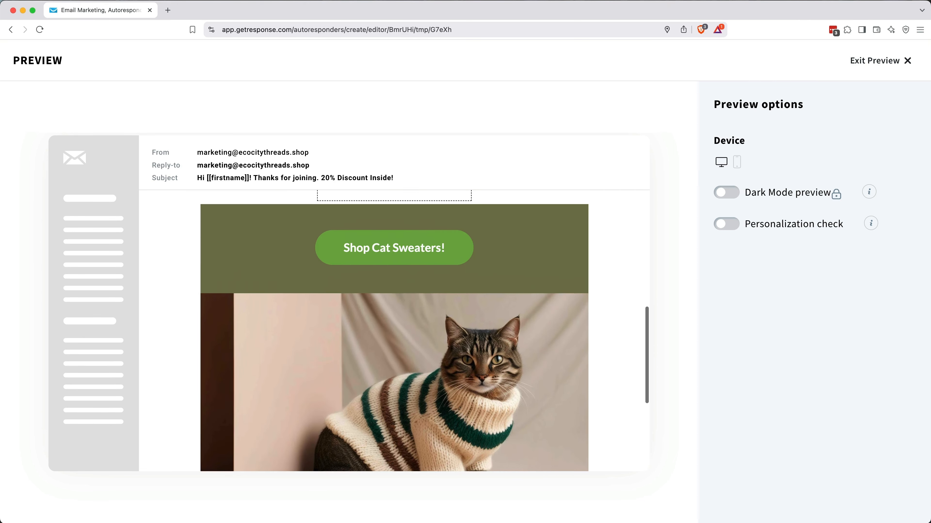
{"action": "scroll", "coordinate": [394, 330], "scroll_direction": "up", "scroll_amount": 3}
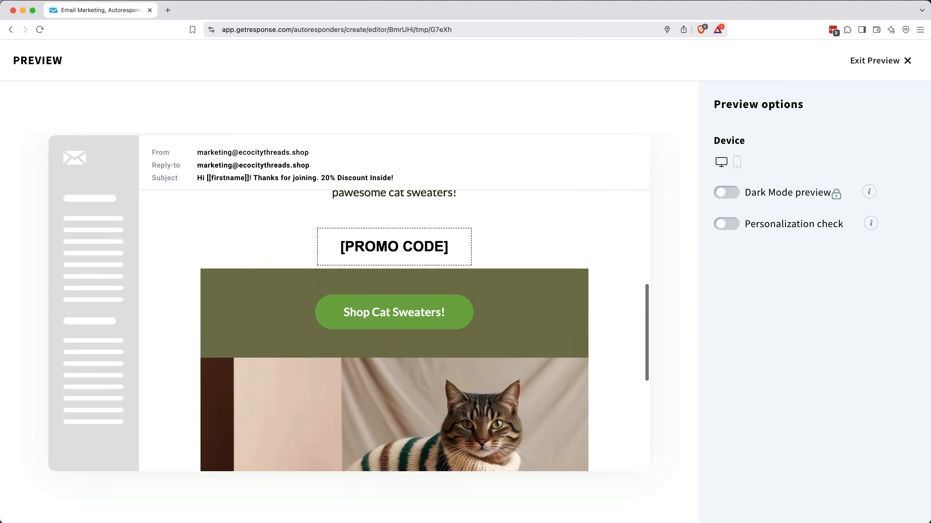
{"action": "scroll", "coordinate": [395, 330], "scroll_direction": "up", "scroll_amount": 4}
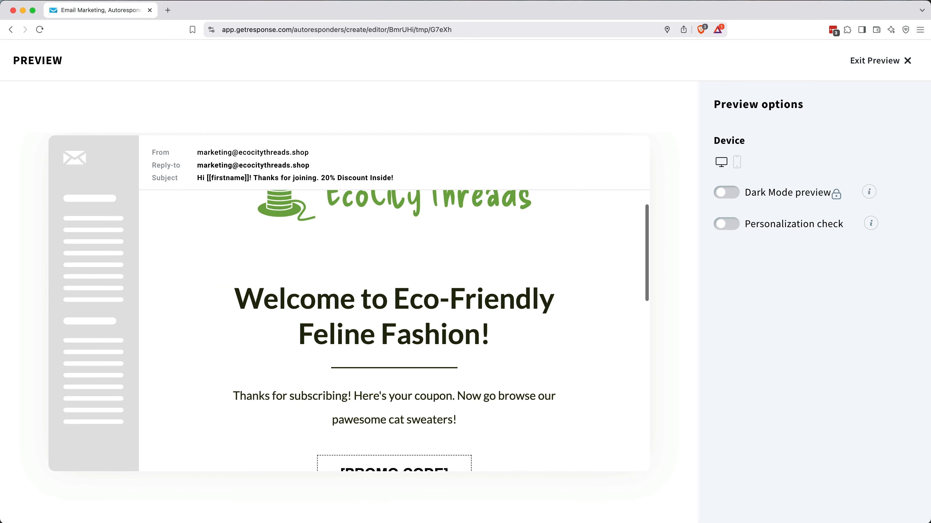
{"action": "scroll", "coordinate": [394, 330], "scroll_direction": "up", "scroll_amount": 1}
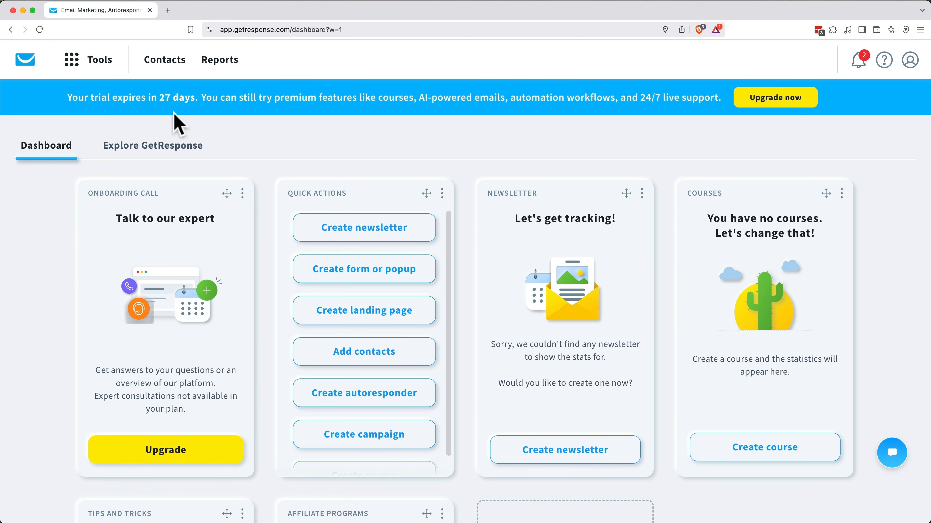
Step: Go to Autoresponders under Automate in the Tools menu
{"action": "left_click", "coordinate": [101, 59]}
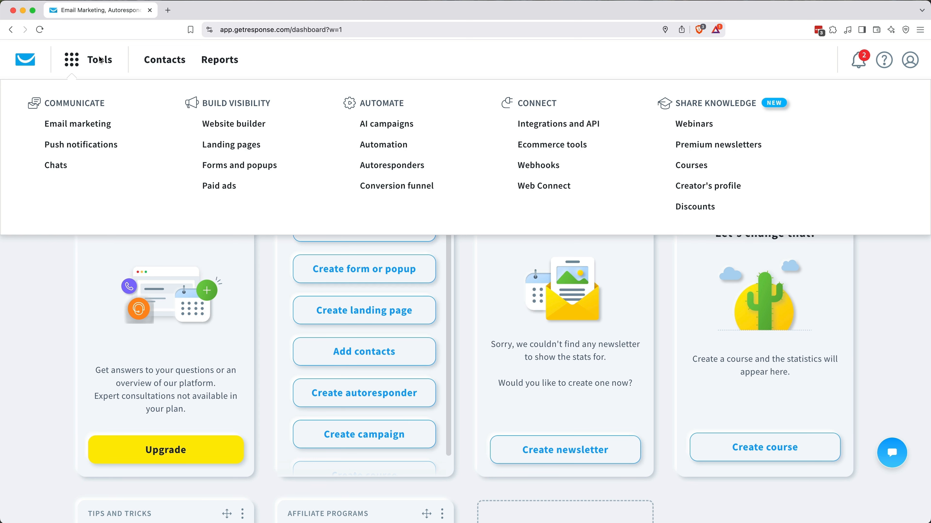
{"action": "left_click", "coordinate": [389, 176]}
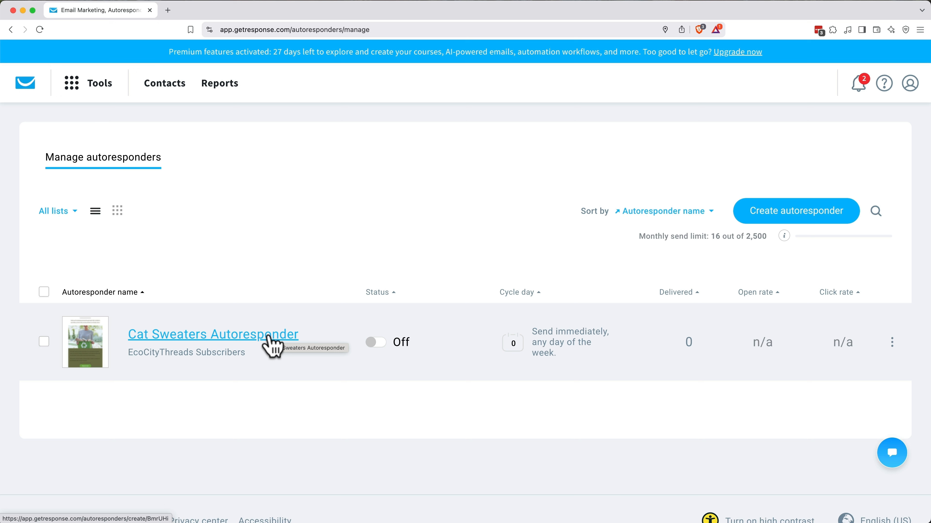
Step: Append '20% Coupon Code' to the Cat Sweaters Autoresponder's title
{"action": "left_click", "coordinate": [271, 339]}
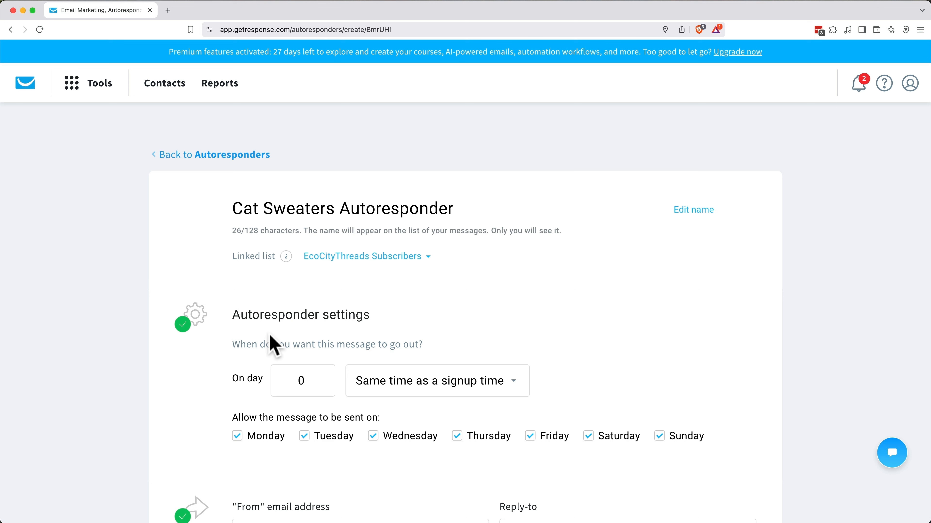
{"action": "left_click", "coordinate": [701, 210]}
{"action": "type", "text": "20% Coupon Code"}
{"action": "key", "text": "Return"}
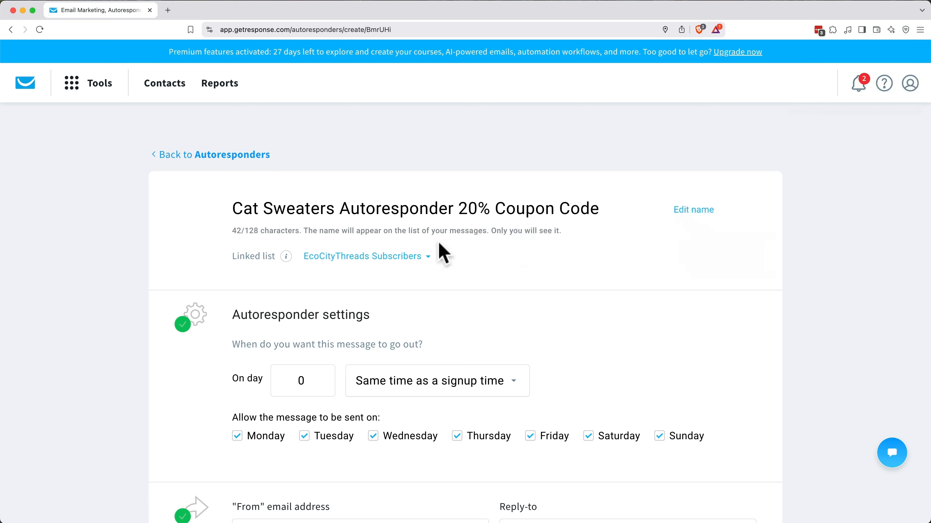
Step: Keep EcoCityThreads Subscribers as the list and Marketing Email as the reply-to address
{"action": "left_click", "coordinate": [413, 258]}
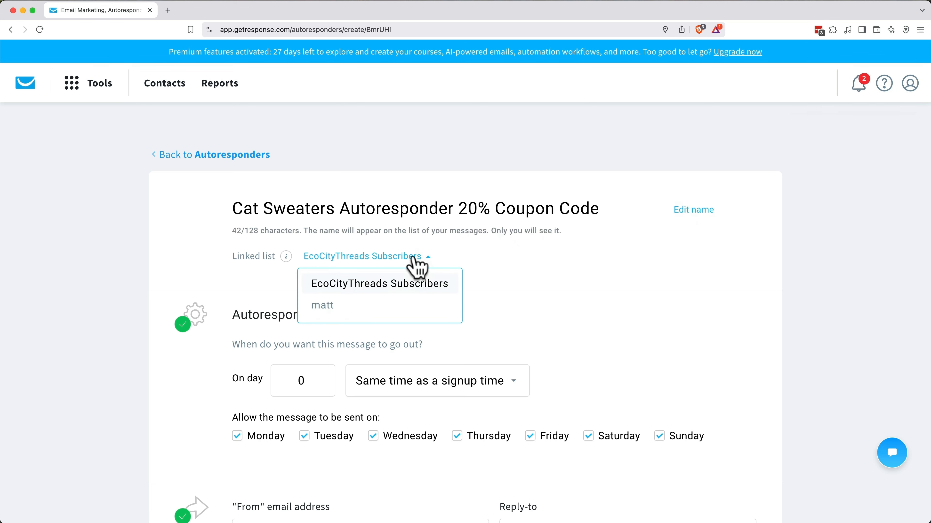
{"action": "left_click", "coordinate": [393, 288]}
{"action": "scroll", "coordinate": [496, 301], "scroll_direction": "down", "scroll_amount": 3}
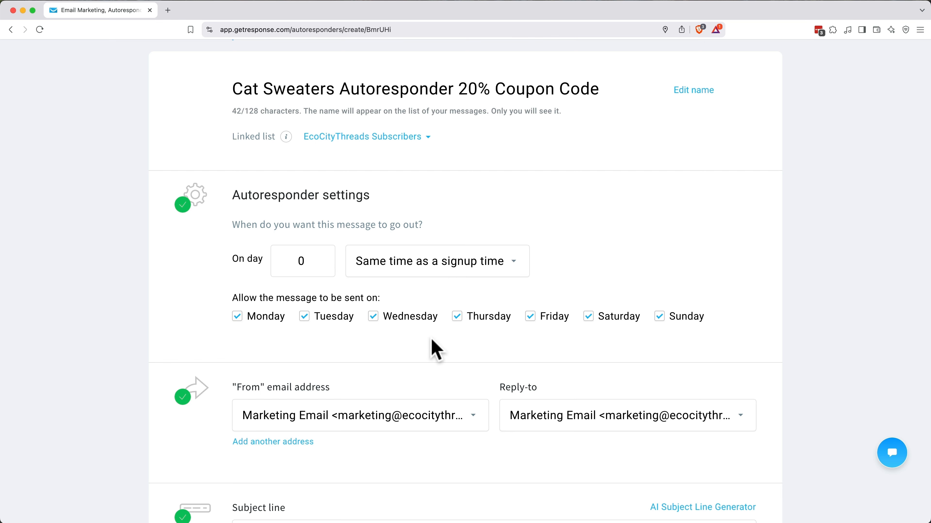
{"action": "scroll", "coordinate": [431, 339], "scroll_direction": "down", "scroll_amount": 3}
{"action": "left_click", "coordinate": [424, 288]}
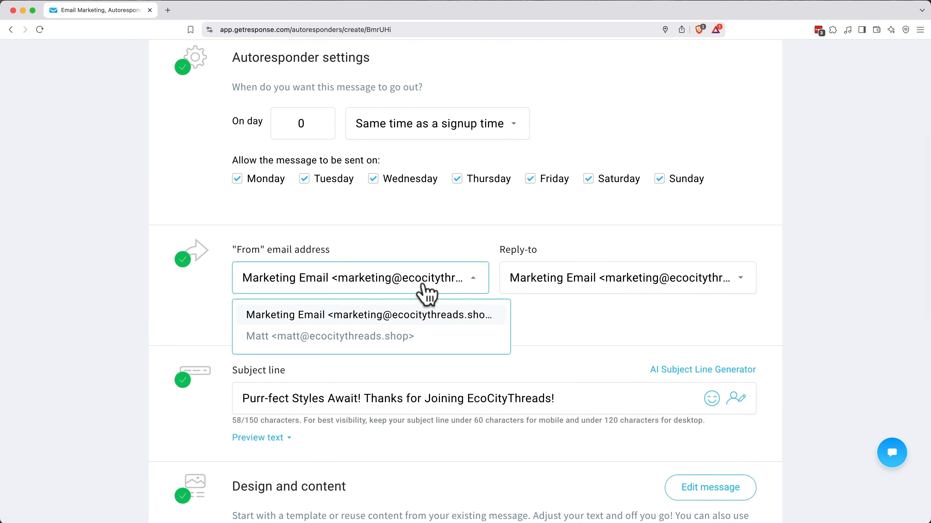
{"action": "left_click", "coordinate": [588, 288]}
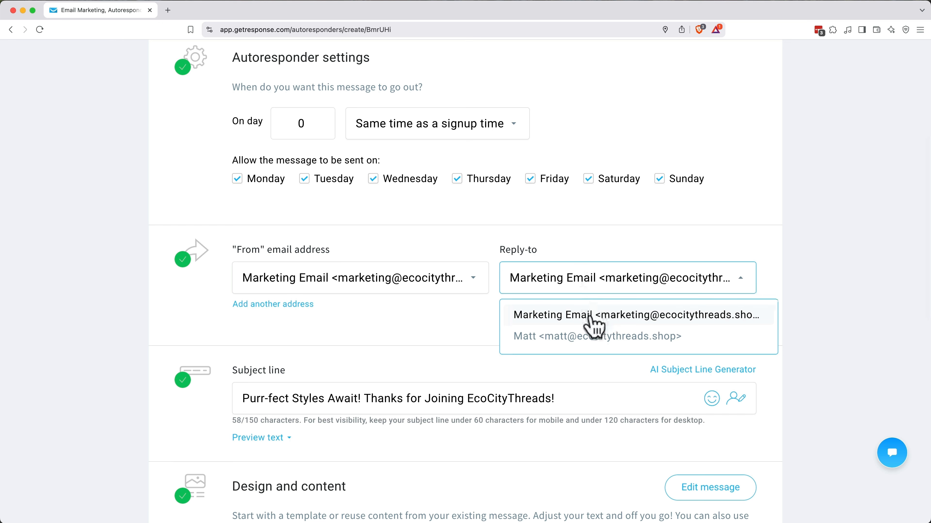
{"action": "left_click", "coordinate": [487, 328]}
{"action": "scroll", "coordinate": [476, 331], "scroll_direction": "down", "scroll_amount": 5}
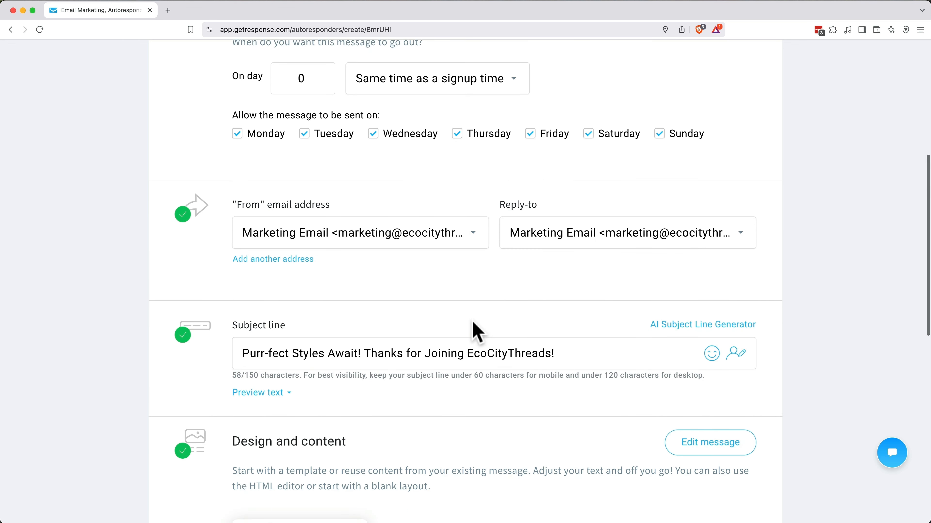
Step: Set the subject to 'Hi [[firstname]]! Thanks for joining. 20% Discount Inside!'
{"action": "left_click_drag", "start_coordinate": [364, 212], "coordinate": [246, 214]}
{"action": "type", "text": "Hi"}
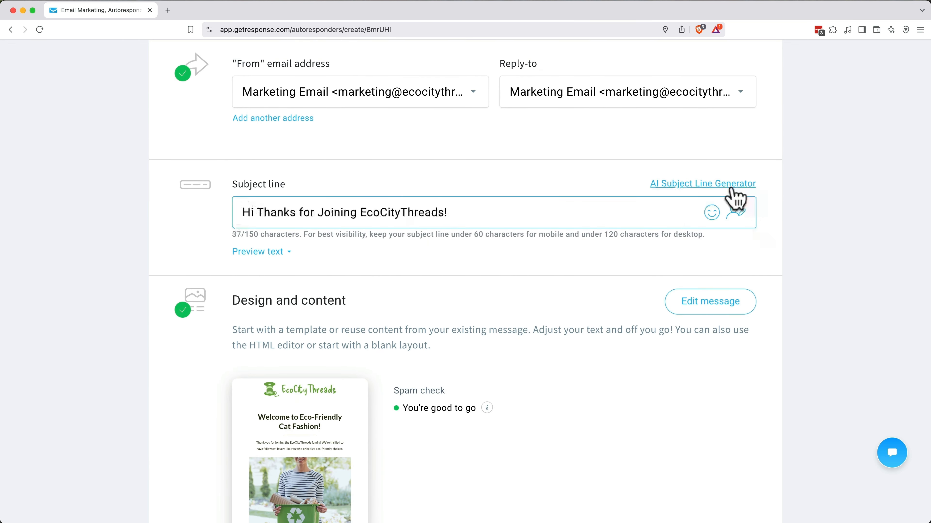
{"action": "left_click", "coordinate": [735, 212]}
{"action": "type", "text": "fi"}
{"action": "left_click", "coordinate": [568, 297]}
{"action": "type", "text": "!"}
{"action": "left_click", "coordinate": [515, 213], "text": "shift"}
{"action": "type", "text": "Thanks for "}
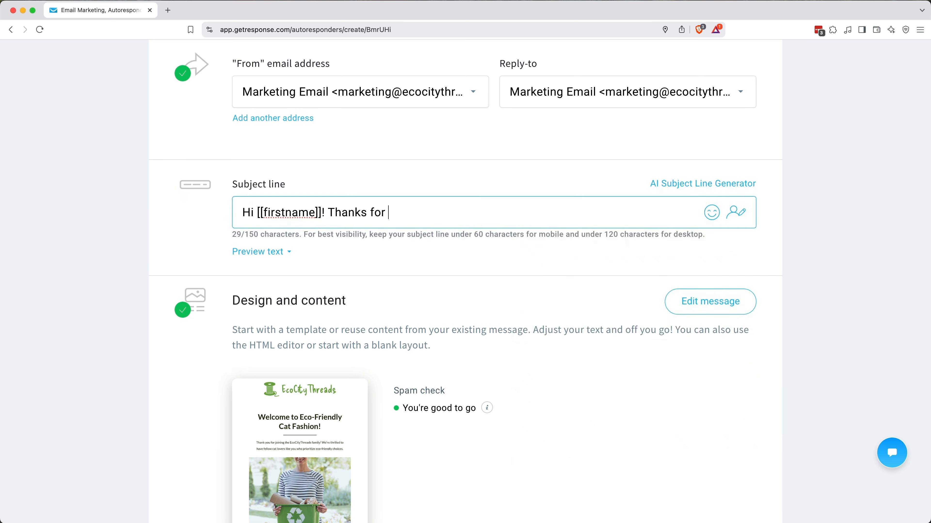
{"action": "type", "text": "joining. 20% Discount Inside!"}
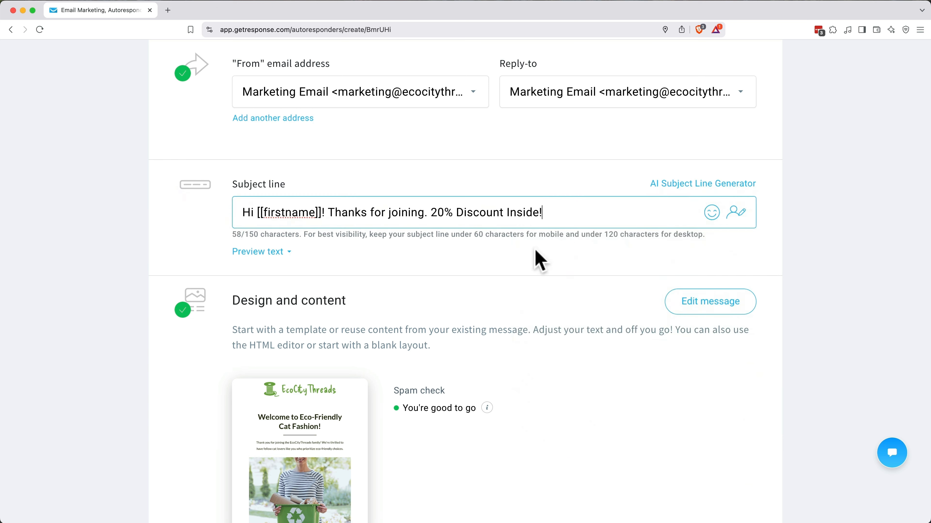
Step: Write preview text about the exclusive 20% coupon and eco-friendly hand-knit sweaters, ending with a cat emoji
{"action": "left_click", "coordinate": [261, 252]}
{"action": "left_click", "coordinate": [283, 271]}
{"action": "type", "text": "Your exclusive 2"}
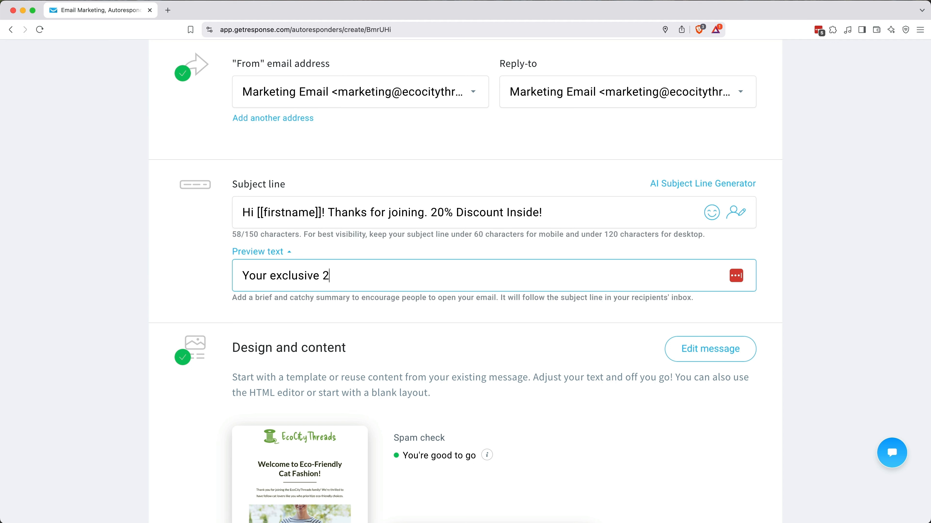
{"action": "type", "text": "0% off coupon is here! Treat your cat to a cozy, eco-friendly sweater-"}
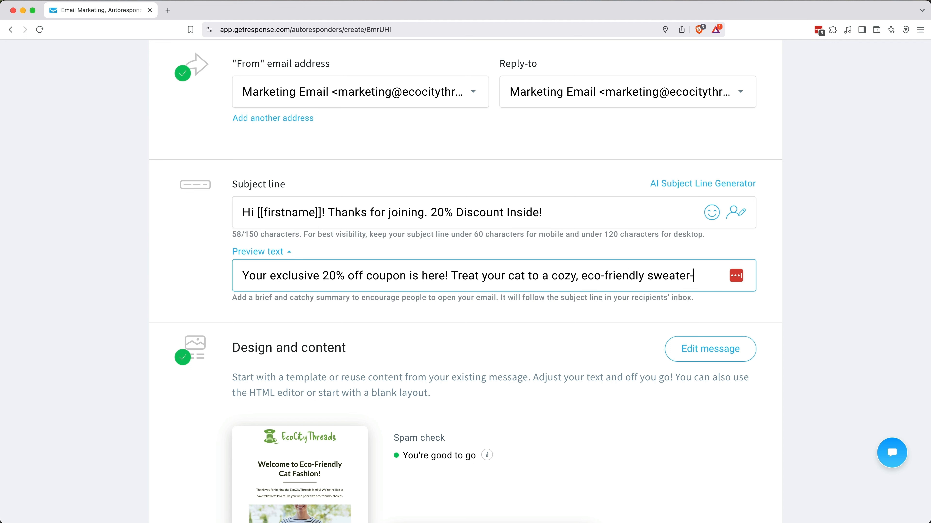
{"action": "key", "text": "BackSpace"}
{"action": "type", "text": "- hand-knot"}
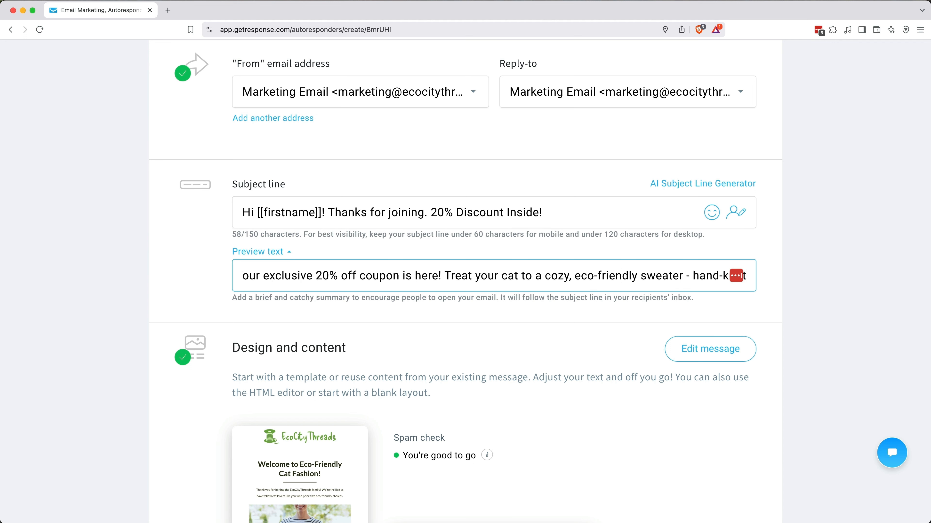
{"action": "type", "text": " with ove and available for a limited time"}
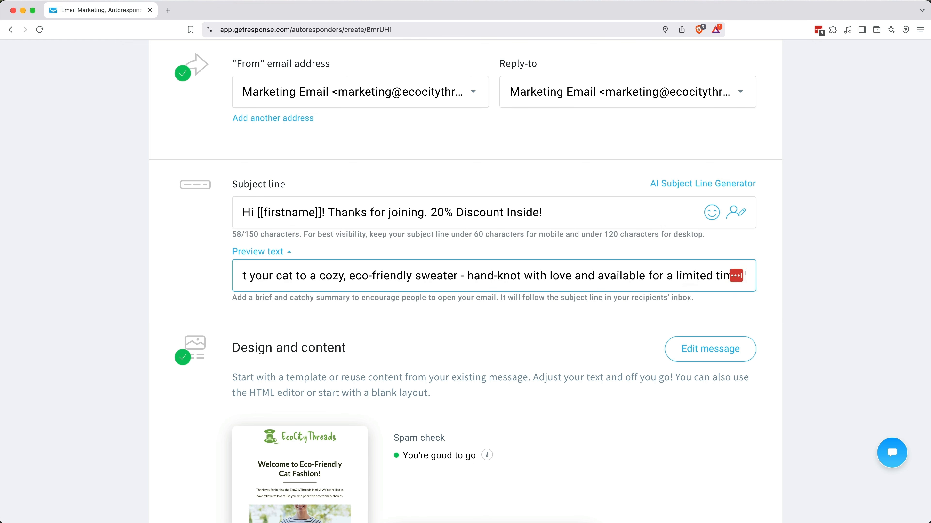
{"action": "key", "text": "ctrl+super+space"}
{"action": "type", "text": "cat"}
{"action": "left_click", "coordinate": [783, 327]}
{"action": "left_click", "coordinate": [587, 314]}
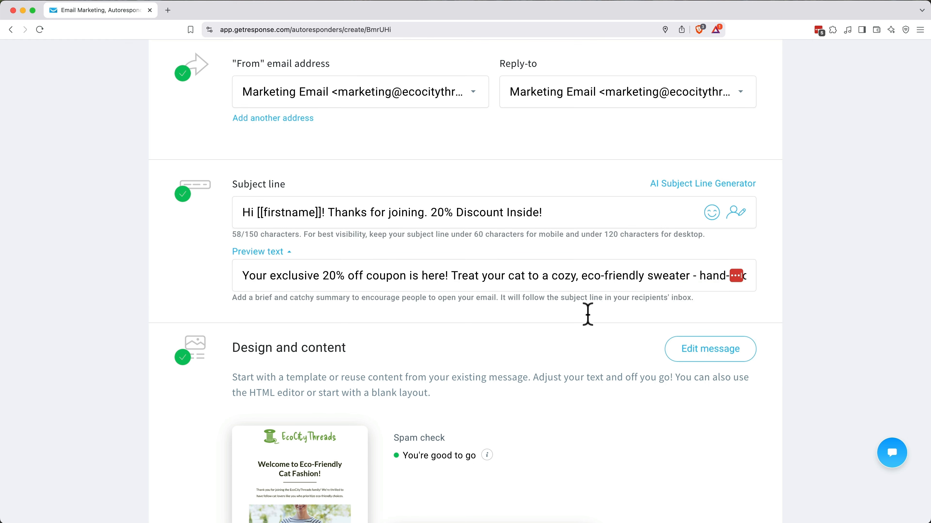
{"action": "scroll", "coordinate": [588, 314], "scroll_direction": "down", "scroll_amount": 5}
Step: Change the headline's 'Cat' to 'Feline' and rewrite the intro about the coupon and pawesome cat sweaters
{"action": "left_click", "coordinate": [710, 182]}
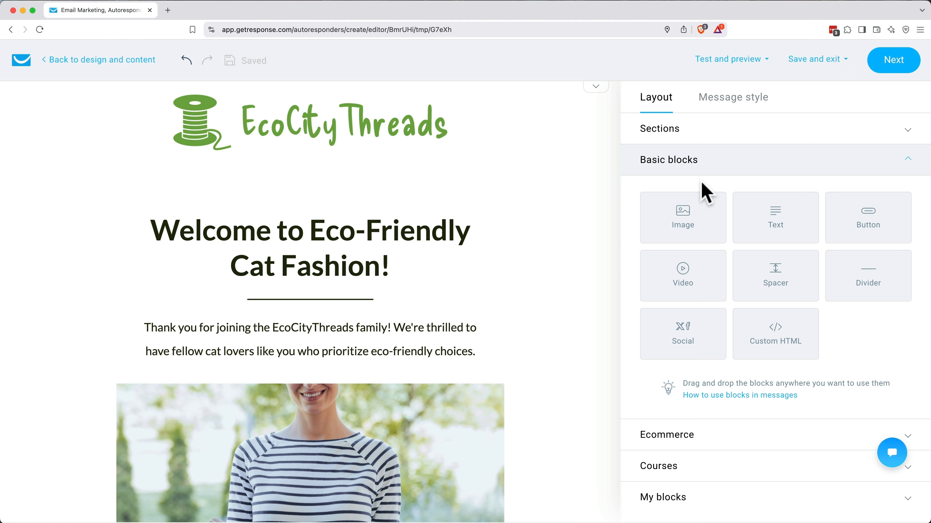
{"action": "left_click", "coordinate": [260, 265]}
{"action": "double_click", "coordinate": [259, 293]}
{"action": "type", "text": "Feline"}
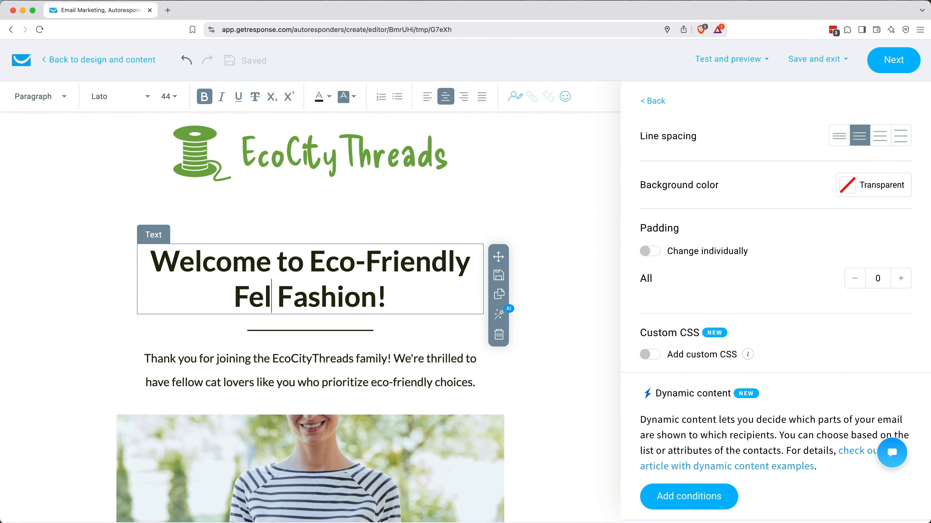
{"action": "triple_click", "coordinate": [312, 359]}
{"action": "type", "text": "Th"}
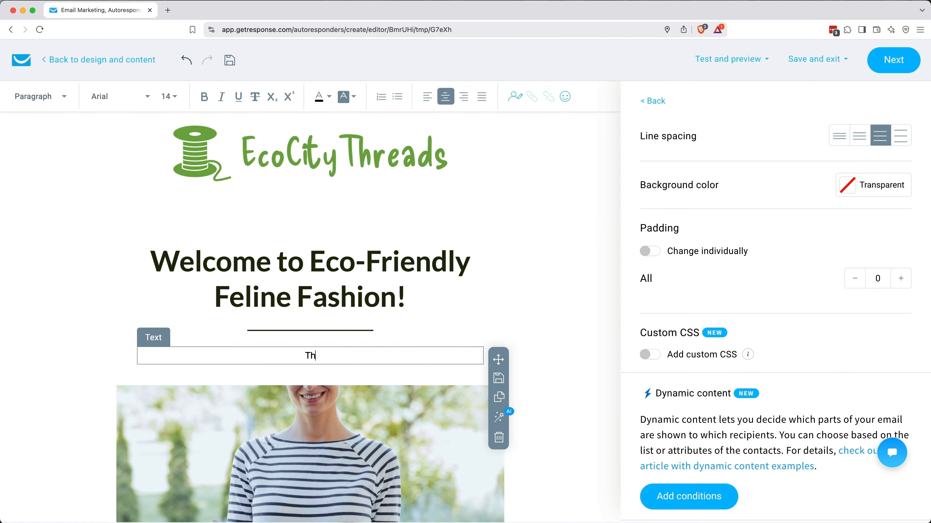
{"action": "type", "text": "anks for subscribing! Here's your coupon. Now go browse our pawesome cat sweaters!"}
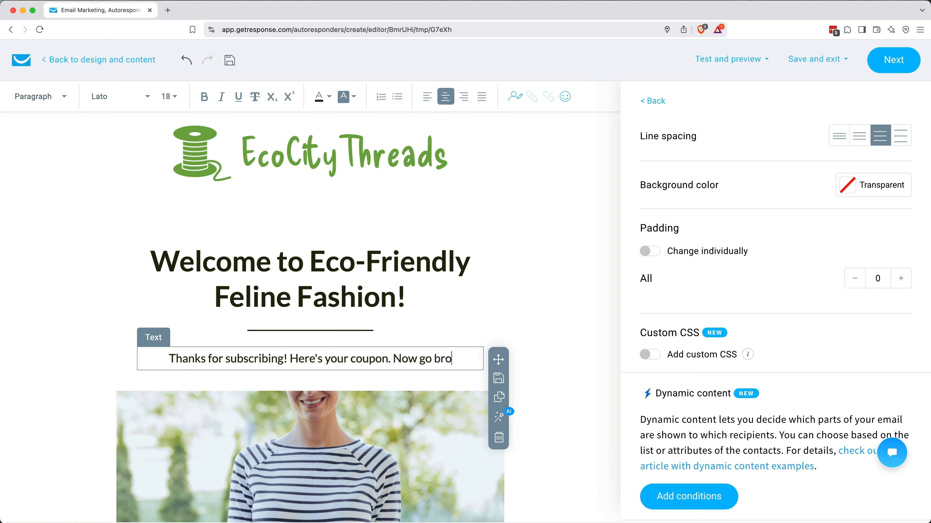
Step: Add an Ecommerce promo code block below the intro paragraph
{"action": "left_click", "coordinate": [656, 107]}
{"action": "scroll", "coordinate": [744, 359], "scroll_direction": "down", "scroll_amount": 1}
{"action": "left_click", "coordinate": [688, 421]}
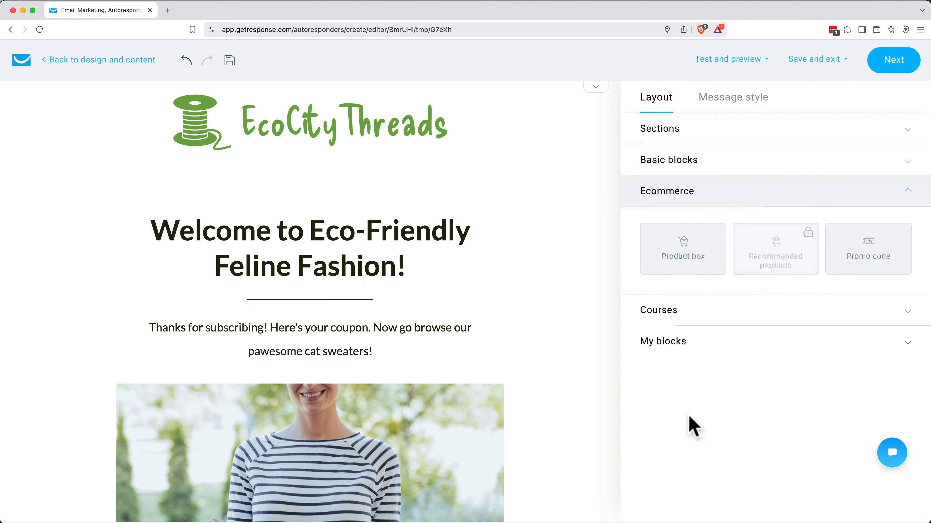
{"action": "left_click_drag", "start_coordinate": [858, 254], "coordinate": [317, 395]}
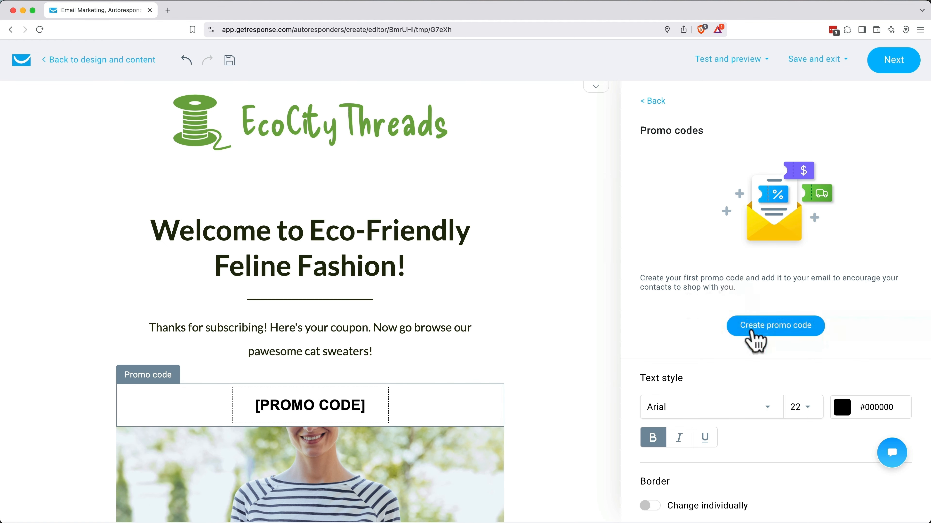
Step: Create master promo code '20% off cat sweaters' with code SWEATER20, then return to the email
{"action": "left_click", "coordinate": [756, 342]}
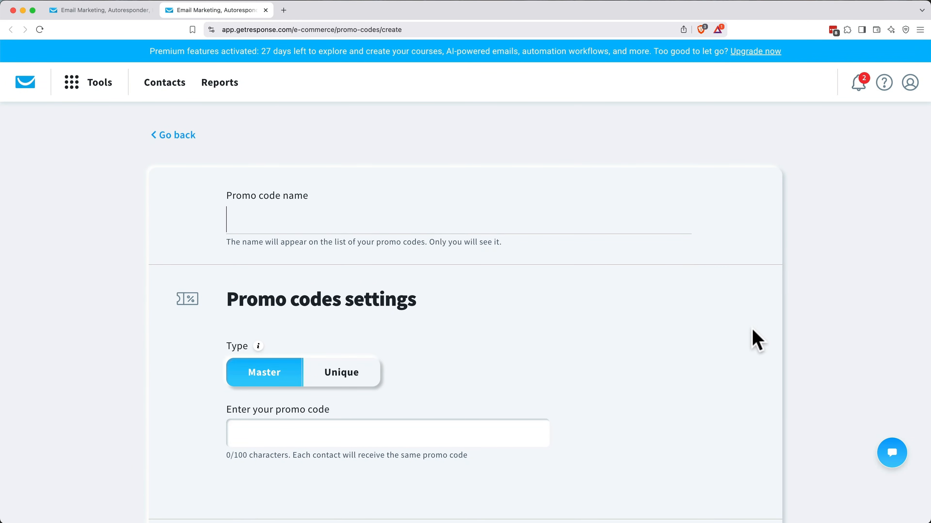
{"action": "type", "text": "20% off cat sweaters"}
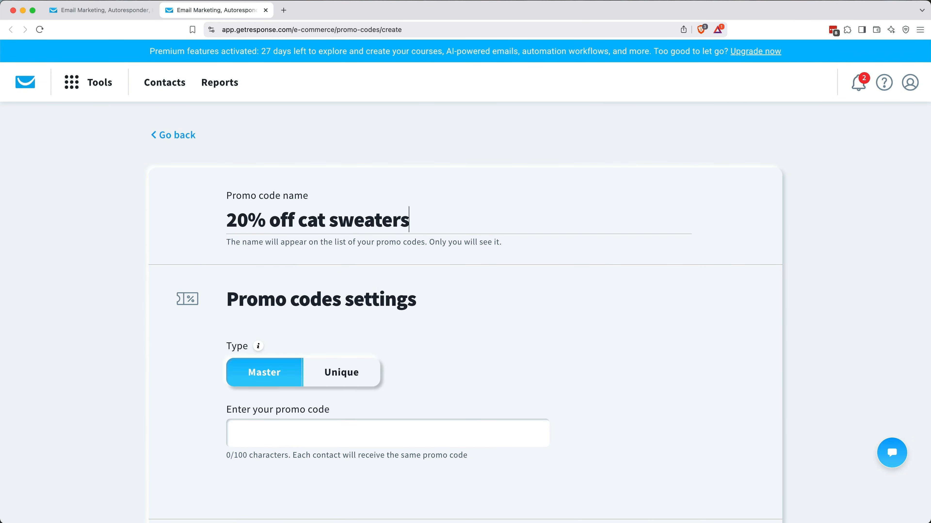
{"action": "key", "text": "Return"}
{"action": "scroll", "coordinate": [490, 233], "scroll_direction": "down", "scroll_amount": 6}
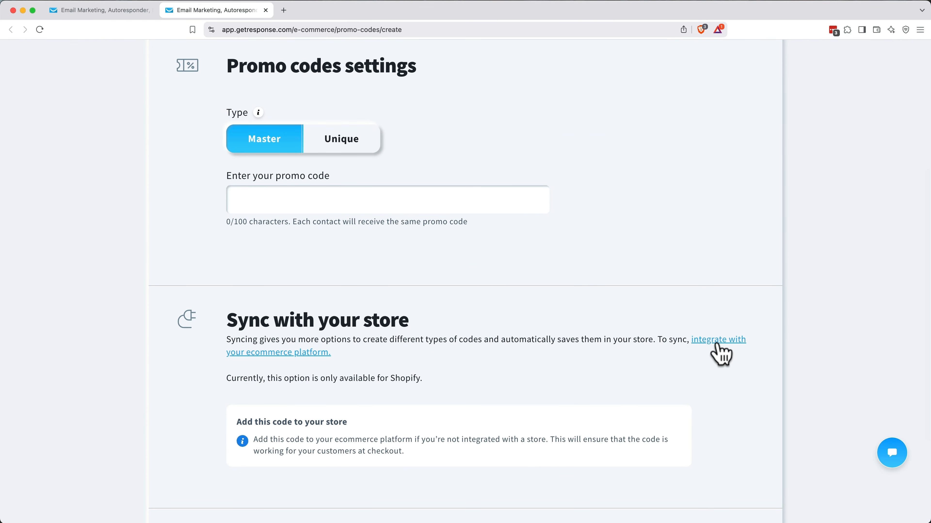
{"action": "scroll", "coordinate": [709, 350], "scroll_direction": "up", "scroll_amount": 2}
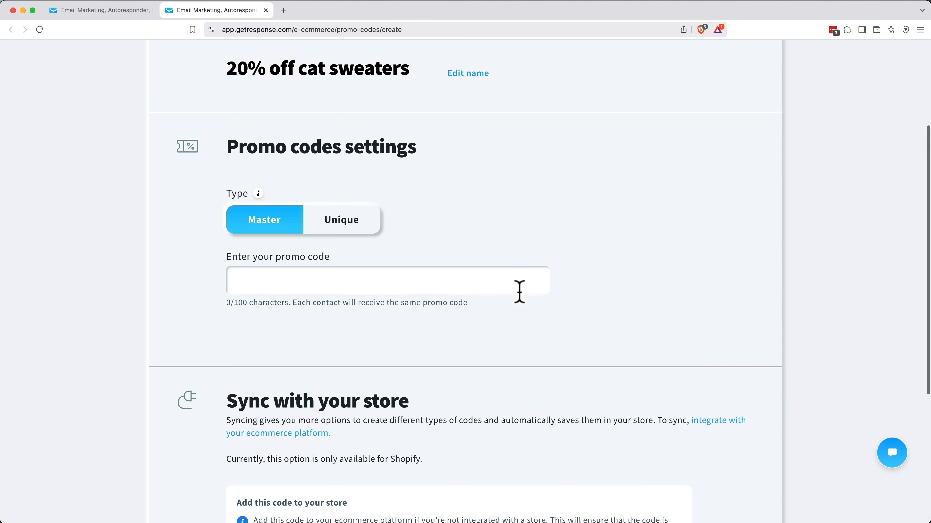
{"action": "left_click", "coordinate": [506, 286]}
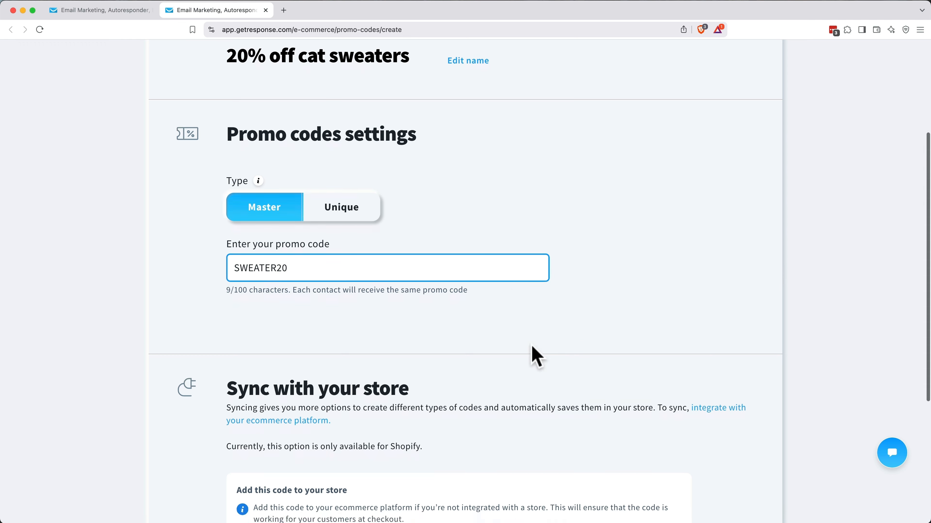
{"action": "scroll", "coordinate": [532, 347], "scroll_direction": "down", "scroll_amount": 6}
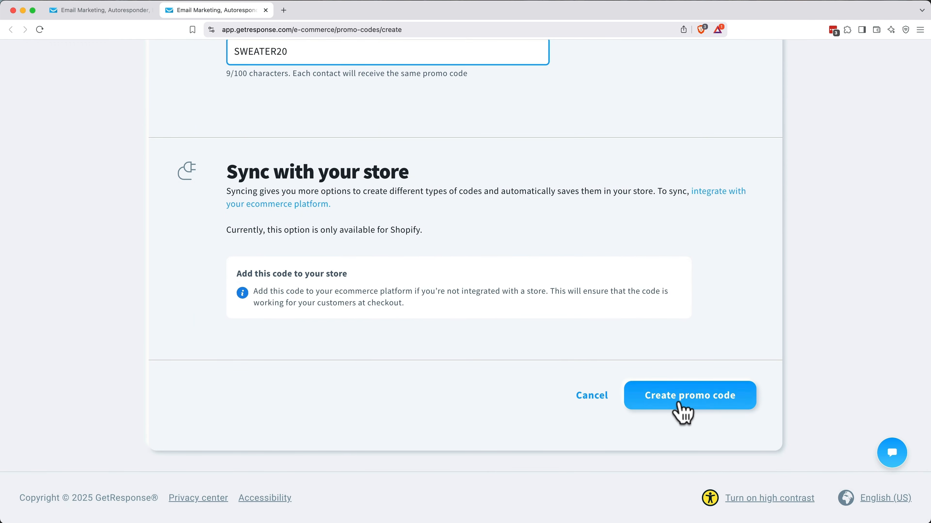
{"action": "left_click", "coordinate": [678, 403]}
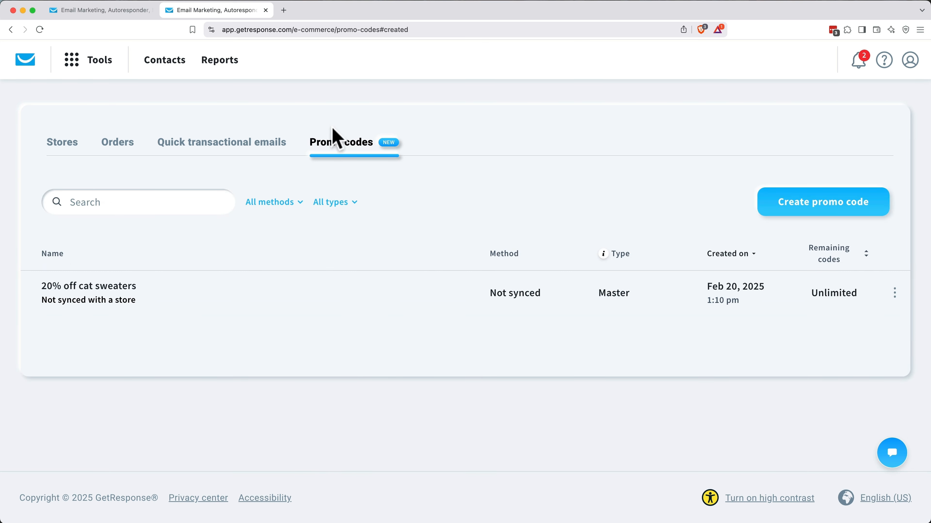
{"action": "left_click", "coordinate": [266, 10]}
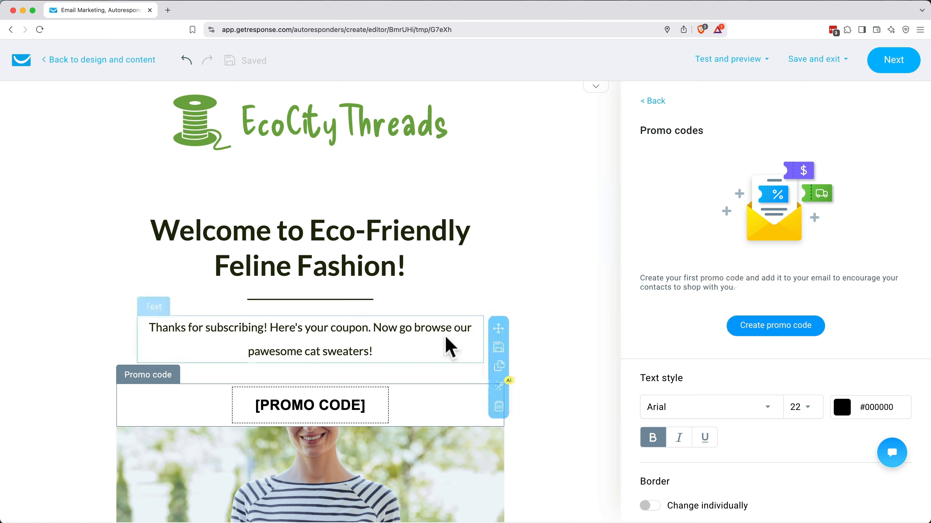
Step: Link the email's promo code block to the 20% off cat sweaters code
{"action": "left_click", "coordinate": [444, 350]}
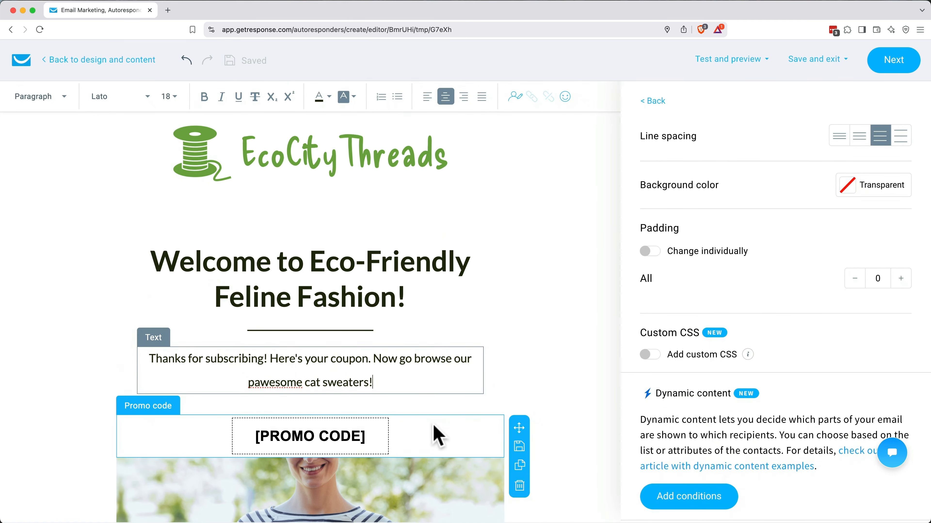
{"action": "left_click", "coordinate": [436, 430]}
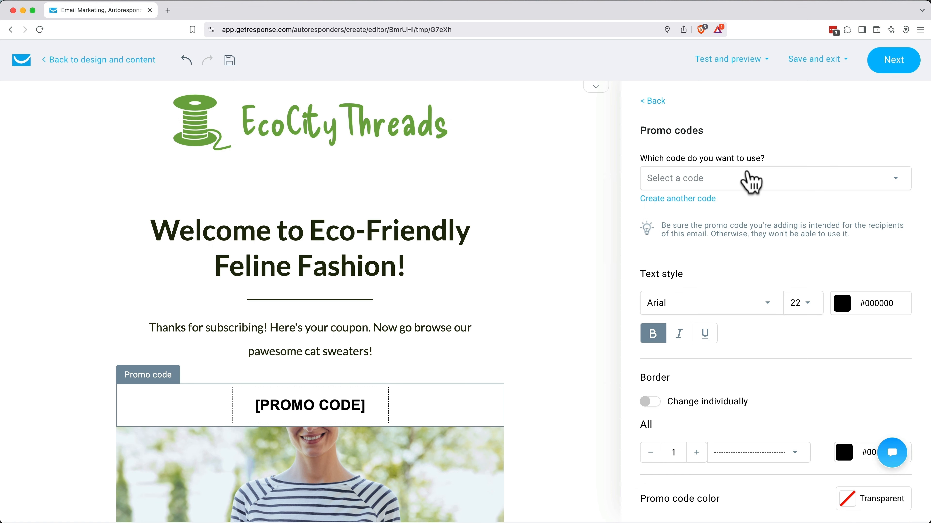
{"action": "left_click", "coordinate": [749, 183]}
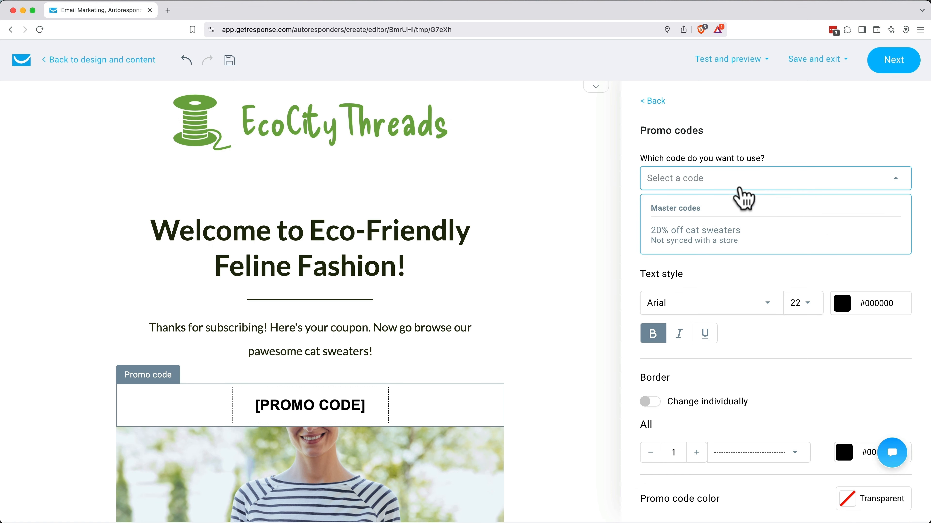
{"action": "left_click", "coordinate": [724, 244]}
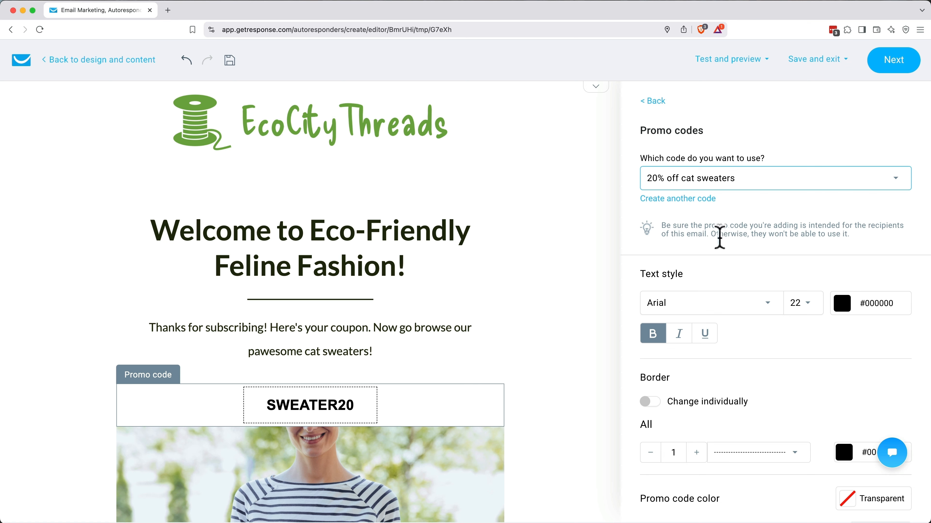
Step: Replace the photo with the cat sweater image and move the Shop now section and promo code above it
{"action": "scroll", "coordinate": [572, 318], "scroll_direction": "down", "scroll_amount": 5}
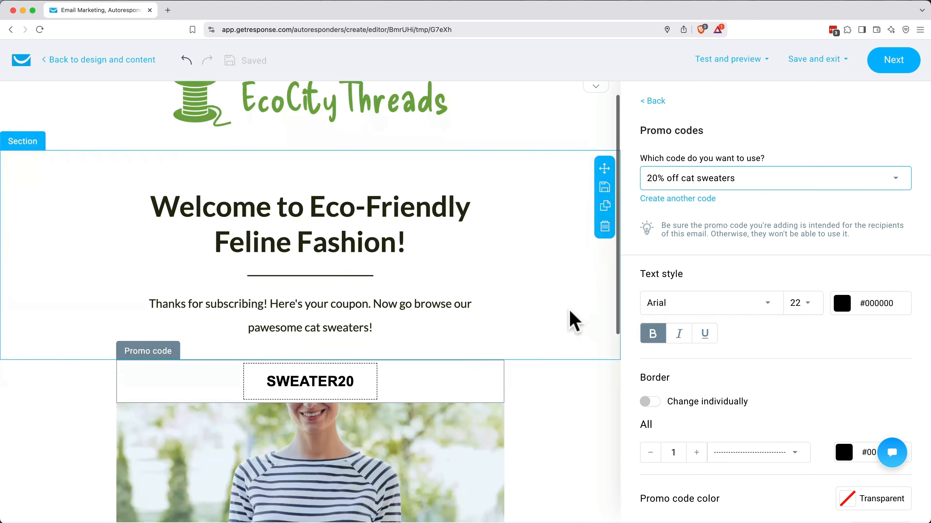
{"action": "left_click", "coordinate": [400, 326]}
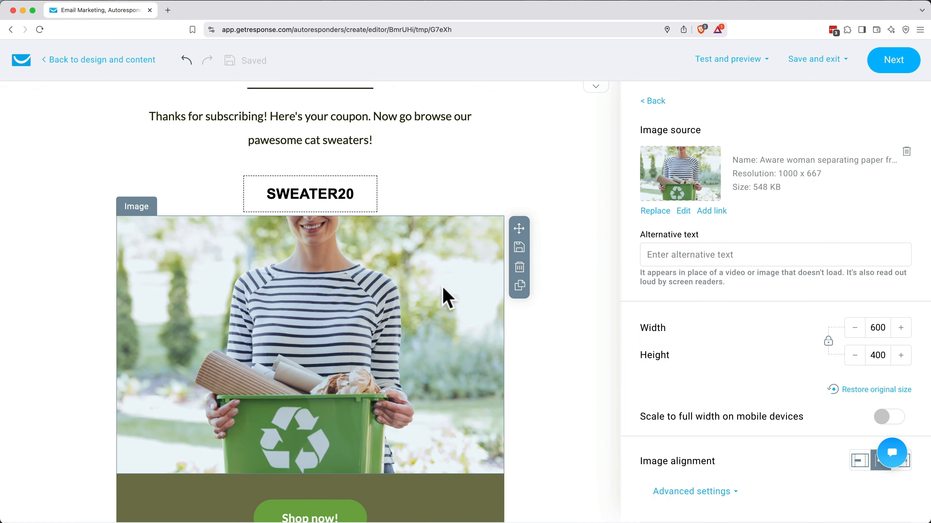
{"action": "left_click", "coordinate": [655, 208]}
{"action": "left_click", "coordinate": [165, 360]}
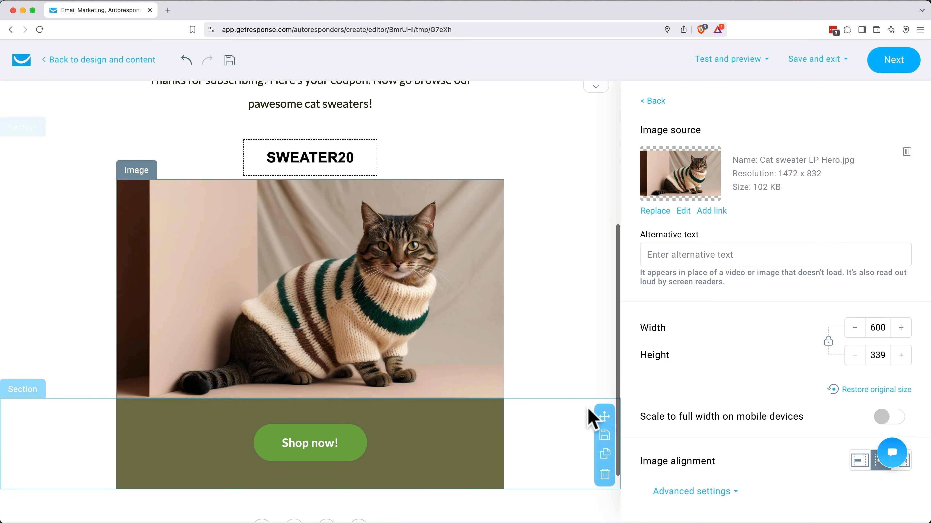
{"action": "left_click_drag", "start_coordinate": [601, 414], "coordinate": [338, 183]}
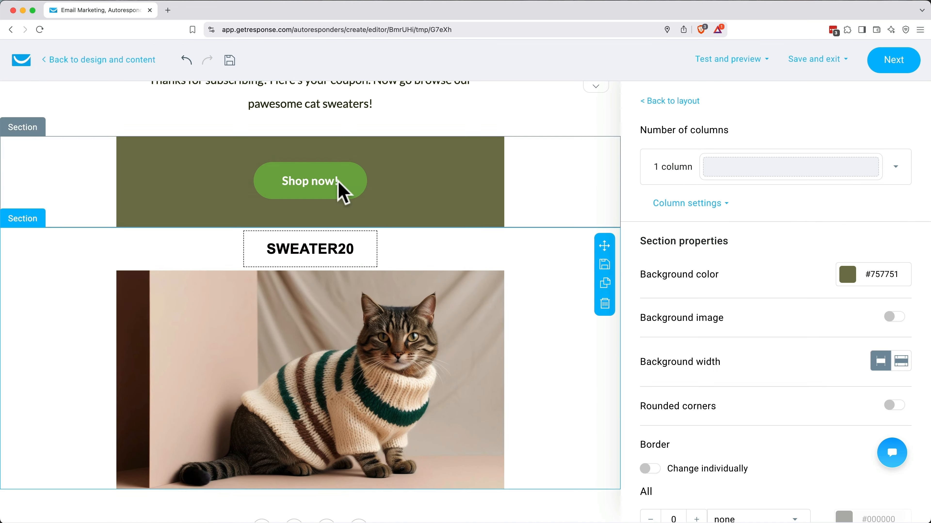
{"action": "left_click_drag", "start_coordinate": [366, 249], "coordinate": [348, 151]}
{"action": "left_click", "coordinate": [315, 257]}
{"action": "left_click", "coordinate": [718, 207]}
{"action": "type", "text": "https://ecocitythreads.shop"}
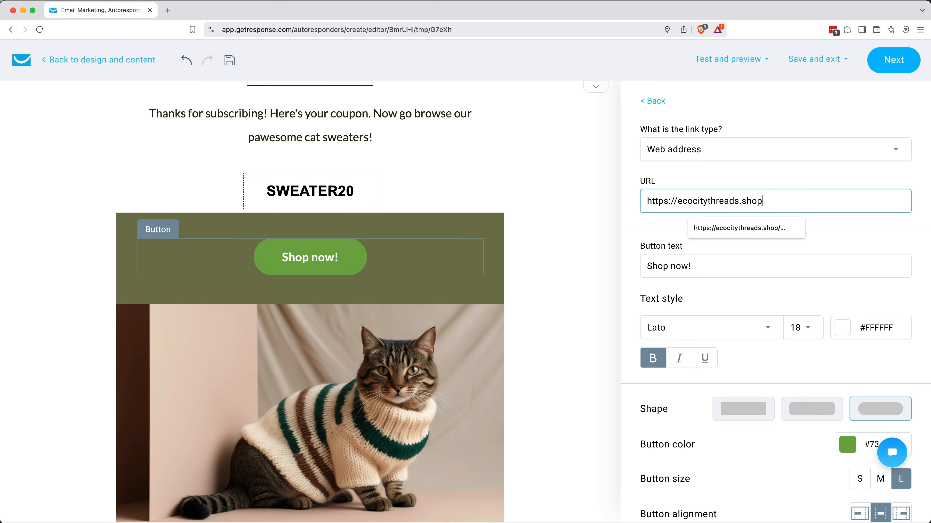
{"action": "type", "text": "/cat-sweaters"}
{"action": "left_click_drag", "start_coordinate": [647, 266], "coordinate": [693, 262]}
{"action": "type", "text": "Shop Cat Sweaters!"}
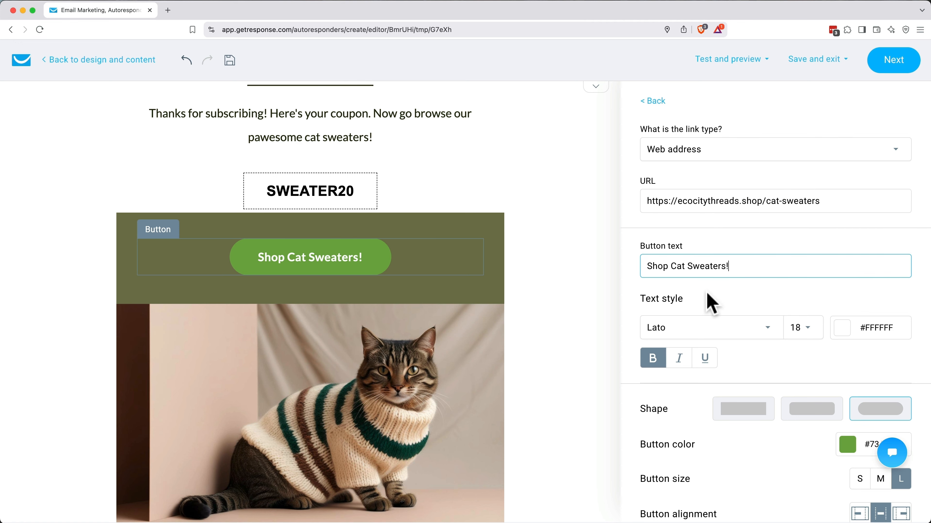
{"action": "key", "text": "Tab"}
{"action": "scroll", "coordinate": [421, 427], "scroll_direction": "down", "scroll_amount": 3}
{"action": "left_click", "coordinate": [396, 449]}
{"action": "left_click", "coordinate": [906, 181]}
{"action": "left_click", "coordinate": [906, 180]}
{"action": "left_click", "coordinate": [907, 267]}
{"action": "left_click", "coordinate": [743, 222]}
{"action": "type", "text": "https://instagram."}
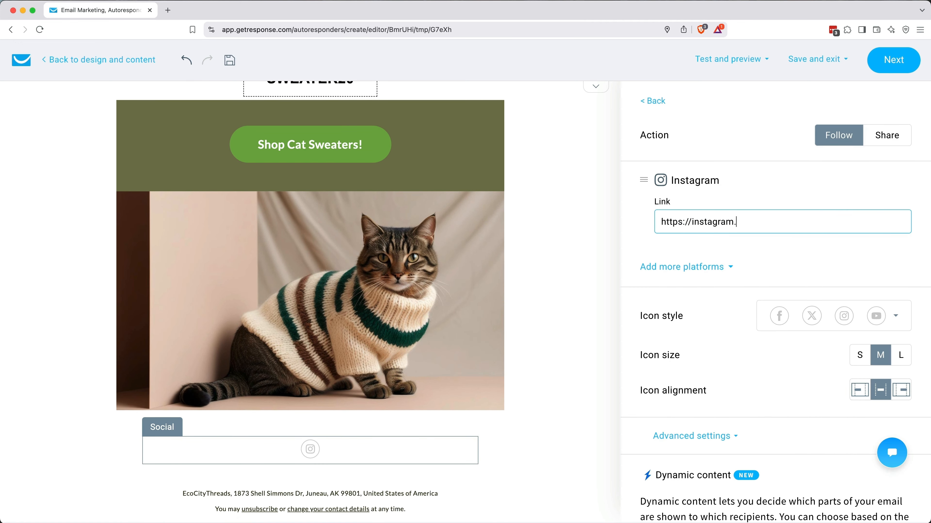
{"action": "type", "text": "com/ecocitythreads"}
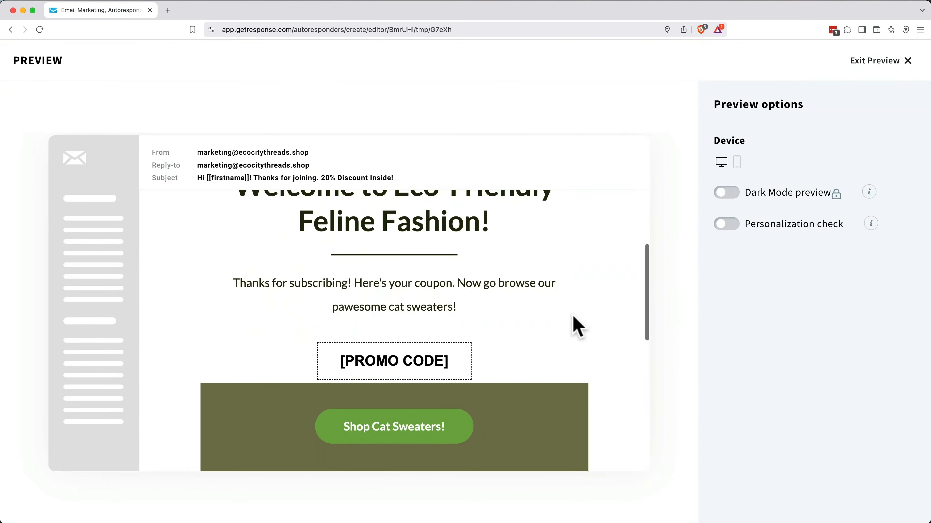
Step: Send a test of the coupon email, then update the autoresponder to save it
{"action": "scroll", "coordinate": [578, 326], "scroll_direction": "down", "scroll_amount": 10}
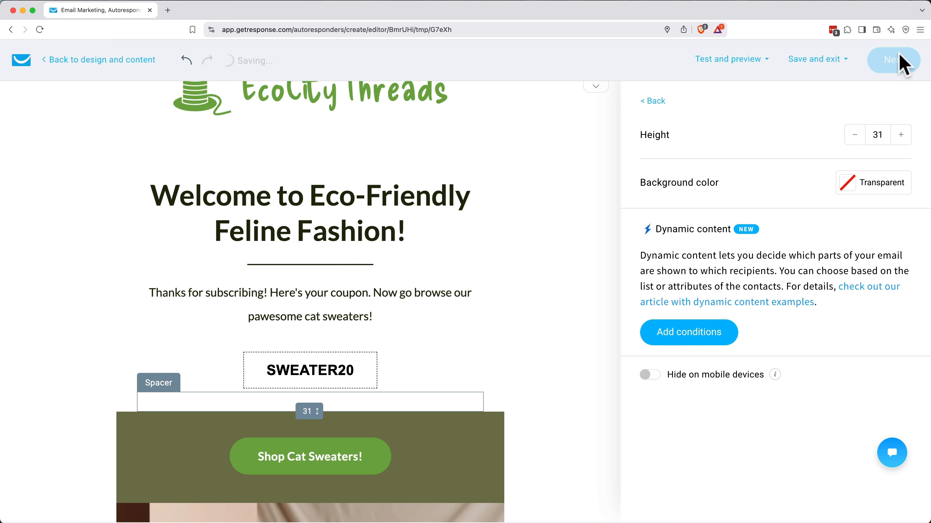
{"action": "left_click", "coordinate": [898, 61]}
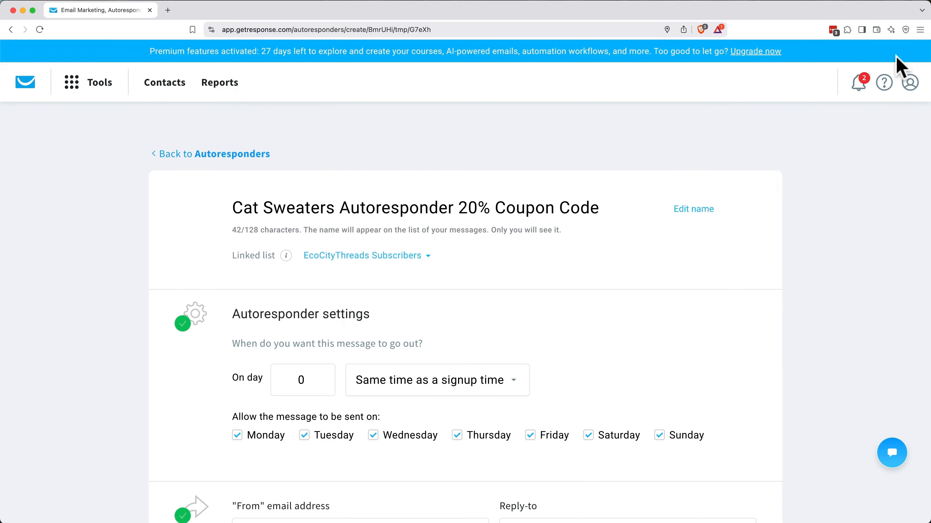
{"action": "scroll", "coordinate": [702, 254], "scroll_direction": "down", "scroll_amount": 15}
{"action": "left_click", "coordinate": [451, 337]}
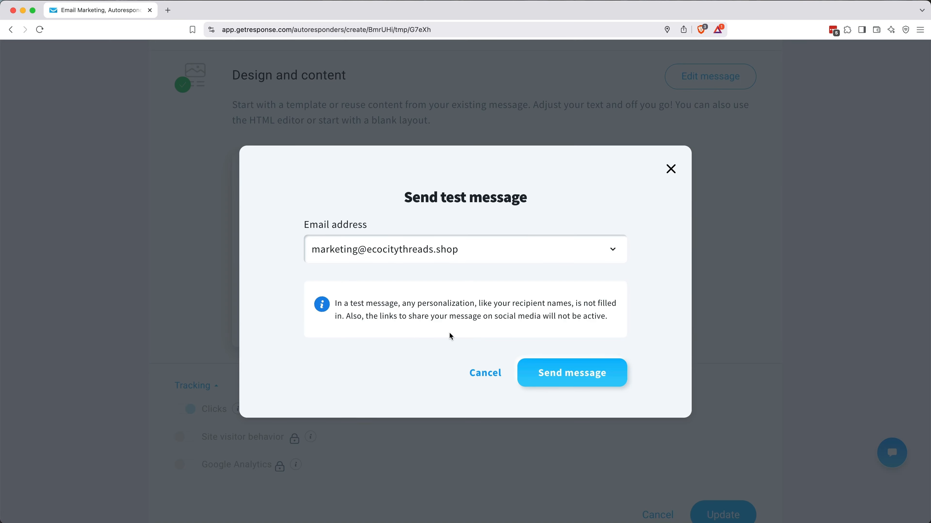
{"action": "left_click", "coordinate": [538, 381]}
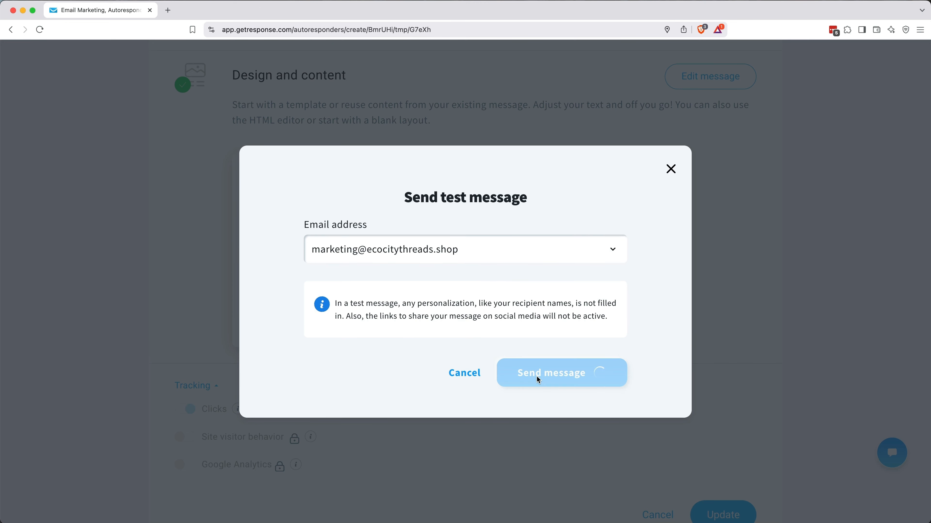
{"action": "scroll", "coordinate": [535, 378], "scroll_direction": "down", "scroll_amount": 3}
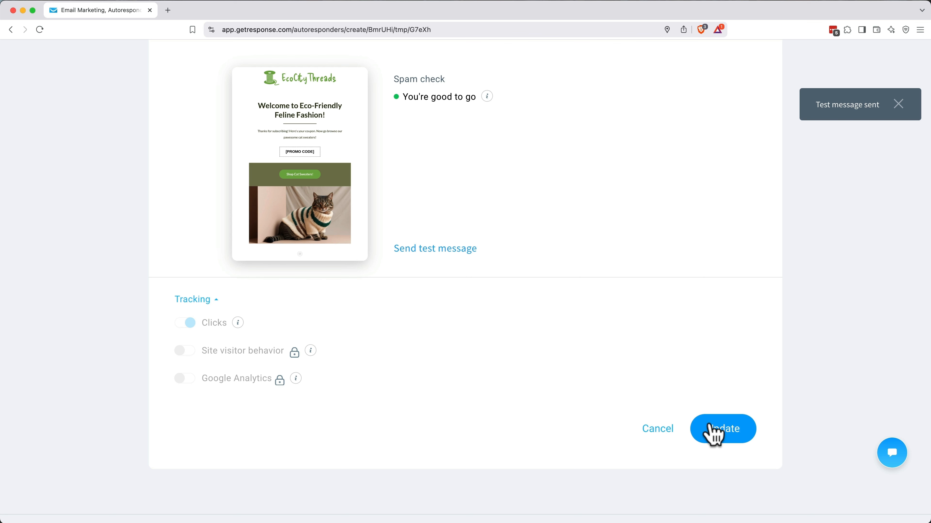
{"action": "left_click", "coordinate": [712, 432]}
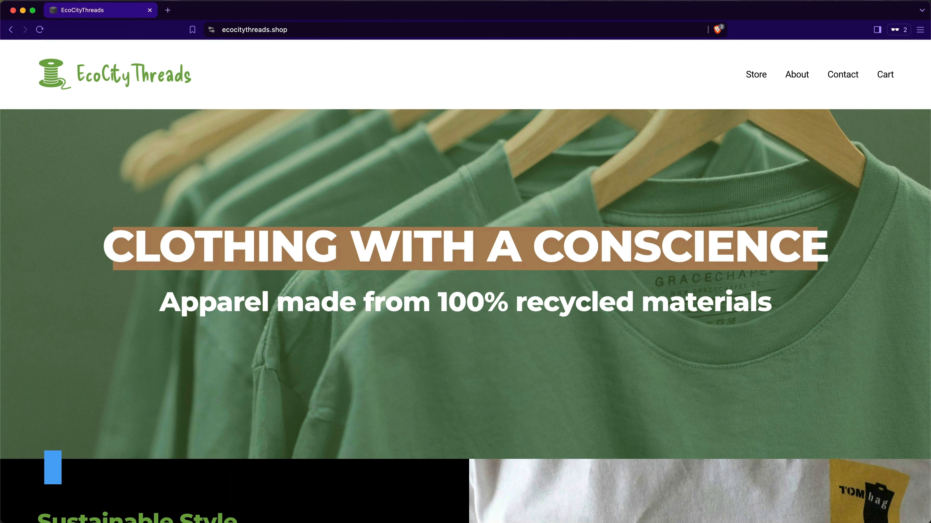
Step: Scroll down the EcoCityThreads homepage to view its featured products
{"action": "scroll", "coordinate": [465, 282], "scroll_direction": "down", "scroll_amount": 5}
{"action": "scroll", "coordinate": [465, 281], "scroll_direction": "down", "scroll_amount": 6}
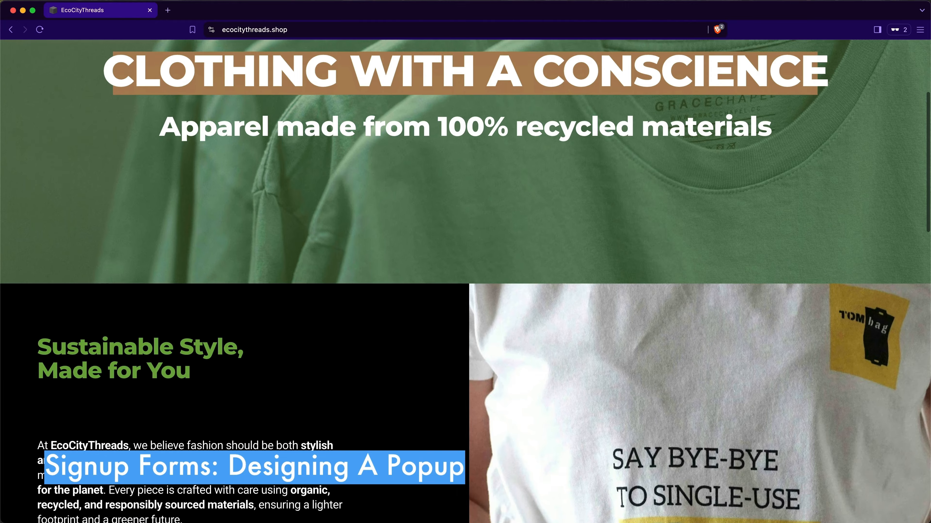
{"action": "scroll", "coordinate": [465, 282], "scroll_direction": "down", "scroll_amount": 15}
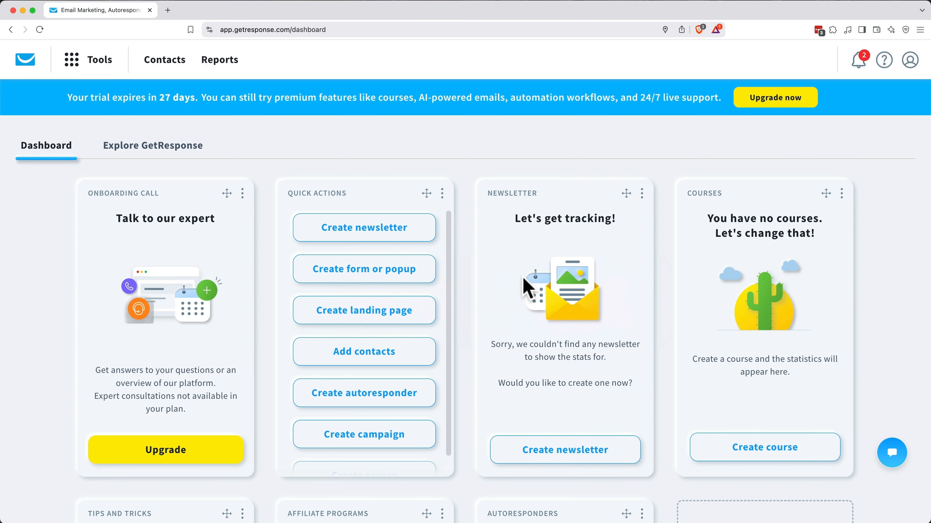
Step: Create an 'In a popup' form from Tools > Forms and popups using template #131
{"action": "left_click", "coordinate": [104, 70]}
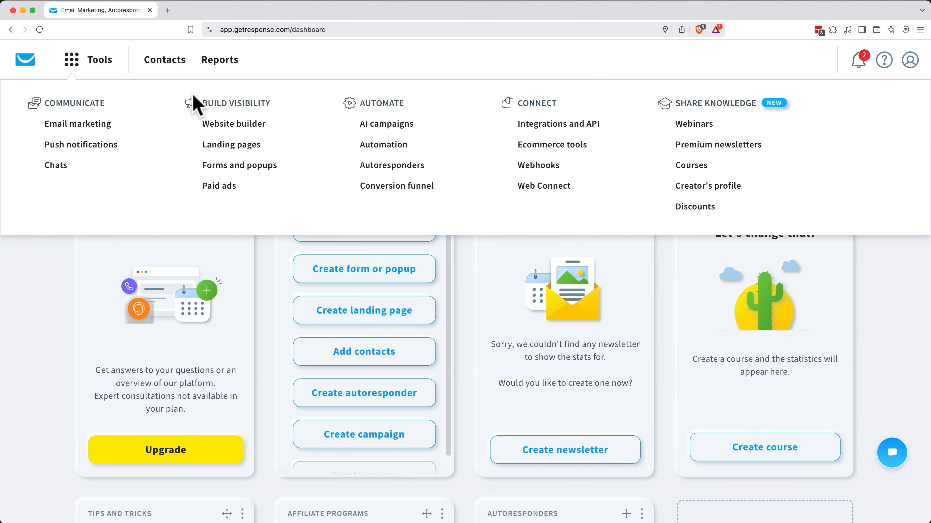
{"action": "left_click", "coordinate": [218, 166]}
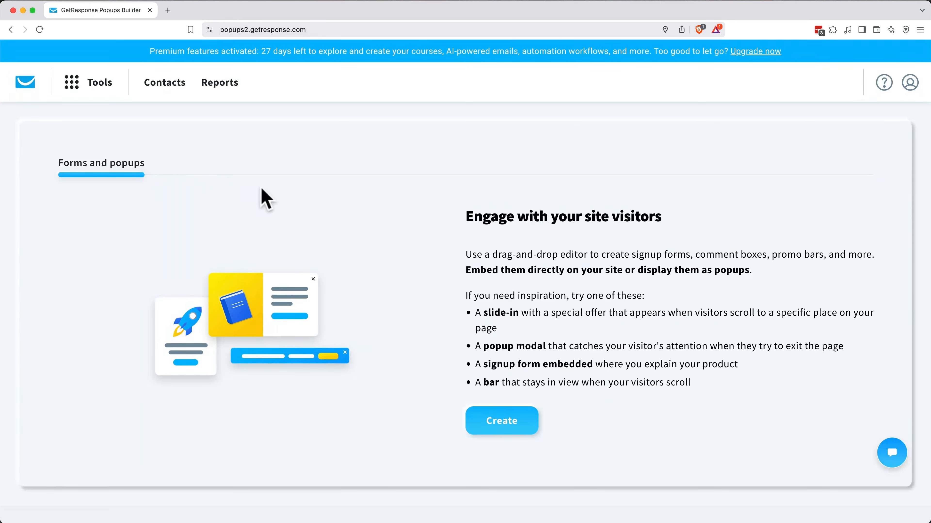
{"action": "left_click", "coordinate": [491, 421]}
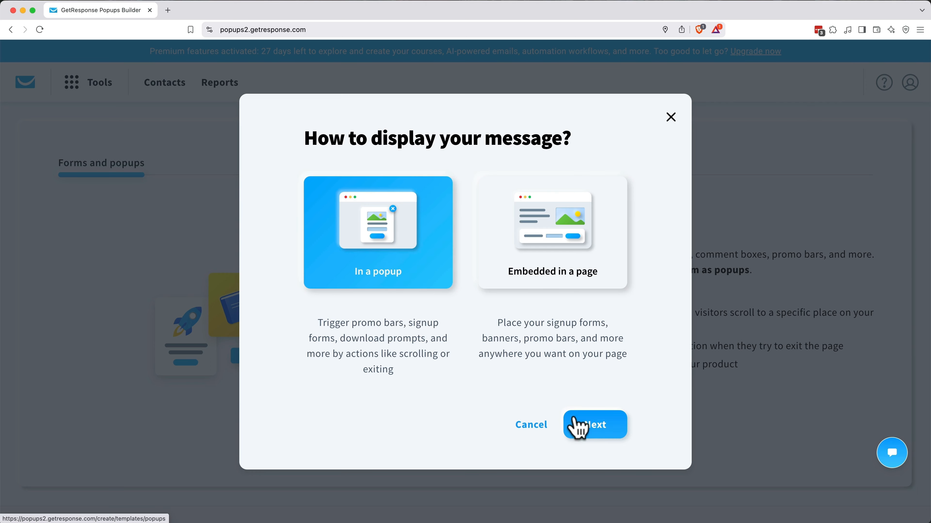
{"action": "left_click", "coordinate": [586, 429]}
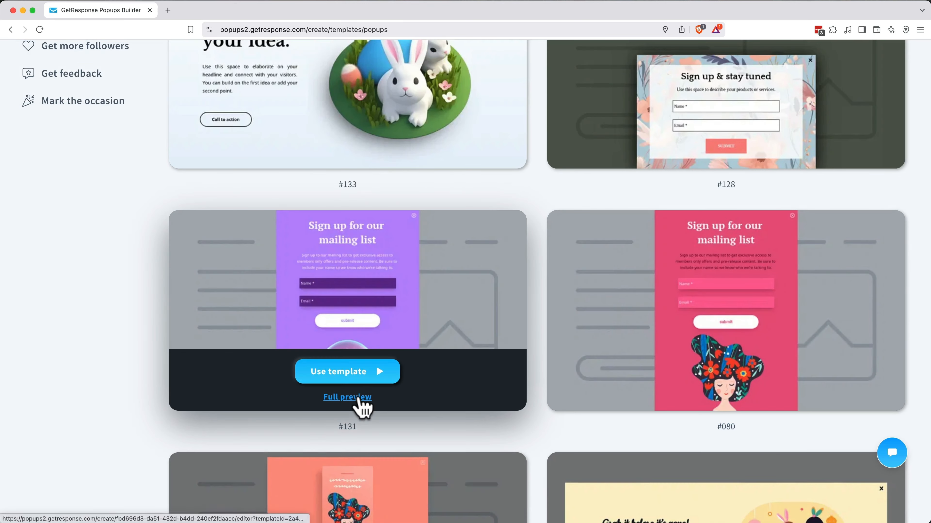
{"action": "left_click", "coordinate": [361, 377]}
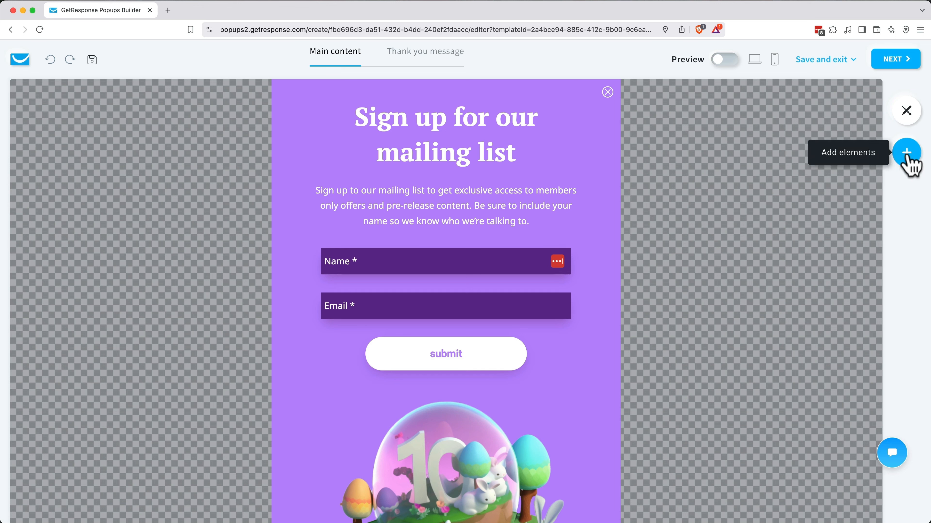
Step: Set the popup background colour to #757751 and its fluid width to 50%
{"action": "left_click", "coordinate": [906, 123]}
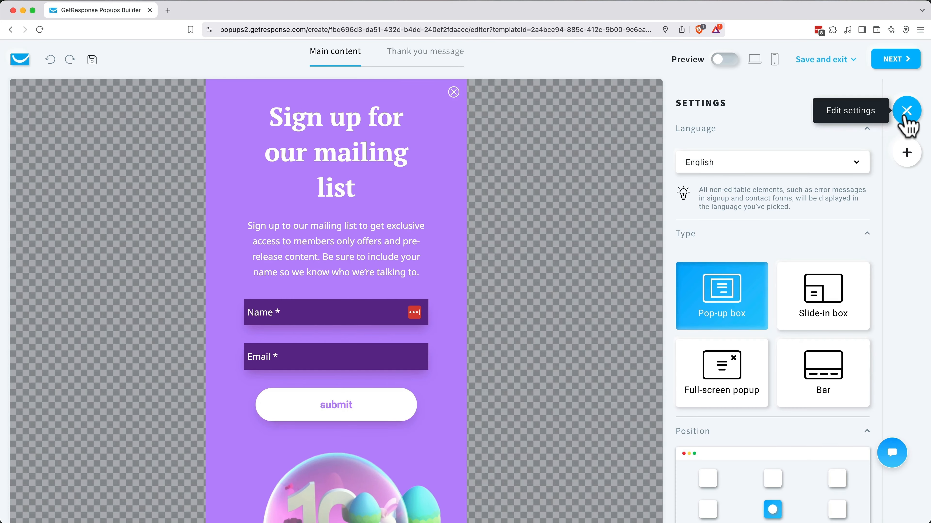
{"action": "scroll", "coordinate": [831, 203], "scroll_direction": "down", "scroll_amount": 15}
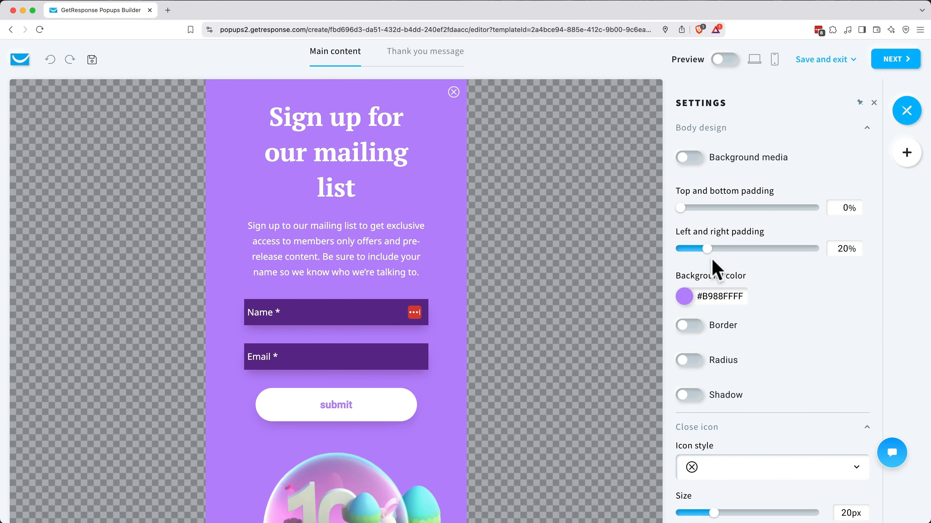
{"action": "double_click", "coordinate": [720, 297]}
{"action": "type", "text": "757751"}
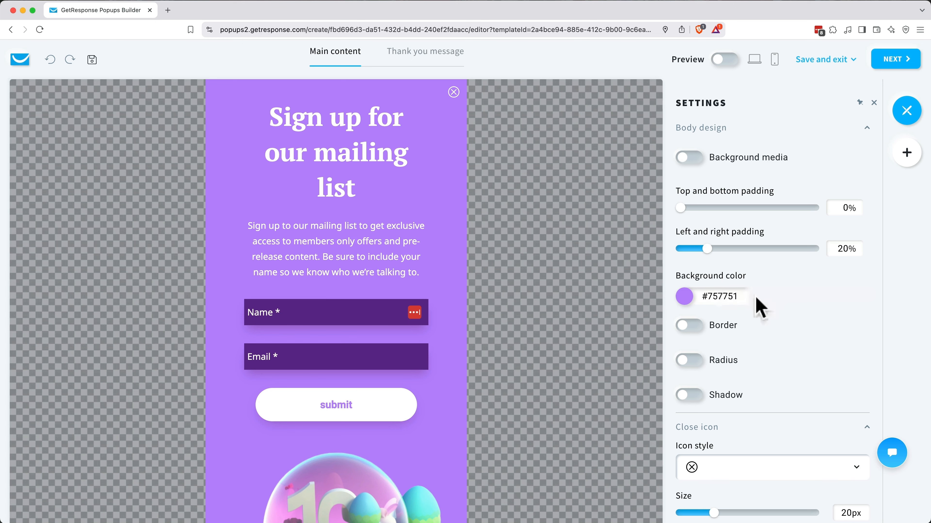
{"action": "left_click", "coordinate": [762, 309]}
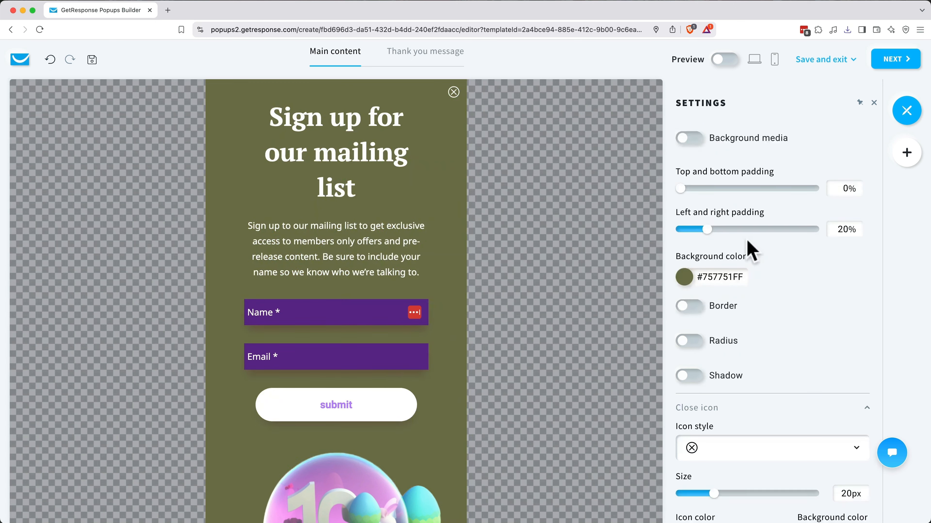
{"action": "scroll", "coordinate": [733, 220], "scroll_direction": "up", "scroll_amount": 5}
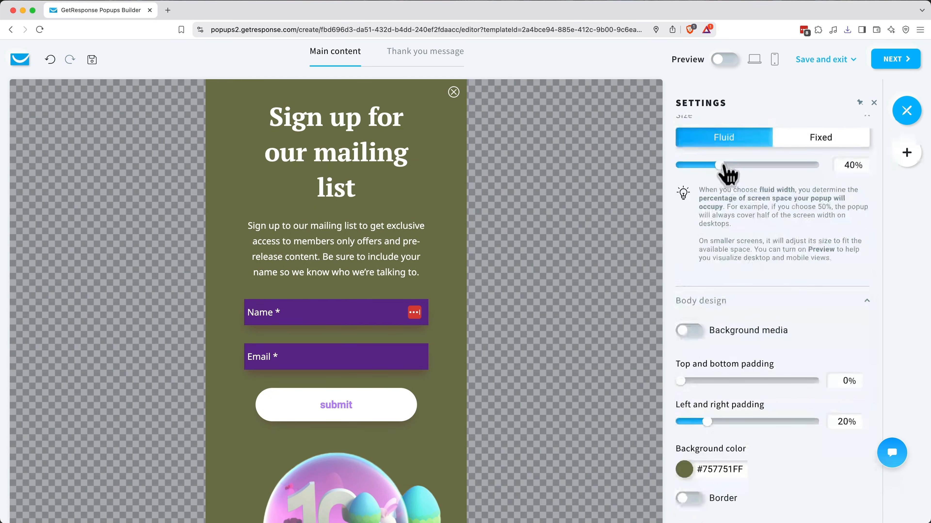
{"action": "left_click_drag", "start_coordinate": [726, 166], "coordinate": [734, 165]}
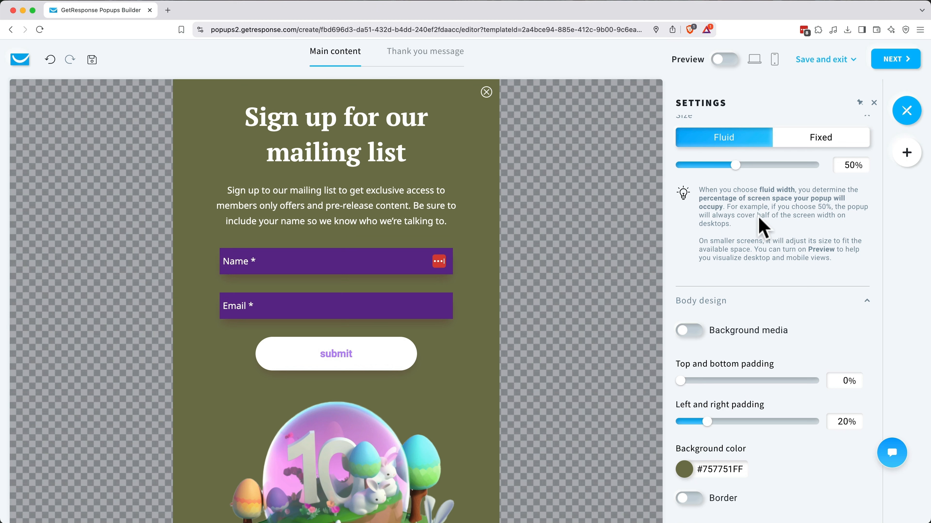
Step: Change the heading to 'Sign up for 20% off!' and rewrite the intro about exclusive offers and early access
{"action": "left_click", "coordinate": [345, 115]}
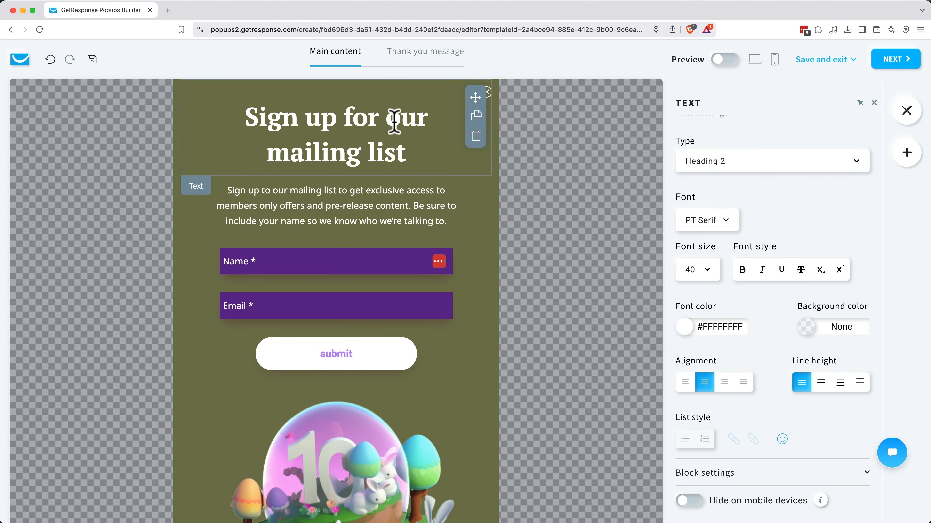
{"action": "left_click_drag", "start_coordinate": [391, 125], "coordinate": [434, 174]}
{"action": "type", "text": "20"}
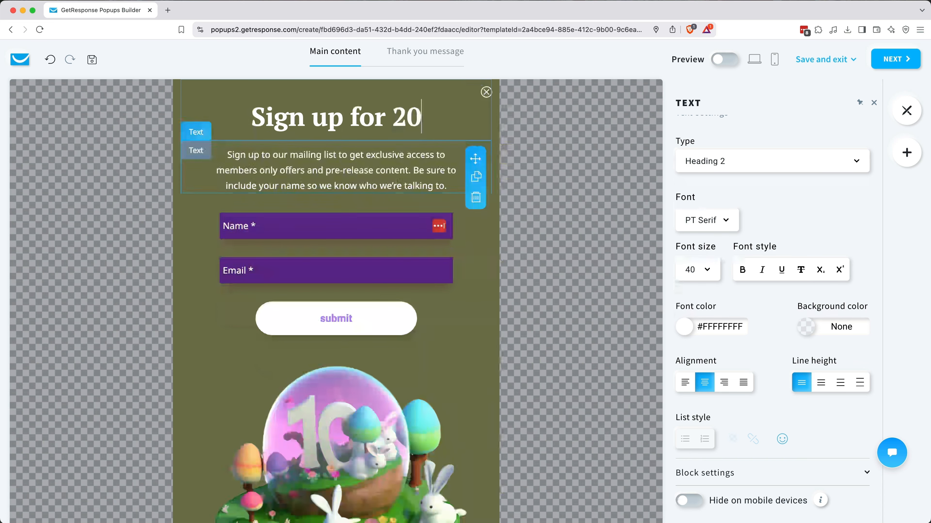
{"action": "type", "text": "% off!"}
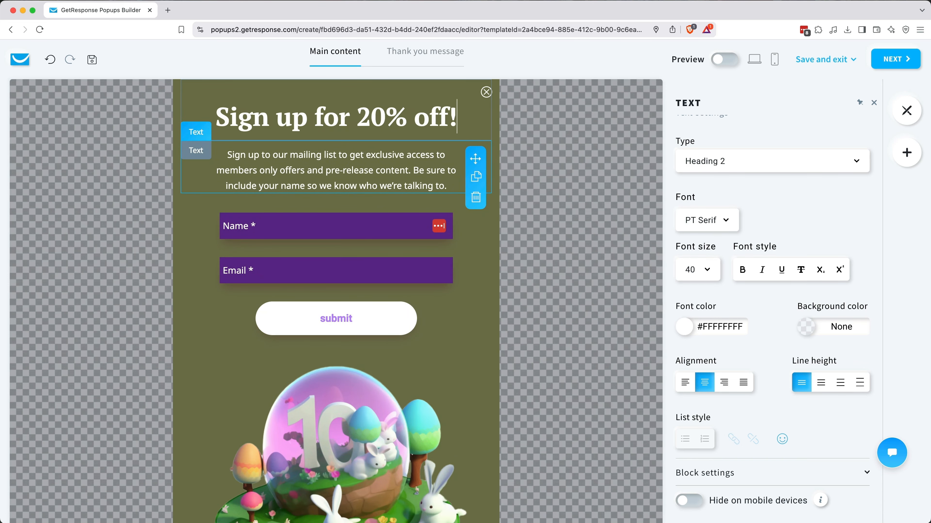
{"action": "triple_click", "coordinate": [401, 154]}
{"action": "type", "text": "Email subscribers get exclusive offers and"}
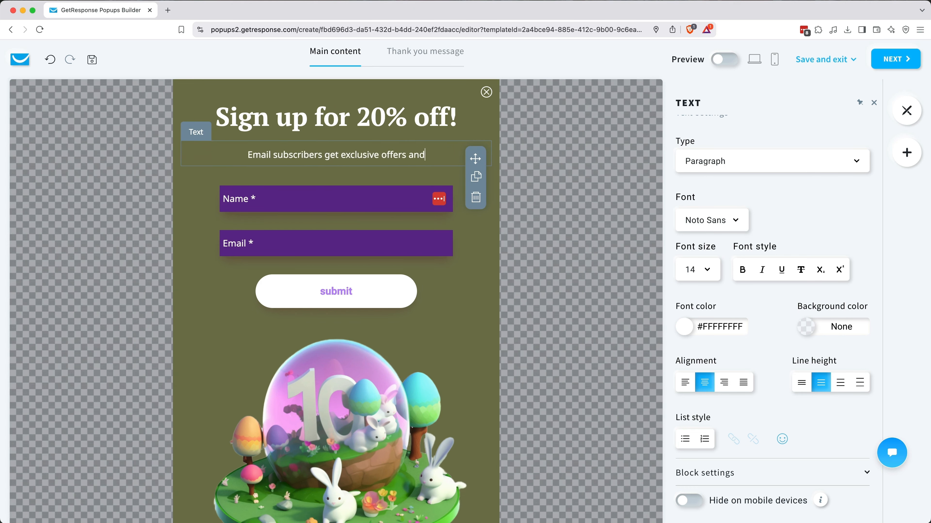
{"action": "type", "text": " early access to new products. Sign up for an instant discount!"}
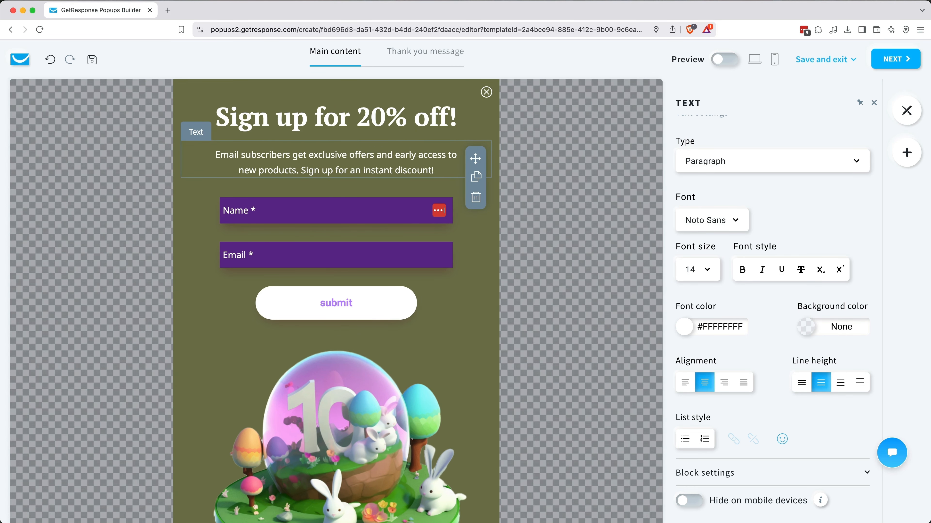
Step: Set the heading font to Montserrat at a smaller size and the intro paragraph to Roboto
{"action": "triple_click", "coordinate": [394, 108]}
{"action": "left_click", "coordinate": [711, 236]}
{"action": "left_click", "coordinate": [702, 338]}
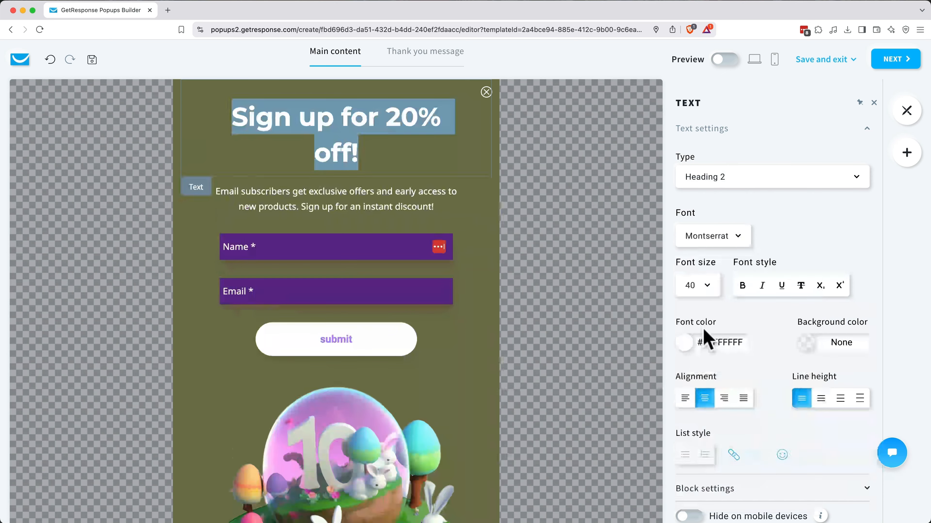
{"action": "left_click", "coordinate": [696, 285]}
{"action": "left_click", "coordinate": [690, 469]}
{"action": "triple_click", "coordinate": [336, 152]}
{"action": "left_click", "coordinate": [711, 236]}
{"action": "type", "text": "robo"}
{"action": "left_click", "coordinate": [698, 314]}
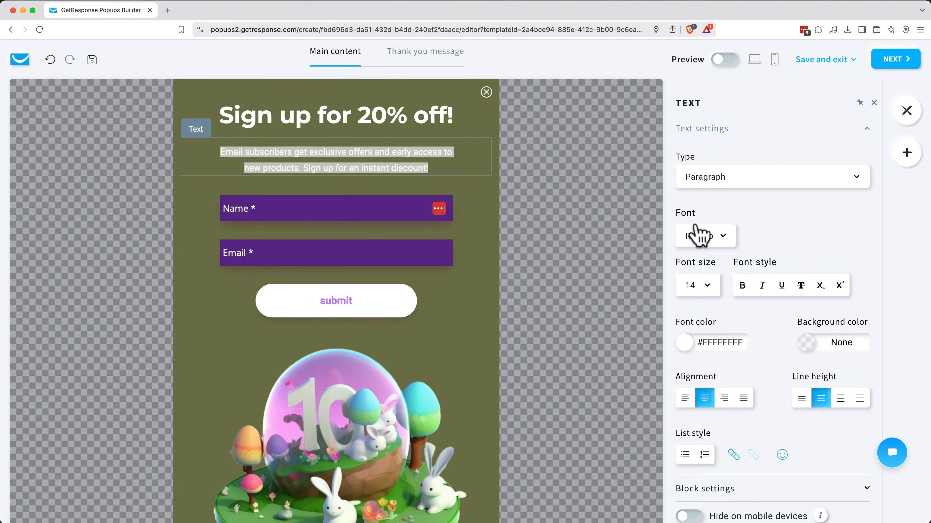
{"action": "left_click", "coordinate": [521, 220]}
Step: Select the signup form block and bring up its subscription settings
{"action": "left_click", "coordinate": [618, 233]}
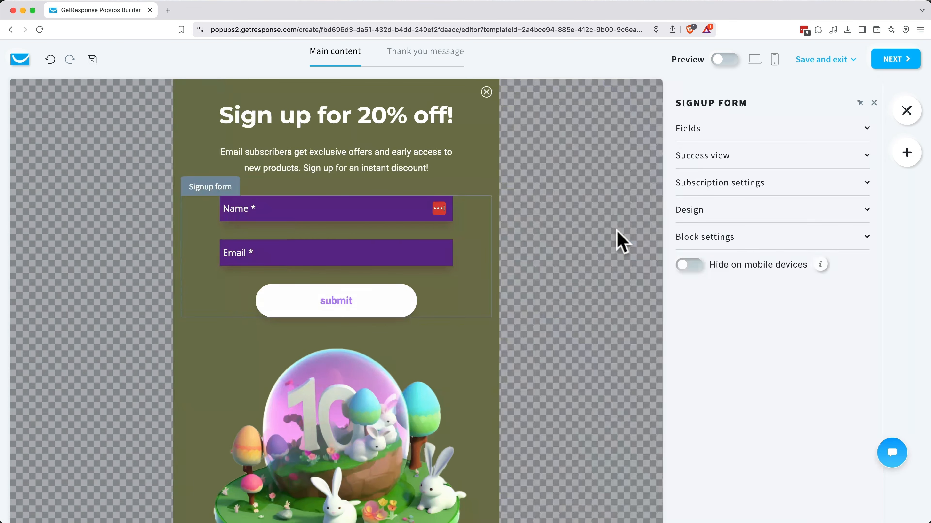
{"action": "left_click", "coordinate": [688, 129]}
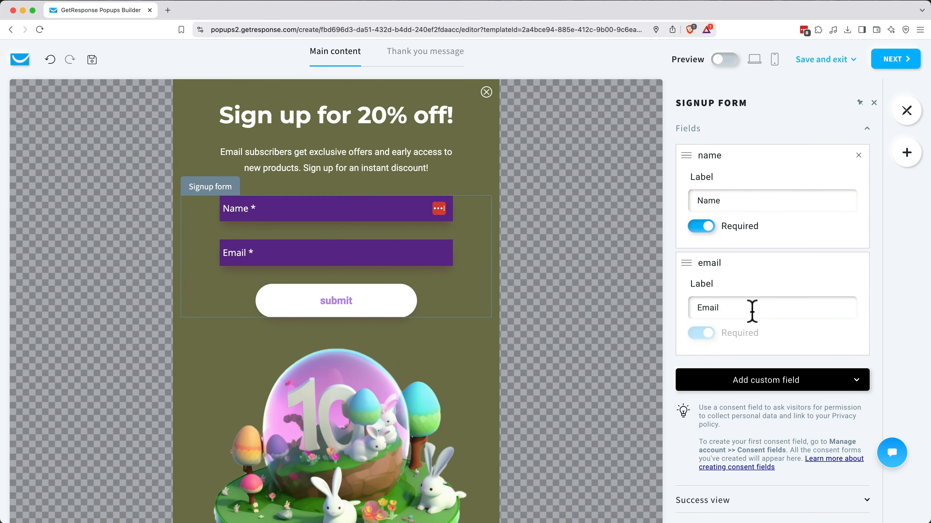
{"action": "scroll", "coordinate": [751, 311], "scroll_direction": "down", "scroll_amount": 2}
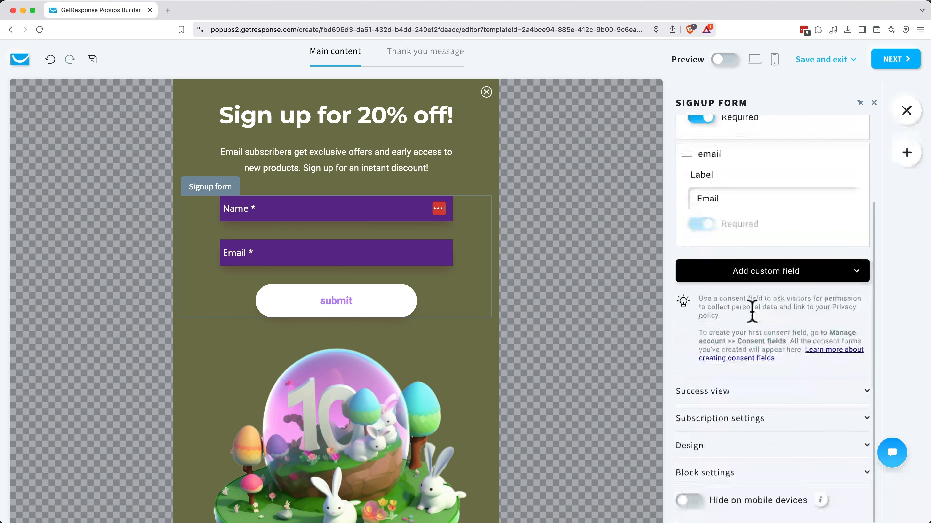
{"action": "left_click", "coordinate": [737, 393]}
{"action": "scroll", "coordinate": [737, 400], "scroll_direction": "down", "scroll_amount": 3}
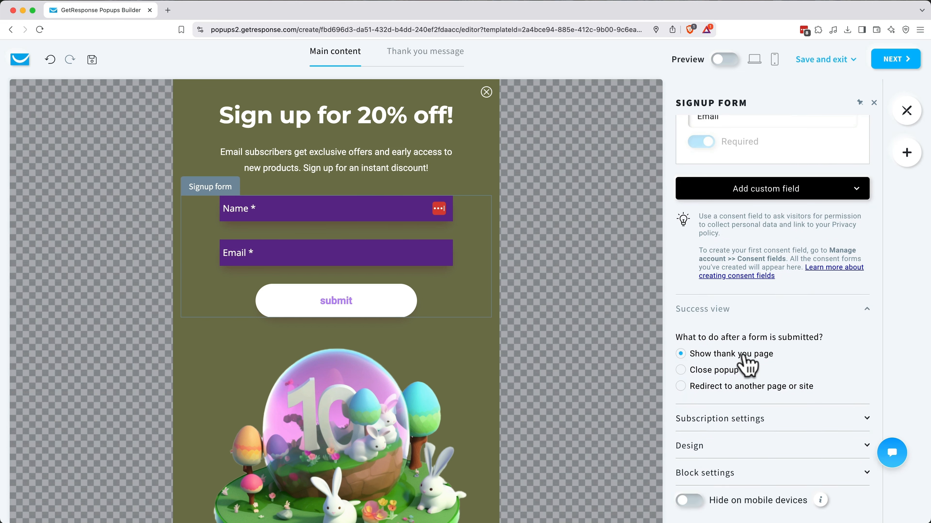
{"action": "left_click", "coordinate": [716, 420]}
{"action": "scroll", "coordinate": [718, 425], "scroll_direction": "down", "scroll_amount": 5}
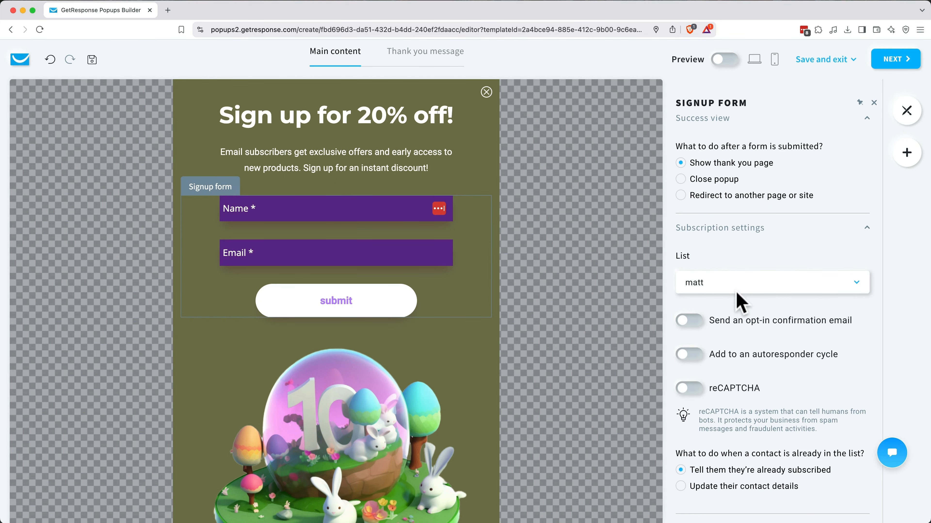
Step: Send signups to EcoCityThreads Subscribers with opt-in email, autoresponder cycle and reCAPTCHA turned on
{"action": "left_click", "coordinate": [737, 286]}
{"action": "left_click", "coordinate": [738, 319]}
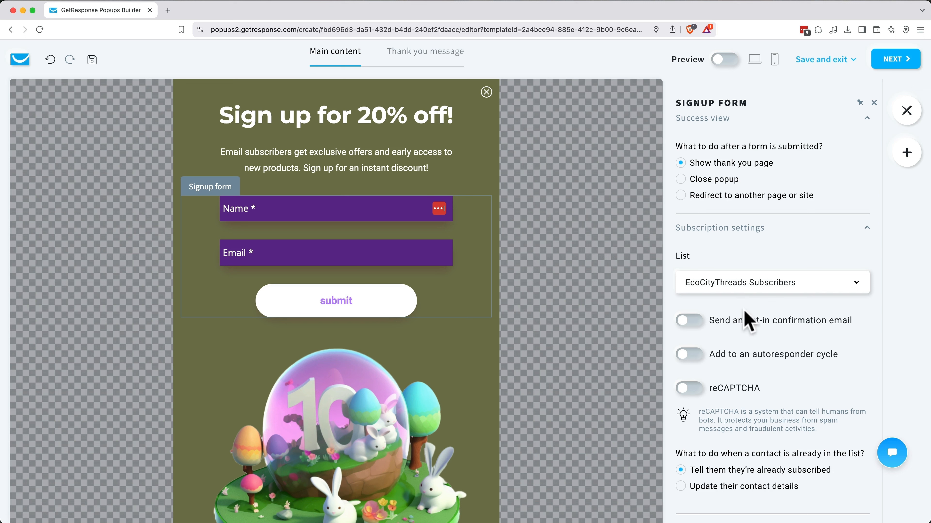
{"action": "left_click", "coordinate": [698, 323]}
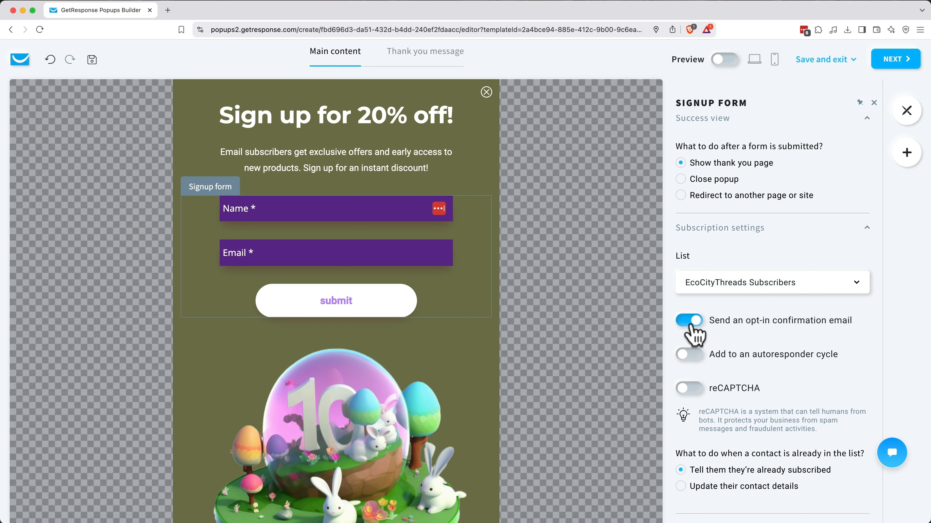
{"action": "left_click", "coordinate": [692, 356]}
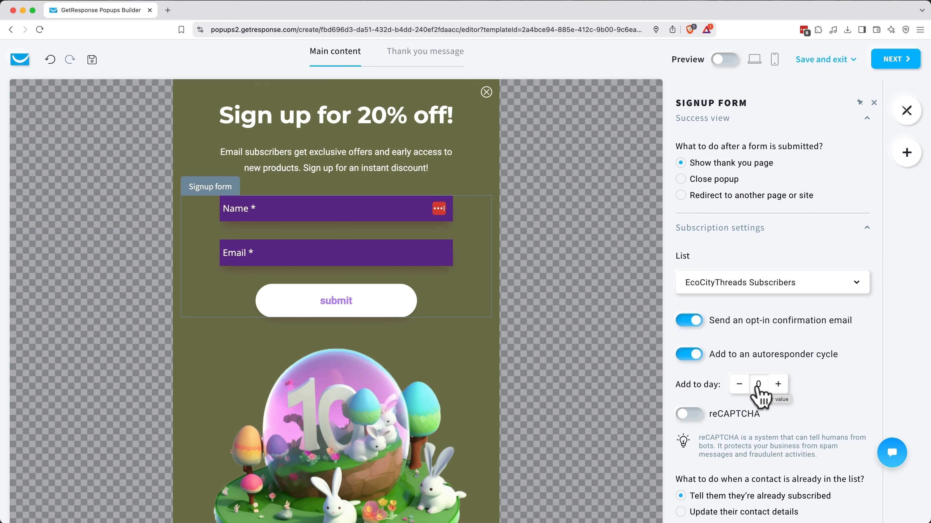
{"action": "left_click", "coordinate": [692, 415]}
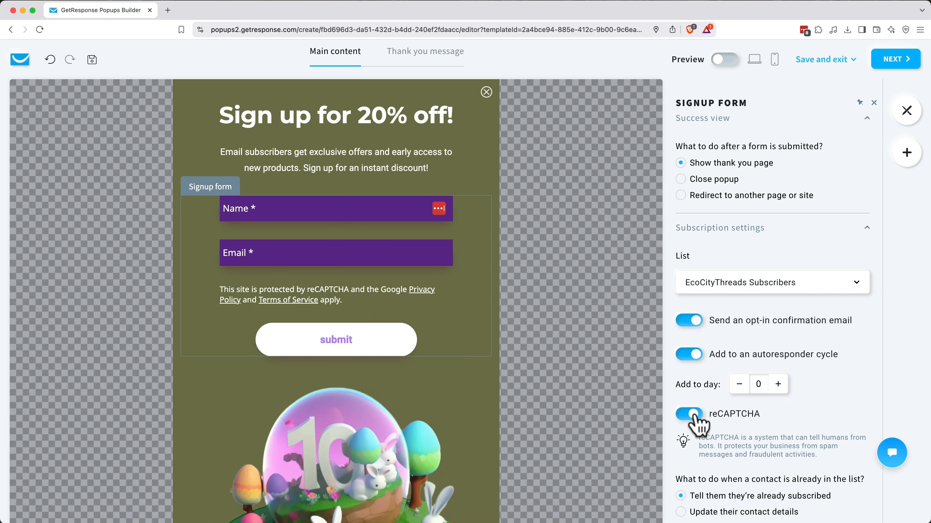
{"action": "scroll", "coordinate": [699, 423], "scroll_direction": "down", "scroll_amount": 3}
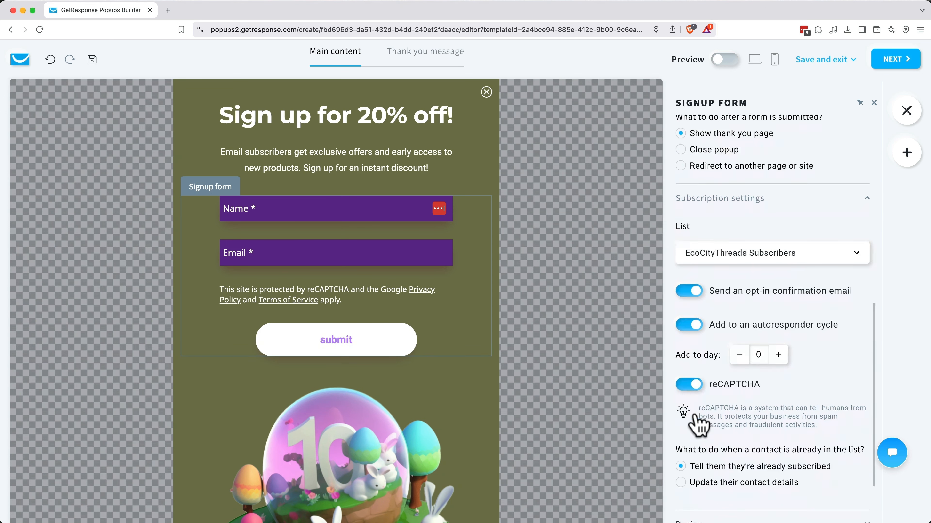
{"action": "scroll", "coordinate": [700, 451], "scroll_direction": "down", "scroll_amount": 3}
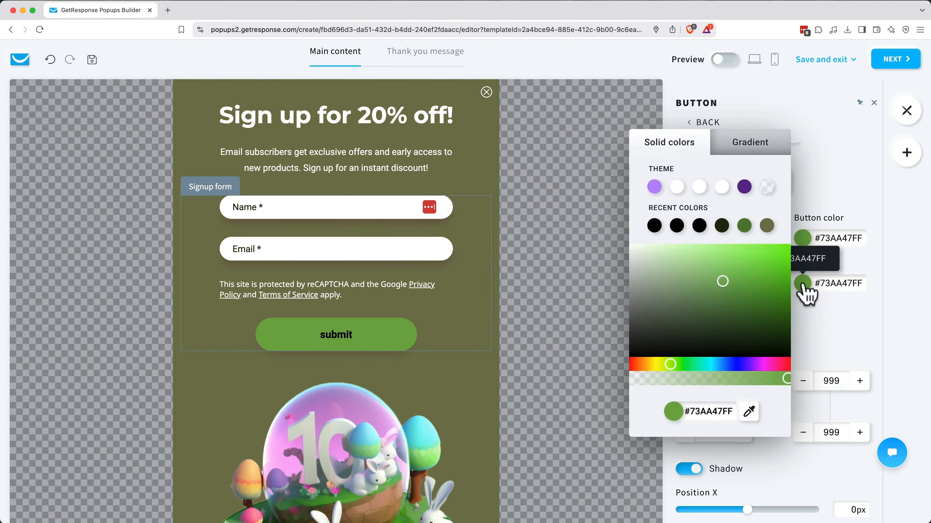
Step: Make the green submit button read 'Submit', then switch to the Thank you message view
{"action": "left_click", "coordinate": [706, 123]}
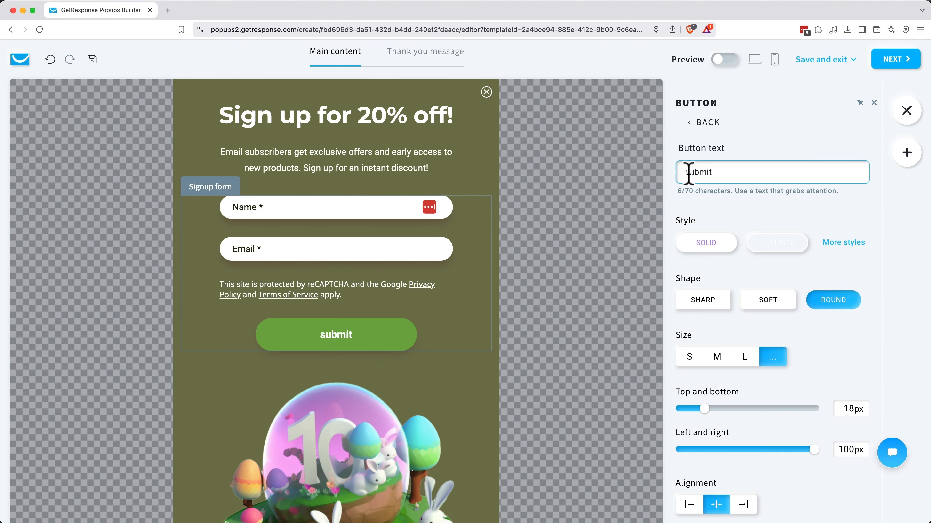
{"action": "type", "text": "S"}
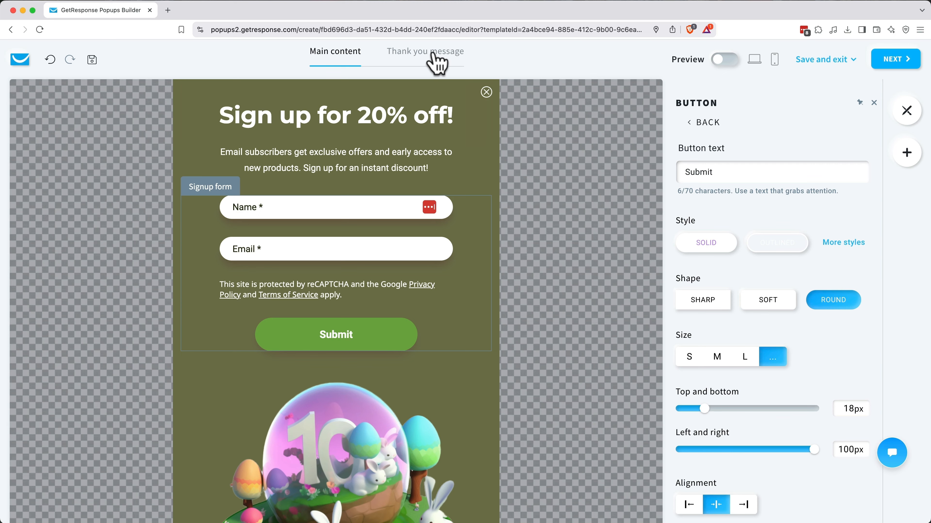
{"action": "left_click", "coordinate": [437, 63]}
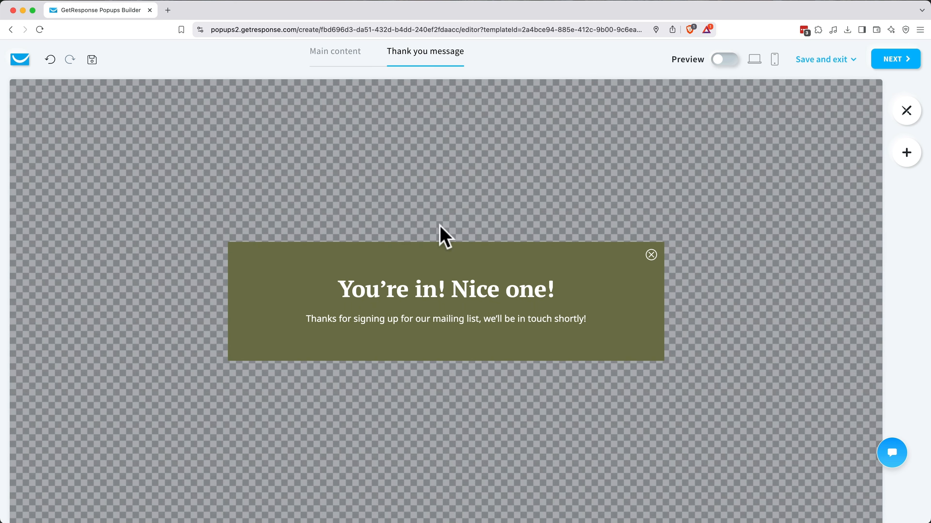
Step: Give the thank-you heading a sans-serif font and set the paragraph font to Roboto
{"action": "left_click", "coordinate": [447, 293]}
{"action": "left_click", "coordinate": [707, 236]}
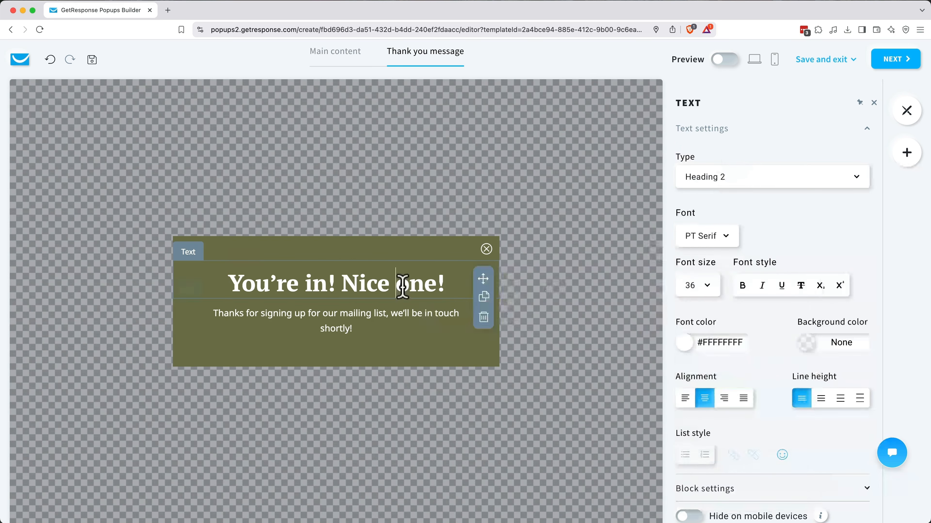
{"action": "triple_click", "coordinate": [403, 286]}
{"action": "left_click", "coordinate": [707, 236]}
{"action": "left_click", "coordinate": [707, 312]}
{"action": "triple_click", "coordinate": [384, 314]}
{"action": "left_click", "coordinate": [707, 236]}
{"action": "left_click", "coordinate": [707, 312]}
Step: Replace 'be in touch shortly' with 'send your welcome coupon shortly' in the thank-you text
{"action": "left_click_drag", "start_coordinate": [407, 314], "coordinate": [349, 329]}
{"action": "type", "text": "send your welcome coupon shortly"}
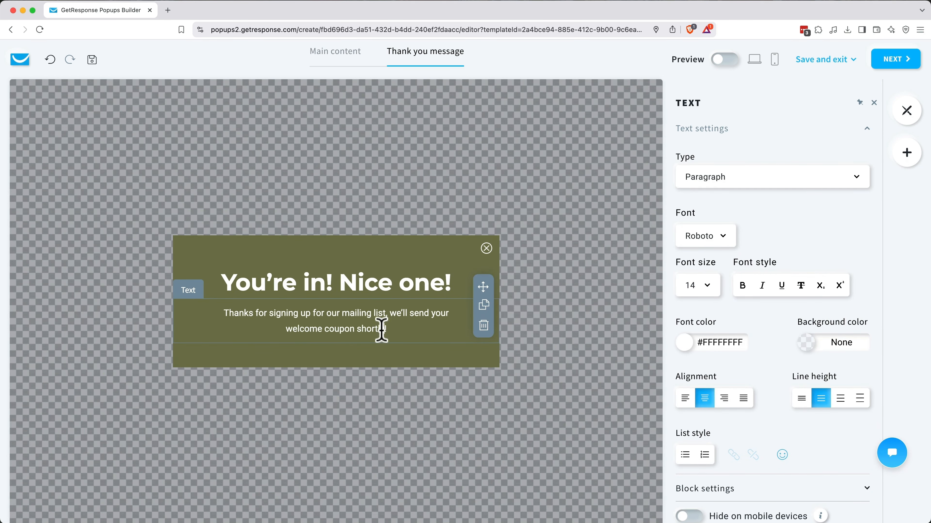
{"action": "left_click", "coordinate": [521, 364]}
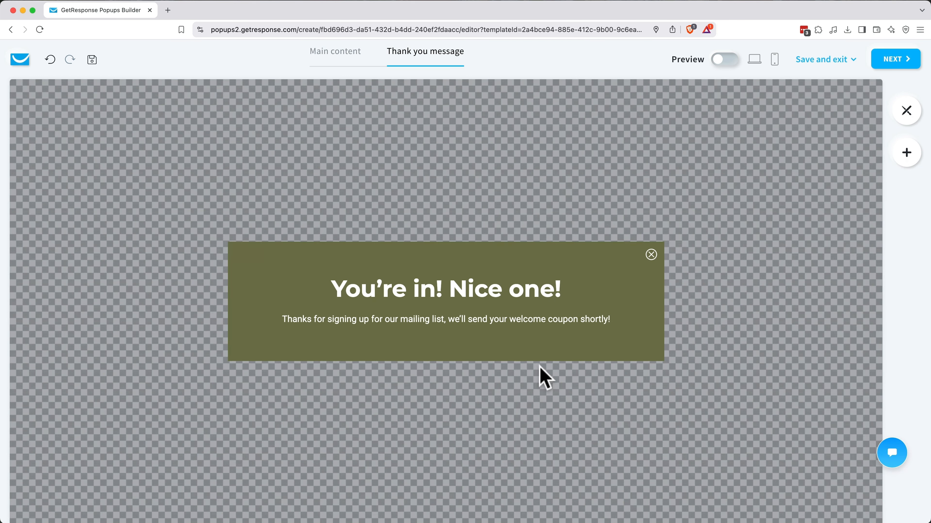
Step: Preview the sign-up popup in mobile view, then return to editing
{"action": "left_click", "coordinate": [722, 61]}
{"action": "left_click", "coordinate": [774, 61]}
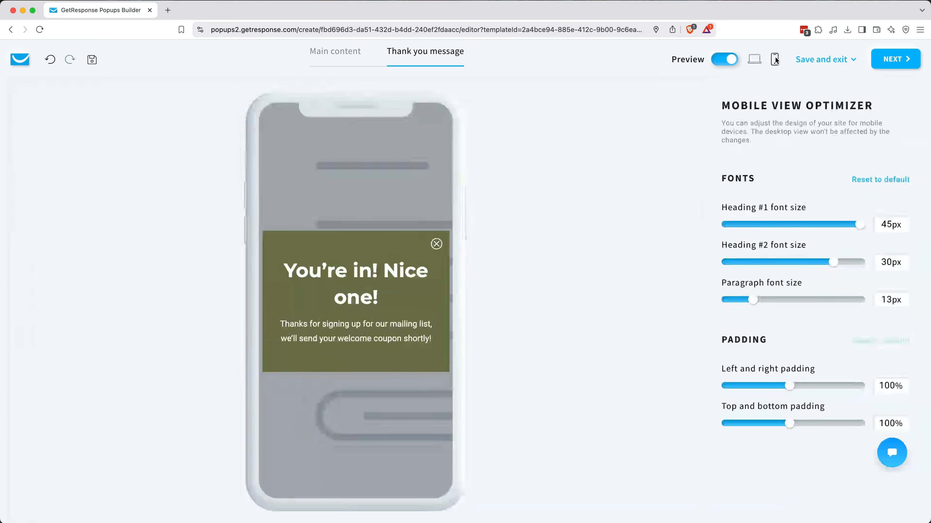
{"action": "left_click", "coordinate": [335, 51]}
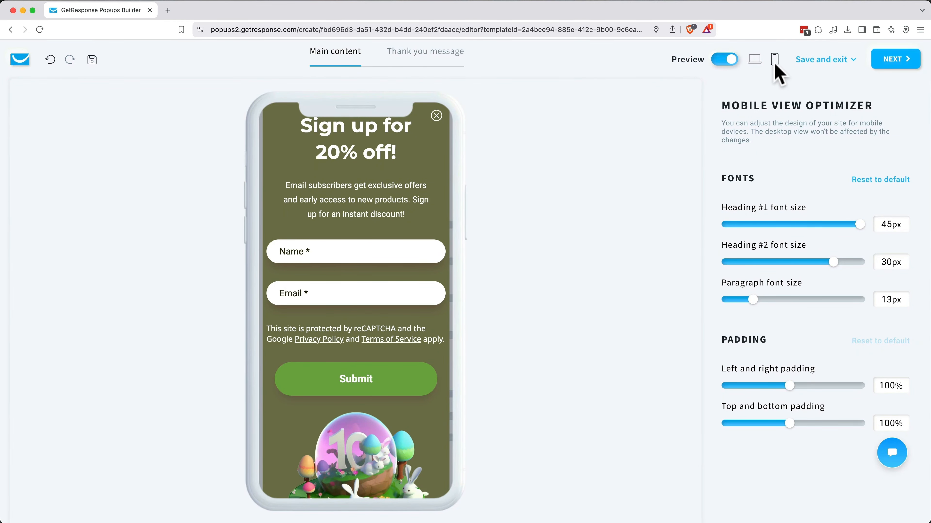
{"action": "left_click", "coordinate": [725, 60]}
Step: Add a Spacer below the Submit button, check the desktop preview, and continue to display rules
{"action": "scroll", "coordinate": [552, 241], "scroll_direction": "down", "scroll_amount": 3}
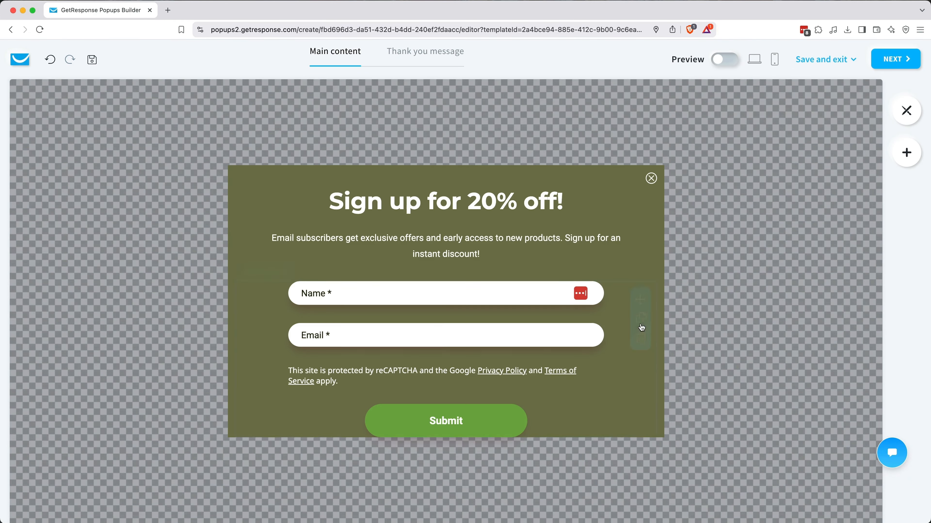
{"action": "left_click", "coordinate": [906, 152]}
{"action": "left_click_drag", "start_coordinate": [832, 262], "coordinate": [348, 471]}
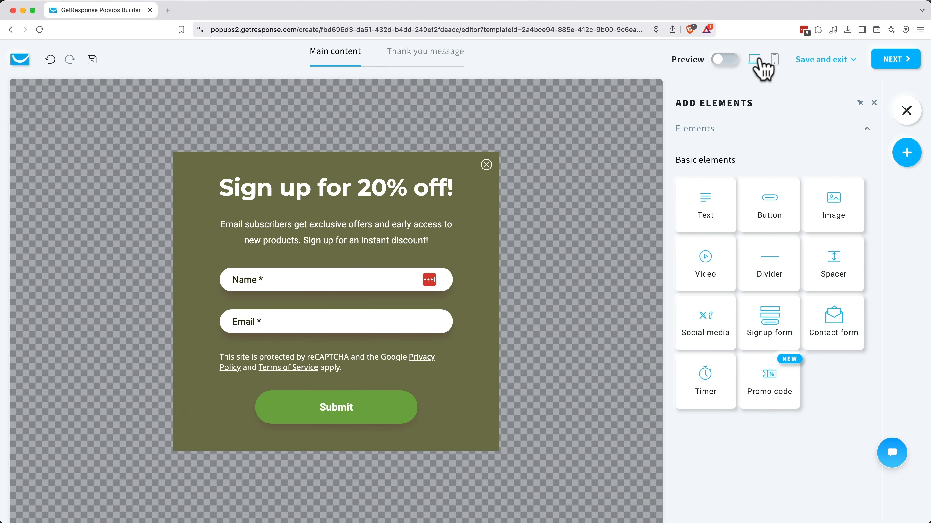
{"action": "left_click", "coordinate": [724, 59]}
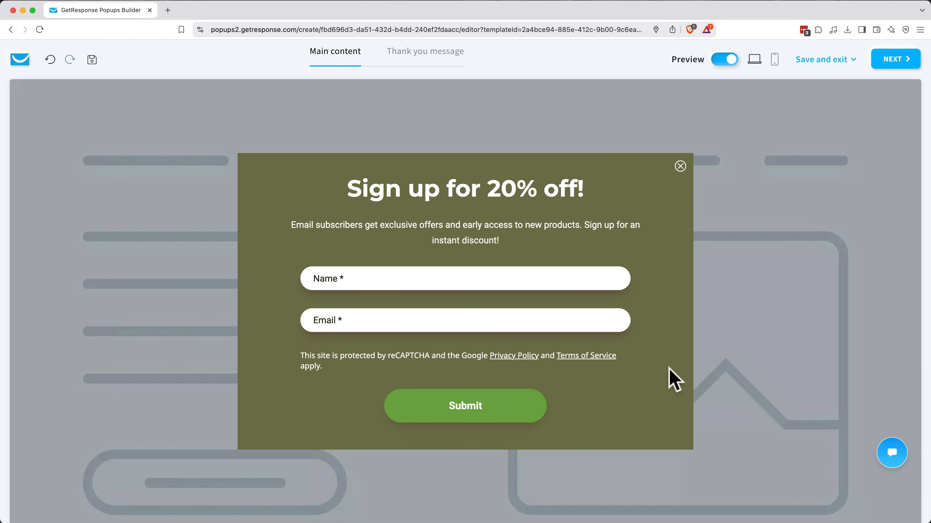
{"action": "left_click", "coordinate": [886, 60]}
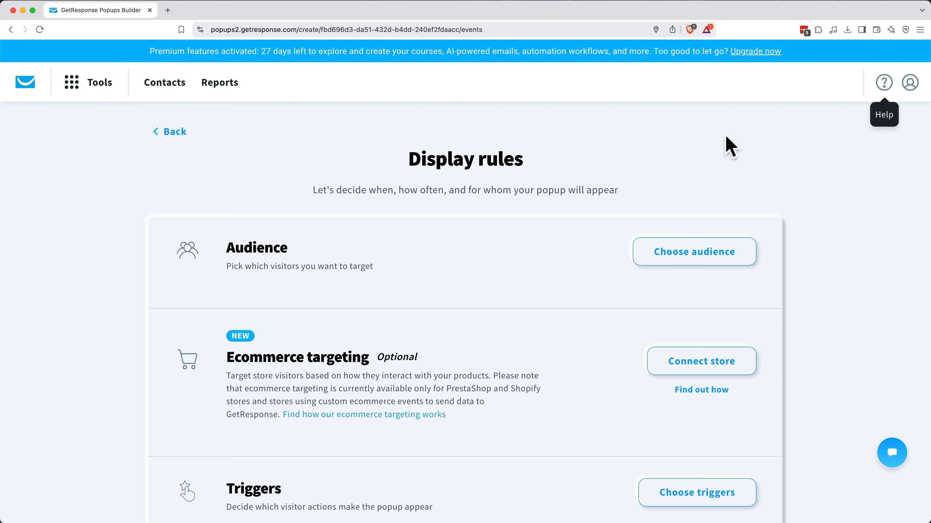
Step: Save the audience as All visitors on All devices and open the trigger choices
{"action": "left_click", "coordinate": [703, 257]}
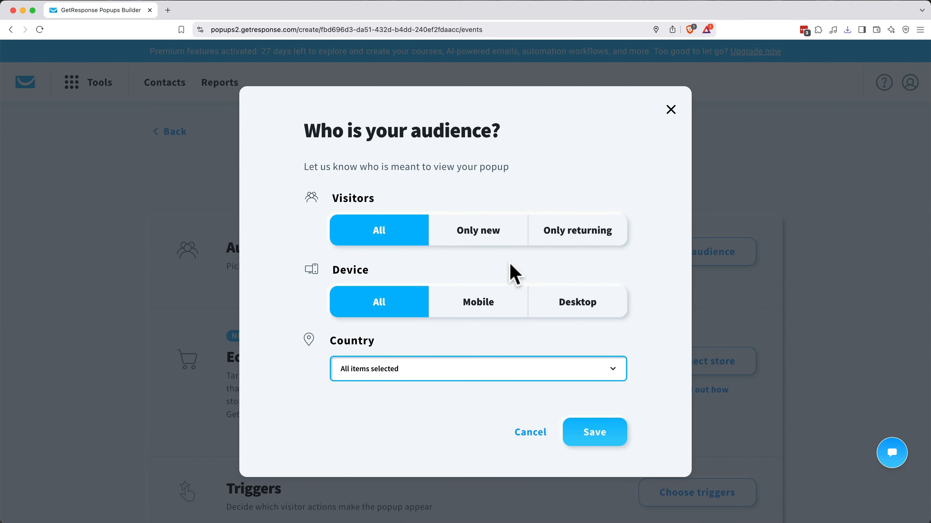
{"action": "left_click", "coordinate": [586, 434]}
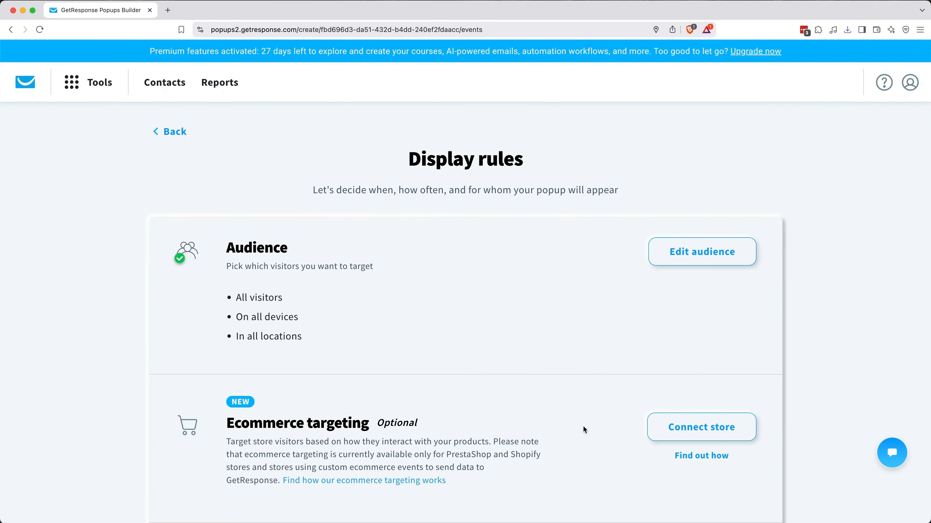
{"action": "scroll", "coordinate": [587, 433], "scroll_direction": "down", "scroll_amount": 4}
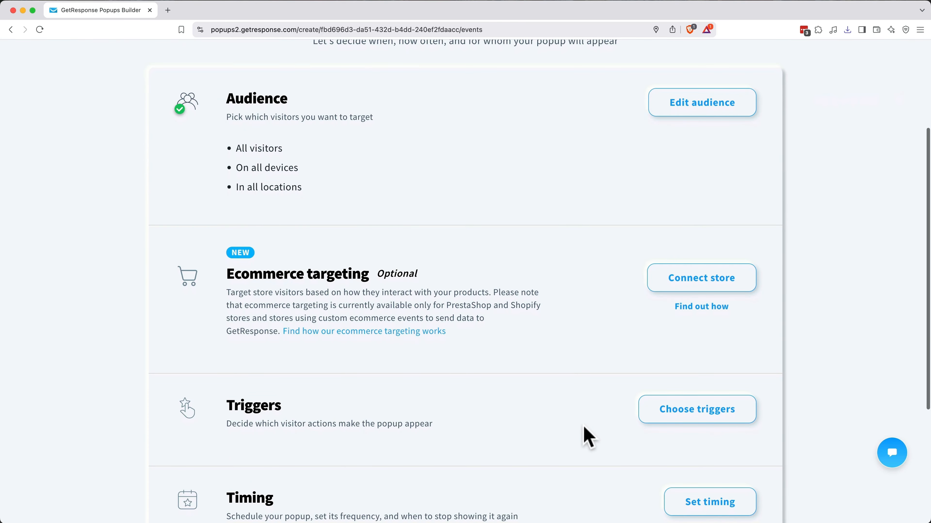
{"action": "scroll", "coordinate": [584, 429], "scroll_direction": "down", "scroll_amount": 5}
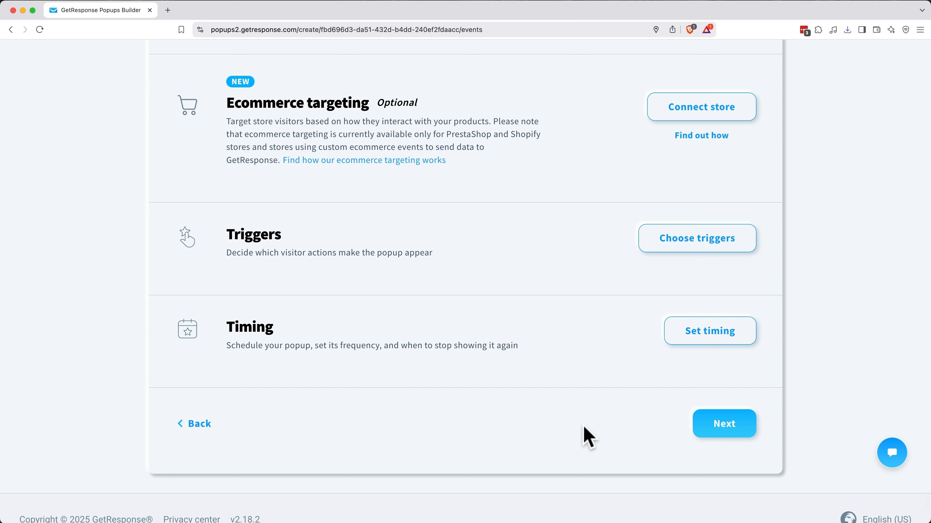
{"action": "left_click", "coordinate": [730, 244]}
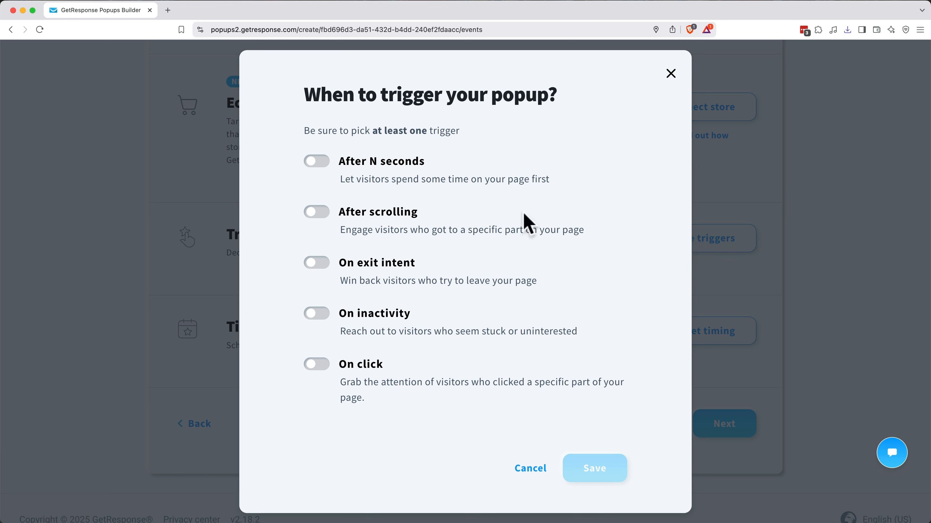
Step: Enable and save triggers for 60 seconds on page and 75% page scroll
{"action": "left_click", "coordinate": [317, 162]}
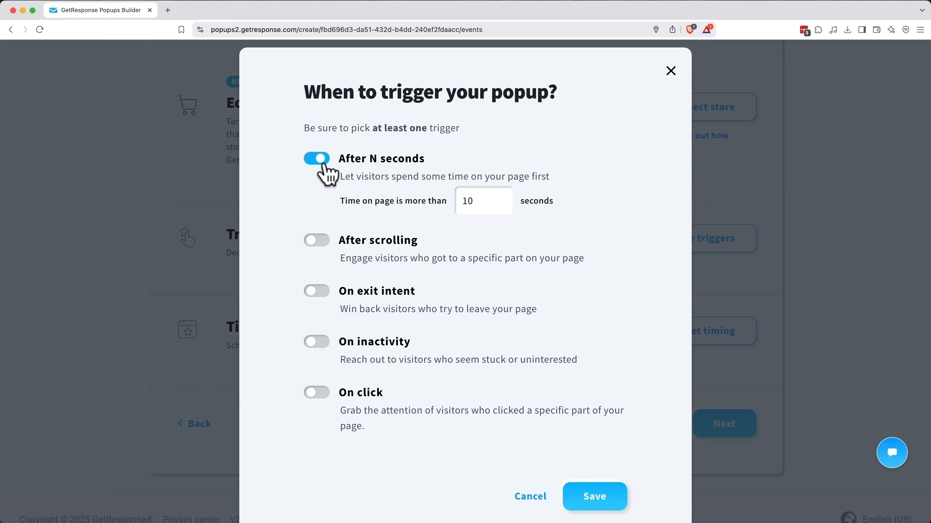
{"action": "double_click", "coordinate": [477, 201]}
{"action": "type", "text": "60"}
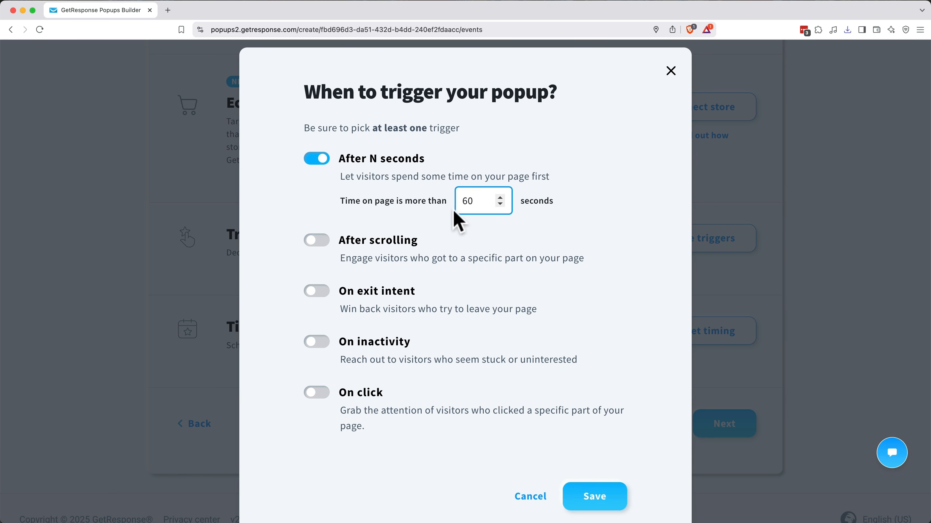
{"action": "left_click", "coordinate": [457, 221]}
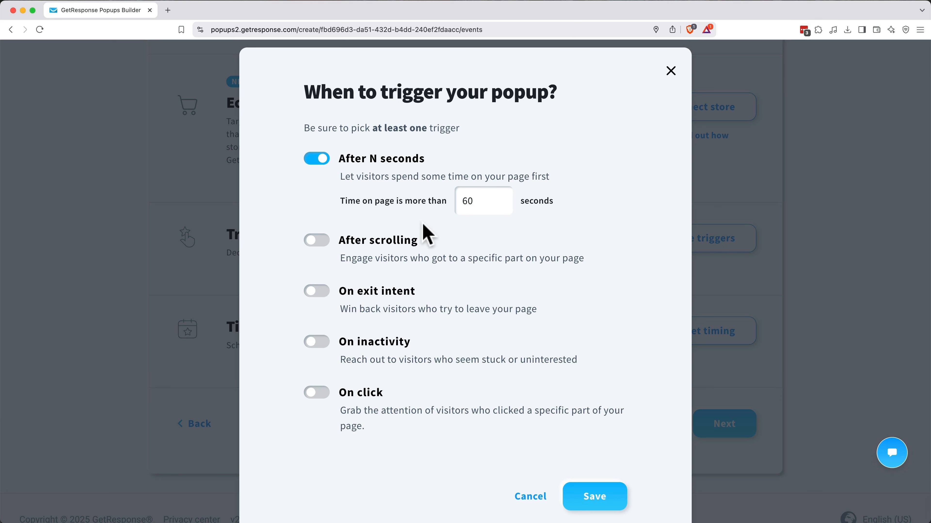
{"action": "left_click", "coordinate": [317, 240]}
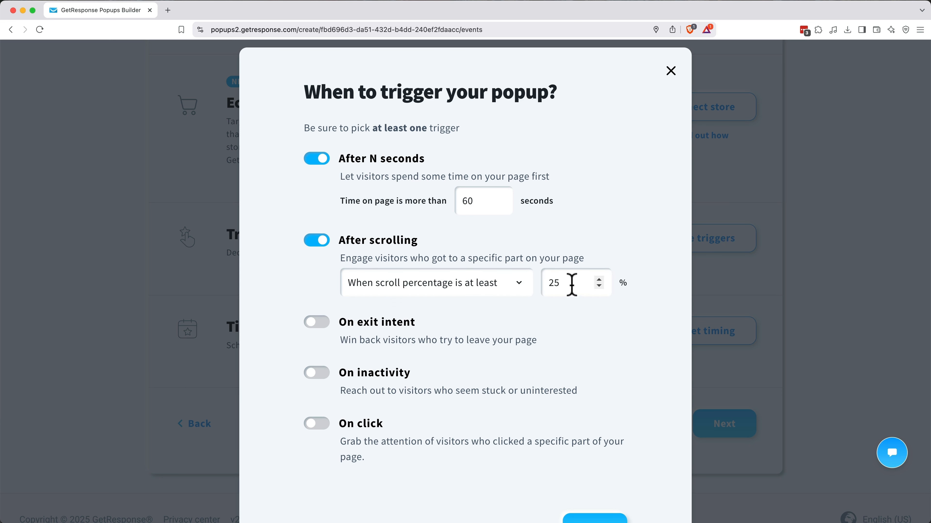
{"action": "left_click", "coordinate": [553, 284]}
{"action": "type", "text": "7"}
{"action": "left_click", "coordinate": [519, 302]}
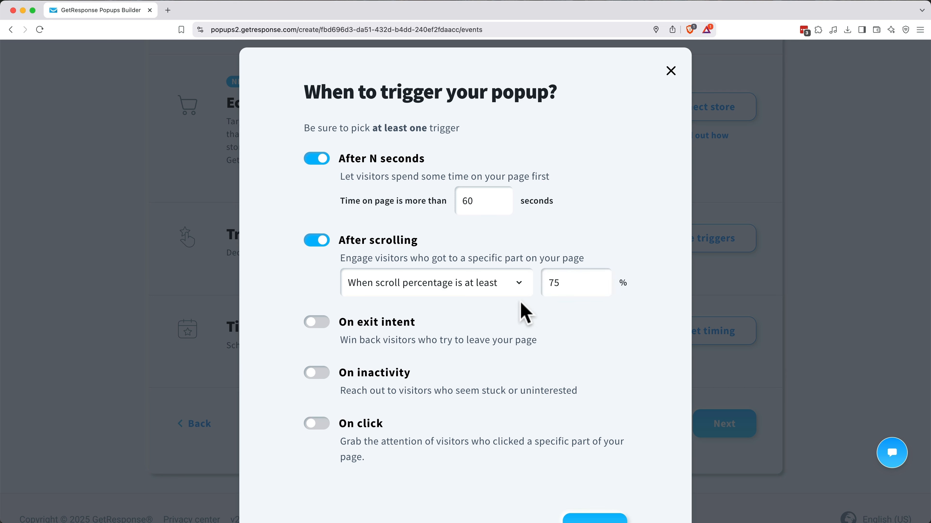
{"action": "scroll", "coordinate": [524, 312], "scroll_direction": "down", "scroll_amount": 3}
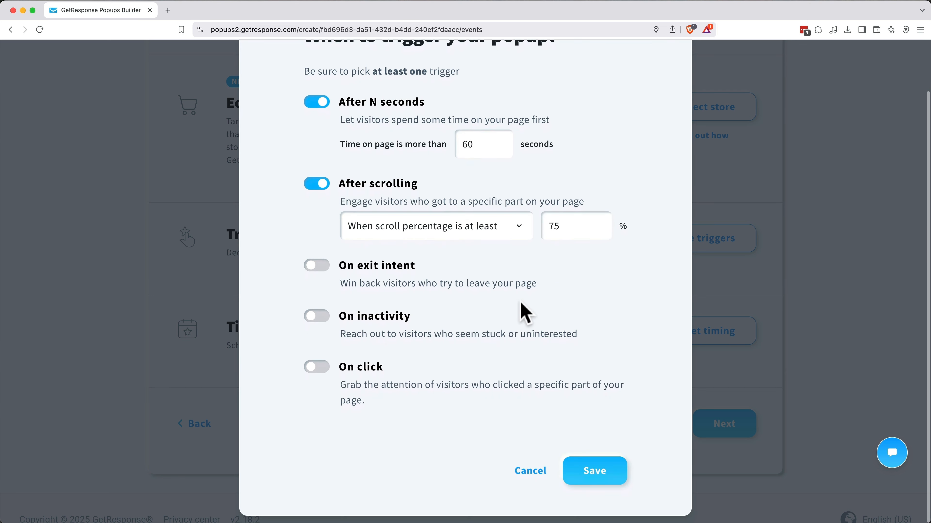
{"action": "left_click", "coordinate": [594, 471]}
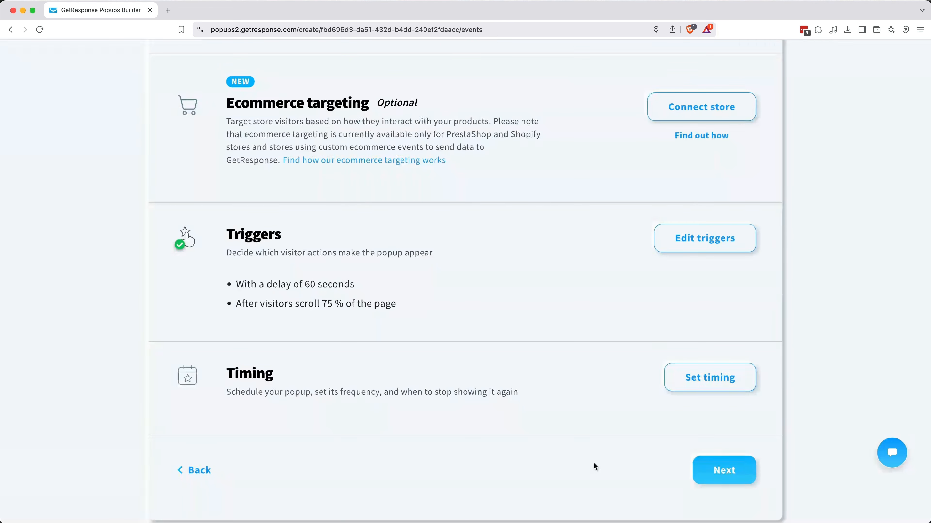
Step: Set timing to stop displaying the popup once a visitor signs up or clicks a button
{"action": "scroll", "coordinate": [593, 463], "scroll_direction": "down", "scroll_amount": 1}
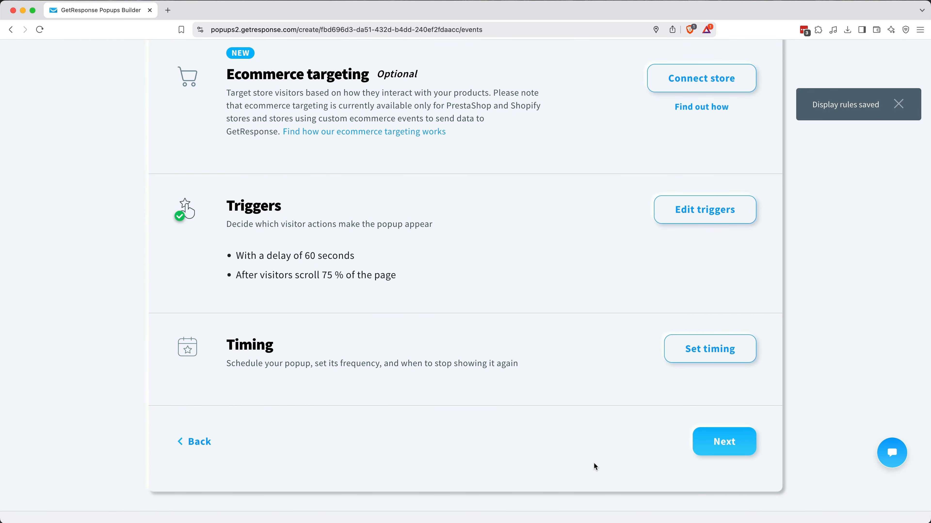
{"action": "left_click", "coordinate": [710, 352]}
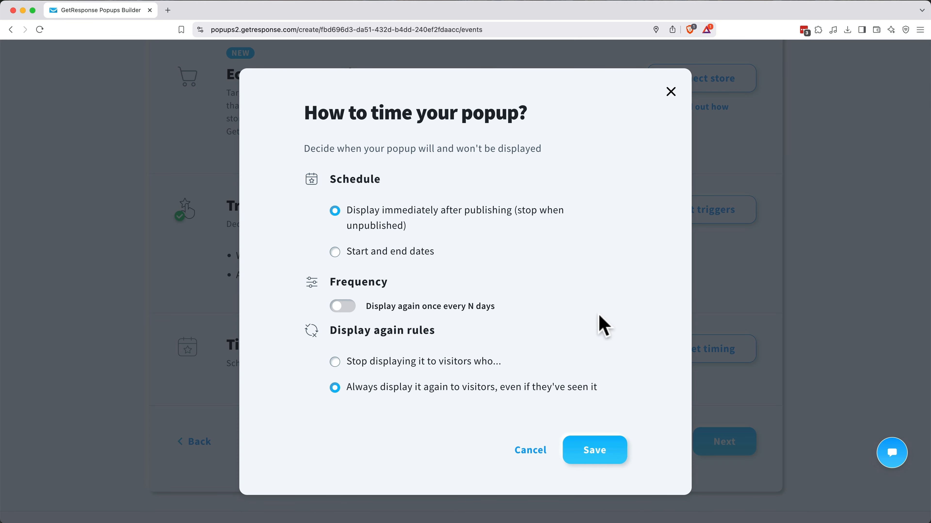
{"action": "left_click", "coordinate": [418, 362]}
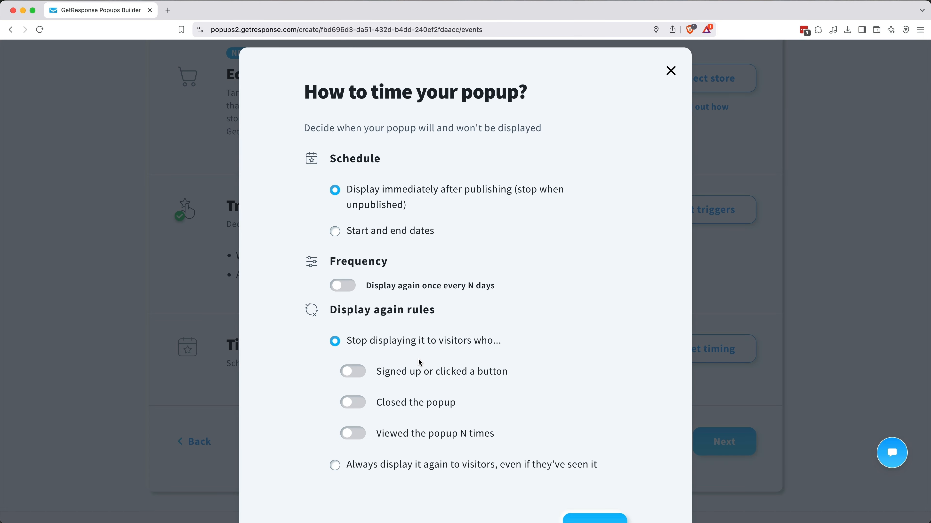
{"action": "scroll", "coordinate": [418, 357], "scroll_direction": "down", "scroll_amount": 1}
{"action": "left_click", "coordinate": [361, 355]}
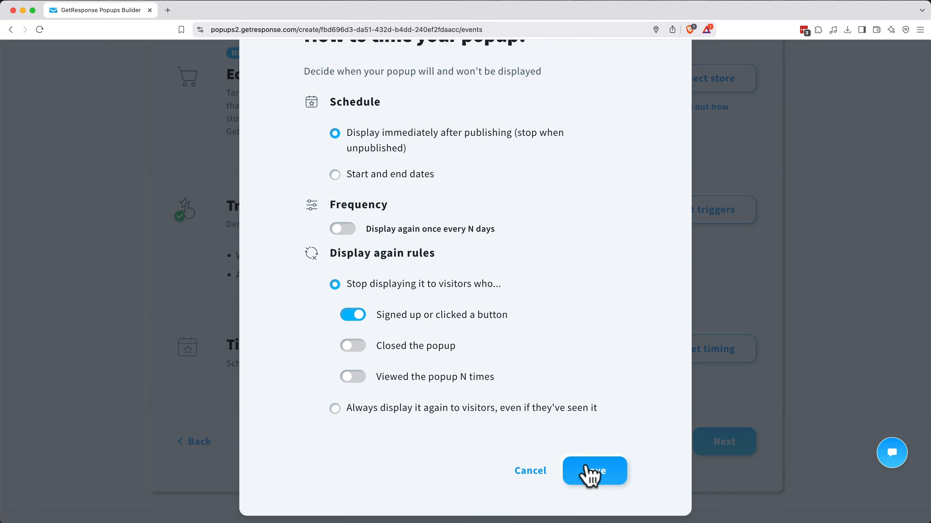
{"action": "left_click", "coordinate": [586, 466]}
{"action": "scroll", "coordinate": [586, 465], "scroll_direction": "down", "scroll_amount": 1}
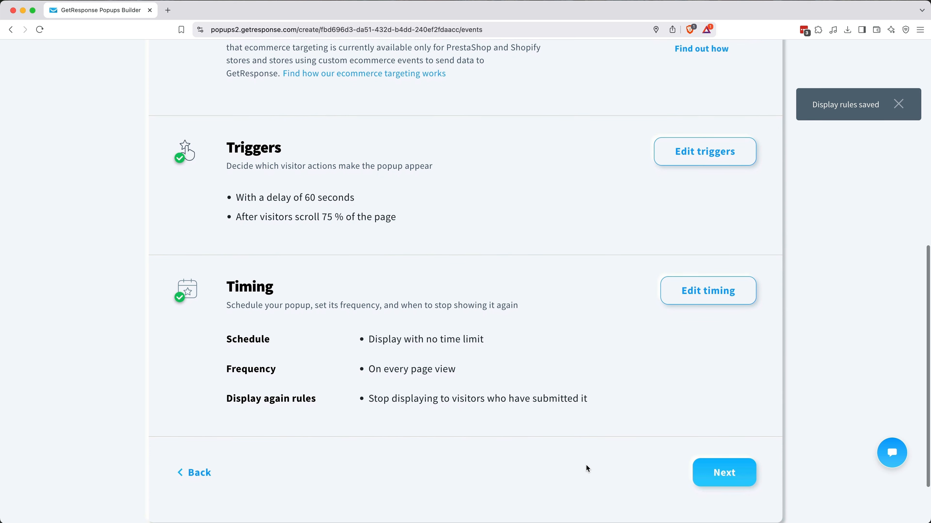
Step: Continue to the popup settings and rename the untitled popup to '20% Coupon'
{"action": "left_click", "coordinate": [715, 473]}
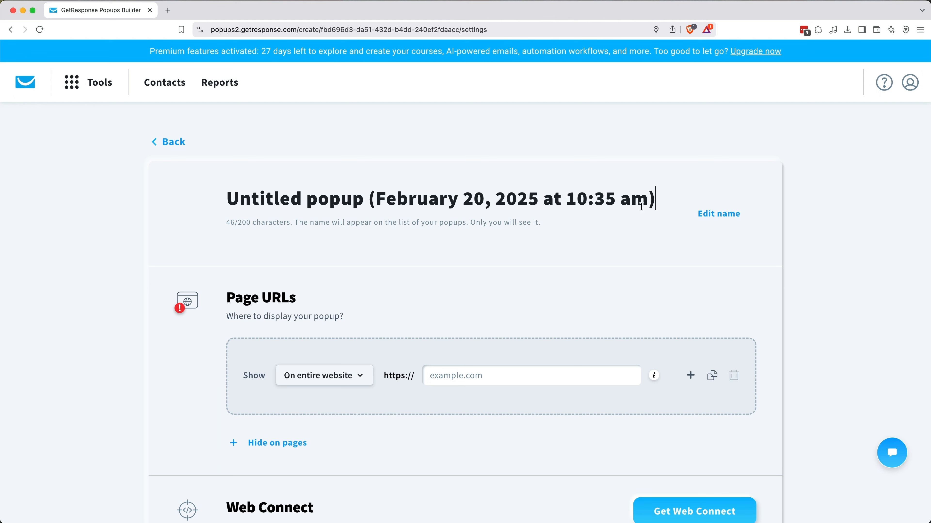
{"action": "triple_click", "coordinate": [627, 205]}
{"action": "type", "text": "20%"}
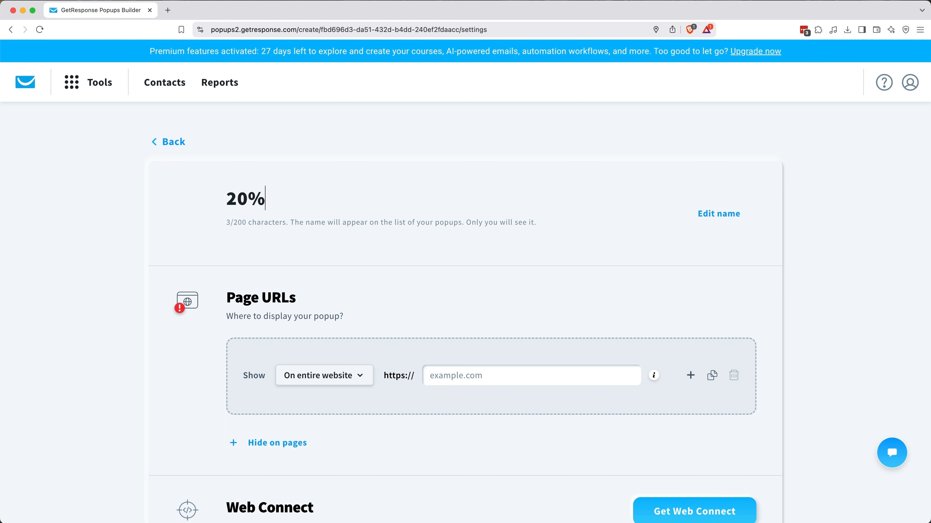
{"action": "type", "text": " Coupon Sign Up Pop"}
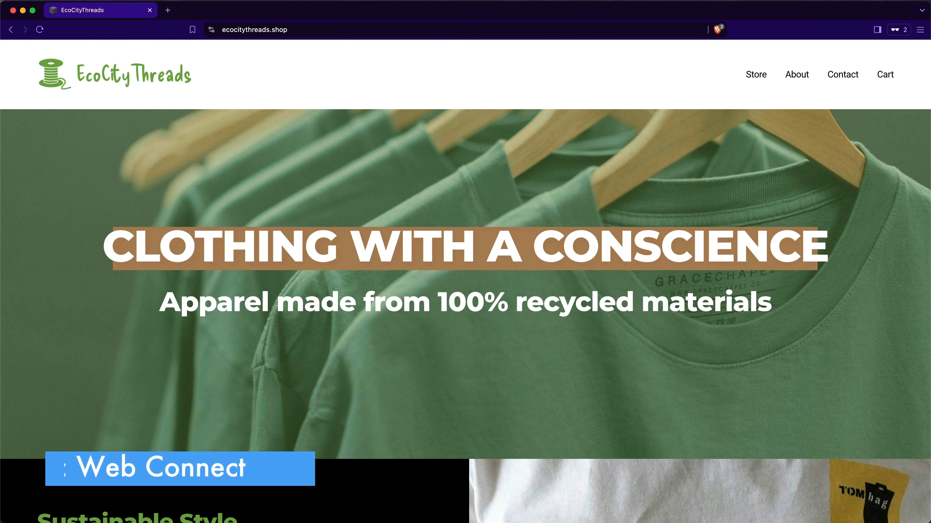
{"action": "scroll", "coordinate": [465, 282], "scroll_direction": "down", "scroll_amount": 5}
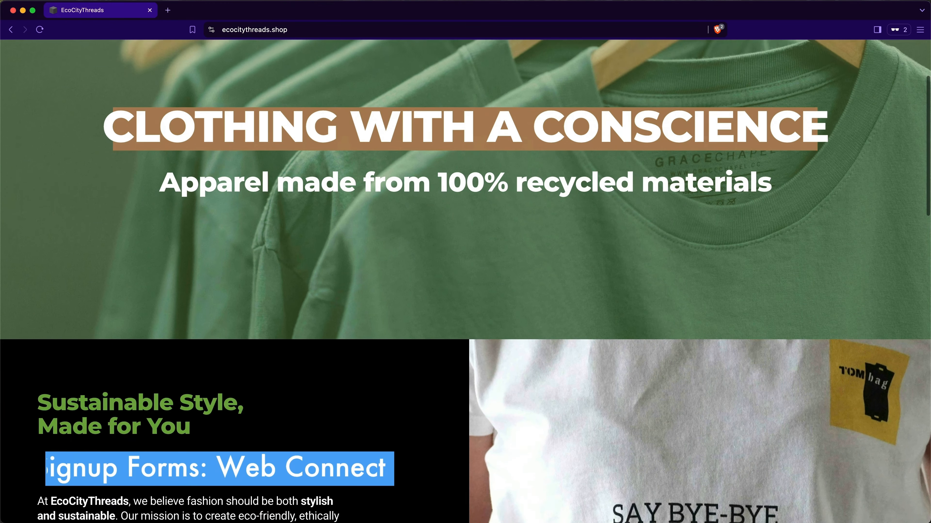
{"action": "scroll", "coordinate": [466, 282], "scroll_direction": "down", "scroll_amount": 10}
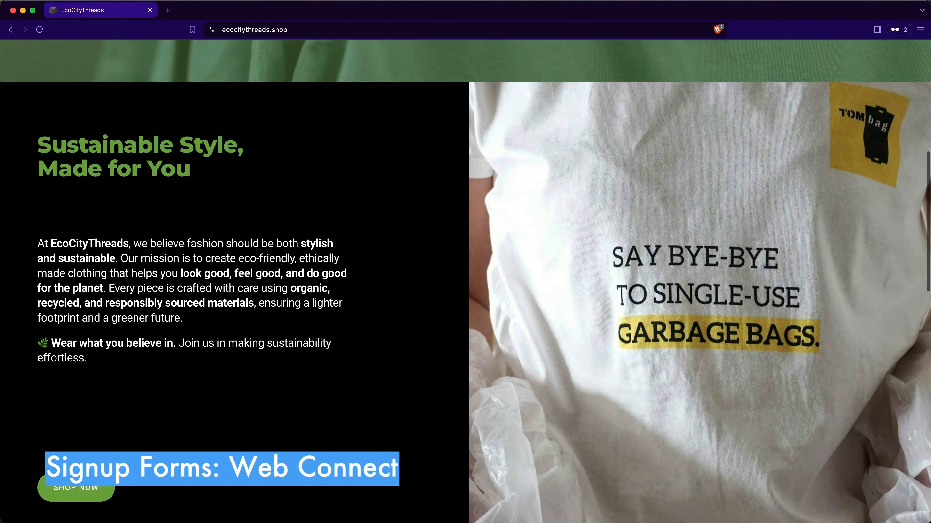
{"action": "scroll", "coordinate": [466, 282], "scroll_direction": "down", "scroll_amount": 11}
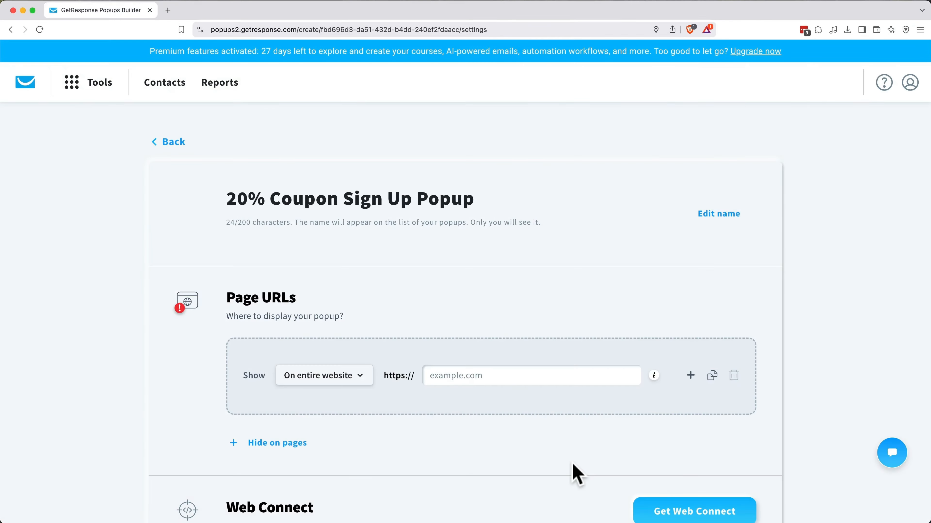
{"action": "scroll", "coordinate": [577, 474], "scroll_direction": "down", "scroll_amount": 2}
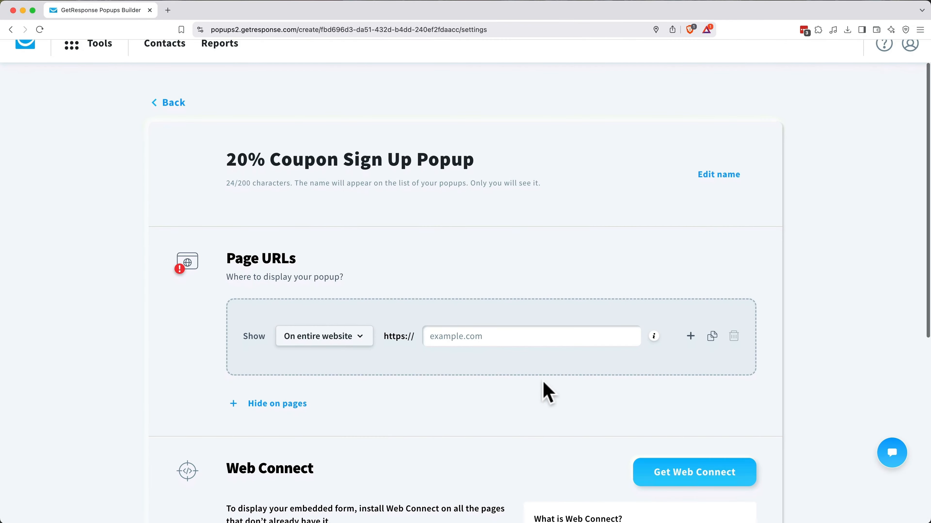
Step: Target the popup at ecocitythreads.shop and copy its Web Connect tracking snippet
{"action": "left_click", "coordinate": [532, 336]}
{"action": "type", "text": "ecocitythreads.shop"}
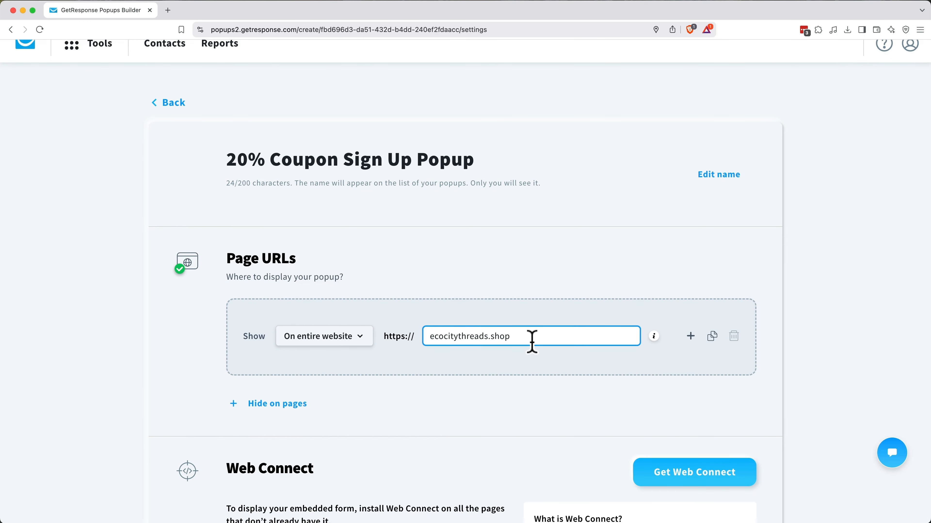
{"action": "scroll", "coordinate": [531, 343], "scroll_direction": "down", "scroll_amount": 10}
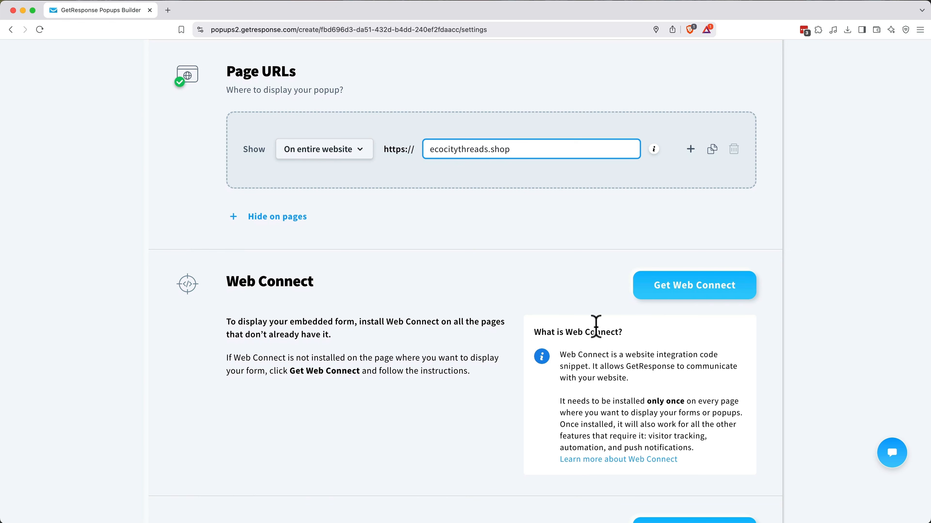
{"action": "left_click", "coordinate": [678, 295]}
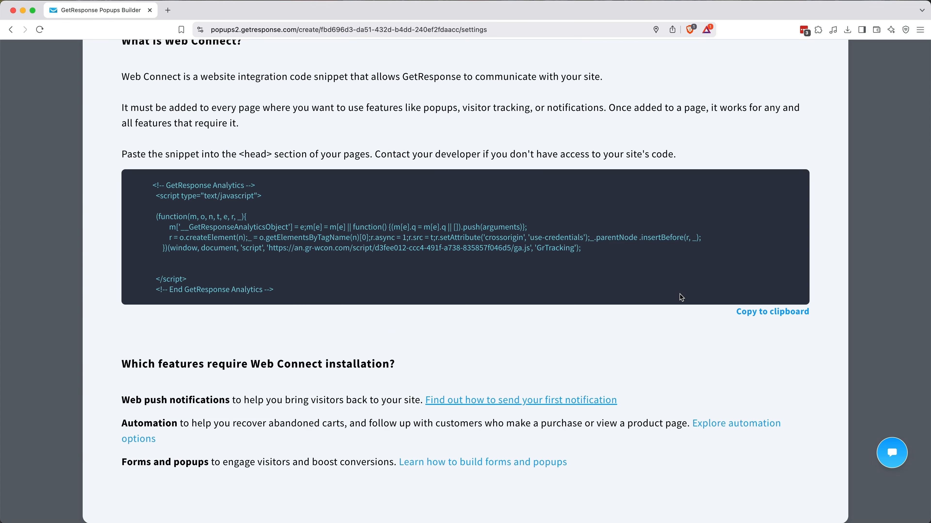
{"action": "left_click", "coordinate": [755, 326]}
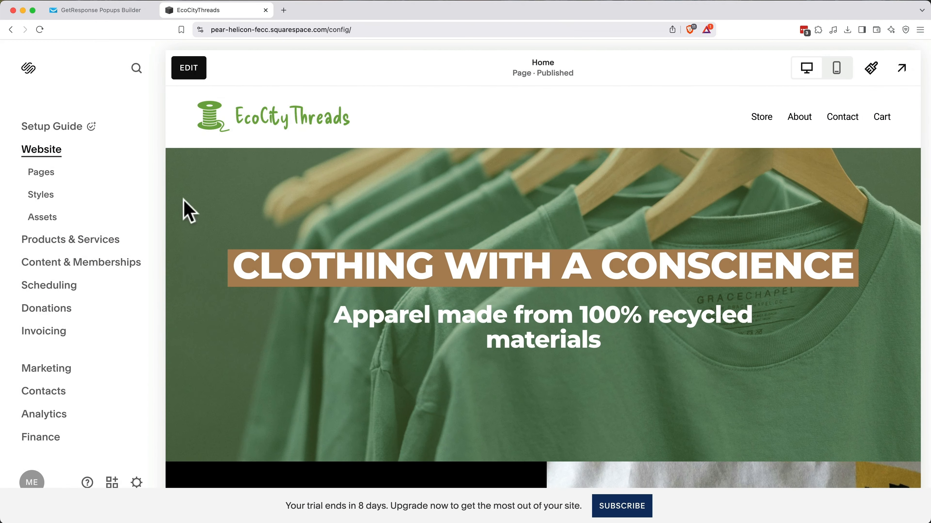
Step: Paste the Web Connect snippet into Squarespace's Code Injection header and save it
{"action": "left_click", "coordinate": [41, 174]}
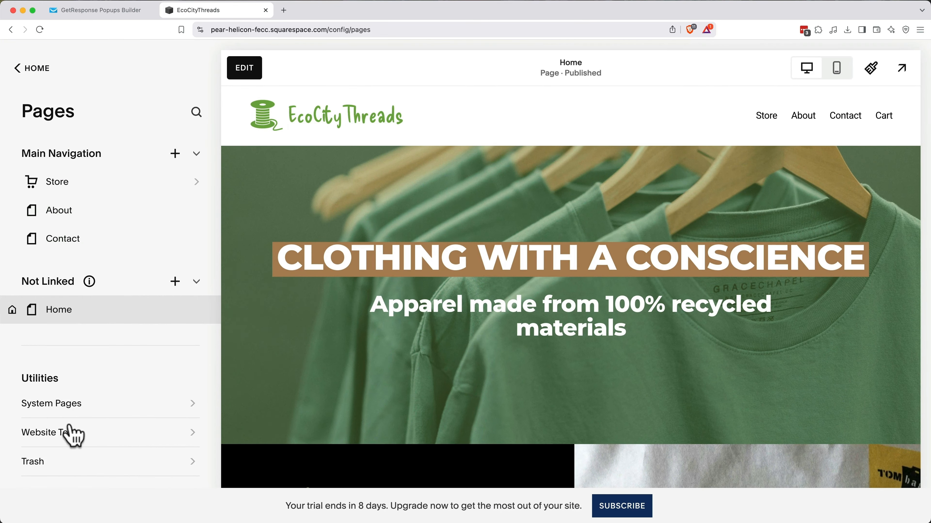
{"action": "left_click", "coordinate": [71, 435]}
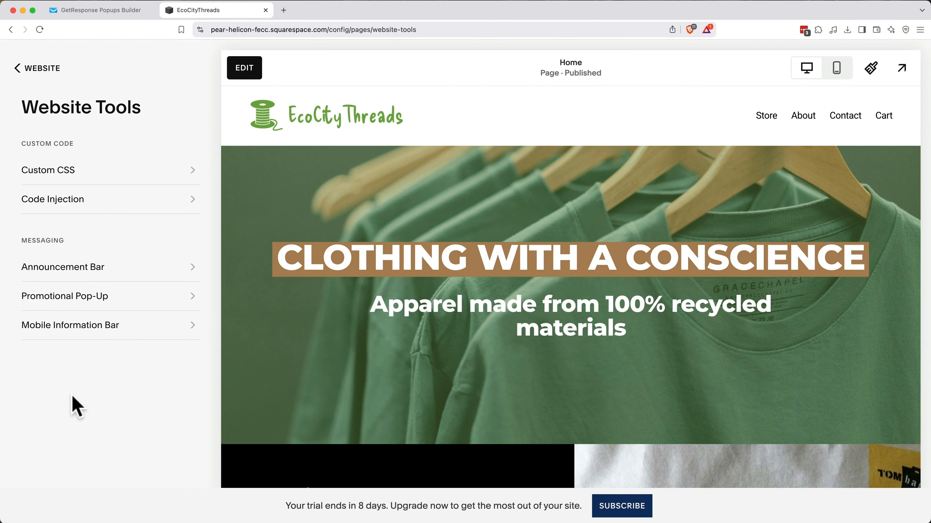
{"action": "left_click", "coordinate": [90, 200]}
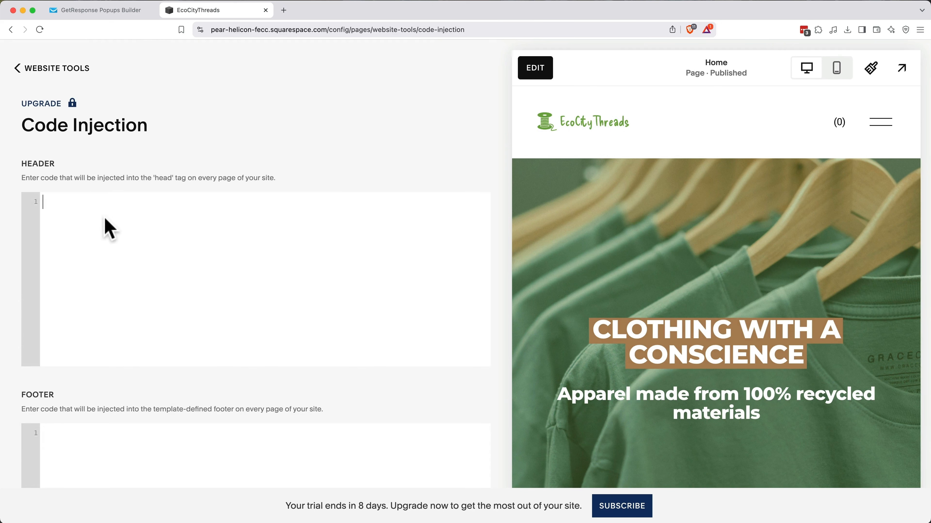
{"action": "key", "text": "super+v"}
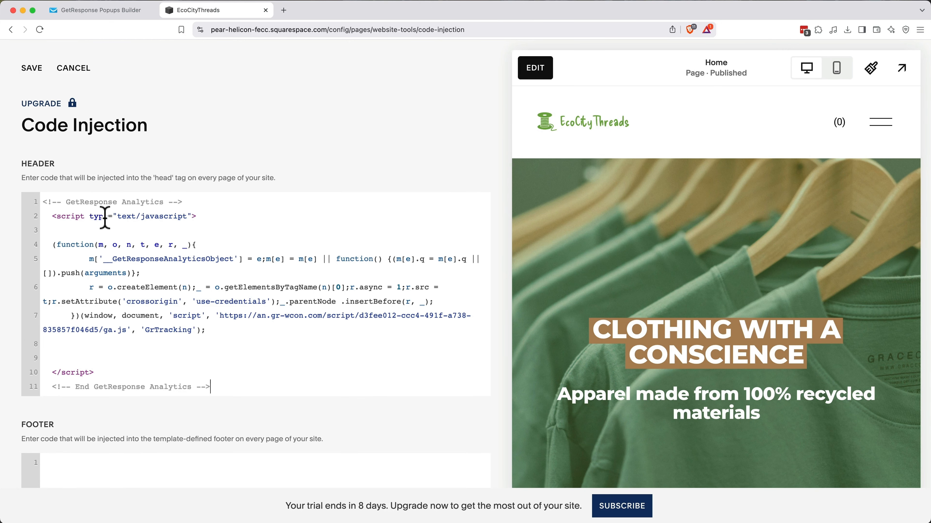
{"action": "left_click", "coordinate": [39, 75]}
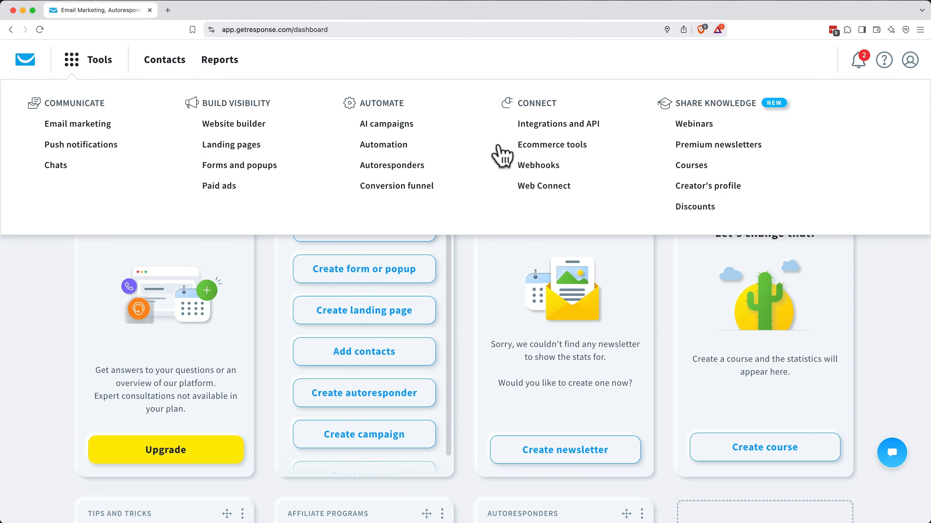
Step: Open the Shopify integration's details from the catalogue and start connecting a Shopify store
{"action": "left_click", "coordinate": [552, 126]}
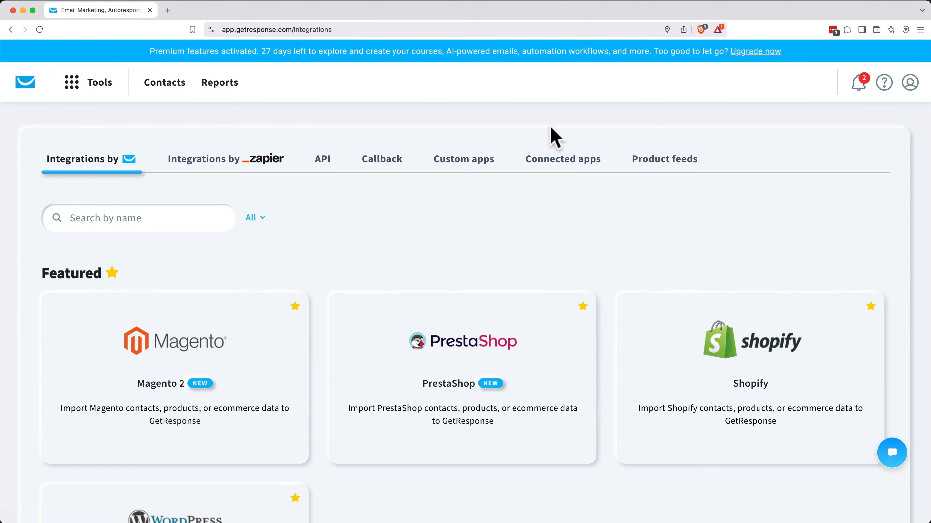
{"action": "scroll", "coordinate": [619, 212], "scroll_direction": "down", "scroll_amount": 3}
{"action": "mouse_move", "coordinate": [744, 244]}
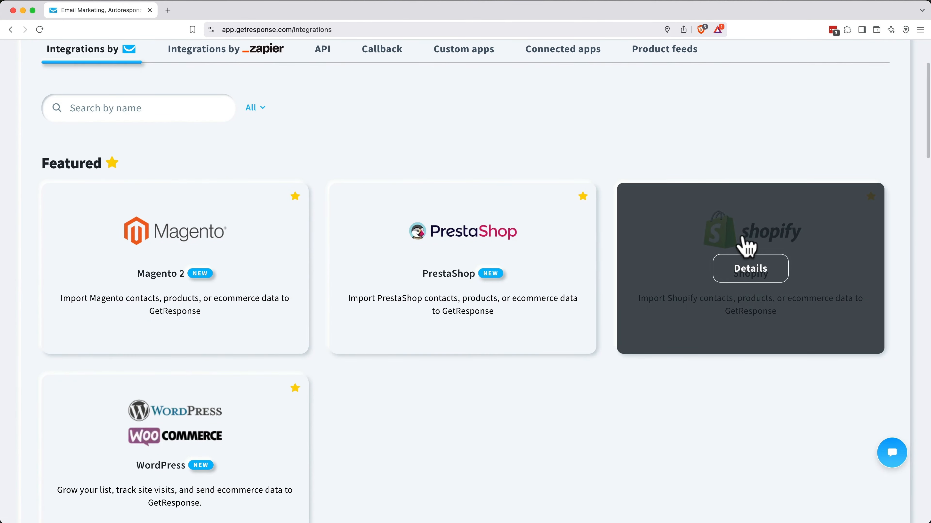
{"action": "left_click", "coordinate": [752, 290]}
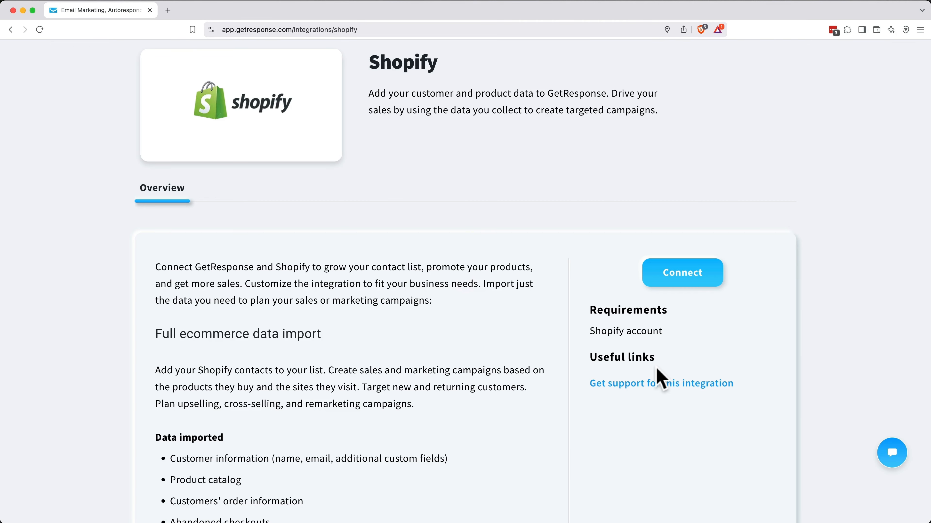
{"action": "left_click", "coordinate": [696, 283]}
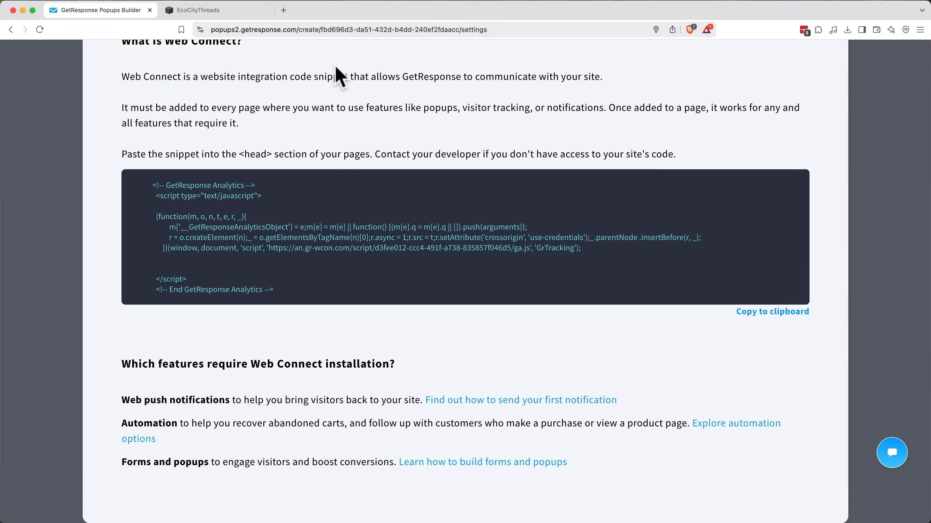
Step: Dismiss the Web Connect instructions and publish the 20% Coupon popup on ecocitythreads.shop
{"action": "scroll", "coordinate": [663, 86], "scroll_direction": "up", "scroll_amount": 4}
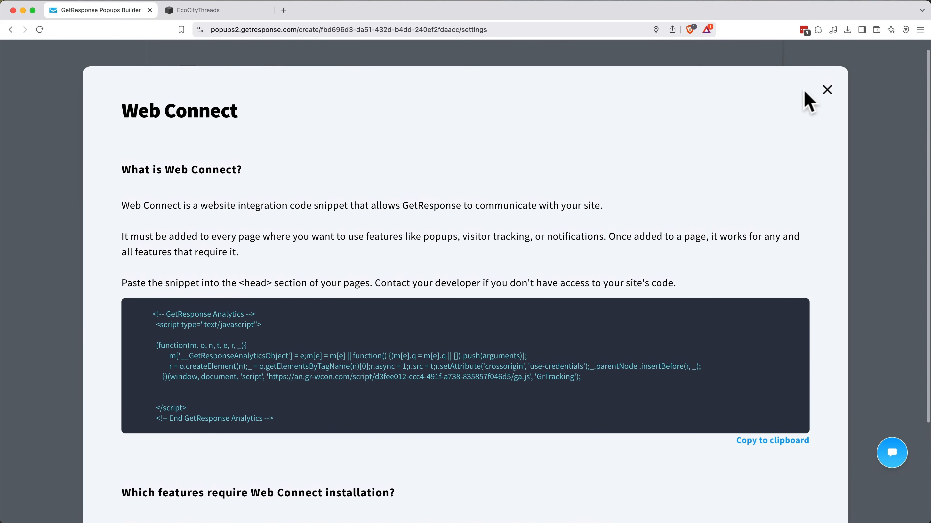
{"action": "left_click", "coordinate": [826, 91]}
{"action": "scroll", "coordinate": [528, 264], "scroll_direction": "down", "scroll_amount": 3}
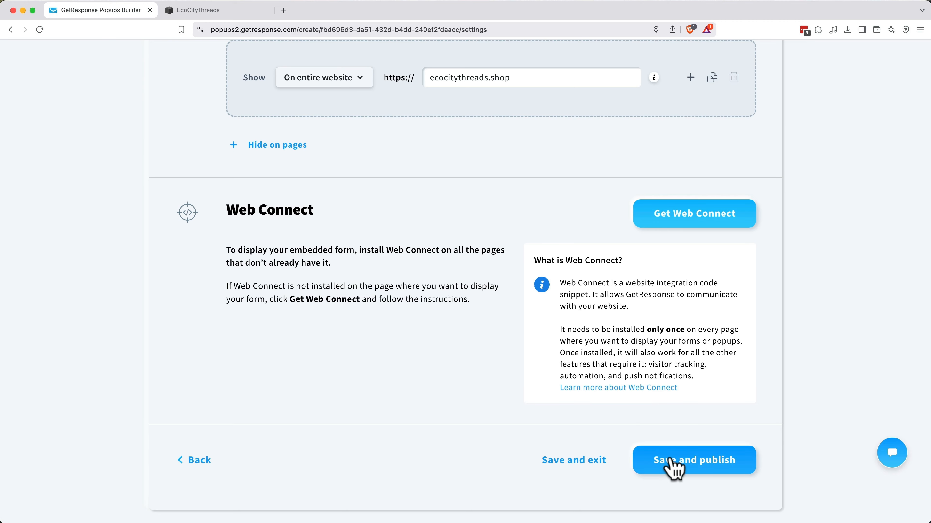
{"action": "left_click", "coordinate": [673, 463]}
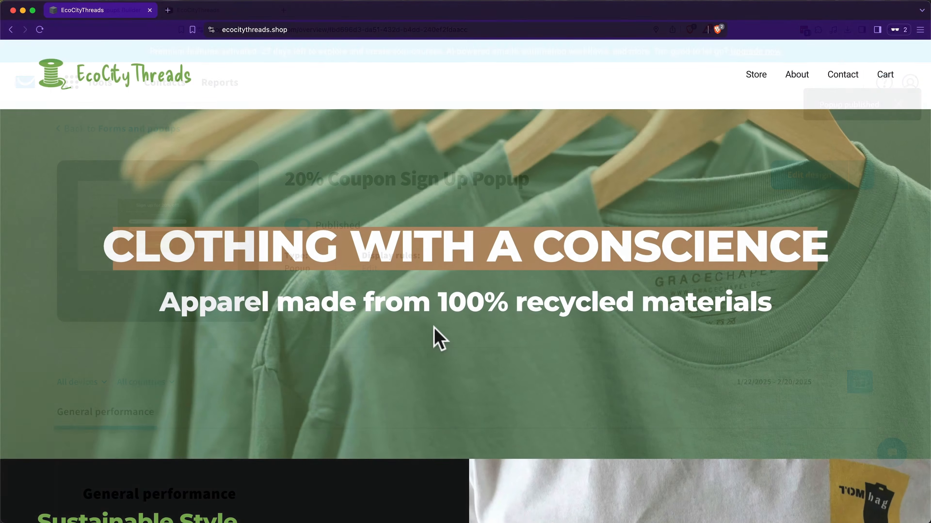
Step: Scroll the live ecocitythreads.shop page until the 'Sign up for 20% off!' popup appears
{"action": "scroll", "coordinate": [434, 330], "scroll_direction": "down", "scroll_amount": 5}
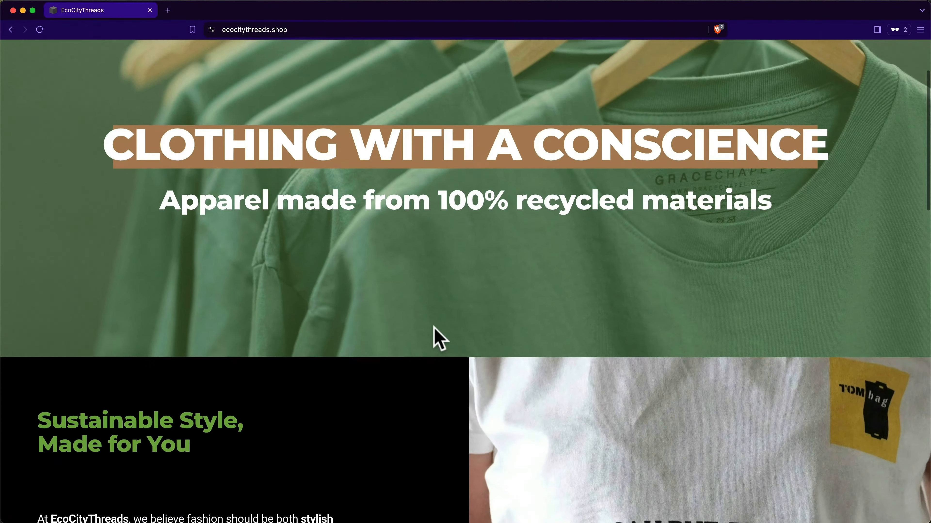
{"action": "scroll", "coordinate": [438, 338], "scroll_direction": "down", "scroll_amount": 15}
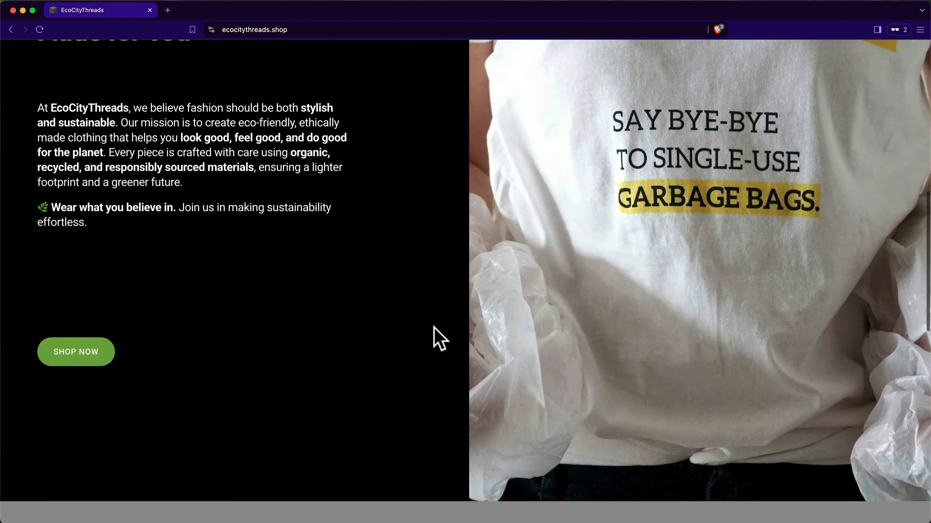
{"action": "scroll", "coordinate": [439, 338], "scroll_direction": "down", "scroll_amount": 5}
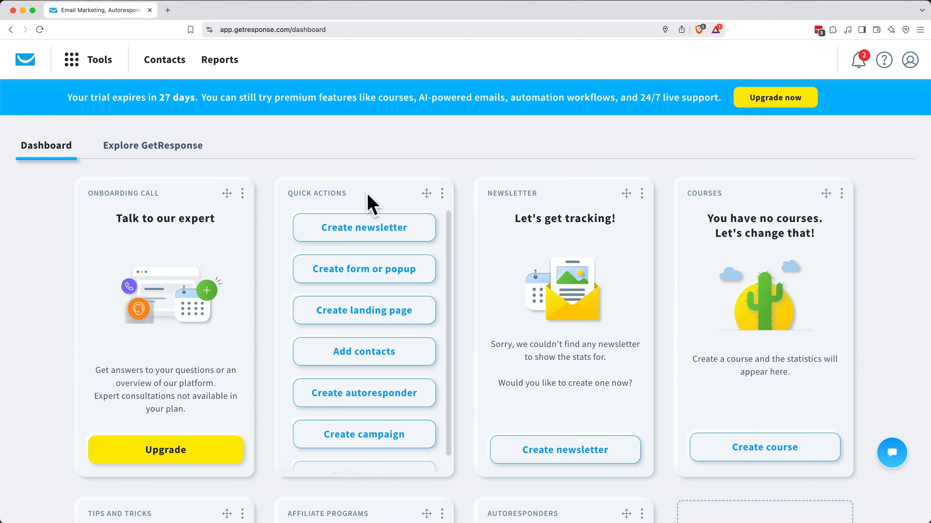
Step: Open the Cat Sweaters Newsletter report from Messages sent: 16 of 16 delivered, 0% opens and clicks
{"action": "left_click", "coordinate": [220, 64]}
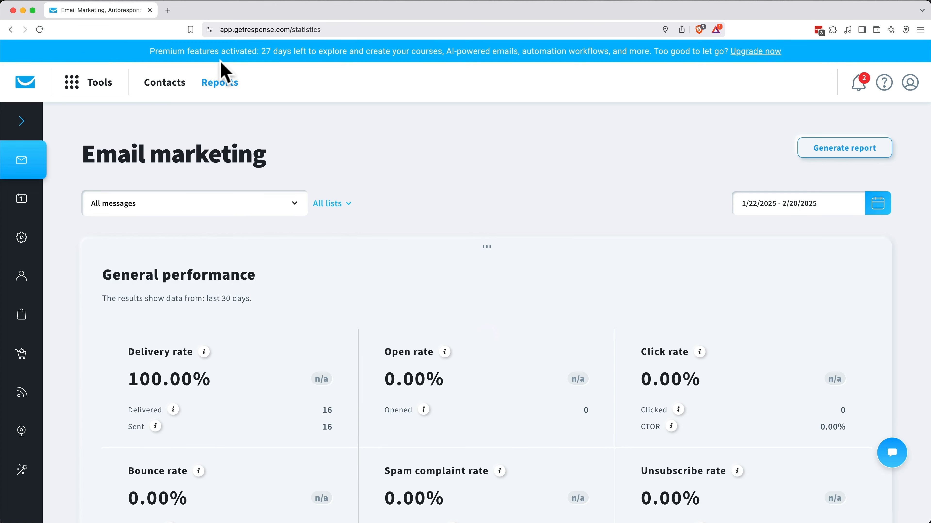
{"action": "scroll", "coordinate": [223, 70], "scroll_direction": "down", "scroll_amount": 20}
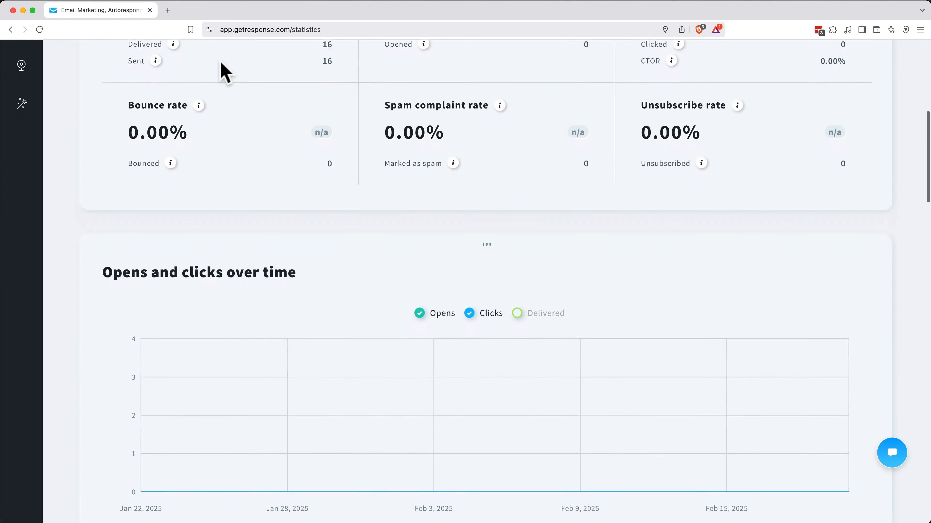
{"action": "scroll", "coordinate": [224, 69], "scroll_direction": "down", "scroll_amount": 5}
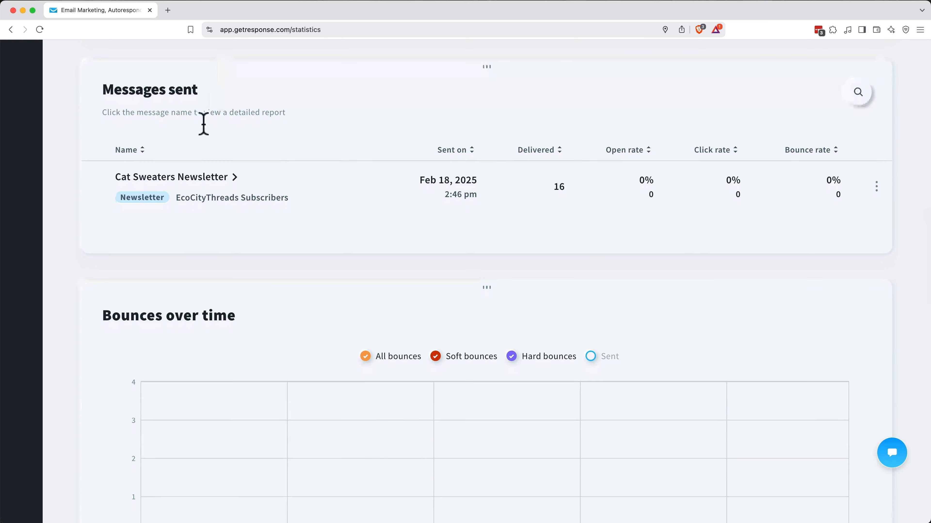
{"action": "left_click", "coordinate": [199, 178]}
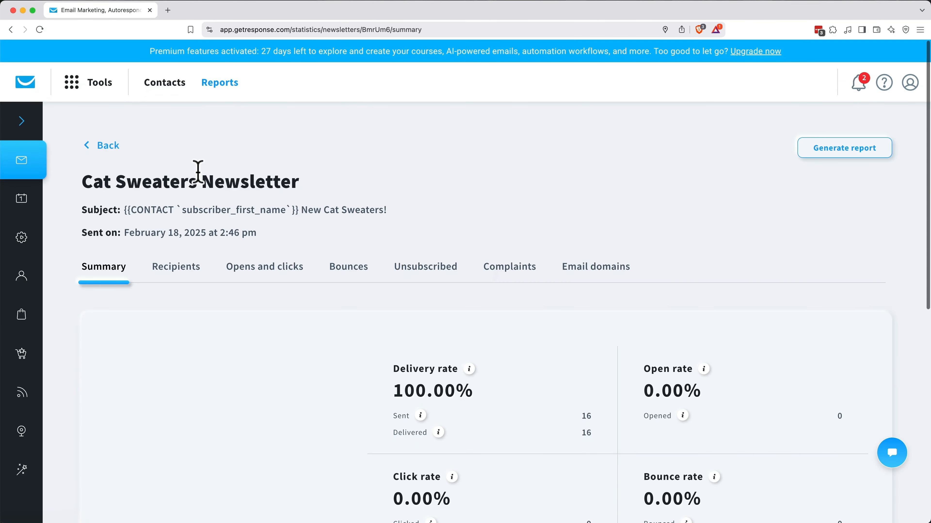
{"action": "scroll", "coordinate": [198, 172], "scroll_direction": "down", "scroll_amount": 6}
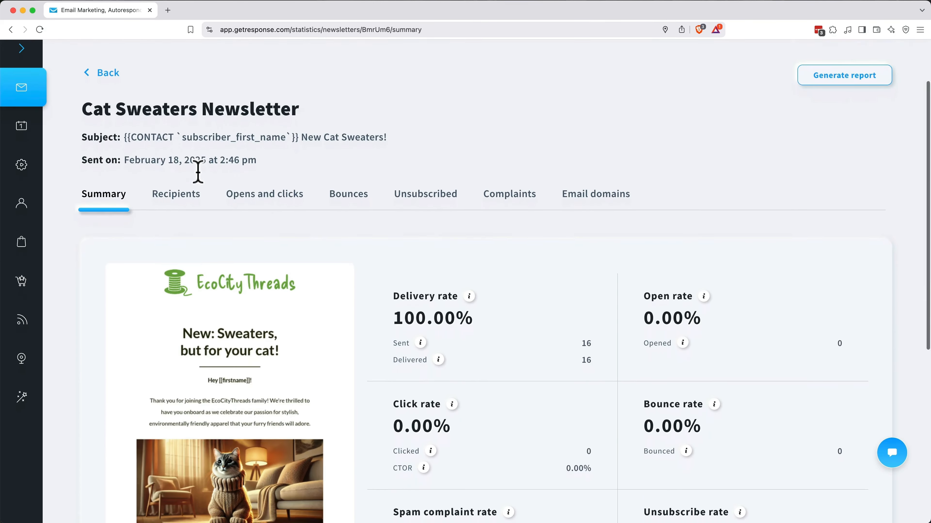
{"action": "scroll", "coordinate": [200, 183], "scroll_direction": "down", "scroll_amount": 4}
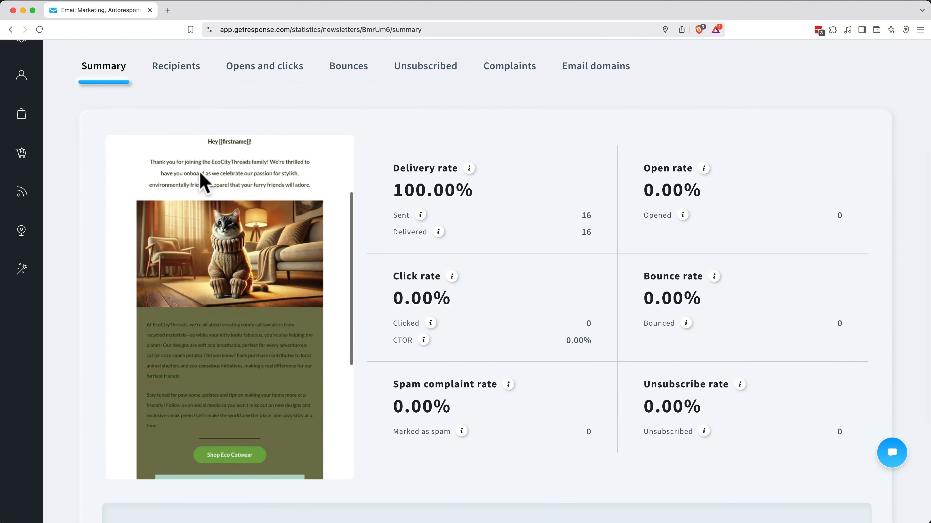
{"action": "scroll", "coordinate": [206, 182], "scroll_direction": "up", "scroll_amount": 7}
{"action": "scroll", "coordinate": [392, 216], "scroll_direction": "up", "scroll_amount": 1}
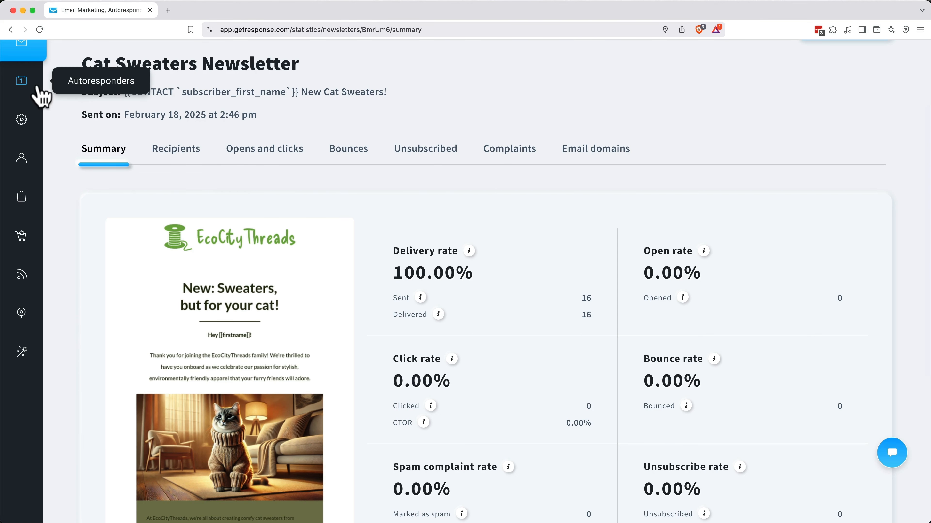
{"action": "scroll", "coordinate": [22, 84], "scroll_direction": "up", "scroll_amount": 3}
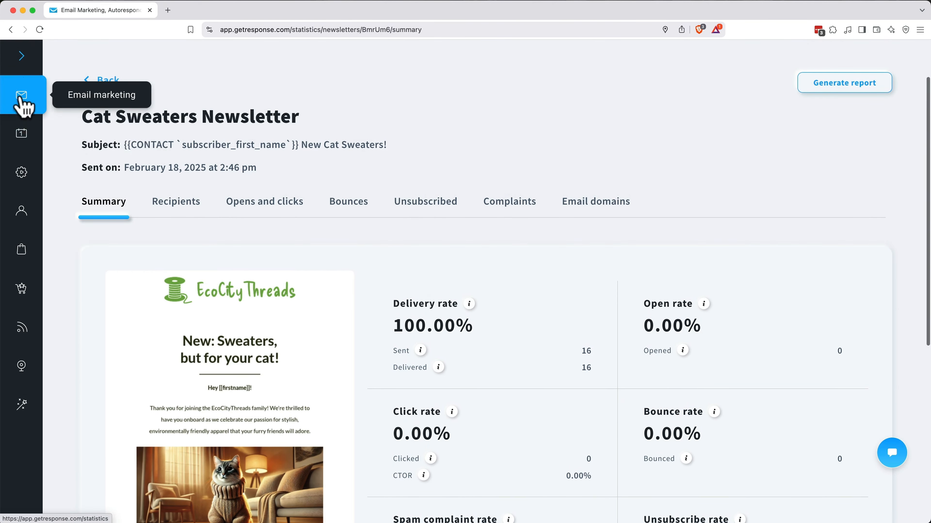
Step: Open the Cat Sweaters Autoresponder 20% Coupon Code report: 1 of 1 delivered, 0% opens
{"action": "left_click", "coordinate": [20, 136]}
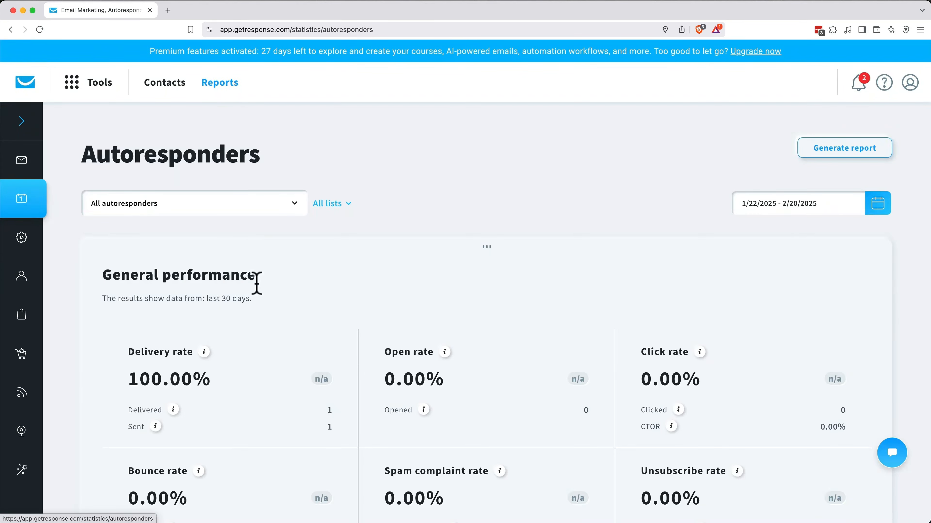
{"action": "scroll", "coordinate": [277, 297], "scroll_direction": "down", "scroll_amount": 2}
{"action": "scroll", "coordinate": [277, 299], "scroll_direction": "down", "scroll_amount": 15}
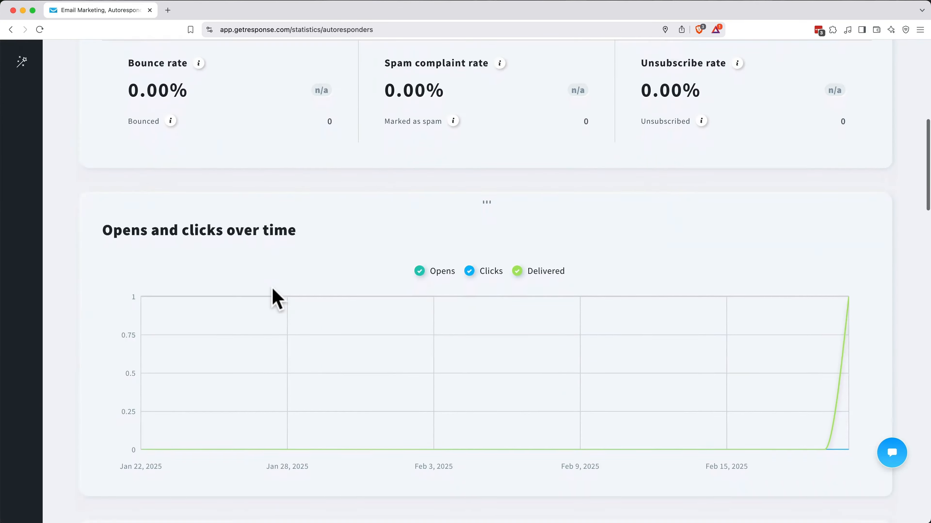
{"action": "scroll", "coordinate": [276, 298], "scroll_direction": "down", "scroll_amount": 8}
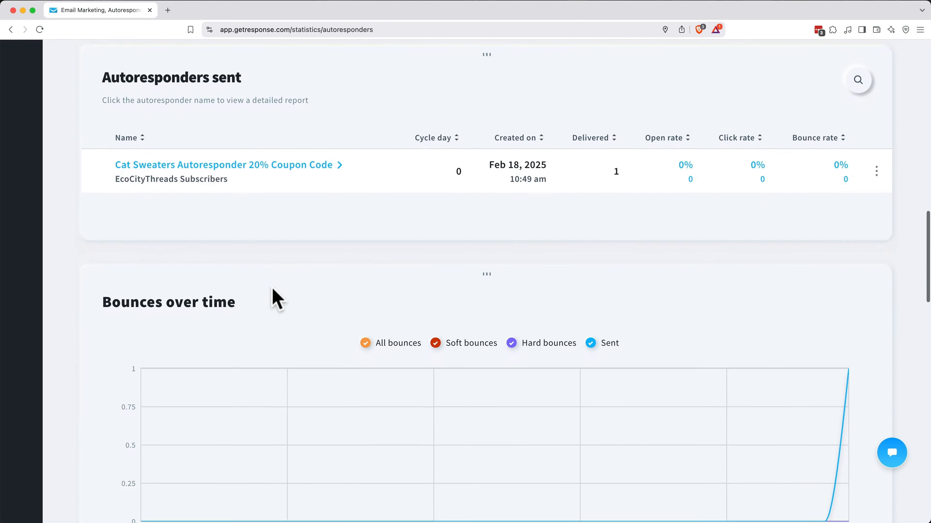
{"action": "left_click", "coordinate": [290, 162]}
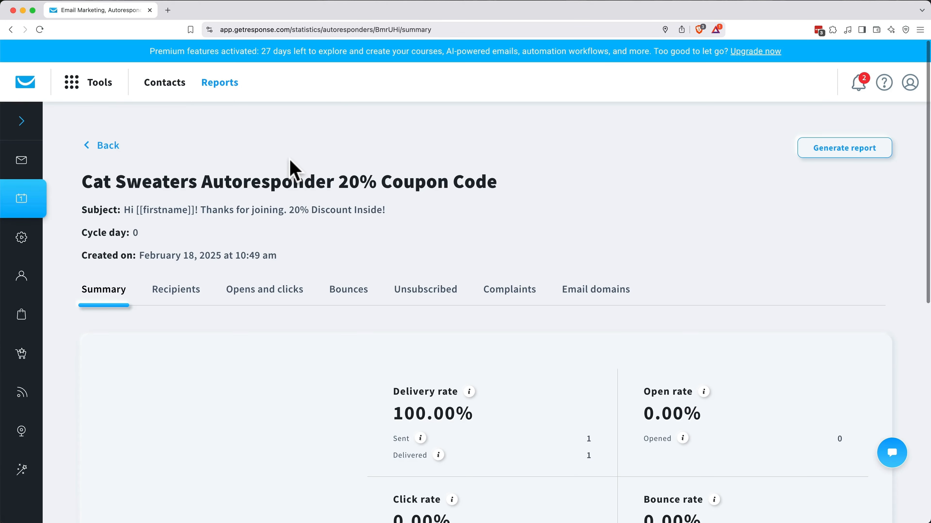
{"action": "scroll", "coordinate": [293, 169], "scroll_direction": "down", "scroll_amount": 5}
{"action": "scroll", "coordinate": [293, 169], "scroll_direction": "down", "scroll_amount": 3}
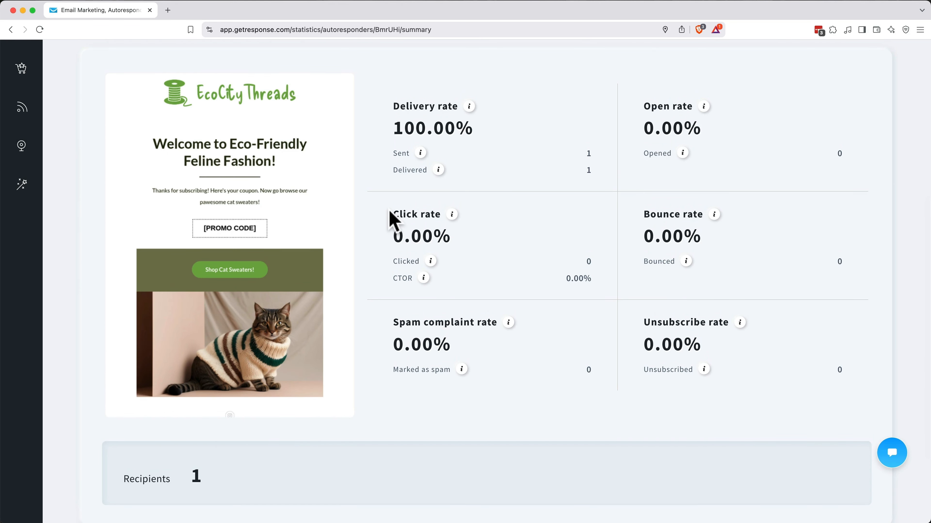
{"action": "scroll", "coordinate": [394, 220], "scroll_direction": "up", "scroll_amount": 8}
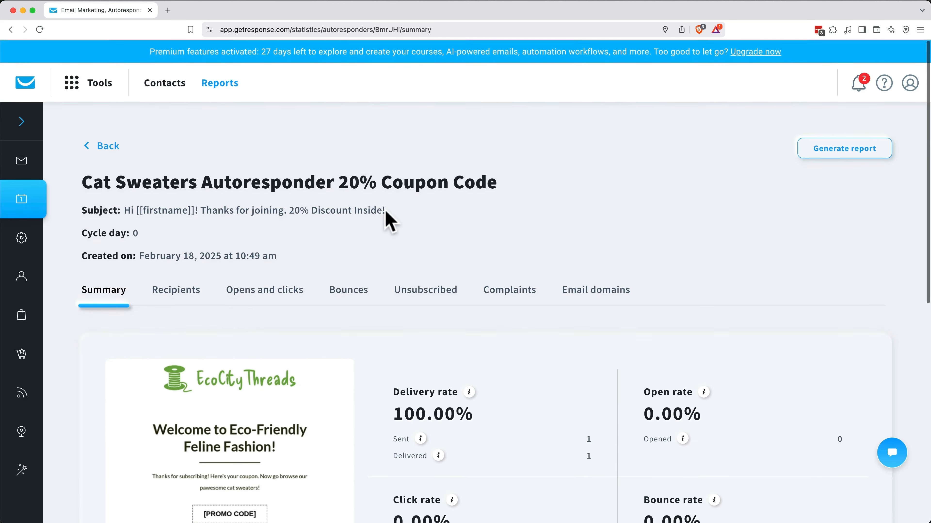
Step: Open the Cat Sweaters Landing Page overview from the landing pages list and scan it
{"action": "left_click", "coordinate": [99, 88]}
{"action": "left_click", "coordinate": [224, 170]}
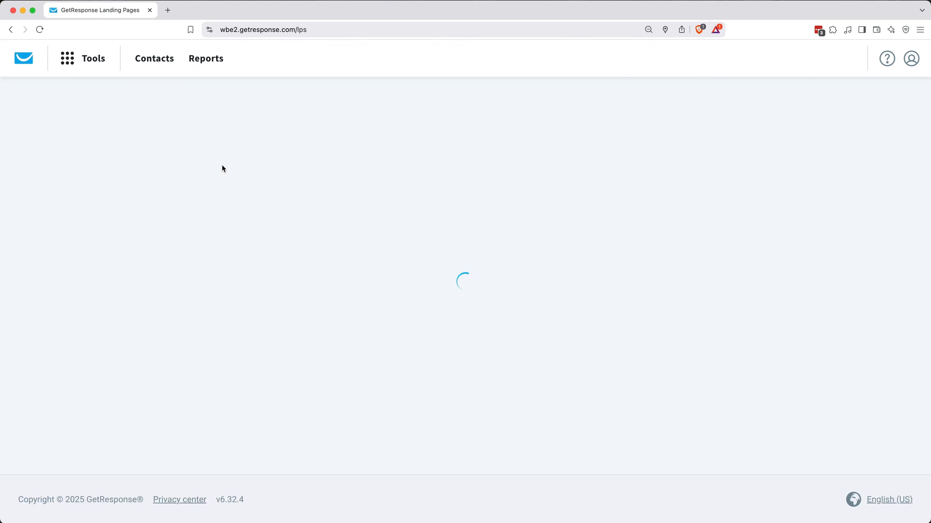
{"action": "left_click", "coordinate": [199, 322]}
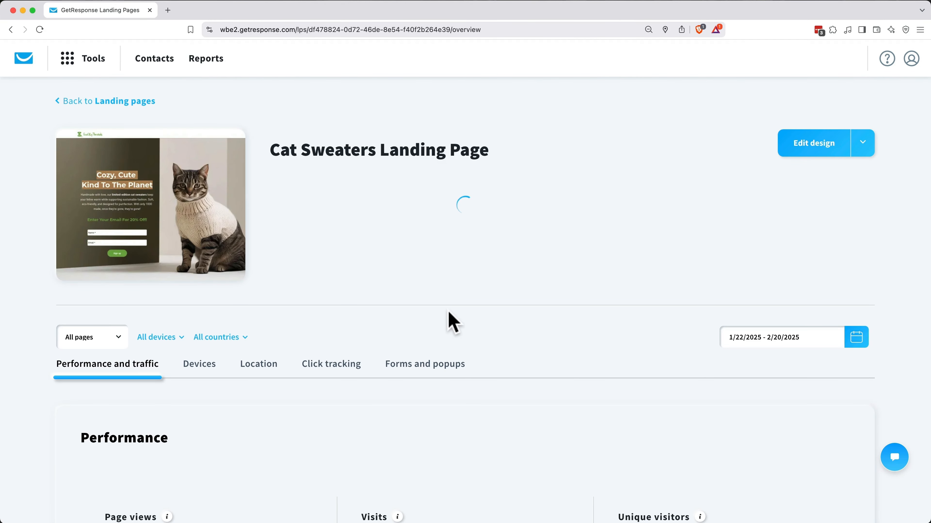
{"action": "scroll", "coordinate": [454, 322], "scroll_direction": "down", "scroll_amount": 6}
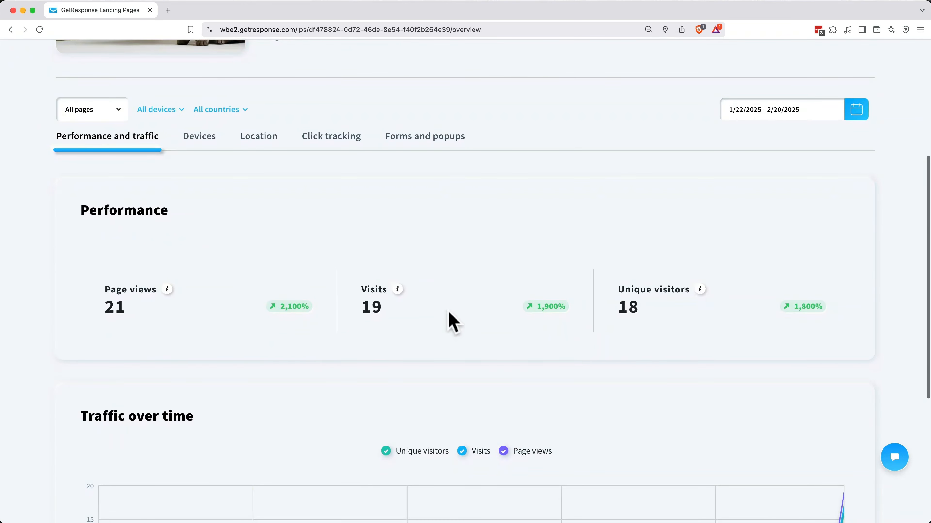
{"action": "scroll", "coordinate": [453, 322], "scroll_direction": "down", "scroll_amount": 5}
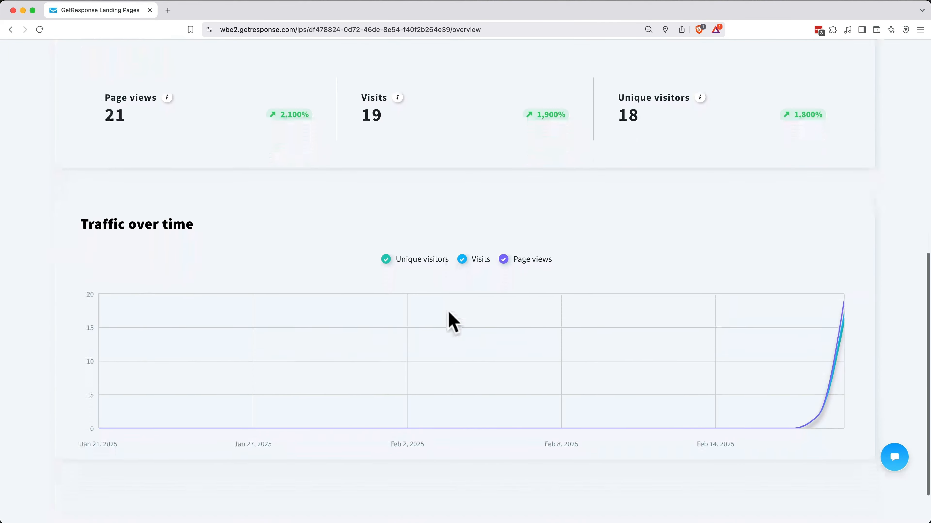
{"action": "scroll", "coordinate": [453, 322], "scroll_direction": "up", "scroll_amount": 4}
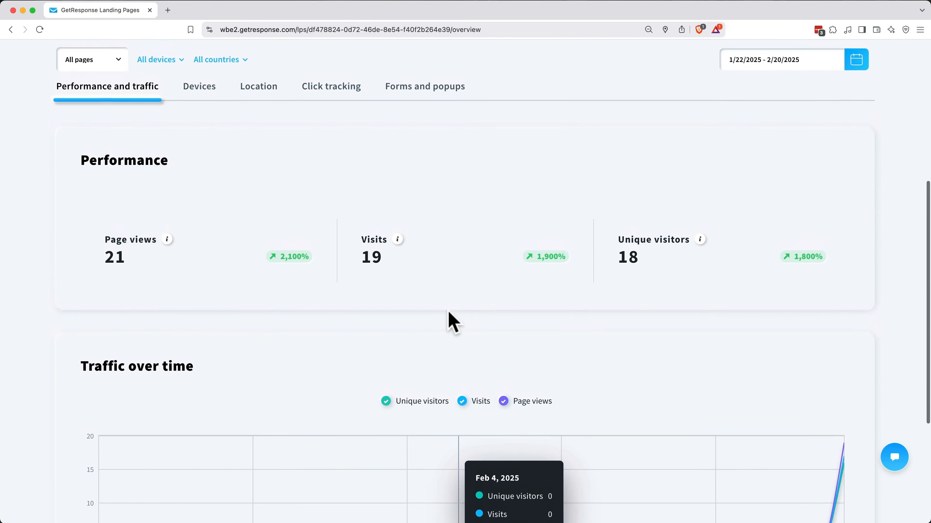
{"action": "scroll", "coordinate": [453, 323], "scroll_direction": "up", "scroll_amount": 2}
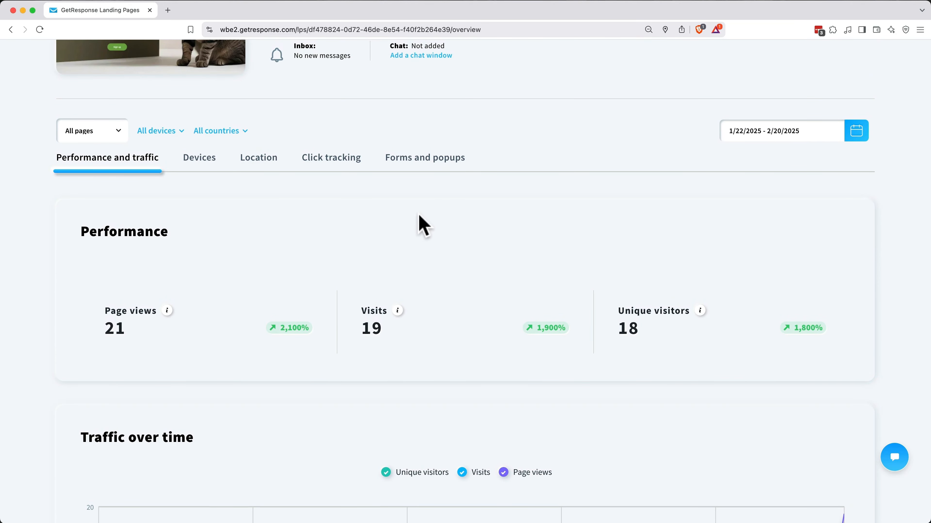
Step: Review Forms and popups stats down to Form 3: 57 views, 1 click, 2% CTR, 1 lead
{"action": "left_click", "coordinate": [417, 170]}
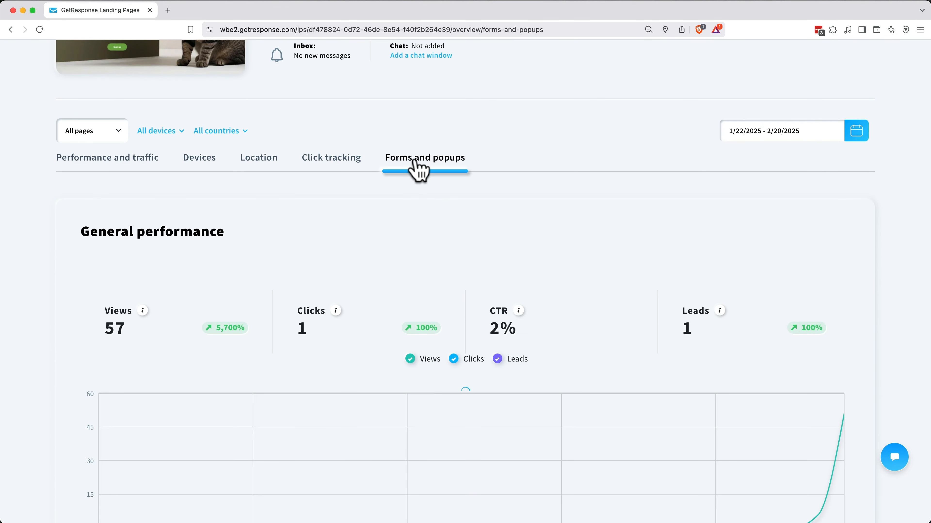
{"action": "scroll", "coordinate": [418, 169], "scroll_direction": "down", "scroll_amount": 3}
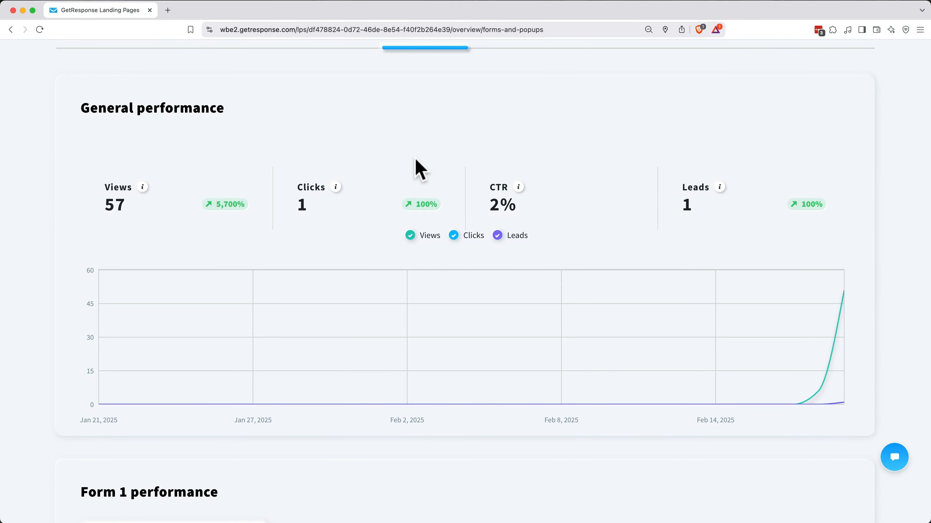
{"action": "scroll", "coordinate": [418, 169], "scroll_direction": "down", "scroll_amount": 11}
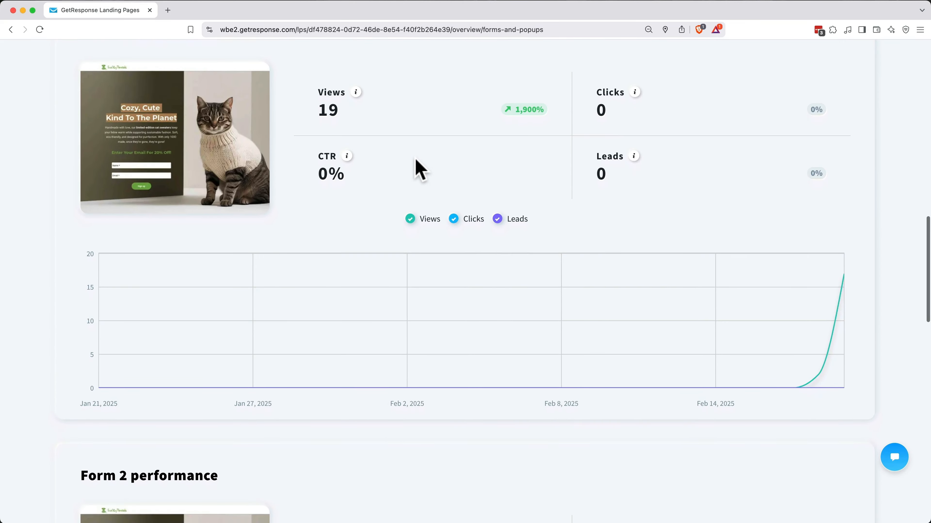
{"action": "scroll", "coordinate": [417, 170], "scroll_direction": "up", "scroll_amount": 1}
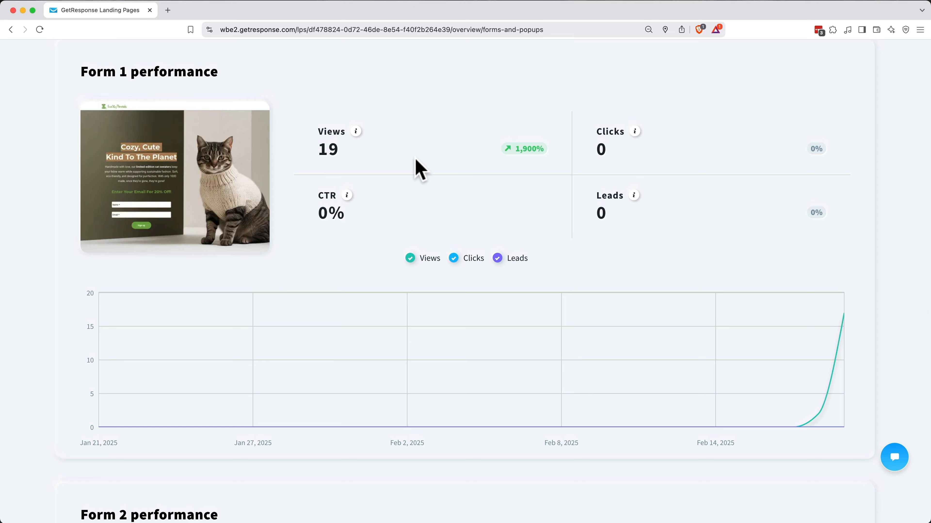
{"action": "scroll", "coordinate": [418, 169], "scroll_direction": "down", "scroll_amount": 9}
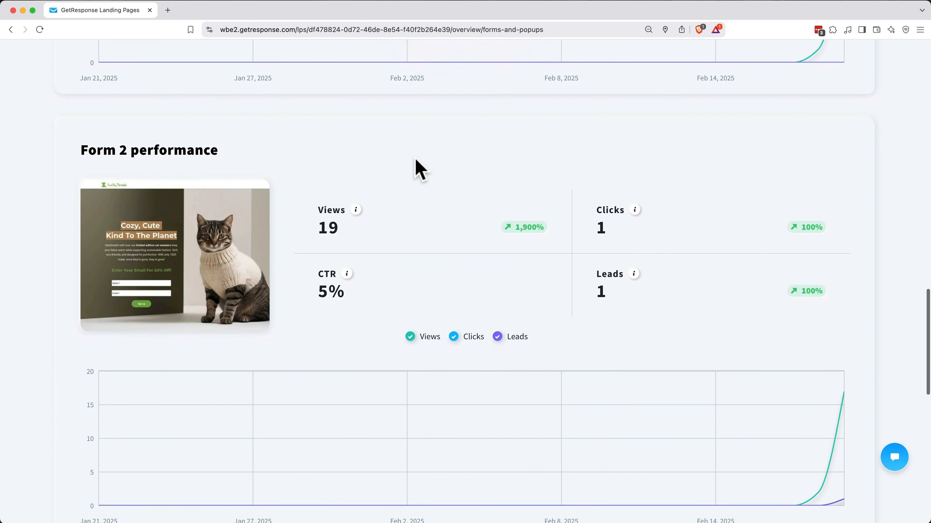
{"action": "scroll", "coordinate": [418, 169], "scroll_direction": "down", "scroll_amount": 2}
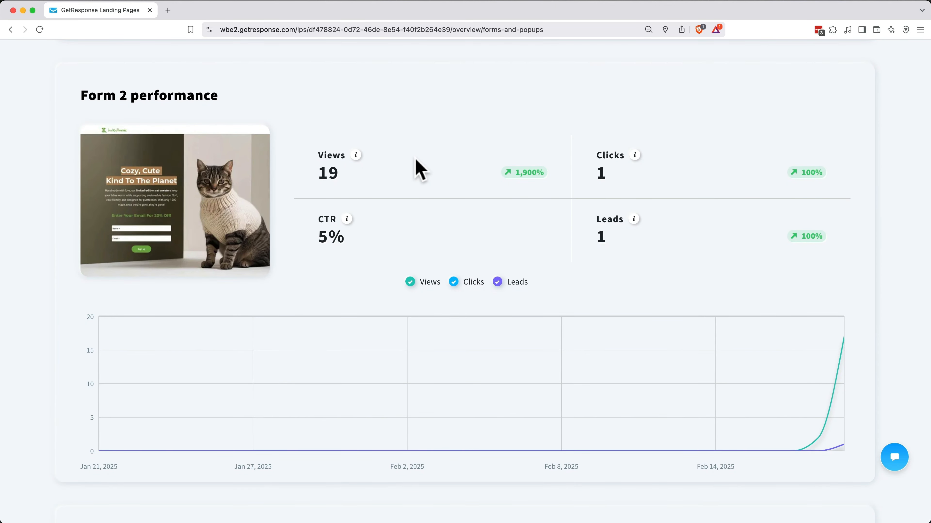
{"action": "scroll", "coordinate": [417, 170], "scroll_direction": "down", "scroll_amount": 11}
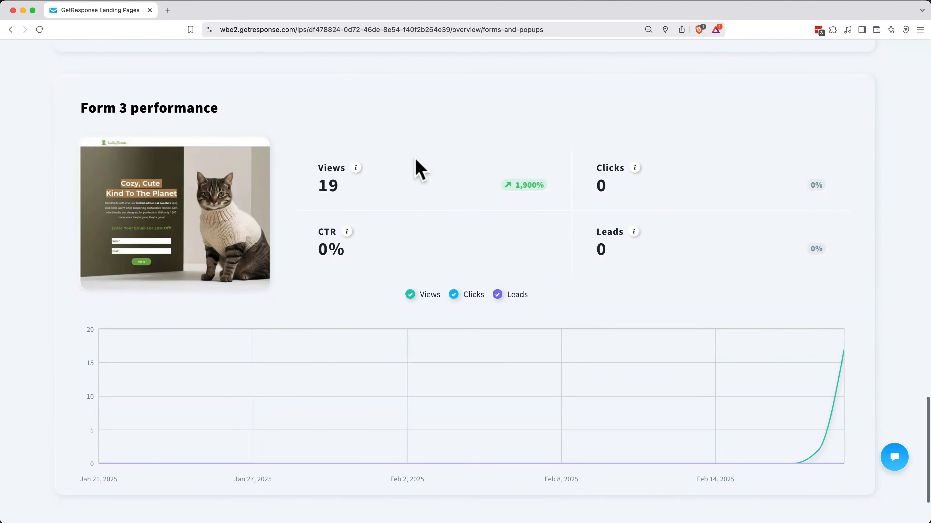
{"action": "scroll", "coordinate": [417, 161], "scroll_direction": "down", "scroll_amount": 2}
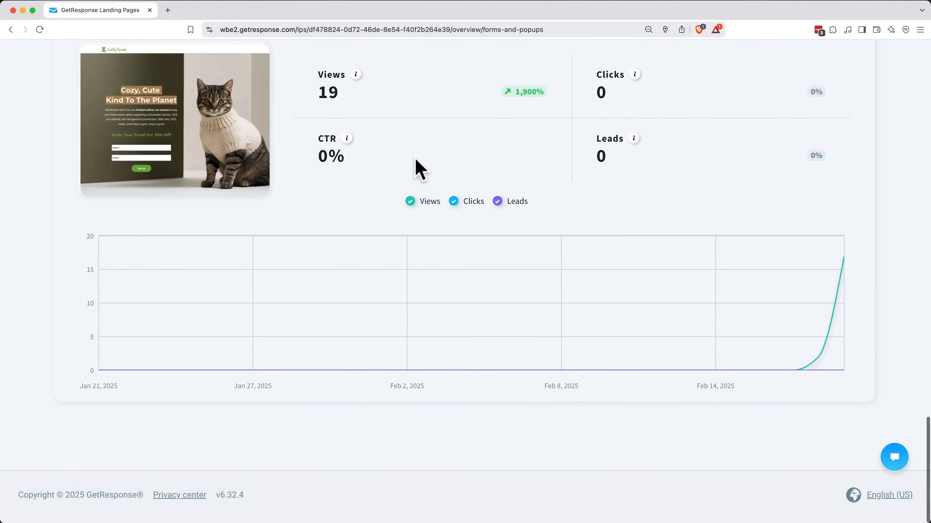